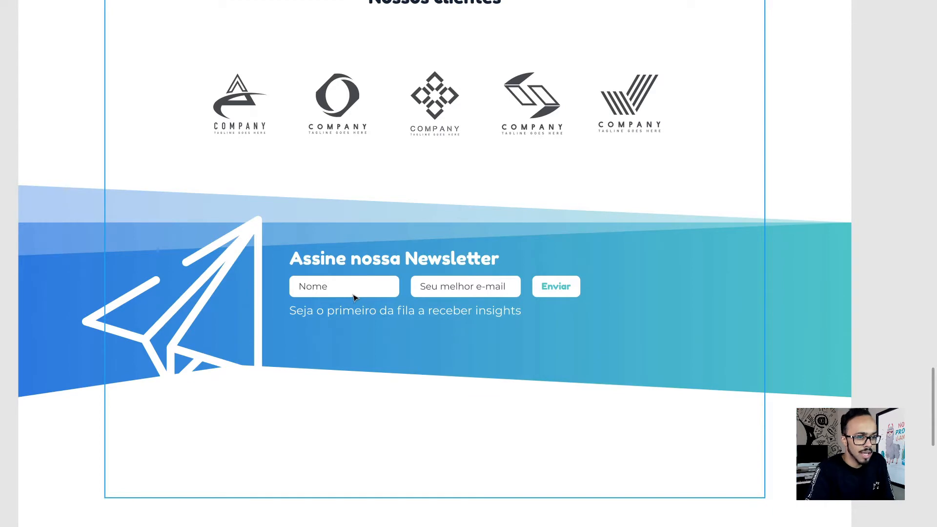
# Duplicate the "Nossos clientes" title section inside the wrap frame on the Landing Page page.
pyautogui.scroll(-3, 355, 298)
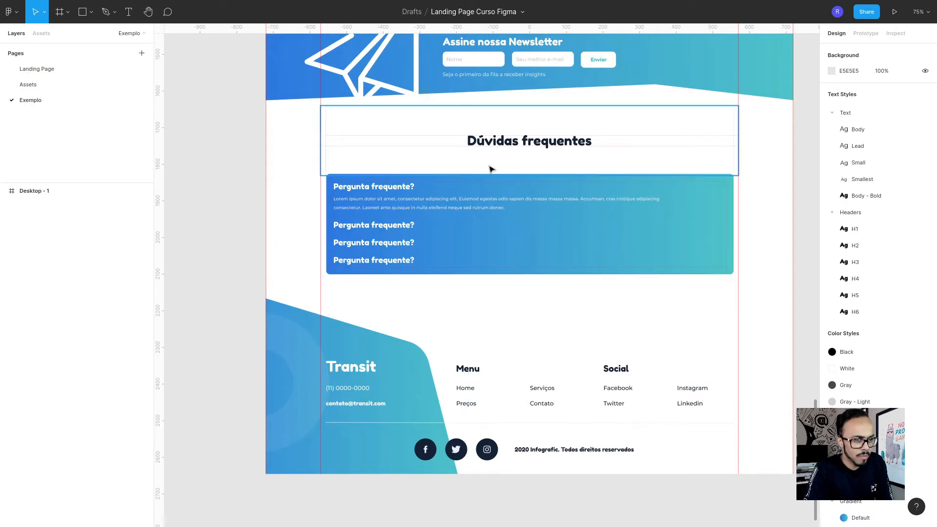
pyautogui.click(41, 74)
pyautogui.scroll(2, 454, 274)
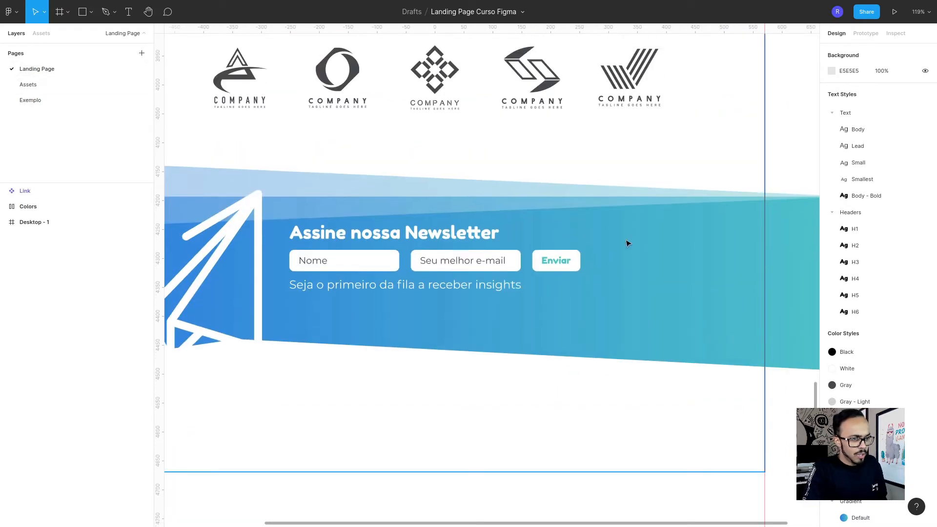
pyautogui.scroll(-5, 619, 223)
pyautogui.scroll(2, 601, 171)
pyautogui.scroll(4, 604, 175)
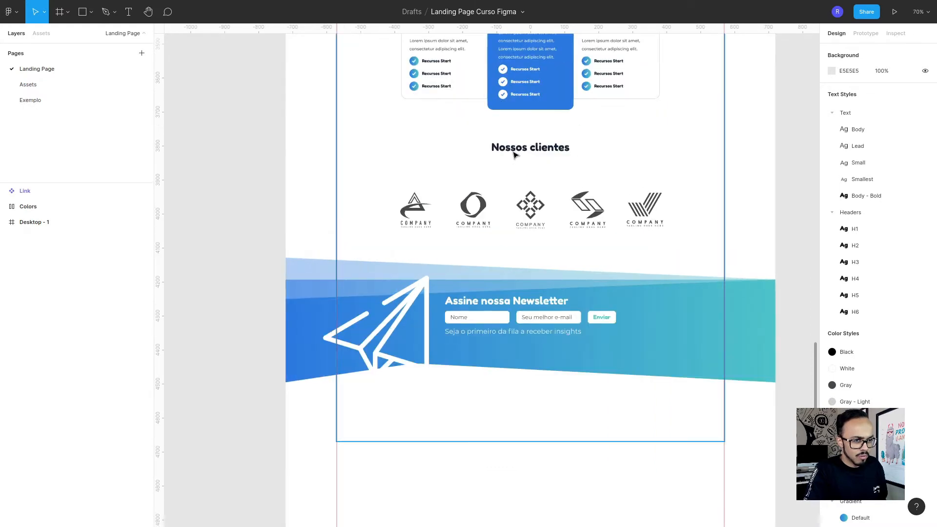
pyautogui.click(429, 171)
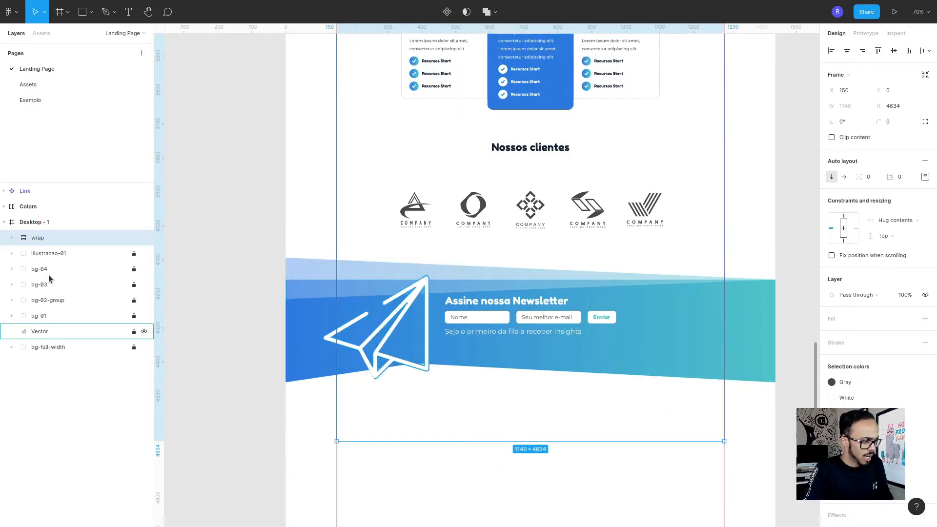
pyautogui.click(12, 238)
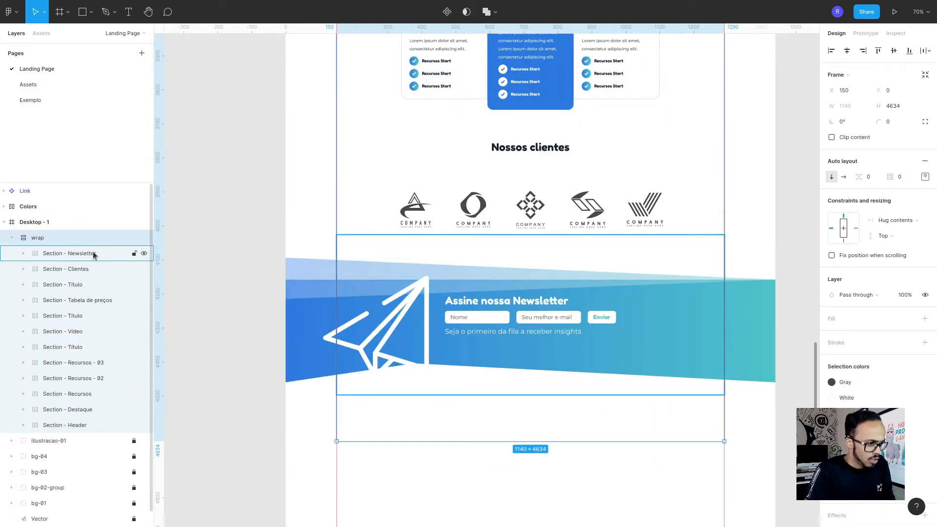
pyautogui.click(93, 284)
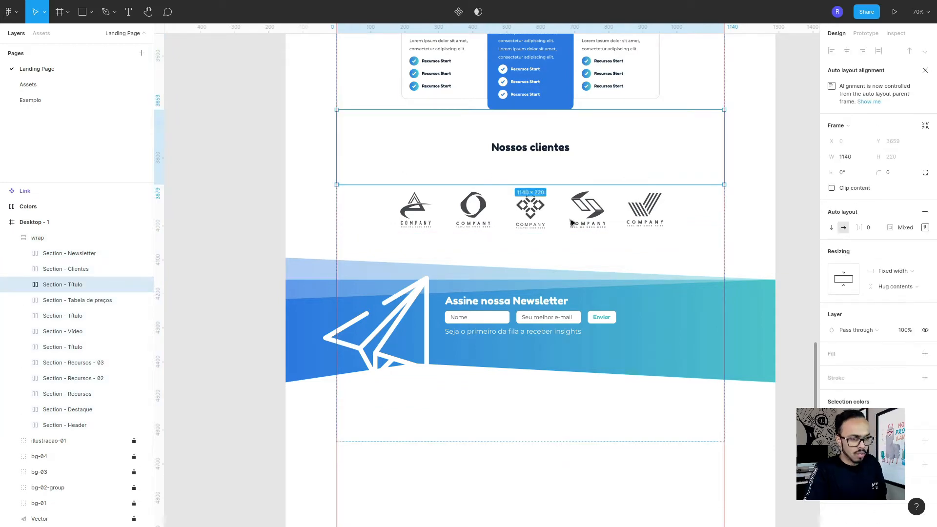
pyautogui.hotkey('ctrl', 'd')
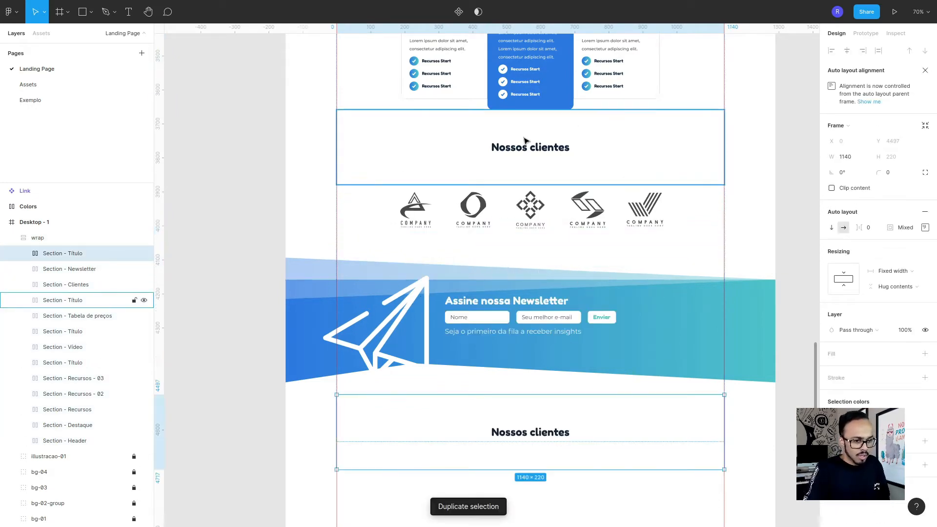
# Change the heading in the duplicated title section below the newsletter to "Dúvidas frequentes".
pyautogui.scroll(-3, 522, 269)
pyautogui.doubleClick(517, 326)
pyautogui.doubleClick(517, 325)
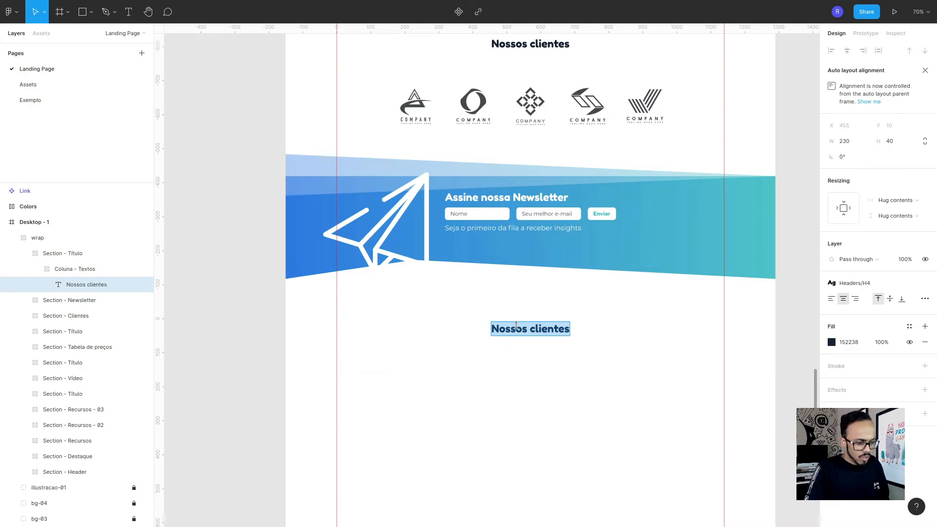
pyautogui.write('Dúvidas frequentes')
pyautogui.press('Escape')
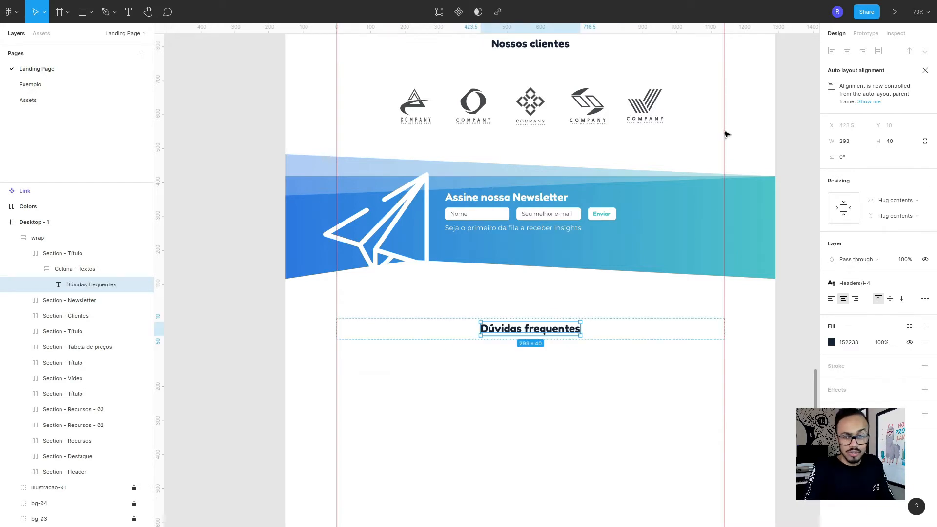
# Duplicate Section - Newsletter to add another section below the "Dúvidas frequentes" title.
pyautogui.click(59, 86)
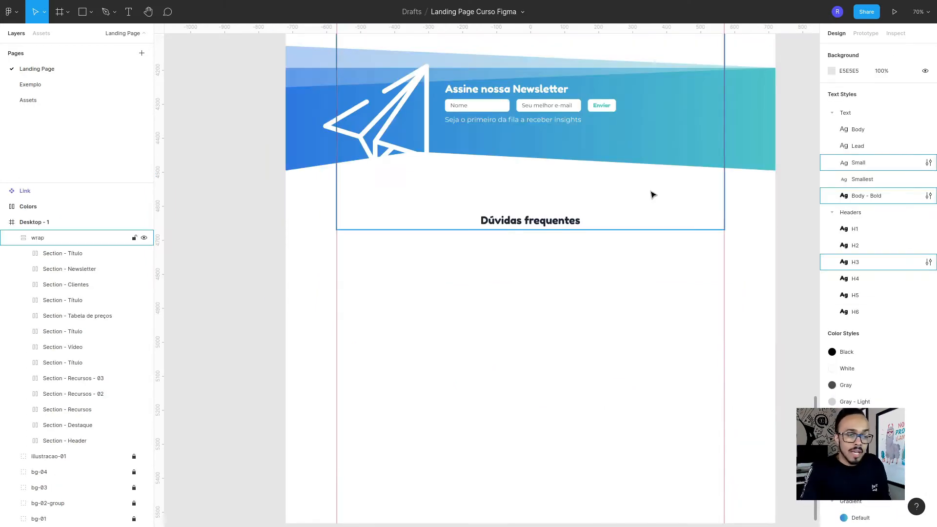
pyautogui.click(68, 270)
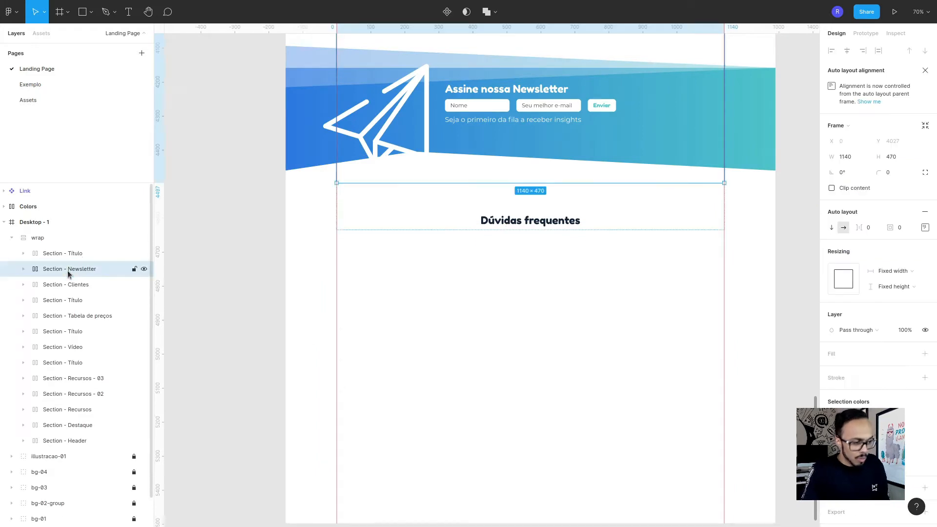
pyautogui.hotkey('ctrl', 'd')
pyautogui.moveTo(84, 277); pyautogui.dragTo(24, 251)
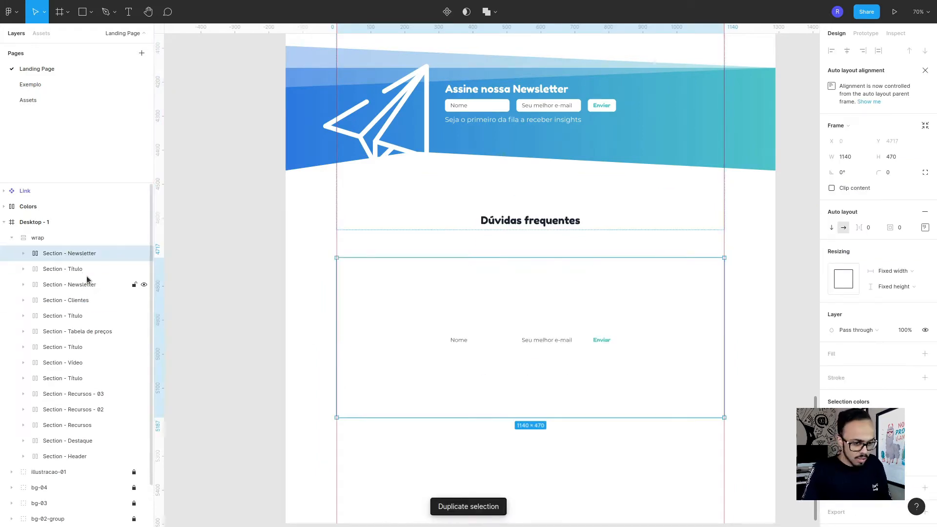
# Delete the Form from the Coluna - Formulário column of the duplicated newsletter section.
pyautogui.click(23, 254)
pyautogui.click(35, 269)
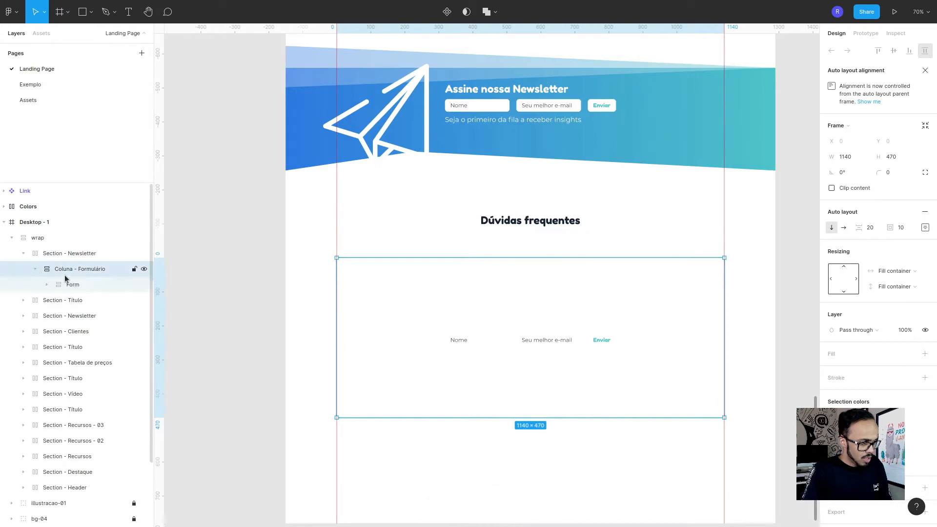
pyautogui.click(83, 283)
pyautogui.press('Delete')
# Rename the emptied column in the duplicated newsletter section to "Coluna".
pyautogui.doubleClick(78, 270)
pyautogui.press('Right')
pyautogui.press('BackSpace')
pyautogui.press('BackSpace')
pyautogui.press('BackSpace')
pyautogui.press('BackSpace')
pyautogui.press('BackSpace')
pyautogui.press('BackSpace')
pyautogui.press('BackSpace')
pyautogui.press('BackSpace')
pyautogui.press('BackSpace')
pyautogui.press('BackSpace')
pyautogui.press('BackSpace')
pyautogui.press('BackSpace')
pyautogui.press('Return')
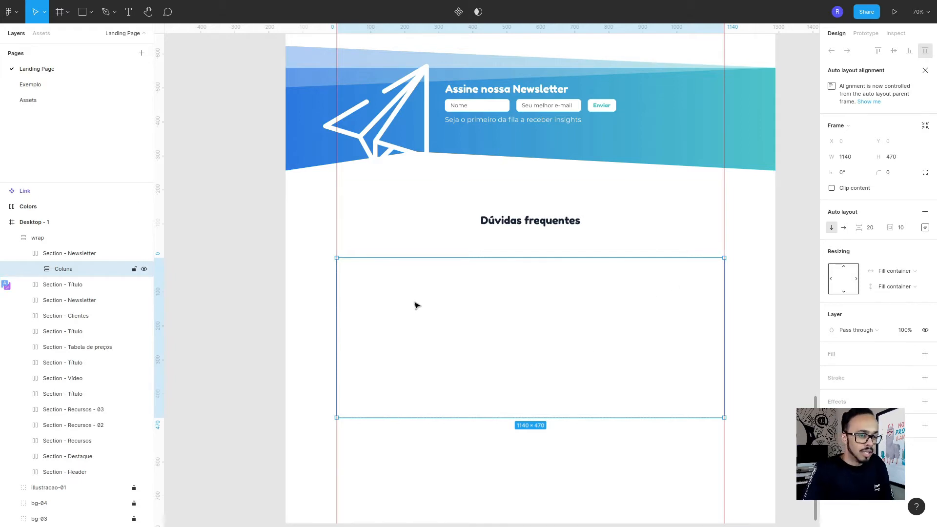
# Draw a rectangle about 1085 × 327 on the empty canvas below the Desktop - 1 frame.
pyautogui.scroll(-5, 519, 351)
pyautogui.click(520, 351)
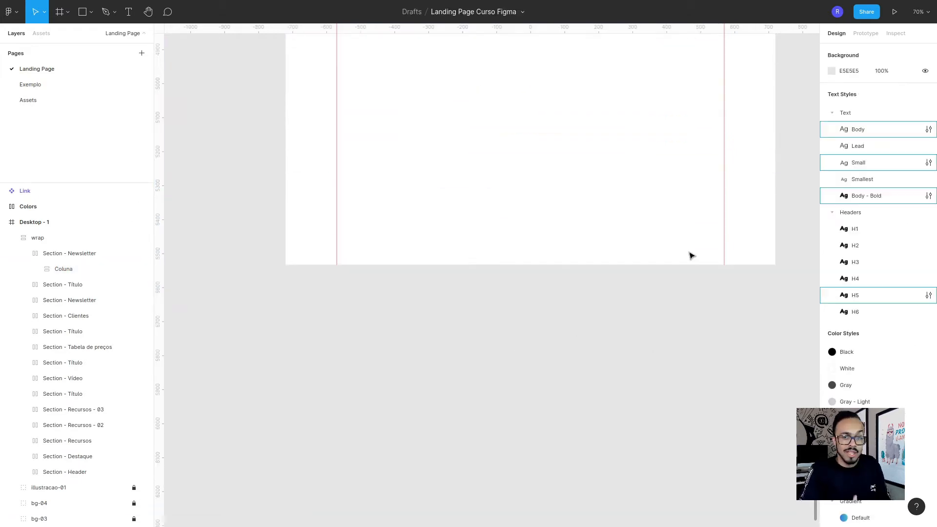
pyautogui.click(83, 14)
pyautogui.moveTo(347, 328)
pyautogui.mouseDown()
pyautogui.moveTo(632, 427)
pyautogui.moveTo(716, 439)
pyautogui.mouseUp()
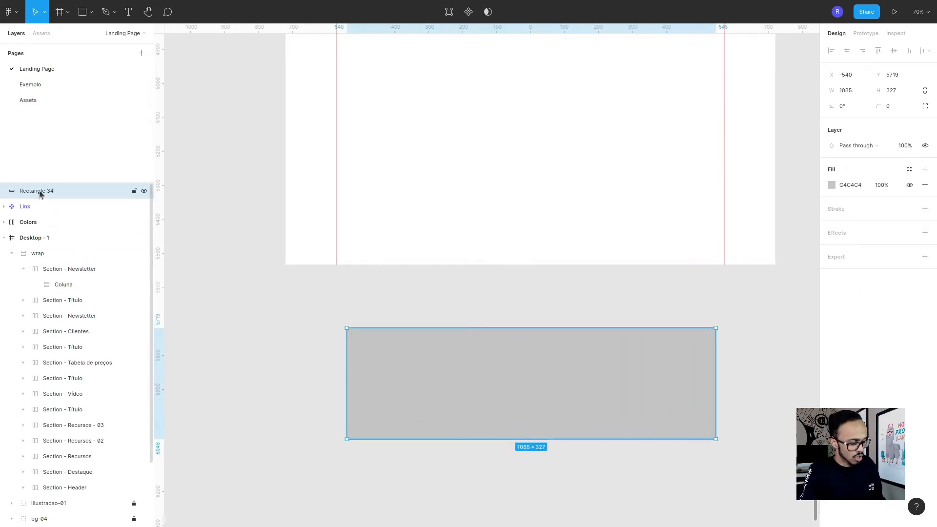
# Wrap the grey rectangle in an auto layout frame and delete the rectangle, keeping only the frame.
pyautogui.hotkey('shift', 'a')
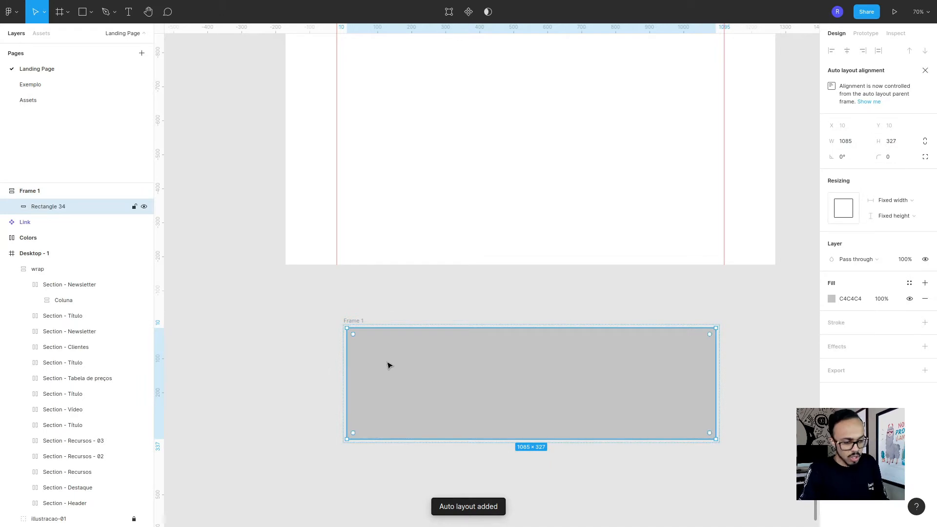
pyautogui.press('Delete')
pyautogui.click(23, 194)
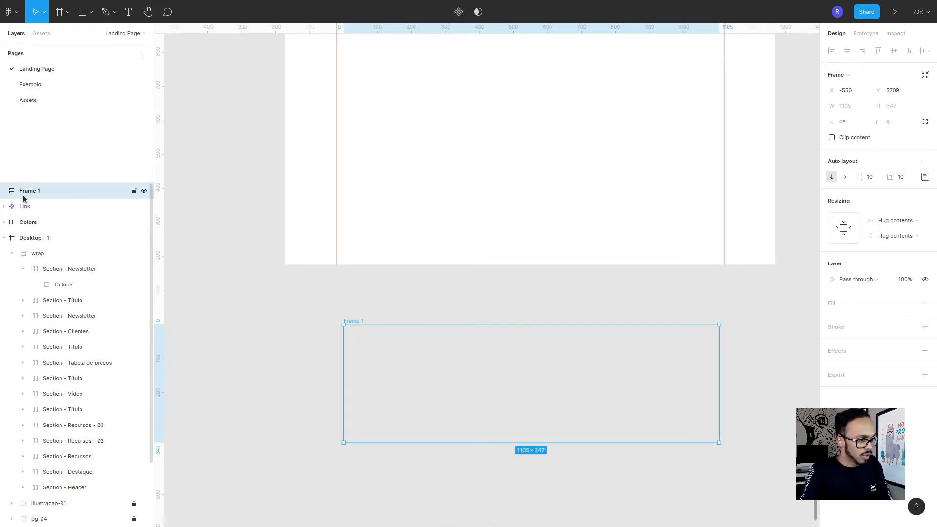
# Rename the new auto layout frame to "Widget - Sanfona".
pyautogui.doubleClick(27, 192)
pyautogui.write('Wi')
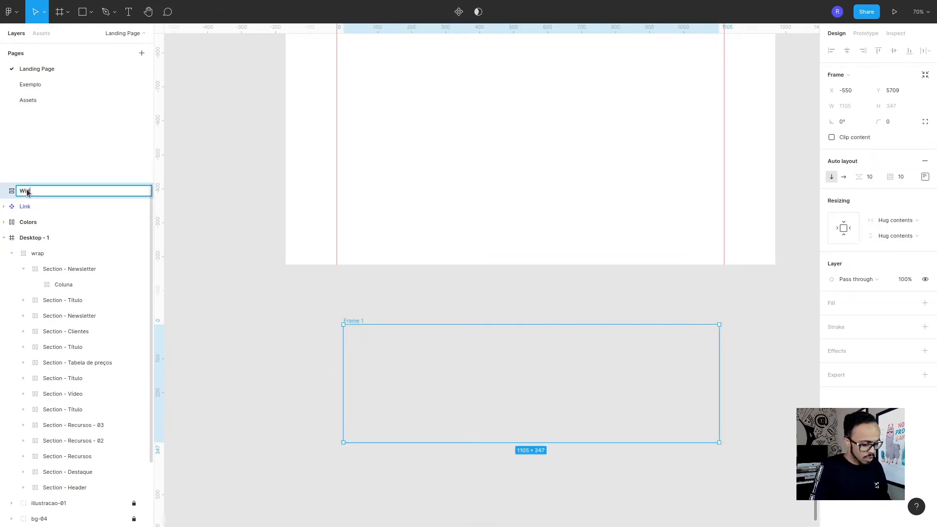
pyautogui.write('dget - Sanfona')
pyautogui.press('Return')
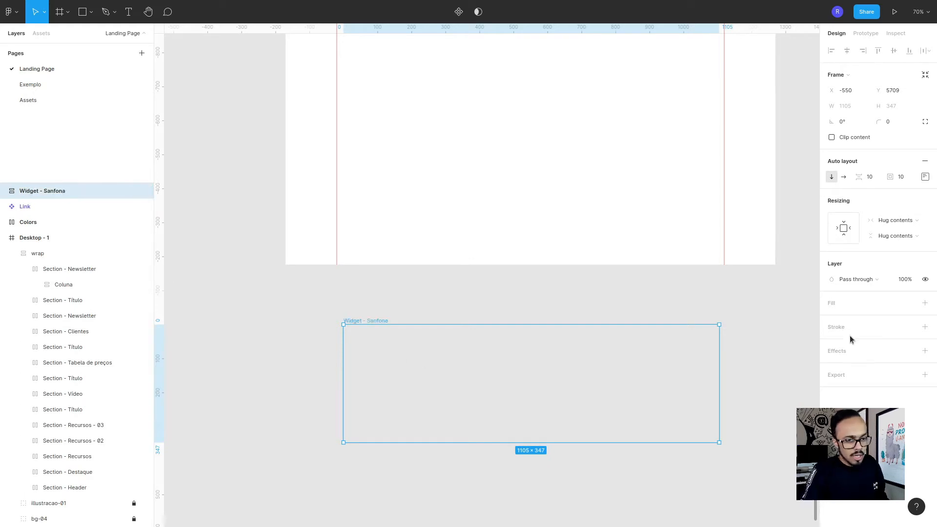
# Apply the Gradient/Default fill style to the Widget - Sanfona frame and set its corner radius to 16.
pyautogui.click(910, 303)
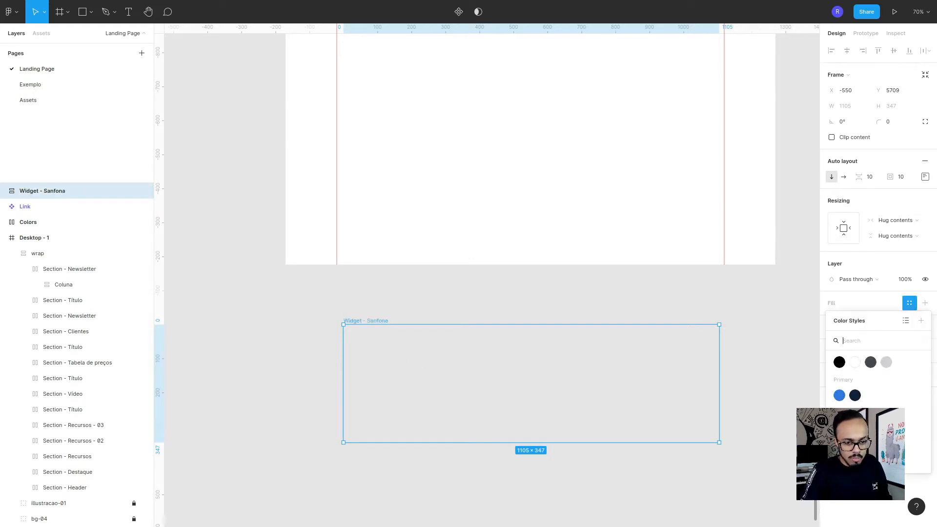
pyautogui.click(840, 462)
pyautogui.click(891, 126)
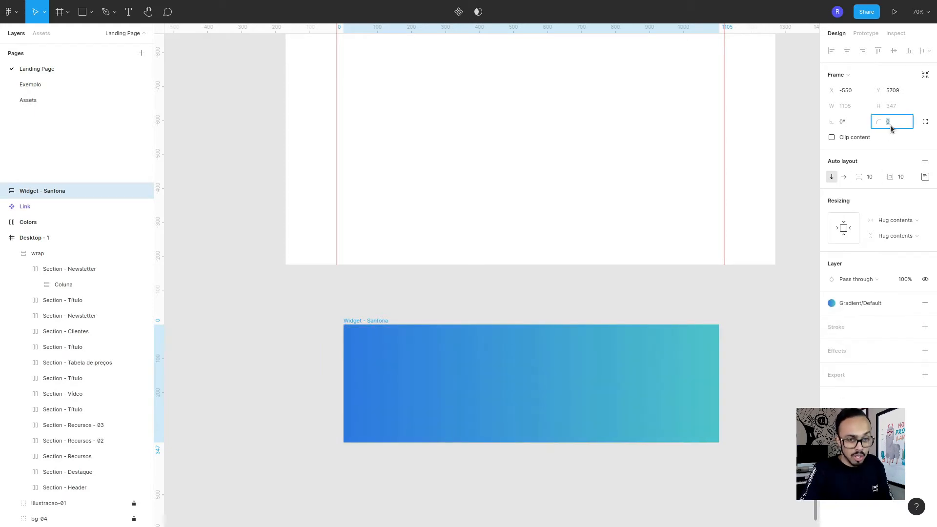
pyautogui.write('16')
pyautogui.press('Return')
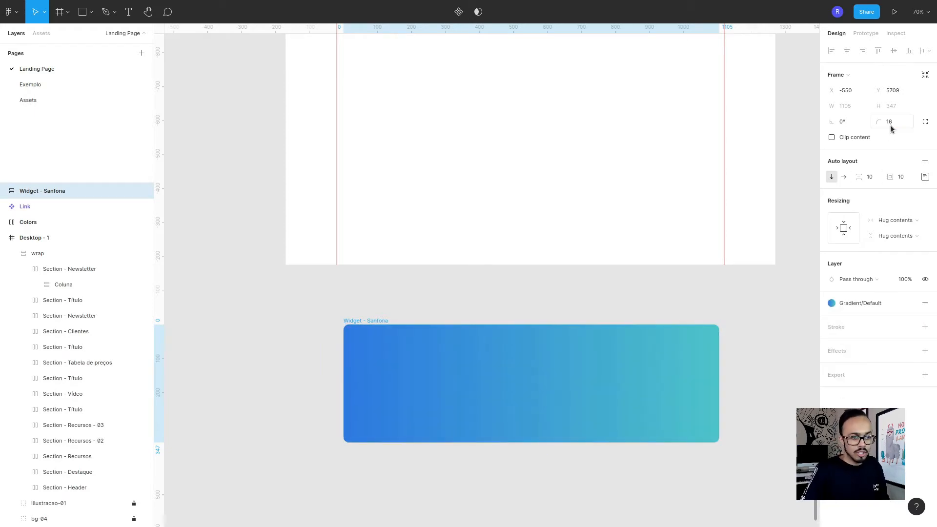
pyautogui.moveTo(369, 324); pyautogui.dragTo(380, 326)
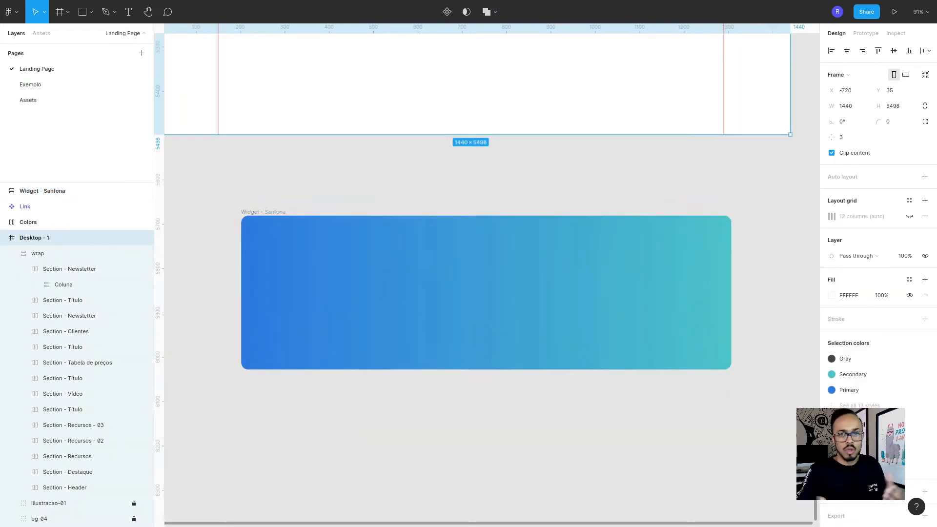
# Check the question texts on the Exemplo page and add the text "Pergunta 01 ?" below the widget on Landing Page.
pyautogui.click(67, 87)
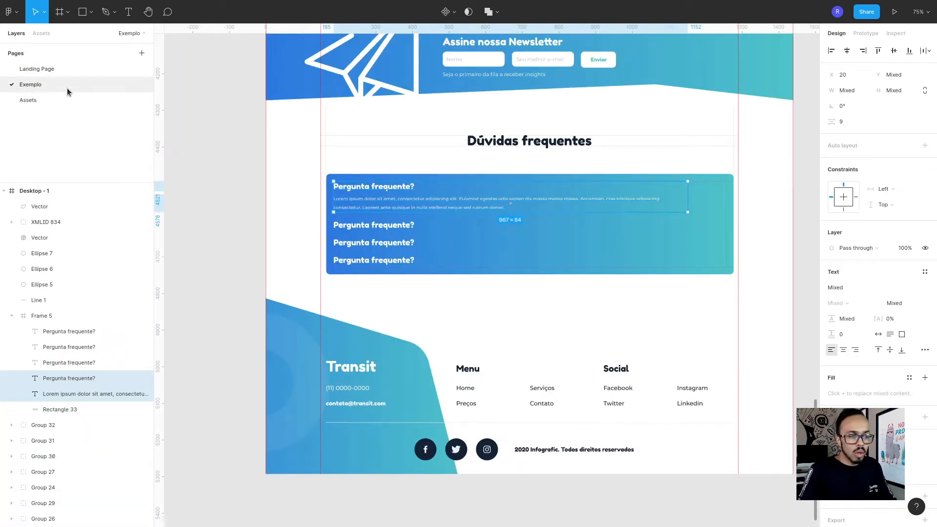
pyautogui.click(389, 226)
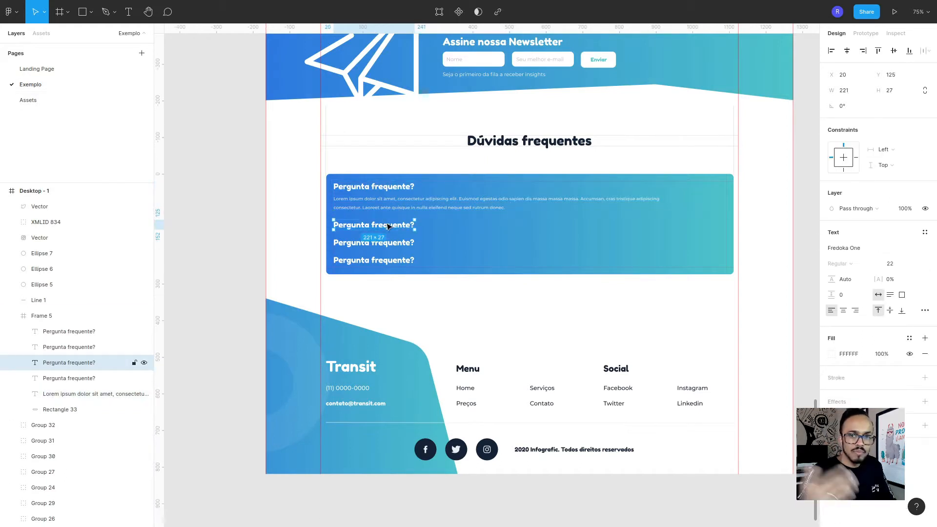
pyautogui.click(27, 68)
pyautogui.click(128, 11)
pyautogui.click(332, 429)
pyautogui.write('Pergunta 01 ?')
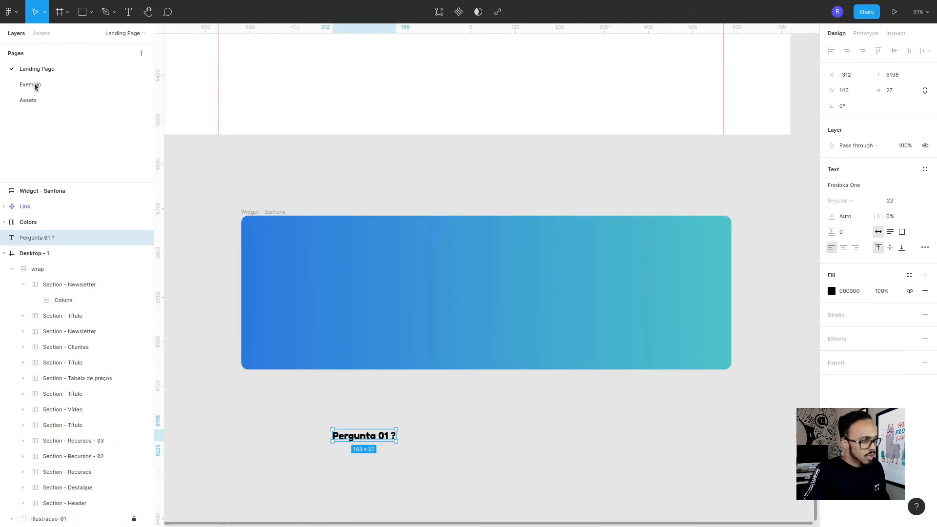
# Add a text box about 651 × 93 under the question and fill it with 5 sentences using the Lorem ipsum plugin.
pyautogui.press('Return')
pyautogui.moveTo(332, 453); pyautogui.dragTo(621, 495)
pyautogui.rightClick(422, 474)
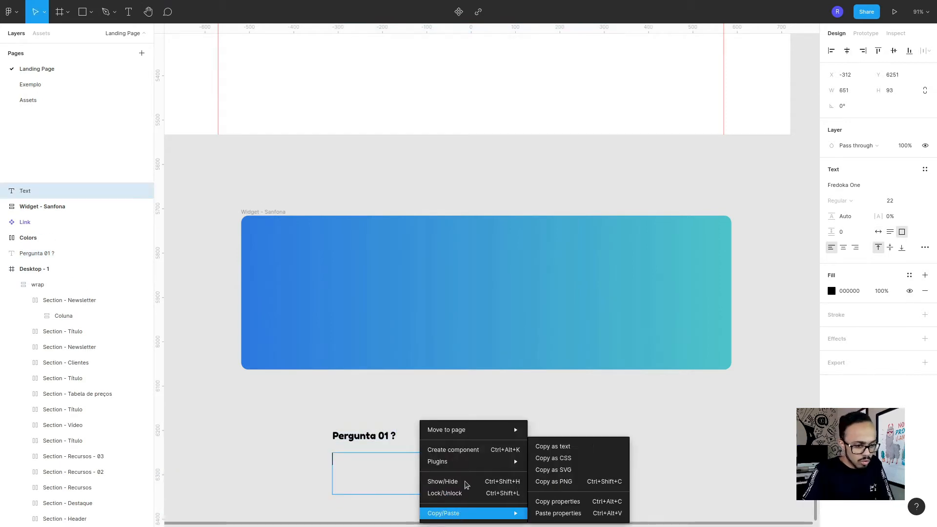
pyautogui.moveTo(508, 462)
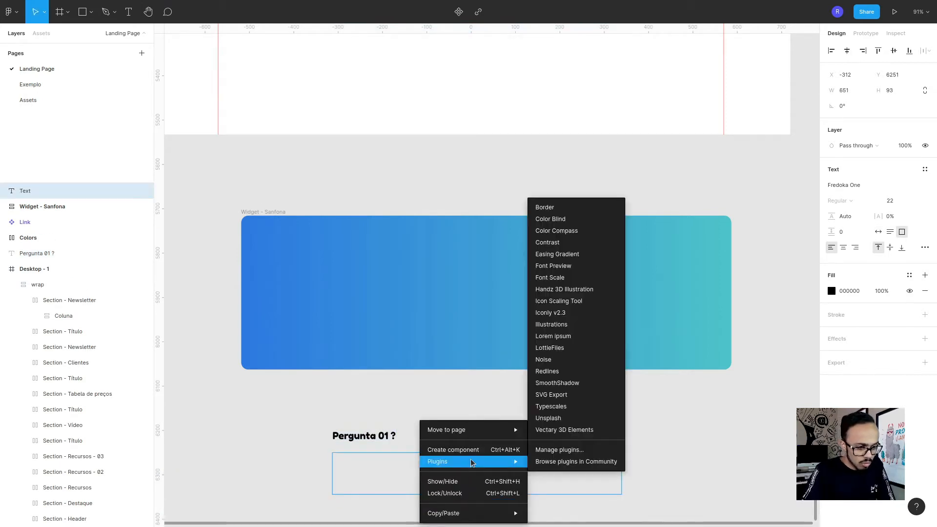
pyautogui.click(573, 337)
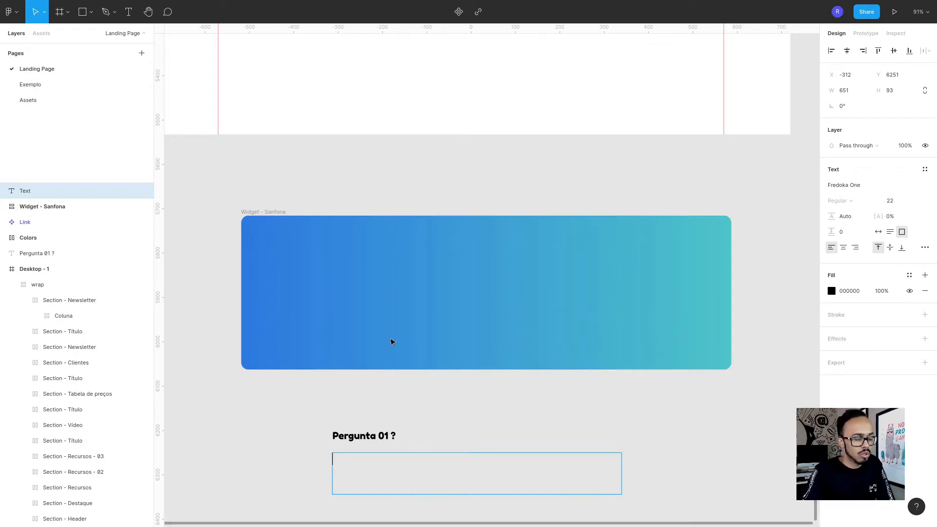
pyautogui.moveTo(451, 219); pyautogui.dragTo(447, 190)
pyautogui.click(508, 257)
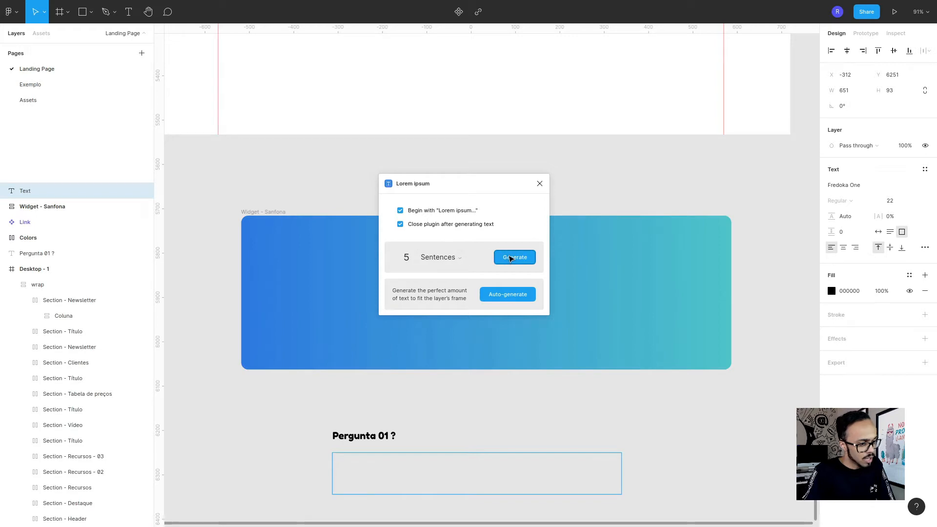
pyautogui.scroll(-3, 586, 332)
pyautogui.press('Escape')
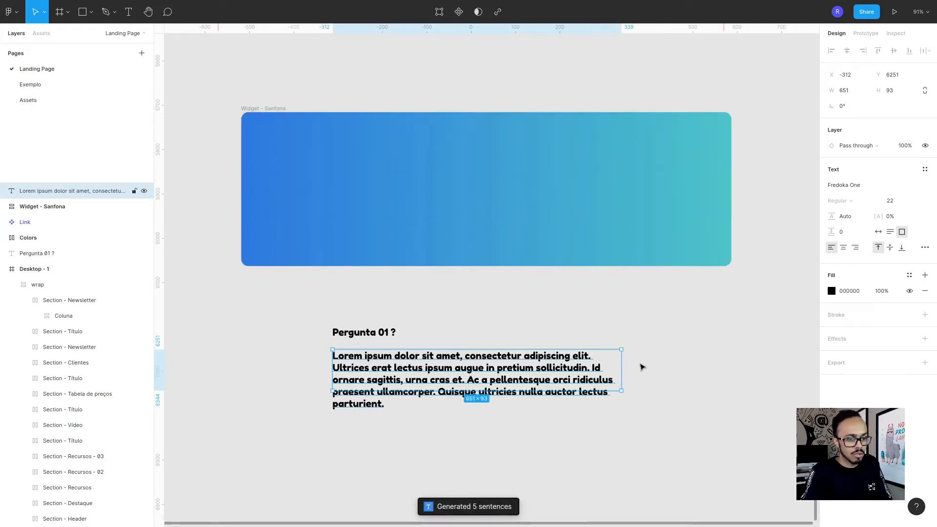
# Apply the Body text style to the Lorem ipsum paragraph.
pyautogui.scroll(-1, 683, 293)
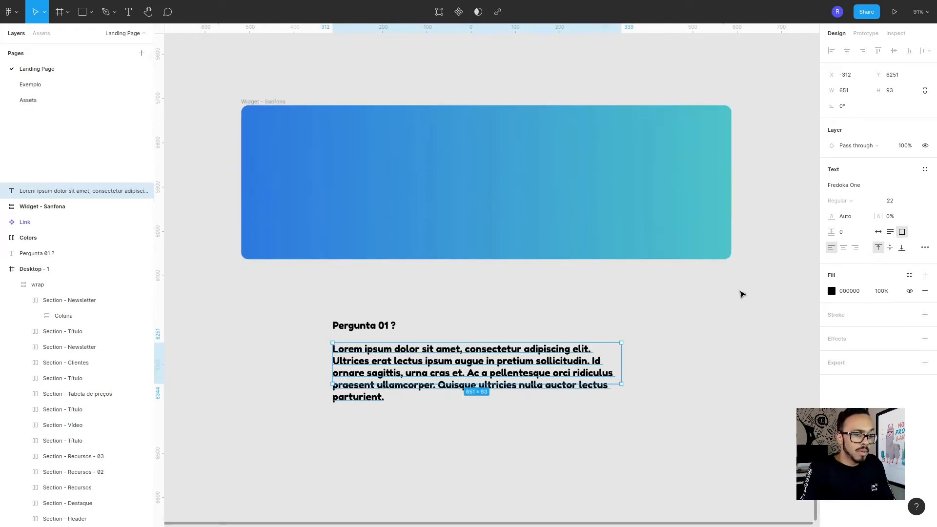
pyautogui.click(925, 169)
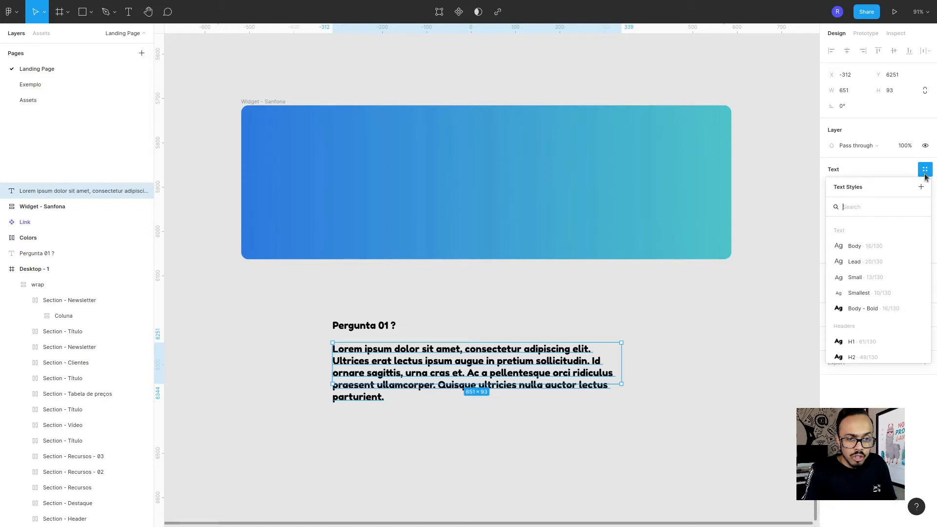
pyautogui.click(892, 246)
# Apply the Headers/H6 text style to the "Pergunta 01 ?" text.
pyautogui.click(371, 325)
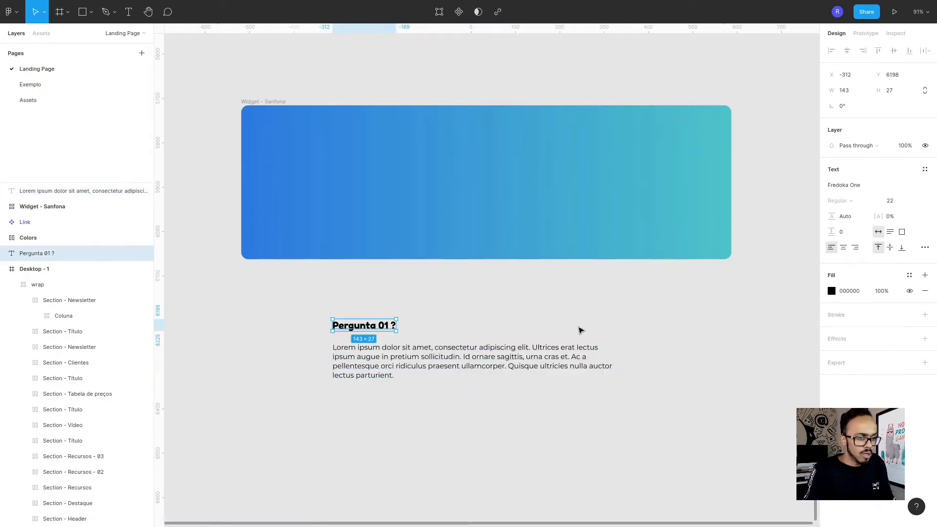
pyautogui.click(925, 169)
pyautogui.scroll(-3, 883, 337)
pyautogui.scroll(-2, 882, 339)
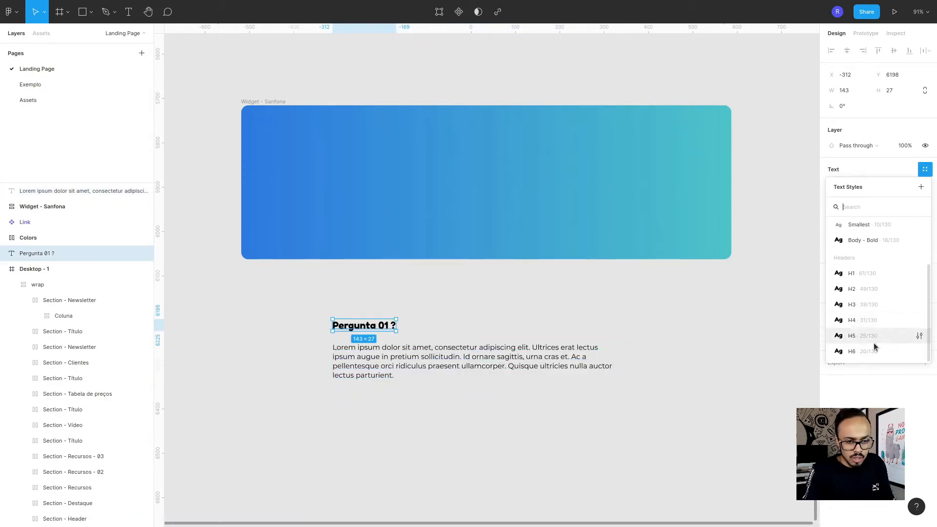
pyautogui.click(876, 353)
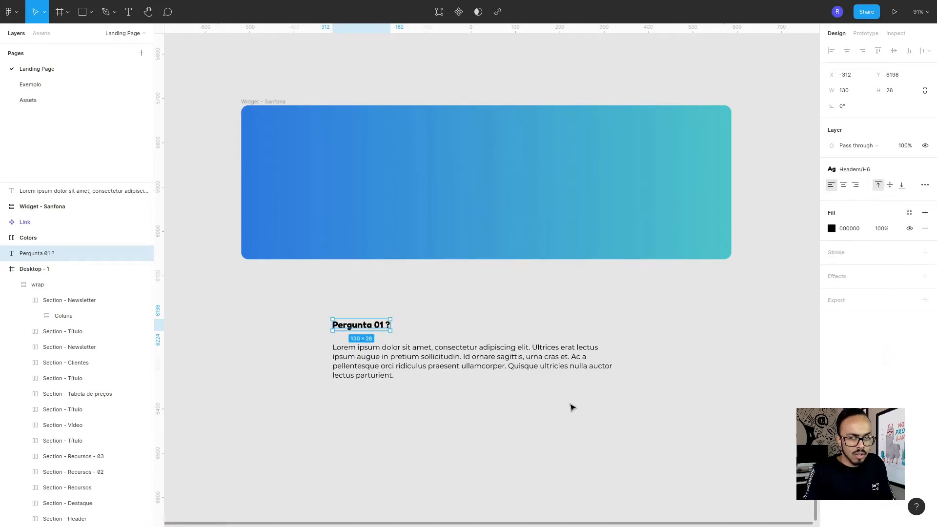
pyautogui.click(674, 439)
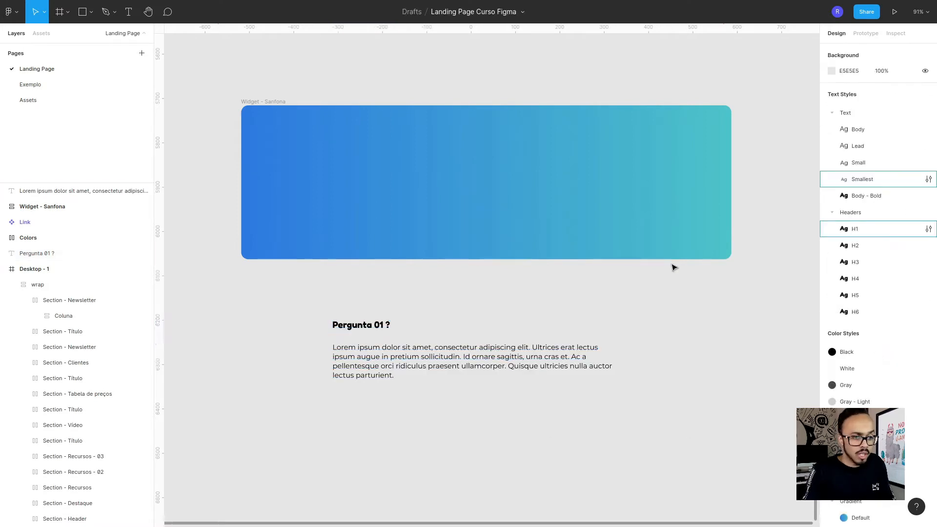
# Group the question and the Lorem ipsum paragraph in a vertical auto layout frame and name it Item.
pyautogui.moveTo(679, 438); pyautogui.dragTo(295, 285)
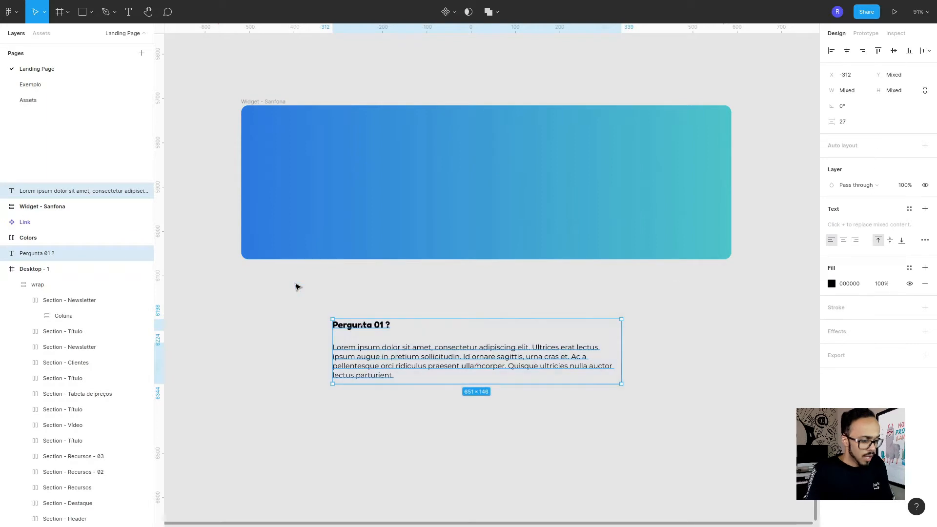
pyautogui.hotkey('shift', 'a')
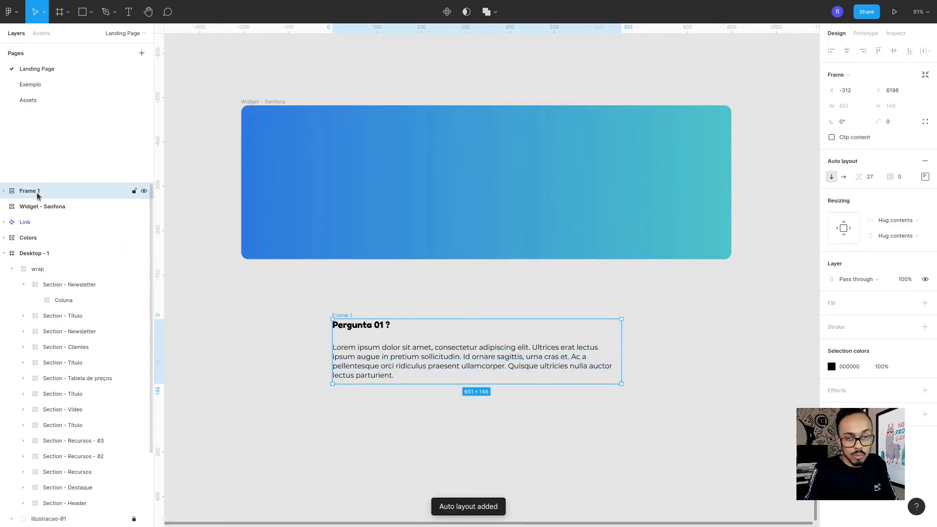
pyautogui.doubleClick(37, 193)
pyautogui.write('Item')
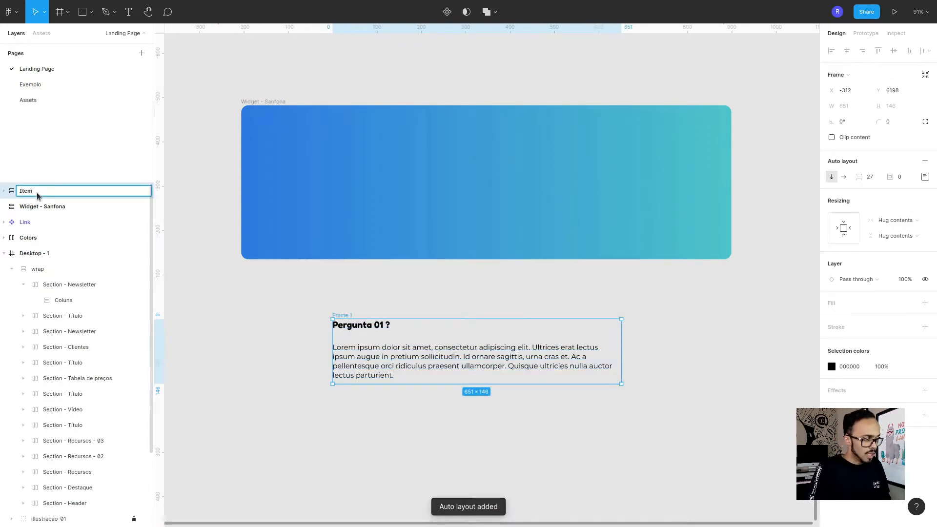
pyautogui.press('Return')
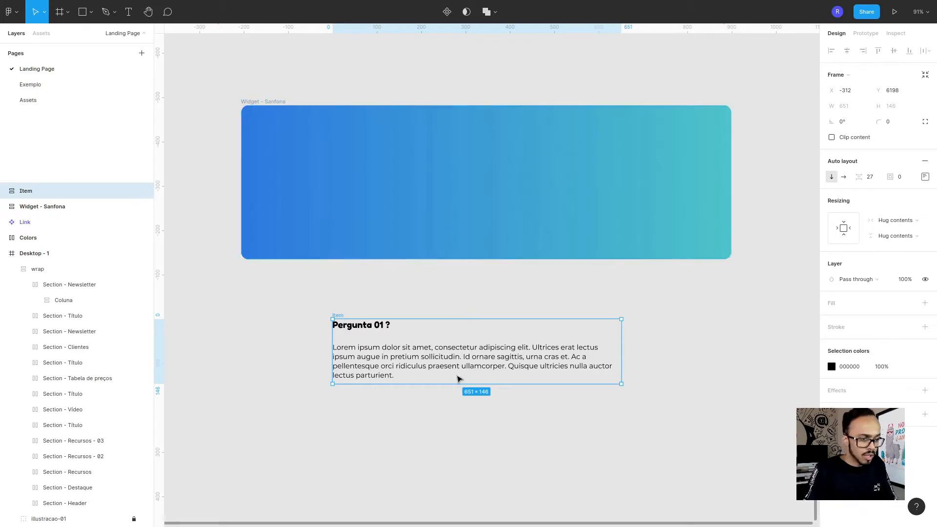
pyautogui.click(436, 307)
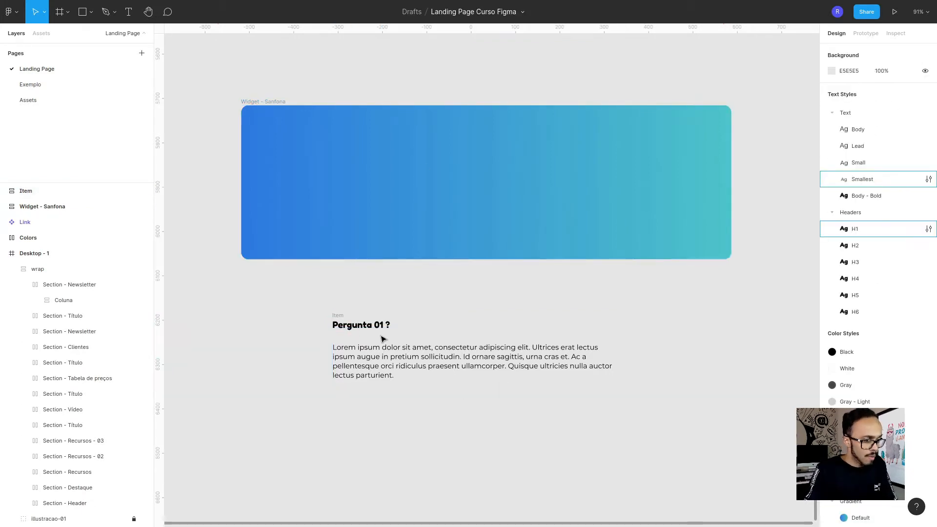
# Wrap the "Pergunta 01 ?" text in its own auto layout frame inside Item and name it Título.
pyautogui.click(382, 328)
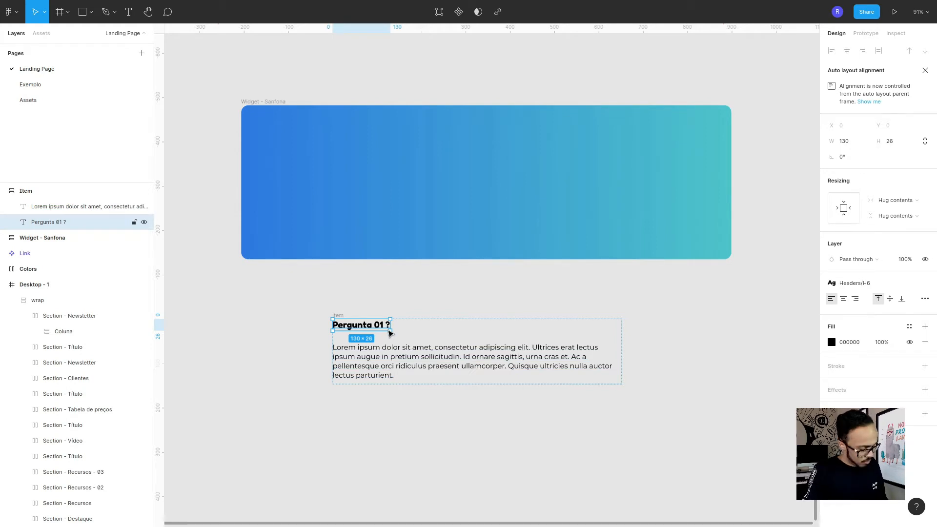
pyautogui.hotkey('shift', 'a')
pyautogui.click(12, 223)
pyautogui.doubleClick(39, 222)
pyautogui.write('Títul')
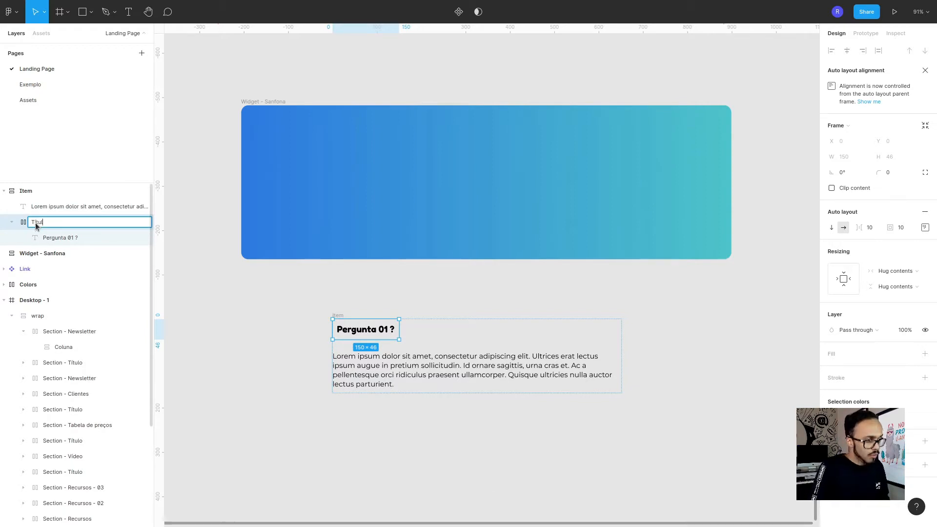
pyautogui.write('o')
pyautogui.press('Return')
# Wrap the Lorem ipsum paragraph in its own auto layout frame inside Item and name it Contéudo.
pyautogui.click(84, 208)
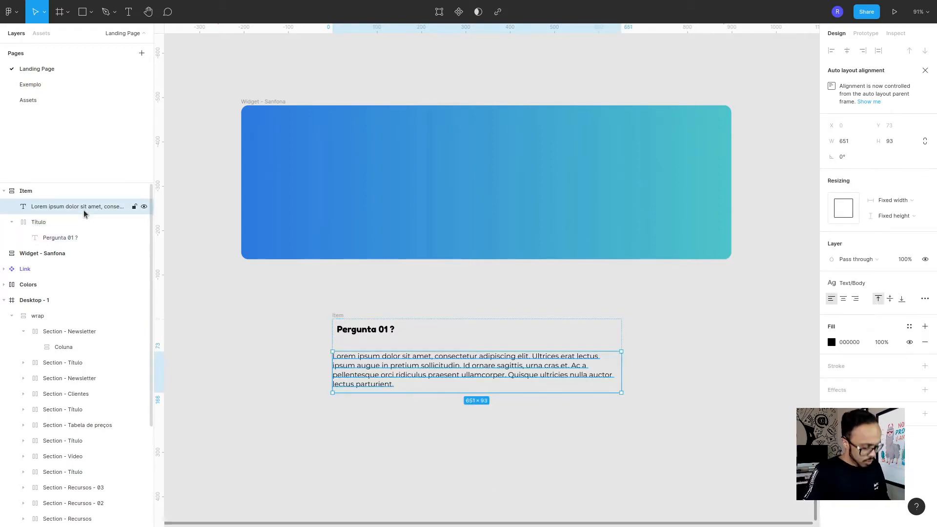
pyautogui.hotkey('shift', 'a')
pyautogui.click(12, 207)
pyautogui.doubleClick(41, 206)
pyautogui.write('Conteúdo')
pyautogui.press('Return')
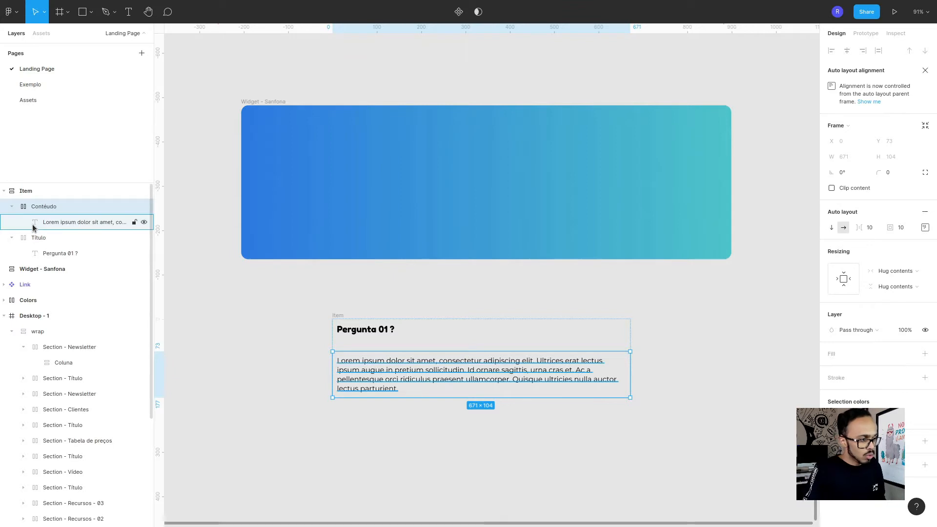
# Set the auto layout padding of both the Título and Contéudo frames to 0.
pyautogui.click(11, 238)
pyautogui.click(11, 208)
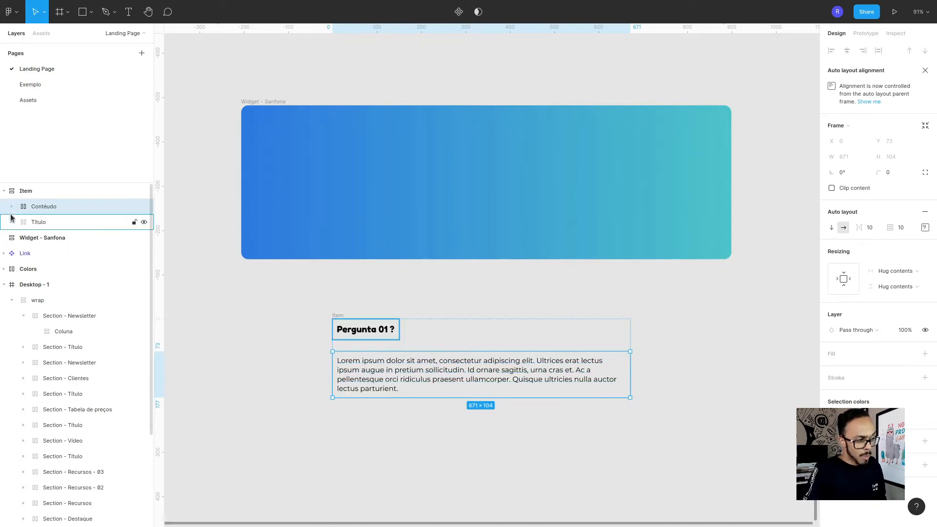
pyautogui.click(12, 206)
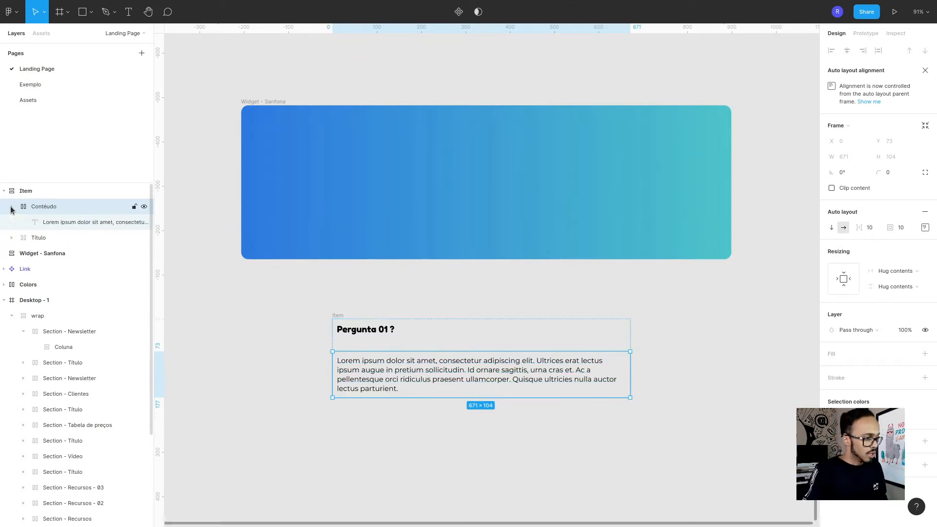
pyautogui.click(22, 240)
pyautogui.click(12, 237)
pyautogui.keyDown('shift'); pyautogui.click(42, 206); pyautogui.keyUp('shift')
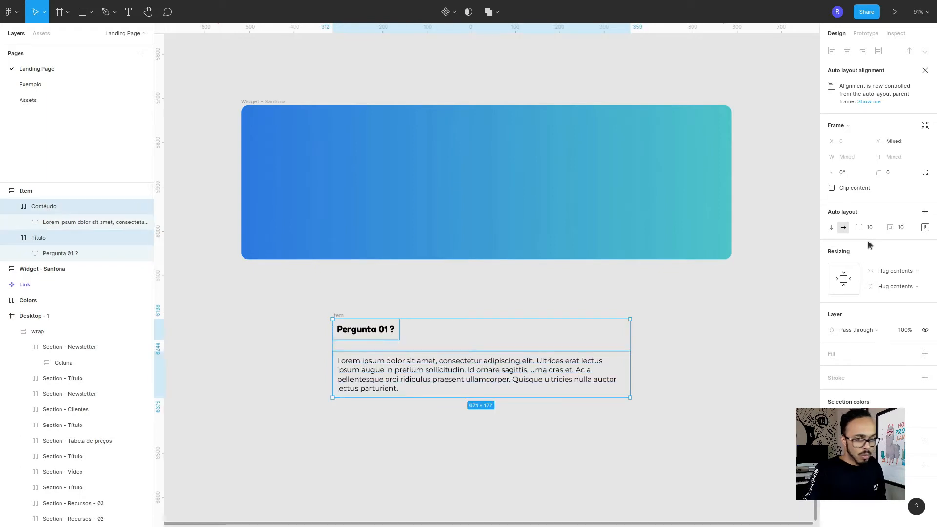
pyautogui.click(900, 228)
pyautogui.write('0')
pyautogui.press('Return')
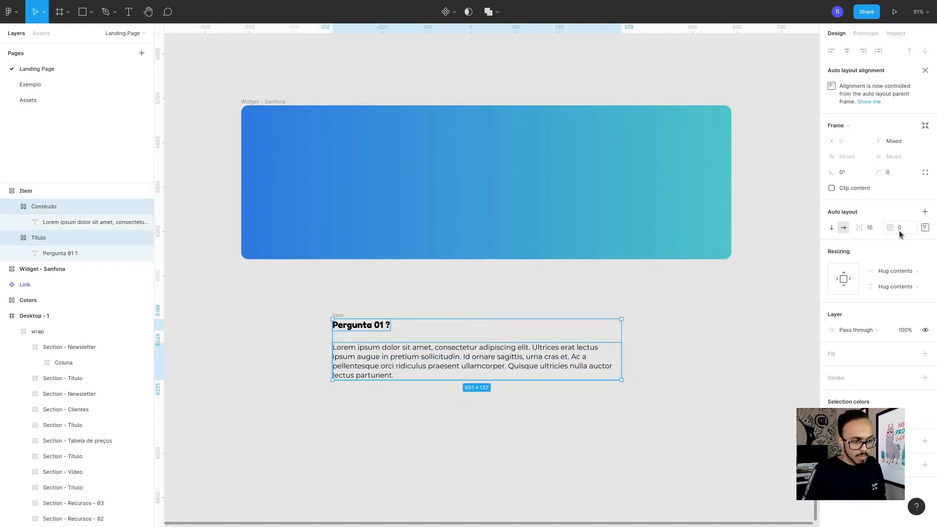
# Set the auto layout spacing between the elements of the Item frame to 16.
pyautogui.click(54, 190)
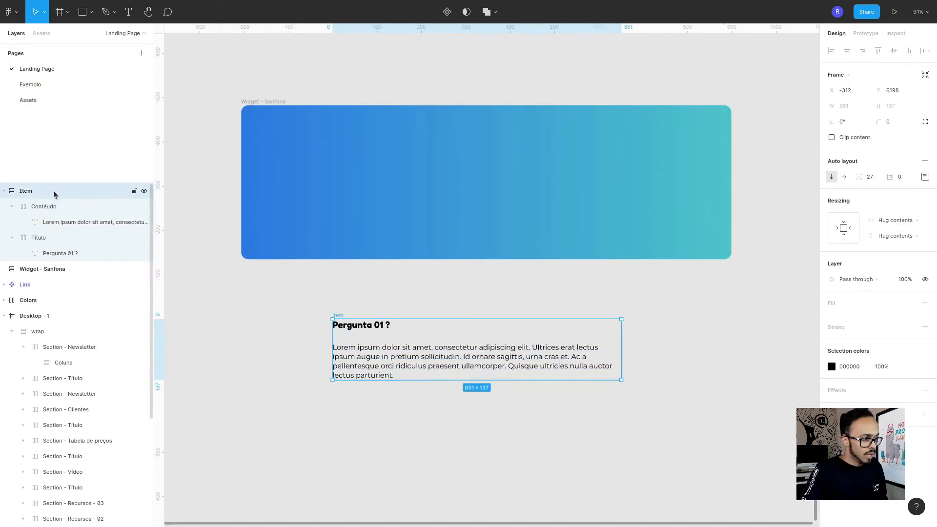
pyautogui.click(874, 179)
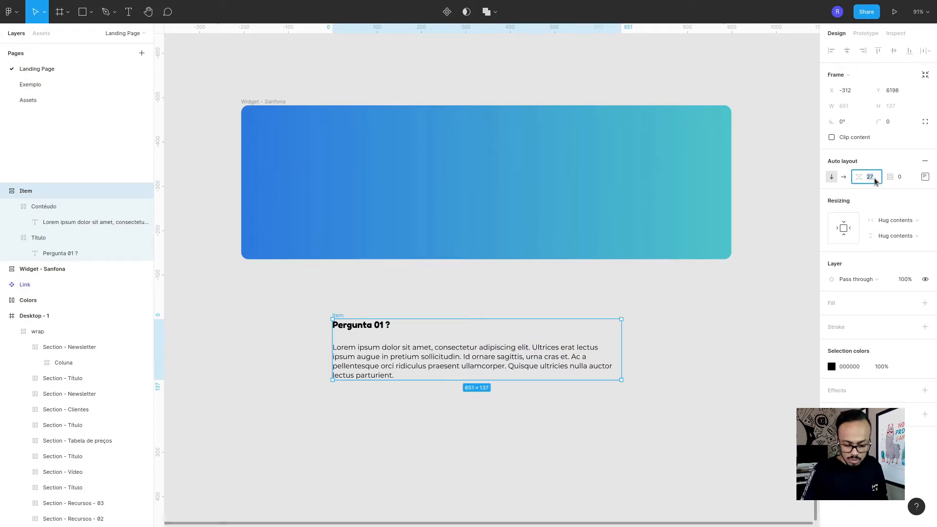
pyautogui.write('16')
pyautogui.press('Return')
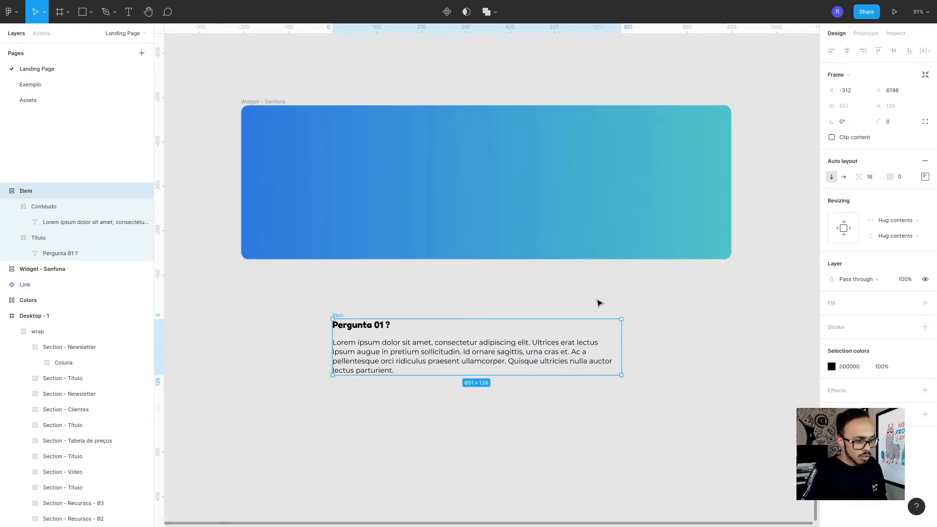
pyautogui.press('Escape')
# Apply the White color style to the texts in the Título and Contéudo frames.
pyautogui.click(80, 207)
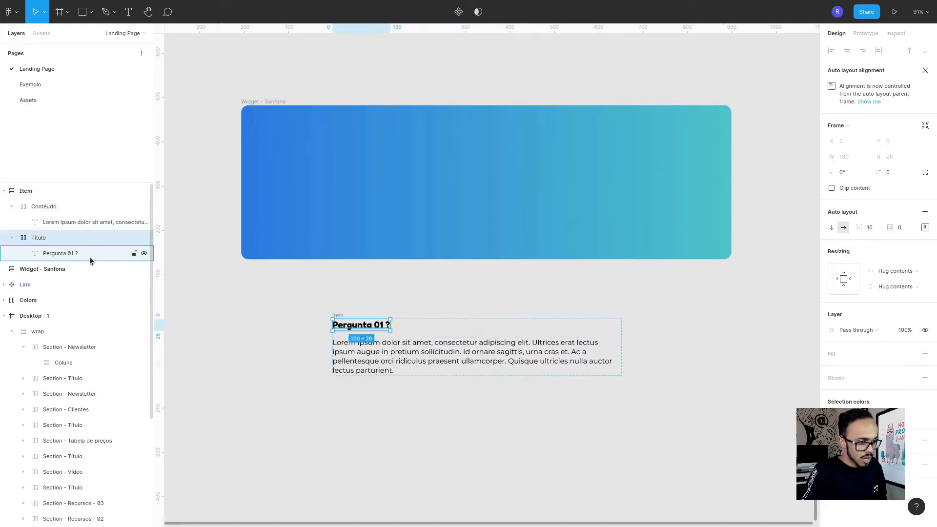
pyautogui.click(73, 238)
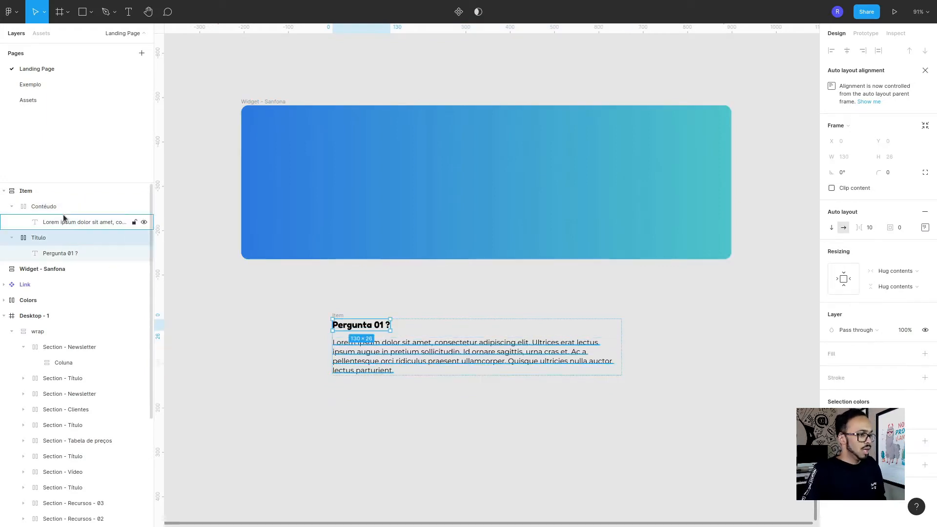
pyautogui.keyDown('shift'); pyautogui.click(391, 363); pyautogui.keyUp('shift')
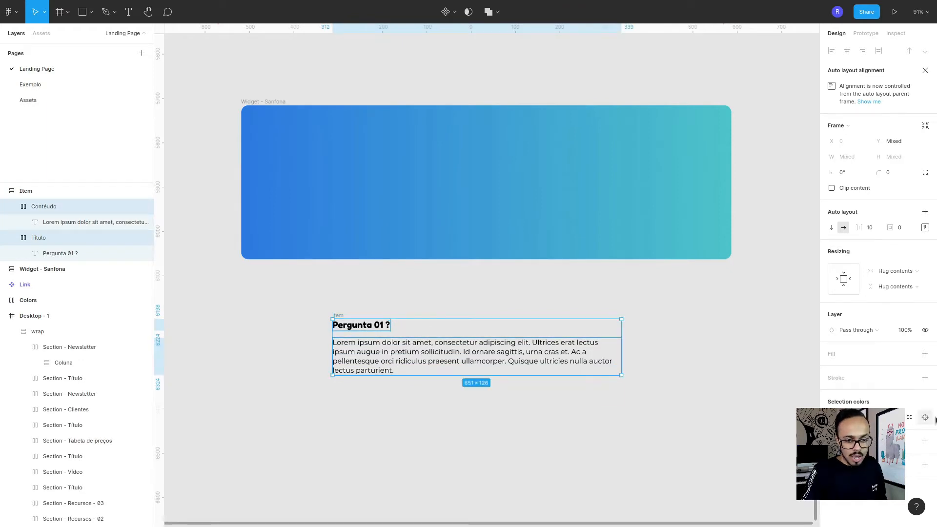
pyautogui.click(910, 418)
pyautogui.click(749, 412)
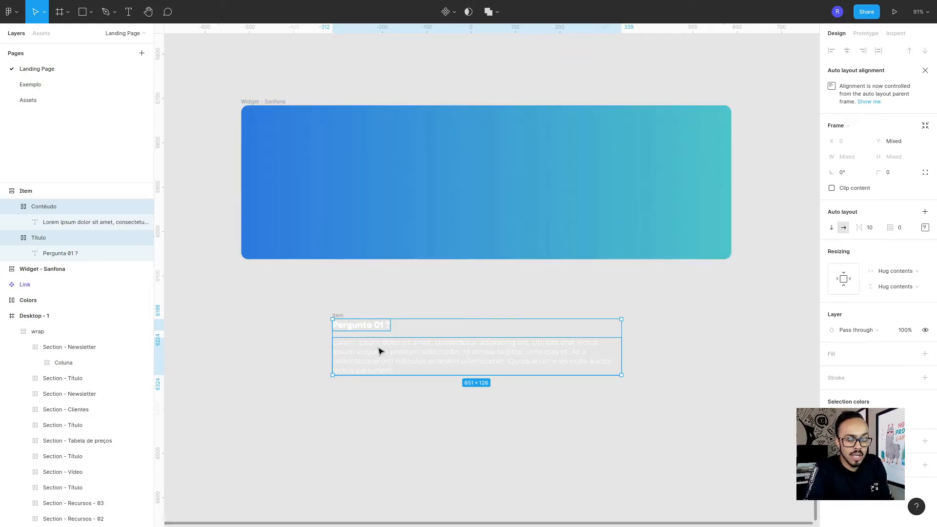
pyautogui.moveTo(309, 293); pyautogui.dragTo(723, 403)
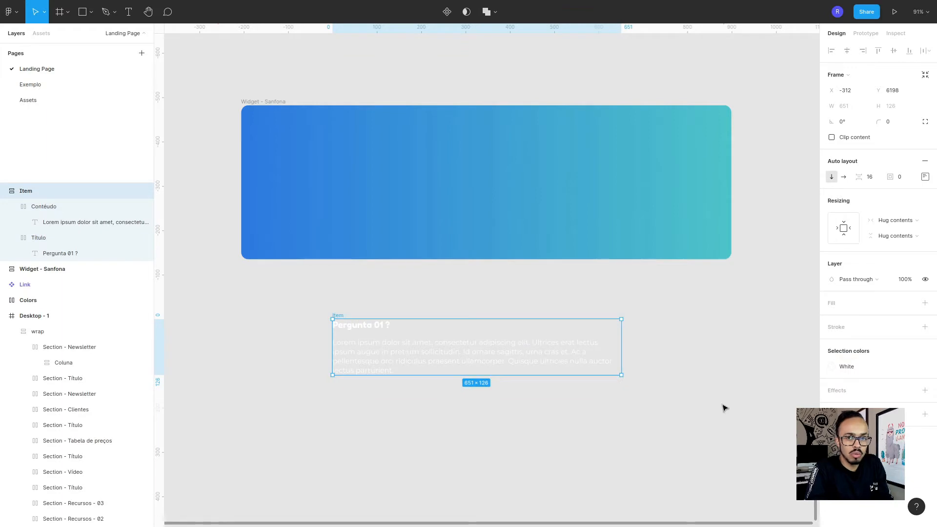
pyautogui.click(706, 385)
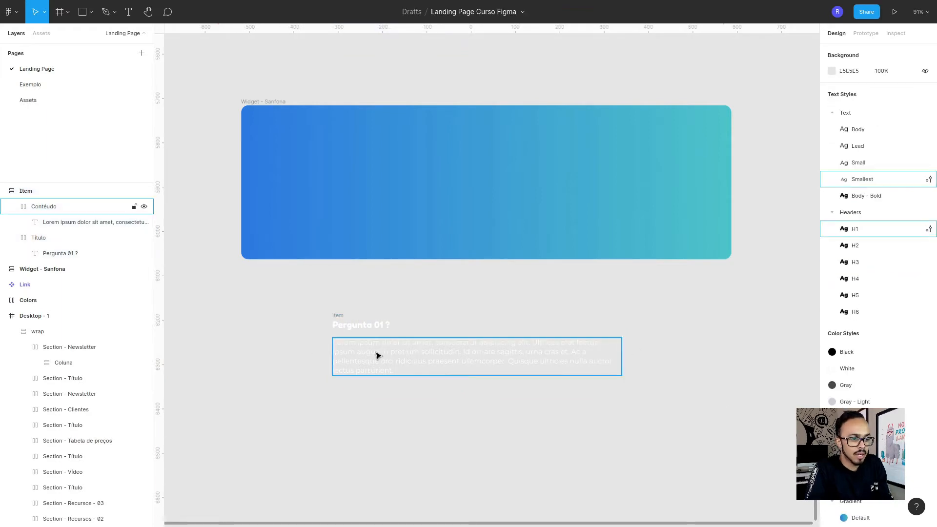
# Move the Item frame into the Widget - Sanfona frame and collapse its nested layers.
pyautogui.click(345, 326)
pyautogui.click(341, 317)
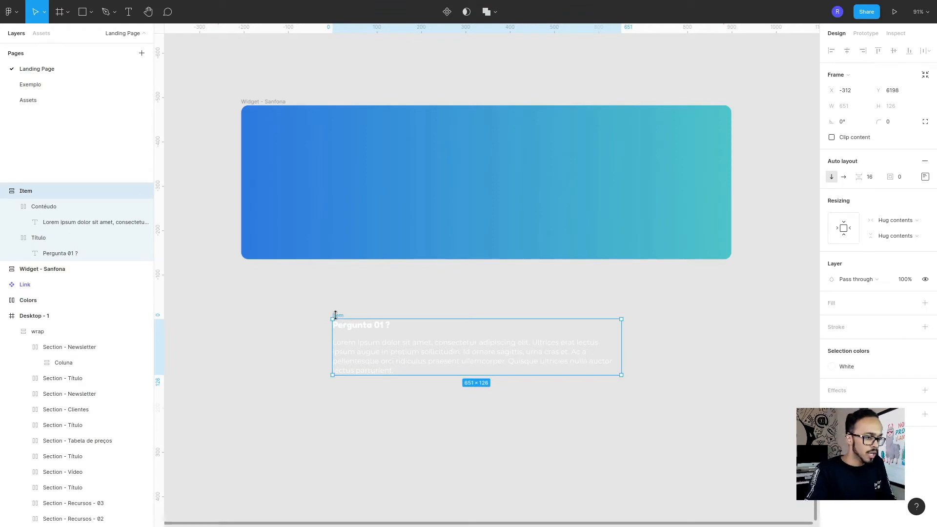
pyautogui.moveTo(340, 318); pyautogui.dragTo(313, 146)
pyautogui.click(24, 206)
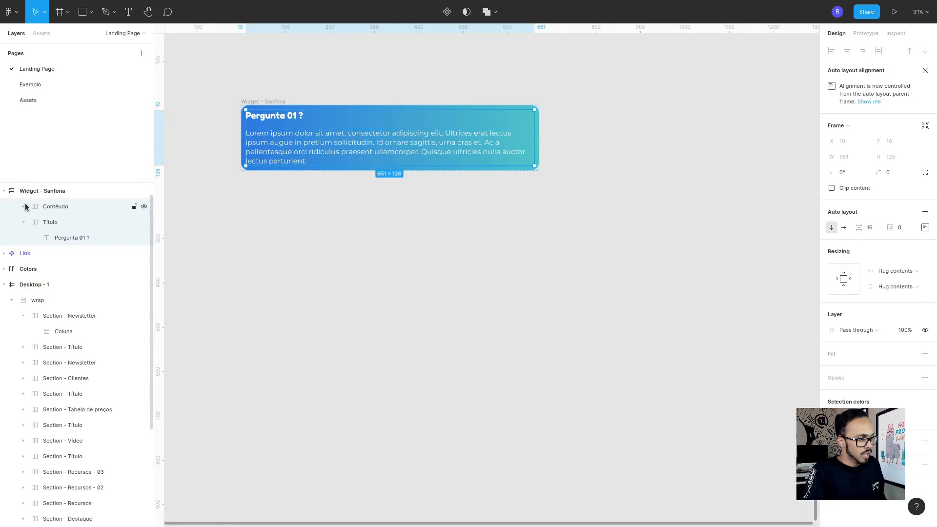
pyautogui.click(24, 222)
# Duplicate the Item frame three times inside Widget - Sanfona.
pyautogui.click(39, 190)
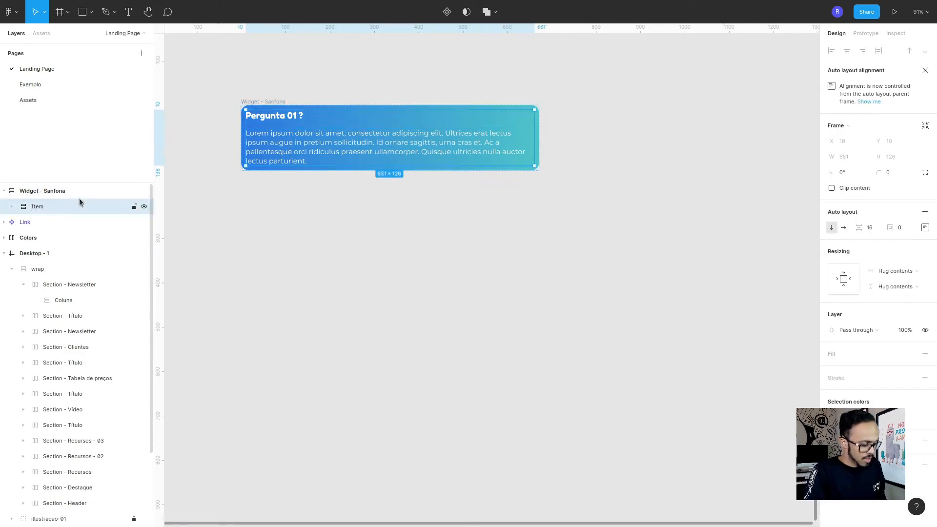
pyautogui.hotkey('ctrl', 'd')
pyautogui.hotkey('ctrl', 'd')
pyautogui.hotkey('ctrl', 'd')
pyautogui.click(13, 222)
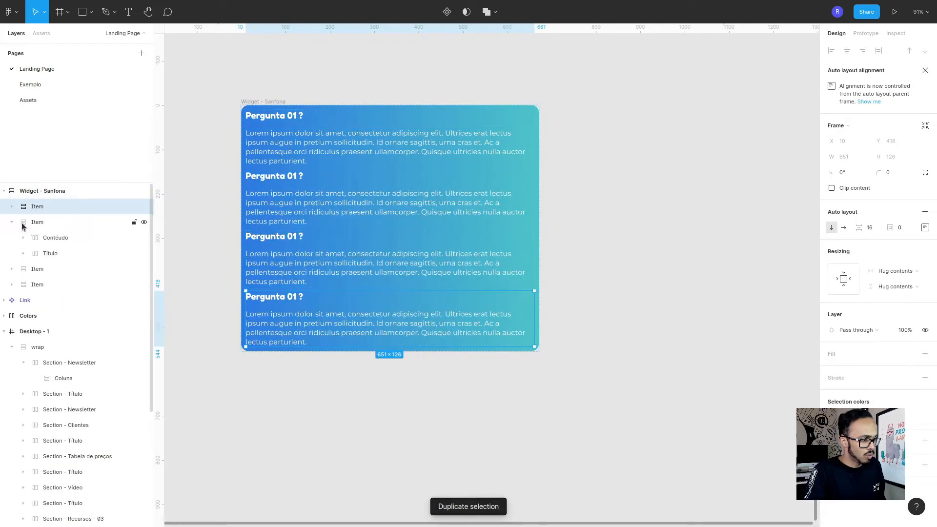
# Delete the Lorem ipsum paragraphs from the second, third and fourth items of the widget.
pyautogui.keyDown('ctrl'); pyautogui.click(319, 213); pyautogui.keyUp('ctrl')
pyautogui.keyDown('ctrl'); pyautogui.keyDown('shift'); pyautogui.click(308, 265); pyautogui.keyUp('shift'); pyautogui.keyUp('ctrl')
pyautogui.keyDown('ctrl'); pyautogui.keyDown('shift'); pyautogui.click(305, 335); pyautogui.keyUp('shift'); pyautogui.keyUp('ctrl')
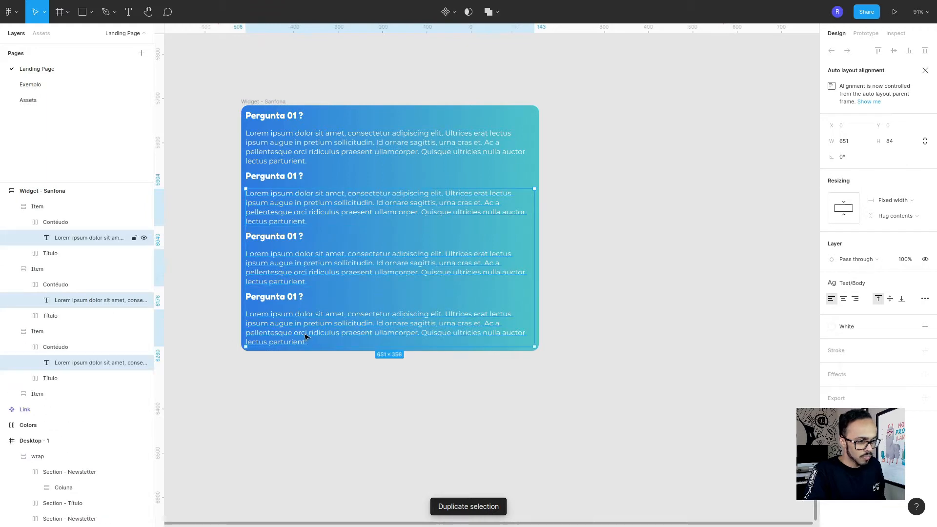
pyautogui.press('Delete')
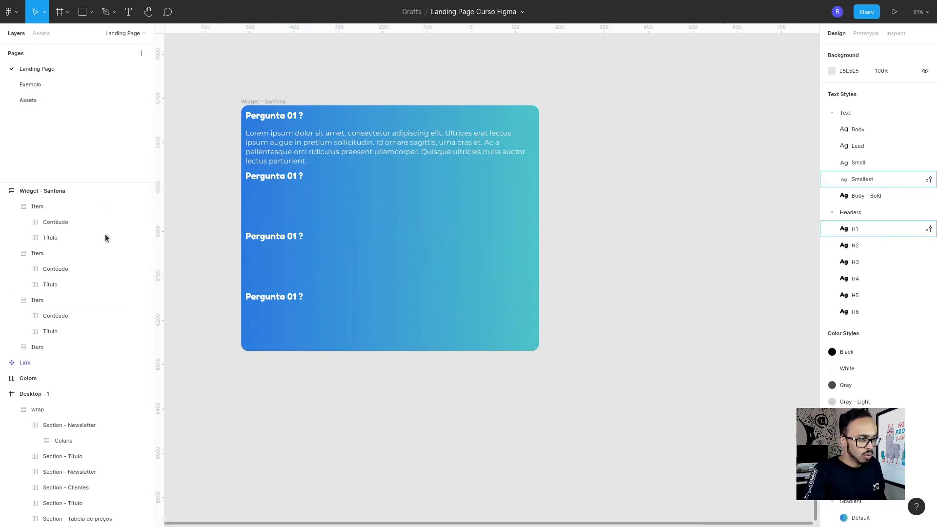
# Delete the empty Contéudo frames from the second, third and fourth items of the accordion widget.
pyautogui.click(55, 286)
pyautogui.keyDown('shift'); pyautogui.click(56, 332); pyautogui.keyUp('shift')
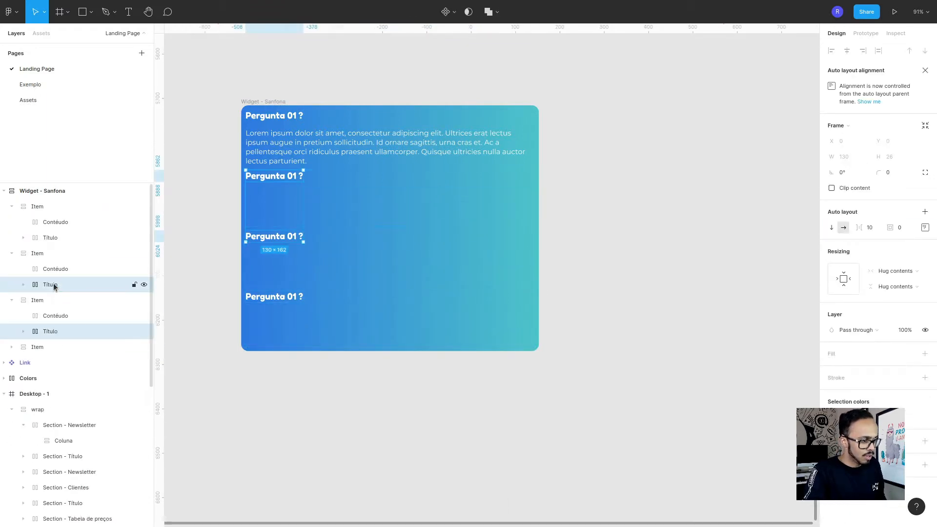
pyautogui.click(62, 269)
pyautogui.keyDown('shift'); pyautogui.click(62, 316); pyautogui.keyUp('shift')
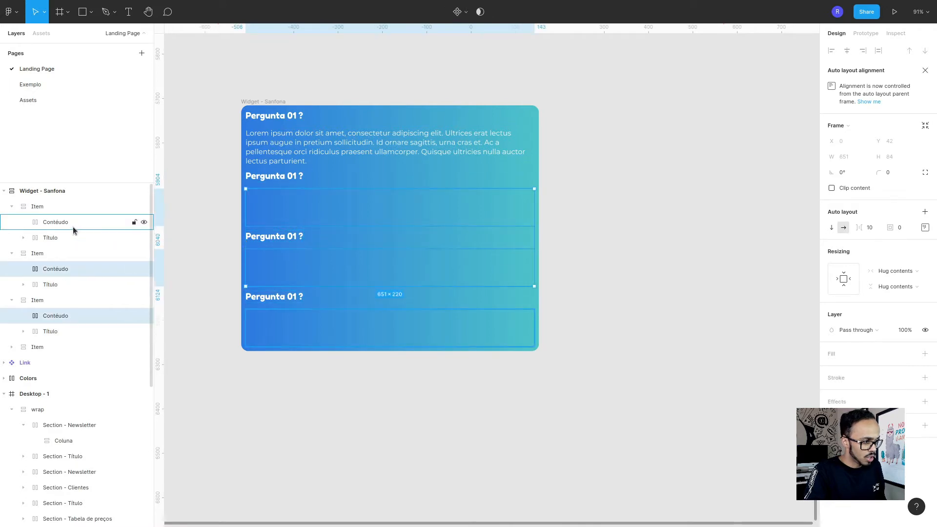
pyautogui.keyDown('shift'); pyautogui.click(86, 222); pyautogui.keyUp('shift')
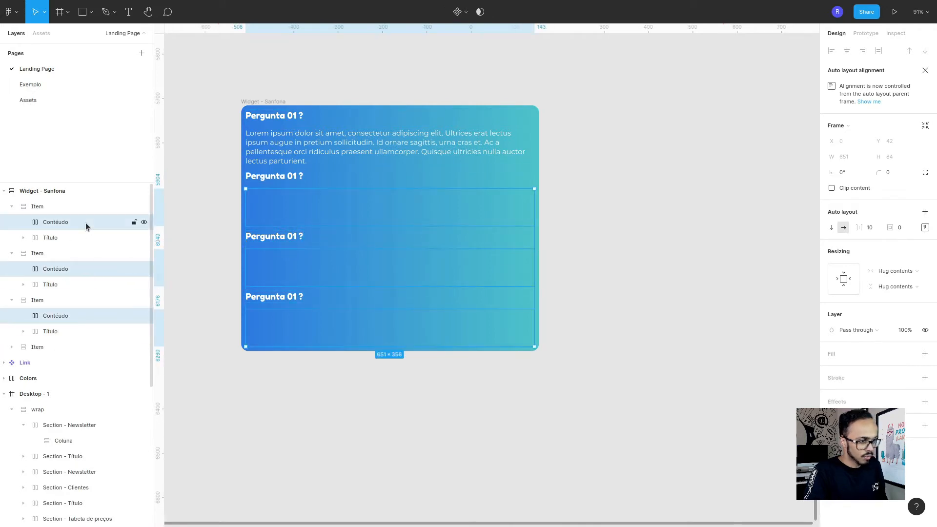
pyautogui.press('Delete')
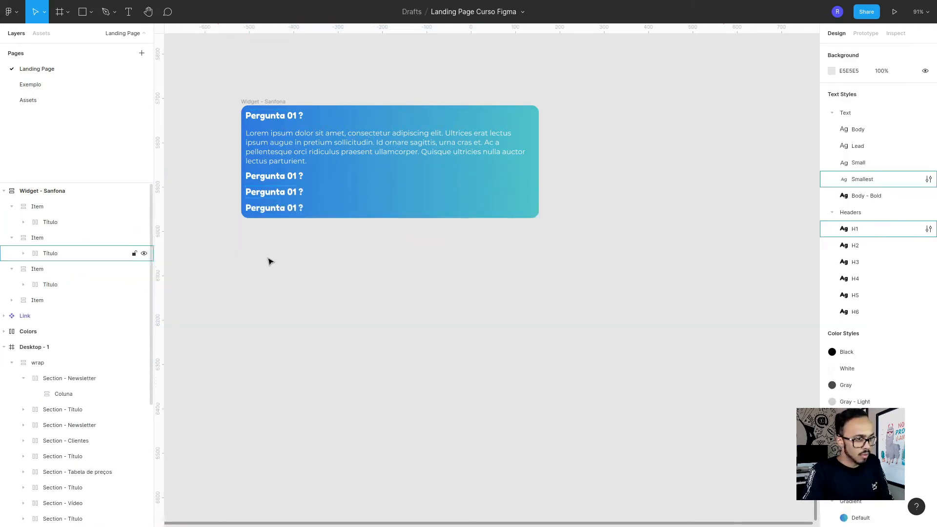
# Renumber the titles of the second, third and fourth items to "Pergunta 02 ?", "Pergunta 03 ?" and "Pergunta 04 ?".
pyautogui.click(296, 174)
pyautogui.click(299, 177)
pyautogui.click(298, 180)
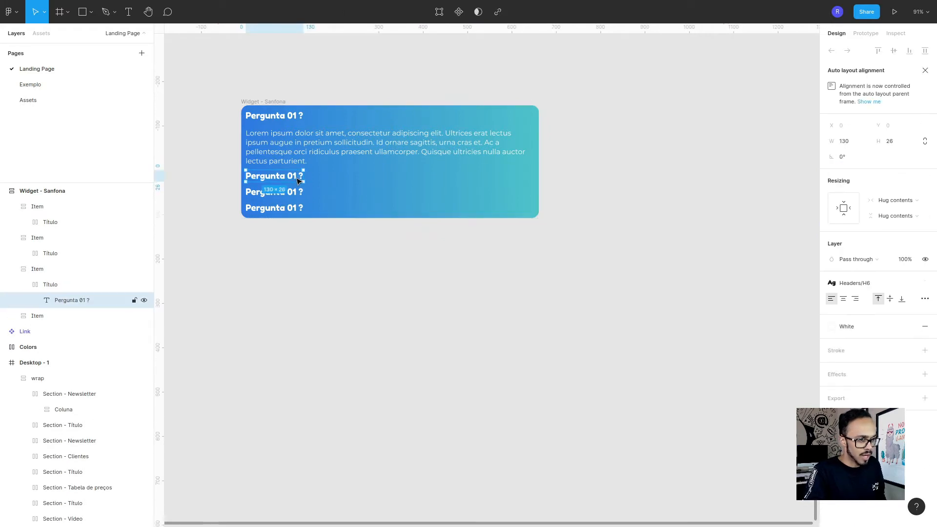
pyautogui.doubleClick(295, 175)
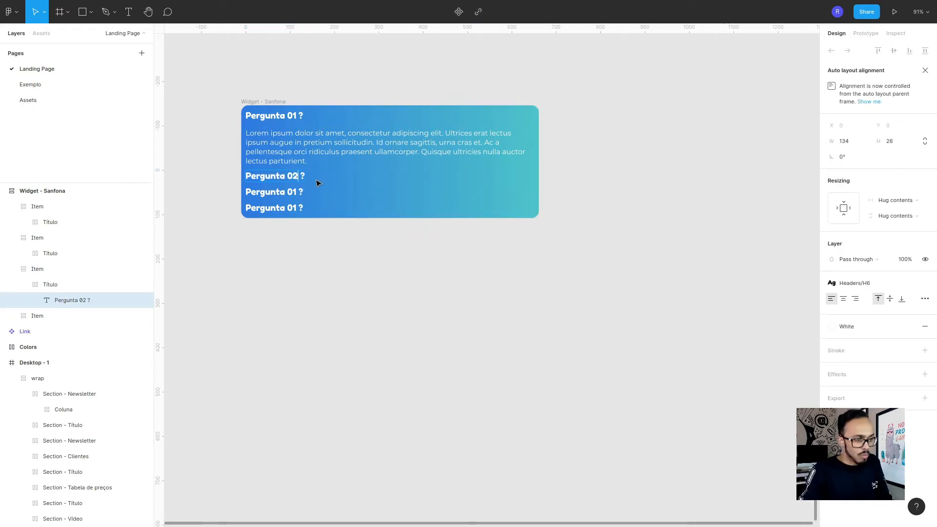
pyautogui.doubleClick(293, 192)
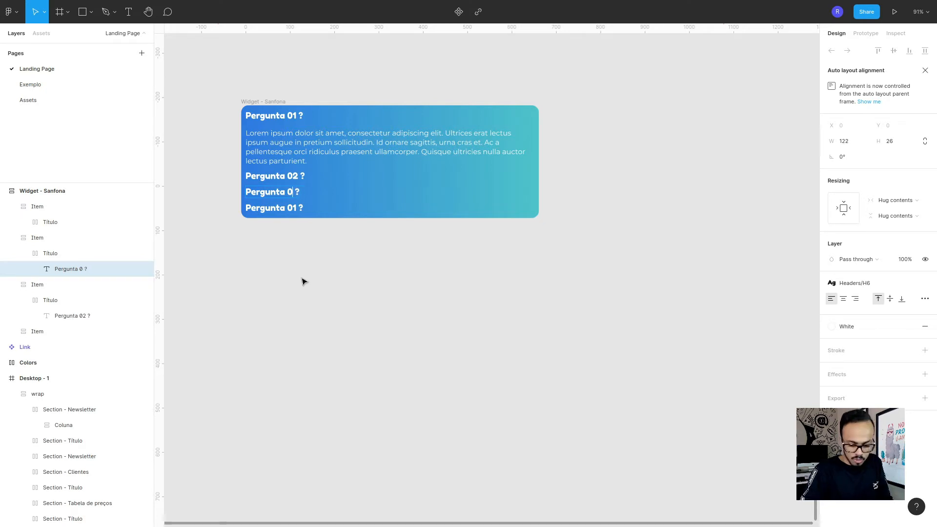
pyautogui.doubleClick(295, 206)
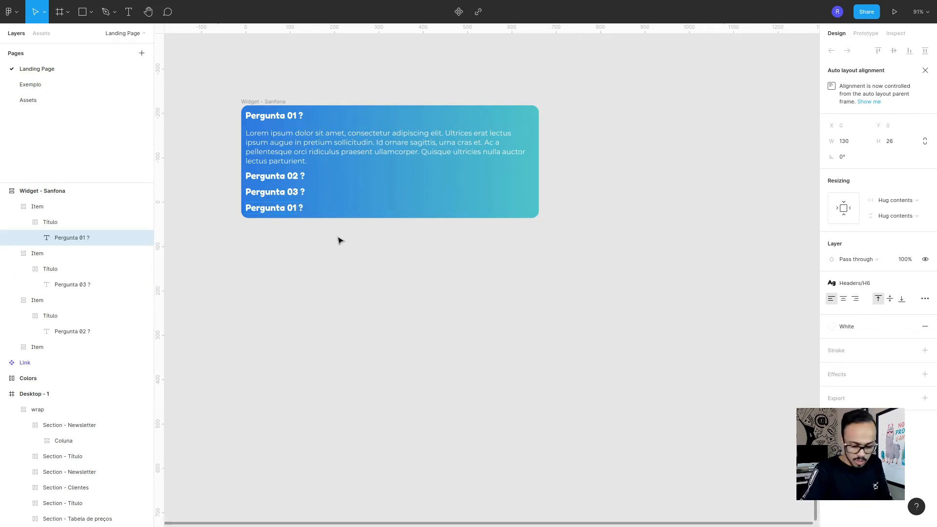
pyautogui.press('Return')
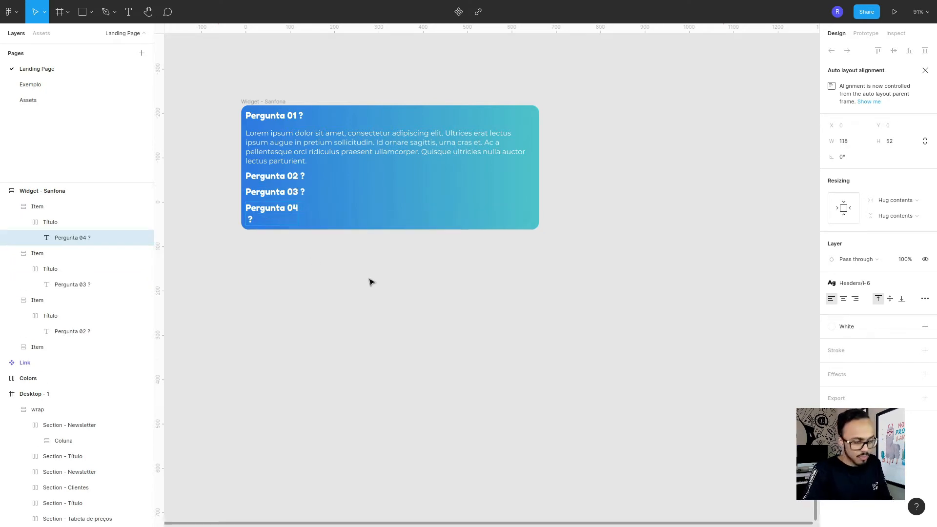
pyautogui.press('BackSpace')
pyautogui.press('Escape')
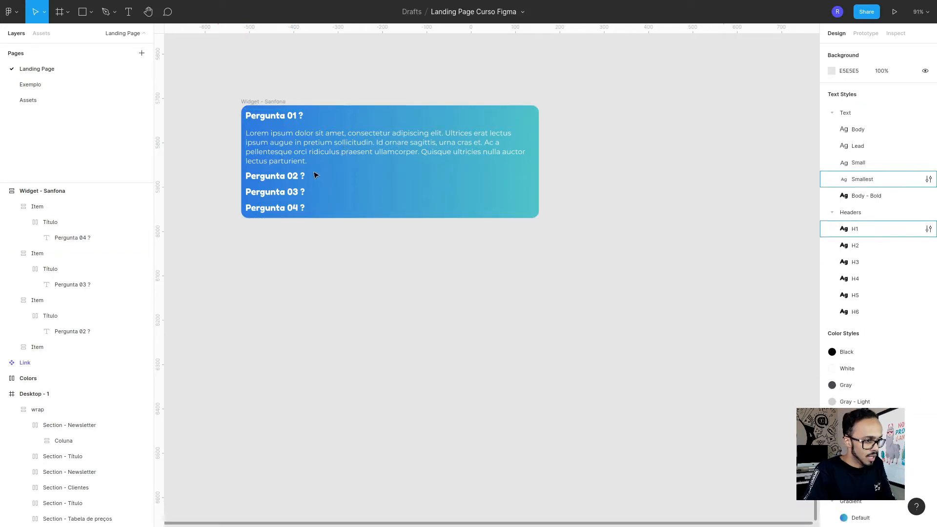
# Set the auto-layout spacing between the items of Widget - Sanfona to 16.
pyautogui.click(275, 102)
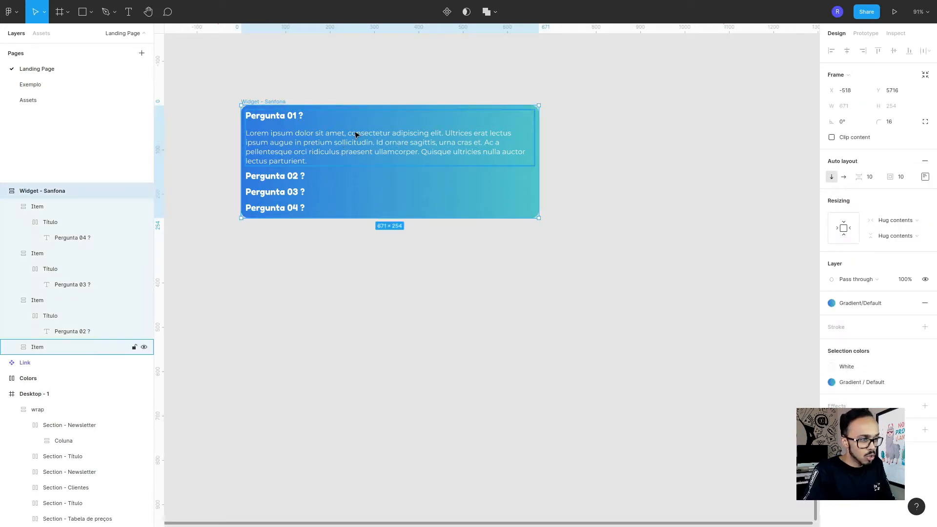
pyautogui.click(873, 178)
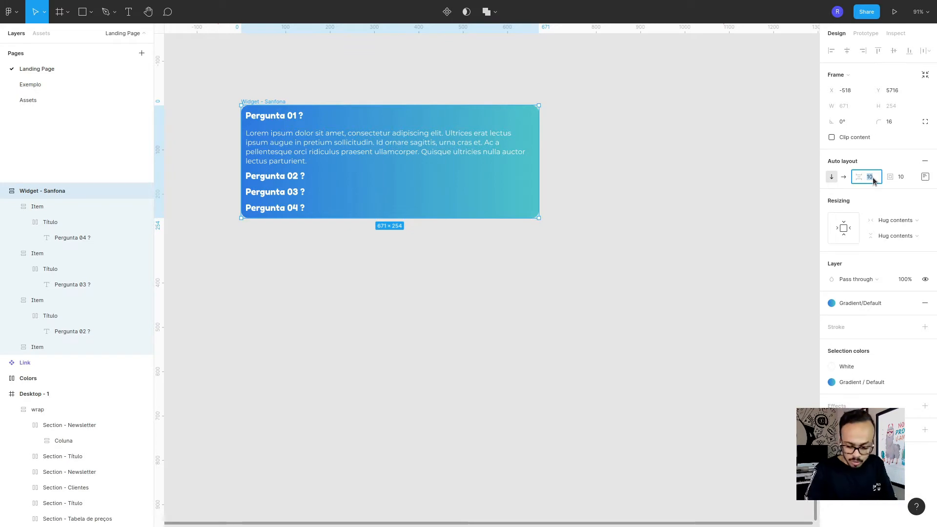
pyautogui.write('16')
pyautogui.press('Return')
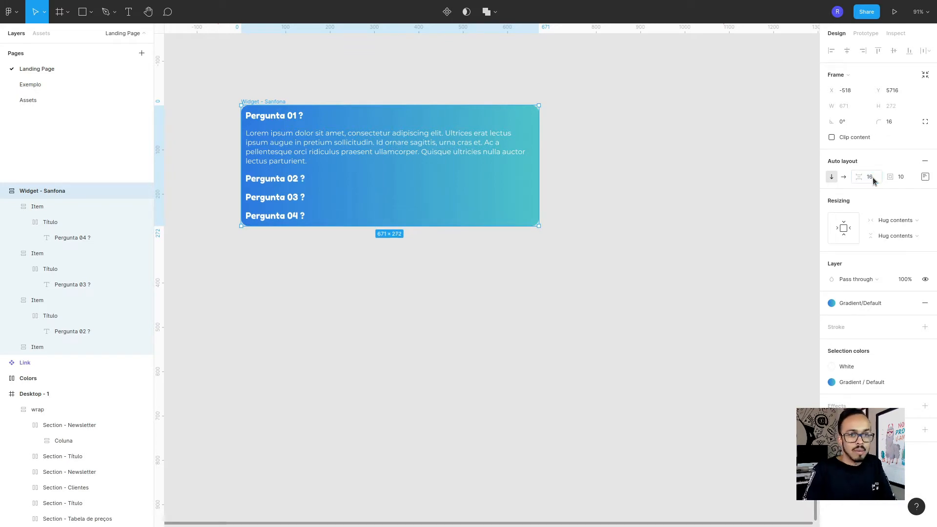
pyautogui.click(501, 308)
# Move Widget - Sanfona into the empty Coluna of the section below the "Dúvidas frequentes" heading.
pyautogui.scroll(2, 501, 312)
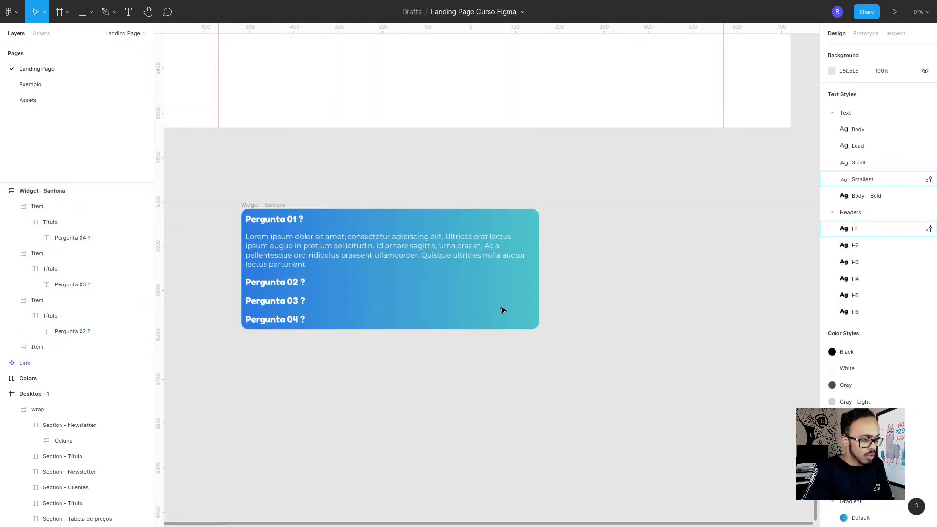
pyautogui.scroll(2, 503, 310)
pyautogui.click(278, 282)
pyautogui.scroll(-5, 390, 293)
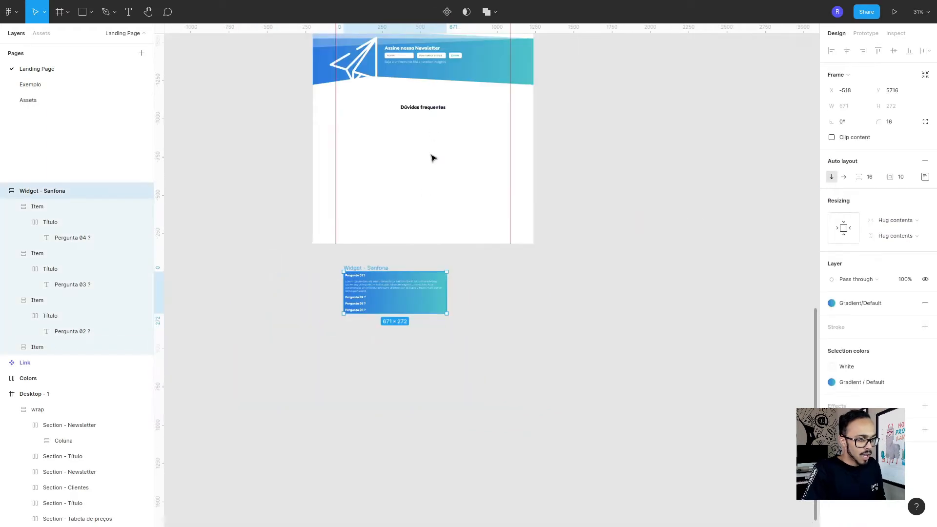
pyautogui.scroll(3, 432, 158)
pyautogui.moveTo(313, 378); pyautogui.dragTo(399, 154)
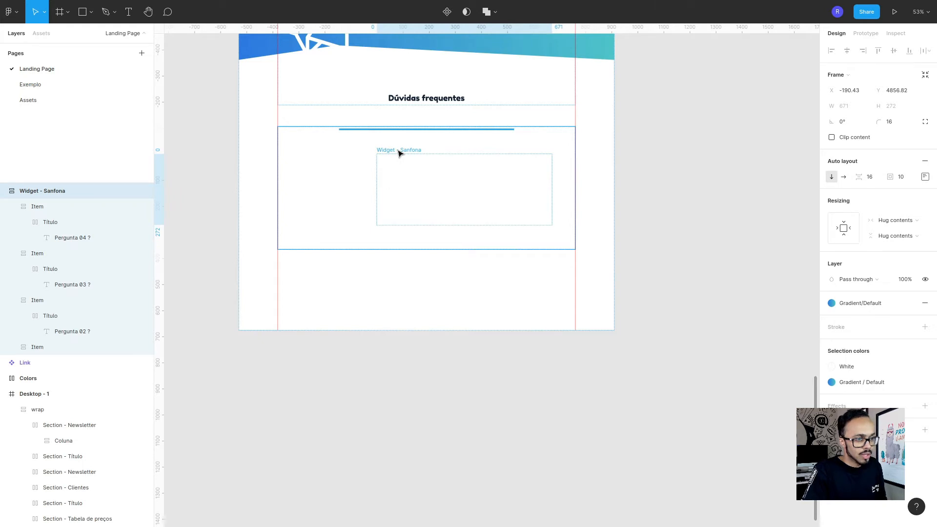
pyautogui.moveTo(399, 154); pyautogui.dragTo(399, 153)
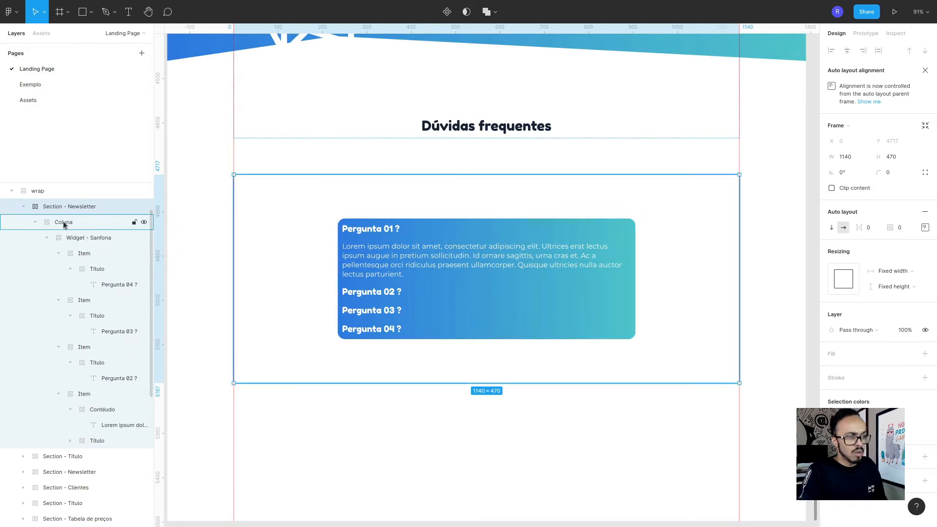
# Set the Section - Newsletter frame around the widget to hug its contents vertically and fill the container horizontally.
pyautogui.click(77, 239)
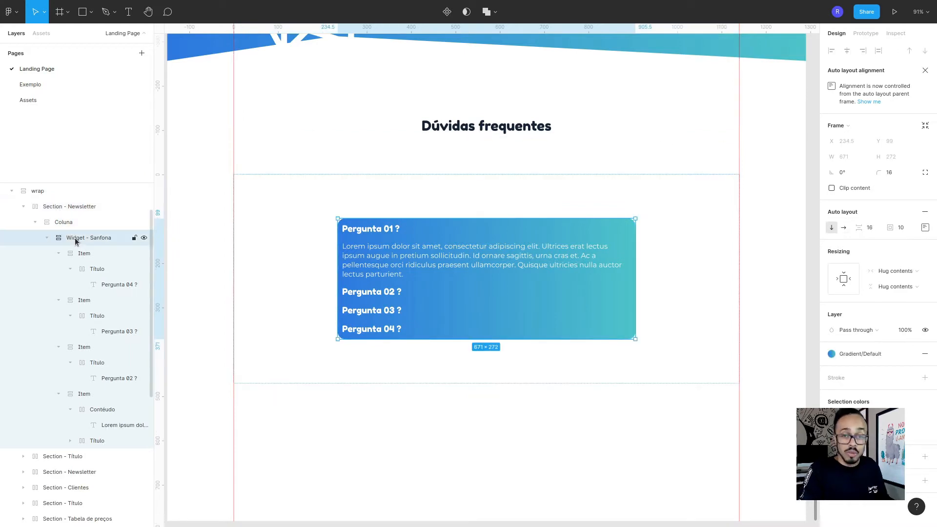
pyautogui.click(67, 212)
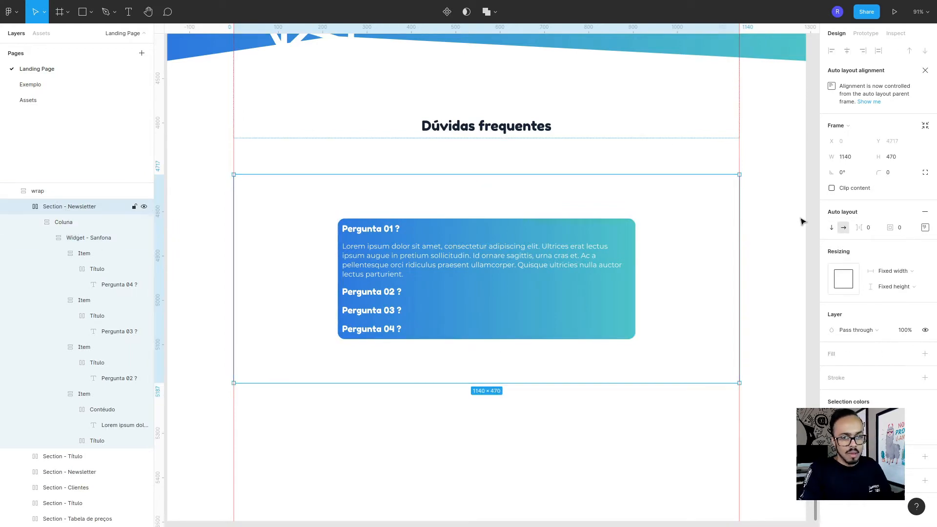
pyautogui.click(845, 286)
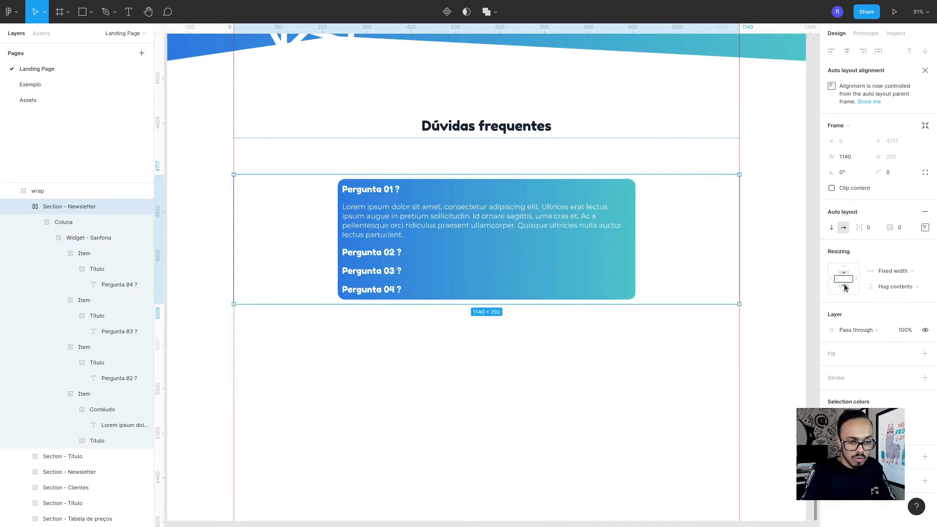
pyautogui.click(856, 279)
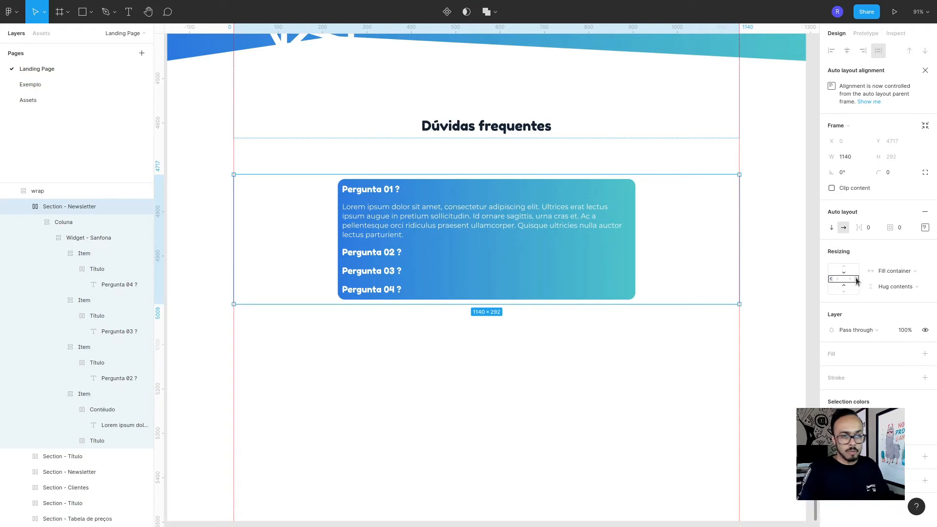
# Set the Coluna frame to hug its contents vertically and Widget - Sanfona to fill the container horizontally.
pyautogui.click(285, 248)
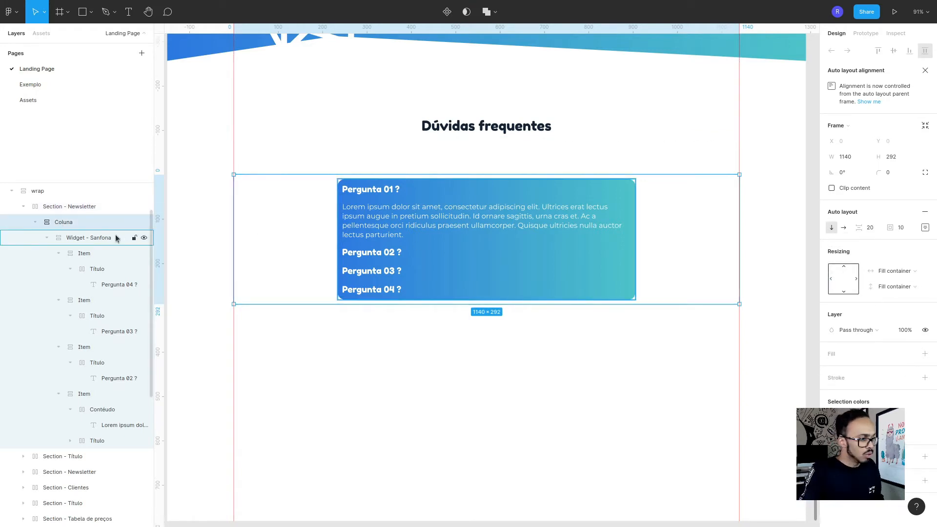
pyautogui.click(58, 238)
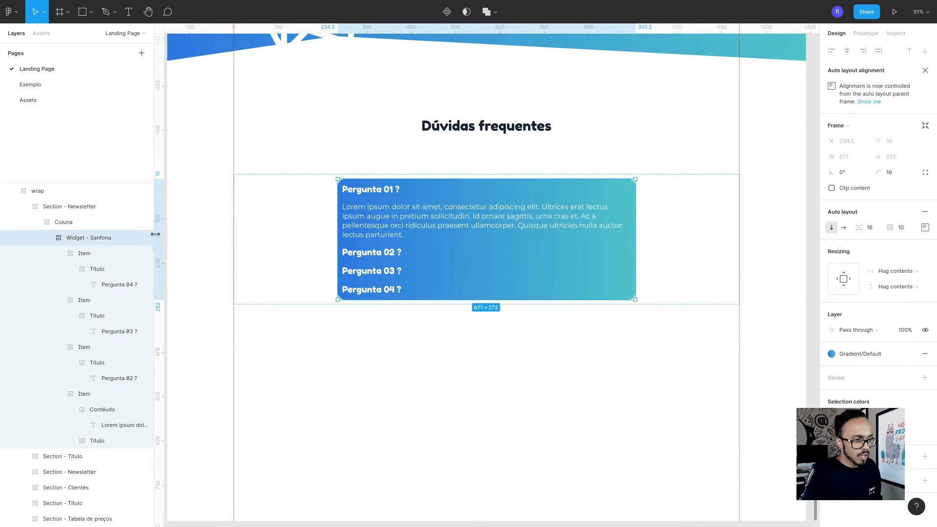
pyautogui.press('Escape')
pyautogui.click(842, 286)
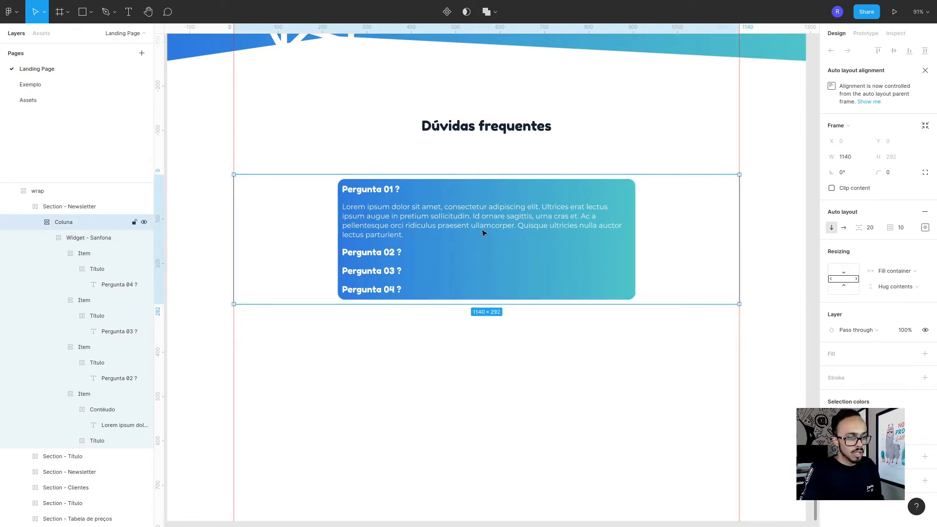
pyautogui.click(78, 241)
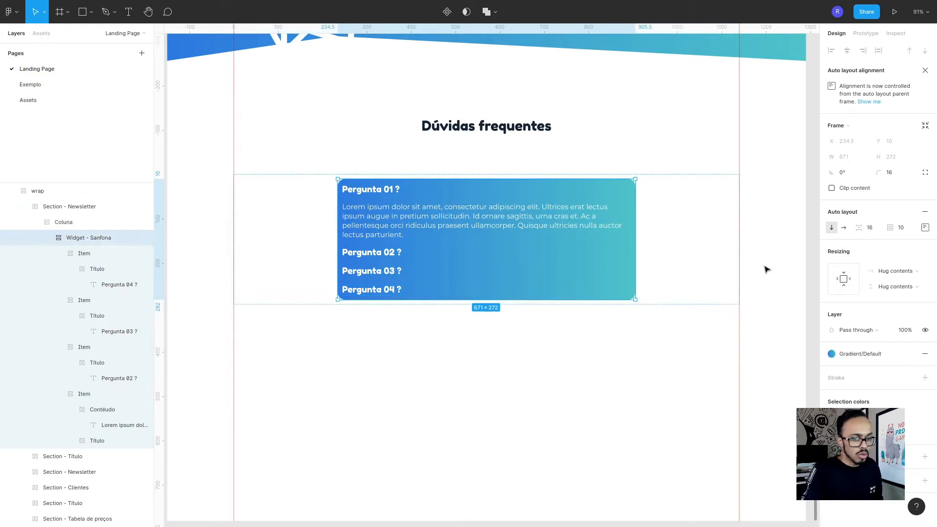
pyautogui.click(857, 280)
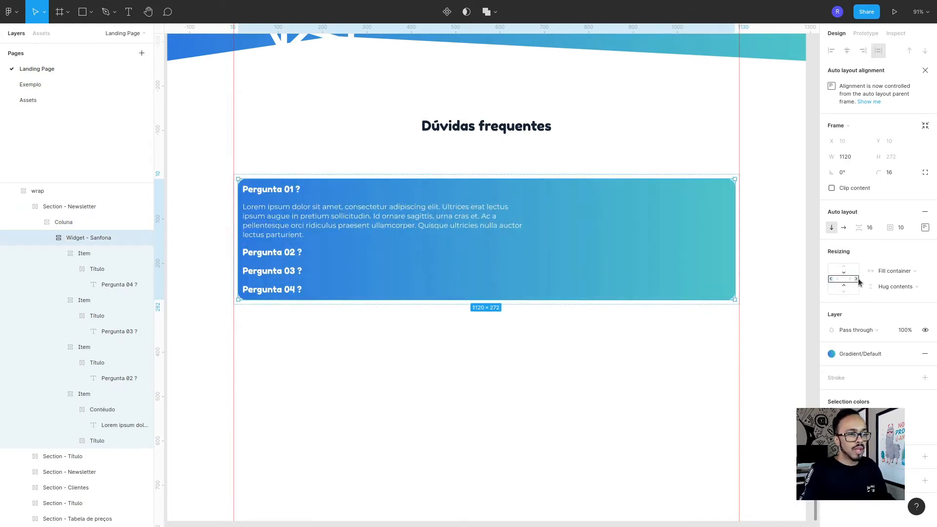
# Set all four Item frames in Widget - Sanfona to fill the container horizontally.
pyautogui.click(98, 253)
pyautogui.keyDown('shift'); pyautogui.click(86, 300); pyautogui.keyUp('shift')
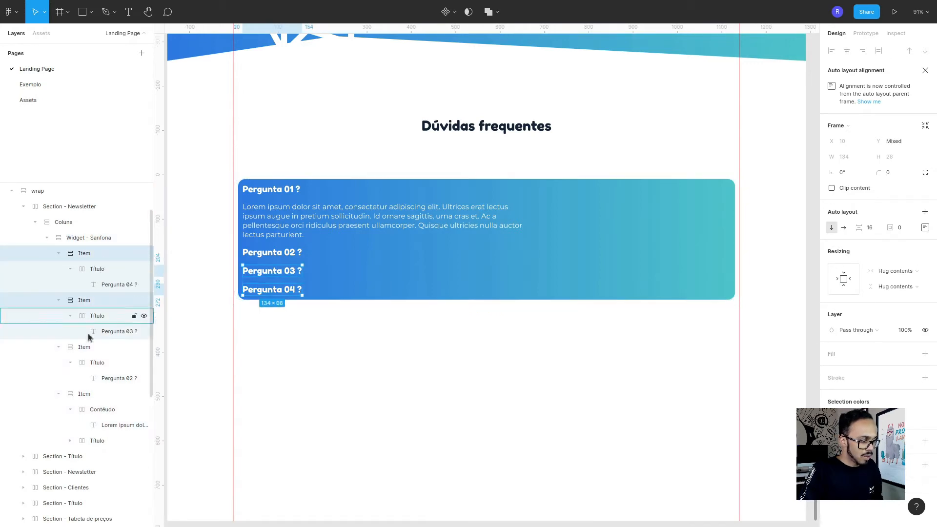
pyautogui.keyDown('shift'); pyautogui.click(86, 347); pyautogui.keyUp('shift')
pyautogui.keyDown('shift'); pyautogui.click(88, 393); pyautogui.keyUp('shift')
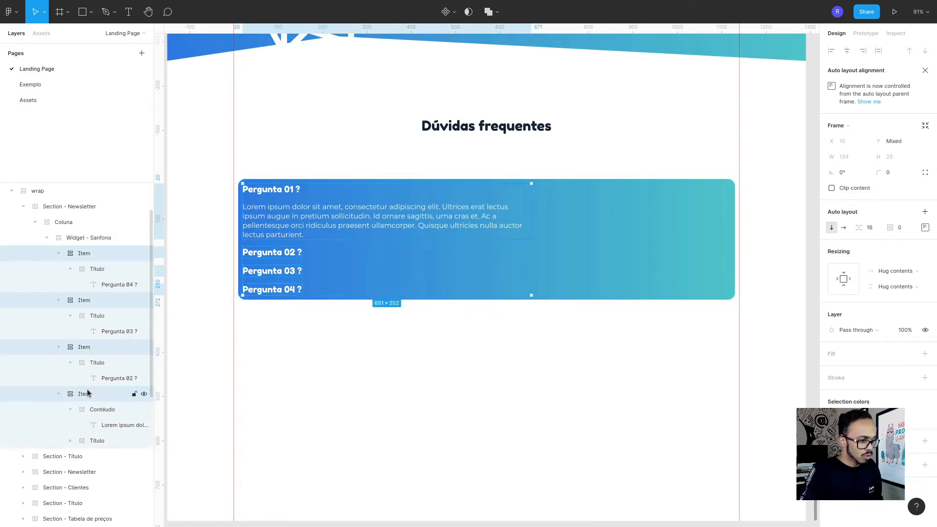
pyautogui.click(857, 279)
# Set the Título frames of all four items and the Contéudo frame of the first item to fill the container horizontally.
pyautogui.click(100, 269)
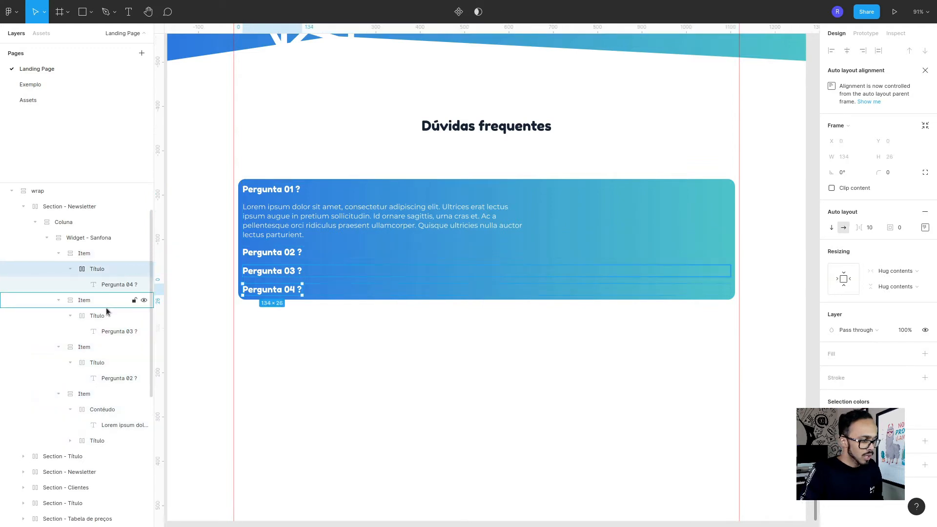
pyautogui.keyDown('shift'); pyautogui.click(97, 316); pyautogui.keyUp('shift')
pyautogui.keyDown('shift'); pyautogui.click(93, 367); pyautogui.keyUp('shift')
pyautogui.keyDown('shift'); pyautogui.click(105, 409); pyautogui.keyUp('shift')
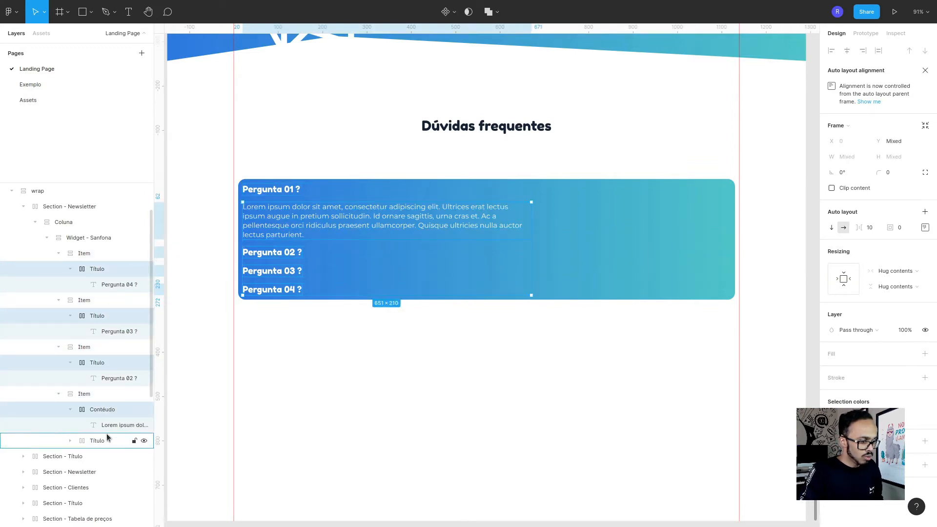
pyautogui.keyDown('shift'); pyautogui.click(106, 441); pyautogui.keyUp('shift')
pyautogui.click(855, 283)
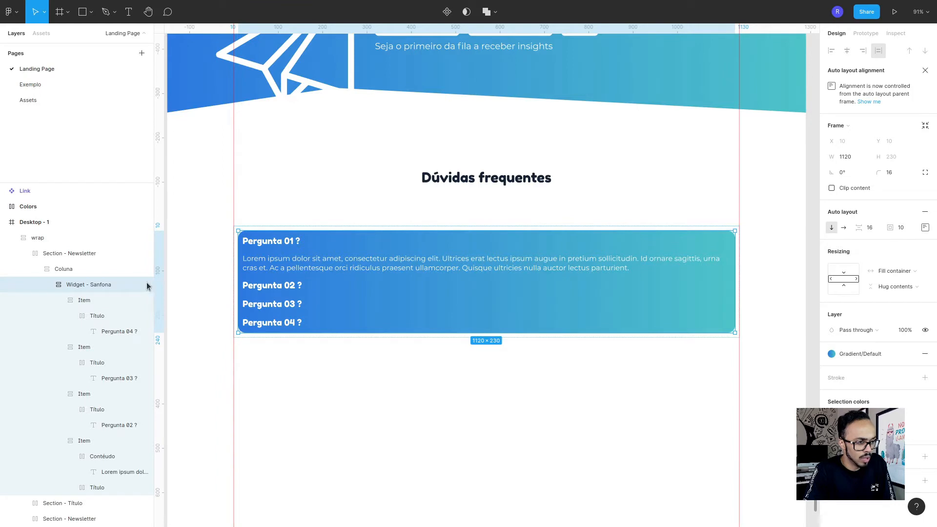
# Set Widget - Sanfona's auto-layout padding to 20 and the spacing between its items to 24.
pyautogui.click(901, 229)
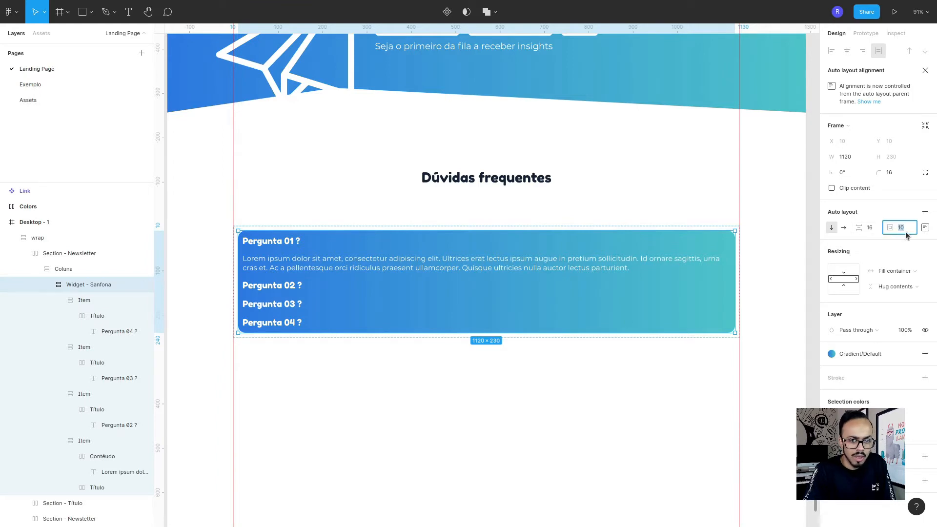
pyautogui.write('20')
pyautogui.press('Return')
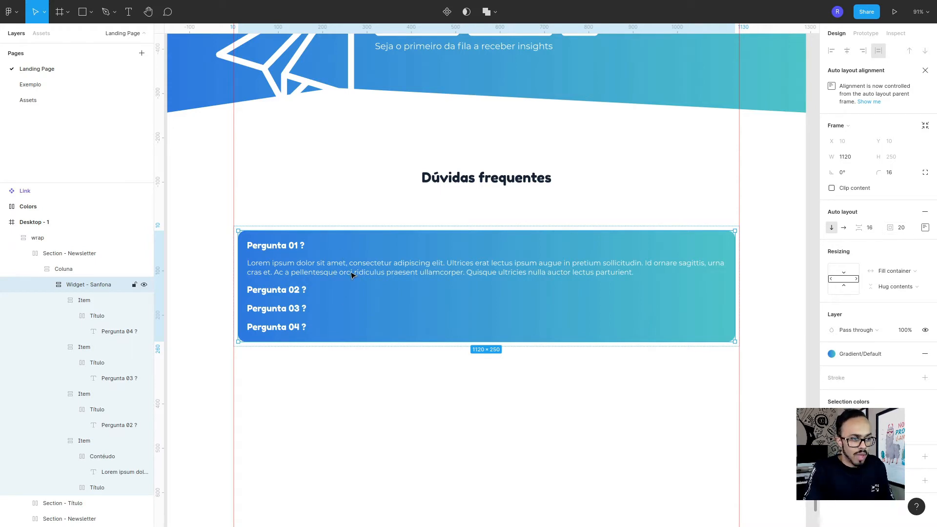
pyautogui.click(878, 228)
pyautogui.write('24')
pyautogui.press('Return')
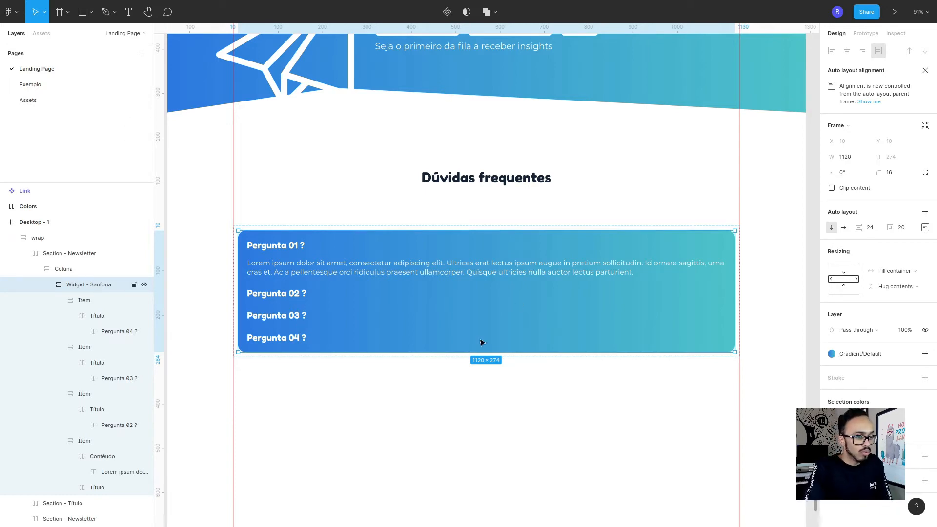
pyautogui.click(550, 432)
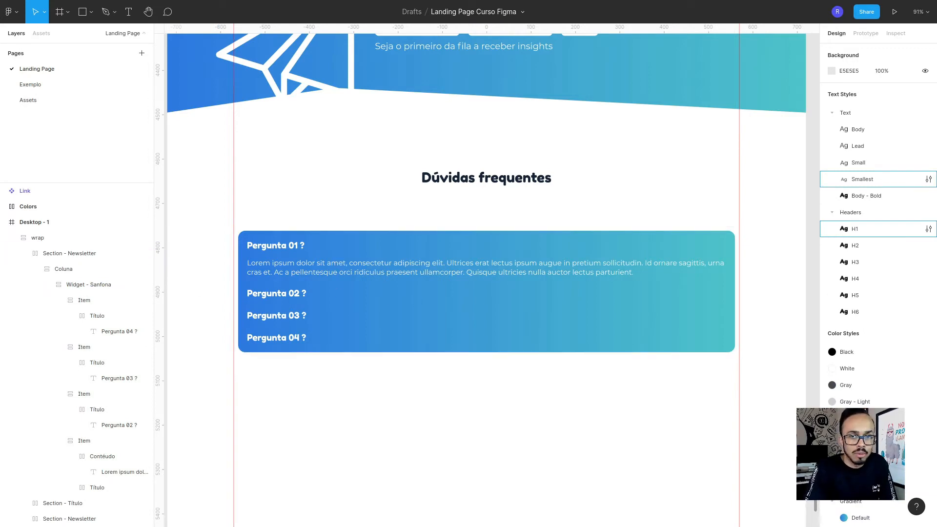
# Copy the footer's gradient background group from the Exemplo page and paste it on the Landing Page beside the lower end of Desktop - 1.
pyautogui.click(415, 301)
pyautogui.click(56, 84)
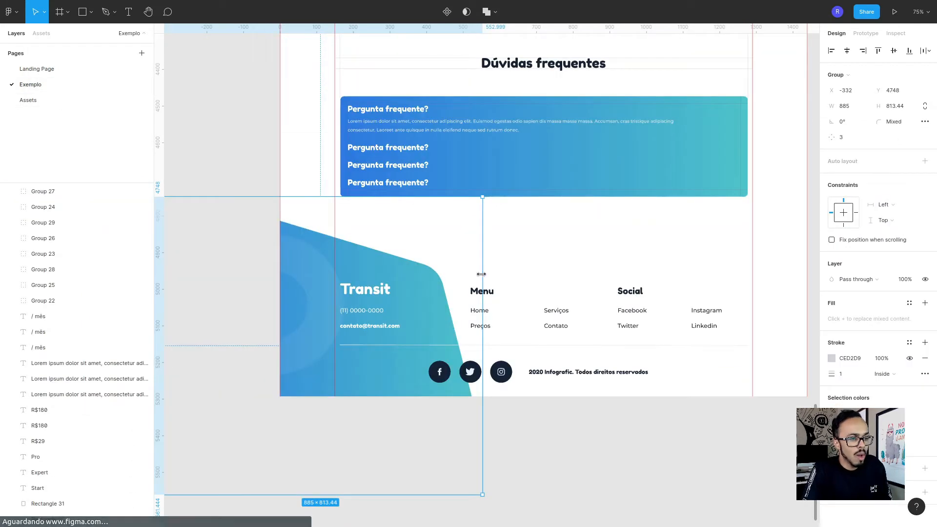
pyautogui.click(657, 451)
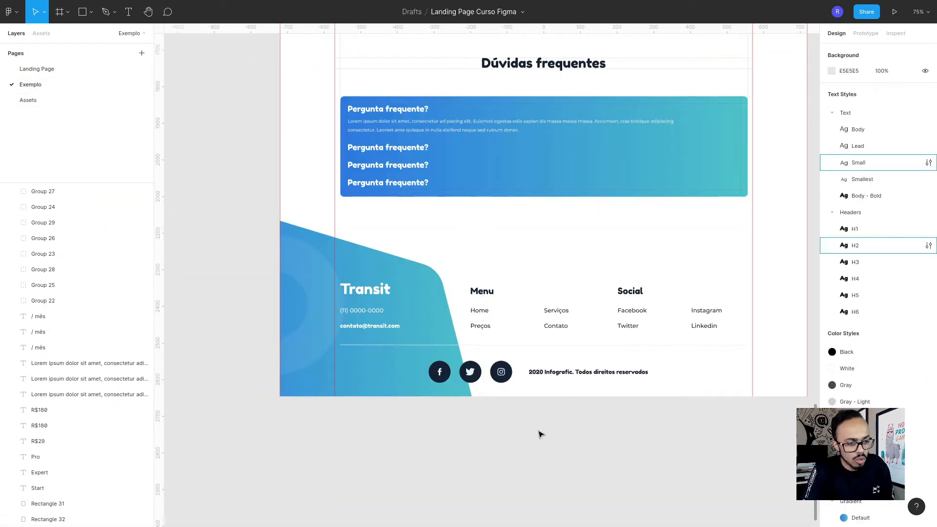
pyautogui.click(389, 382)
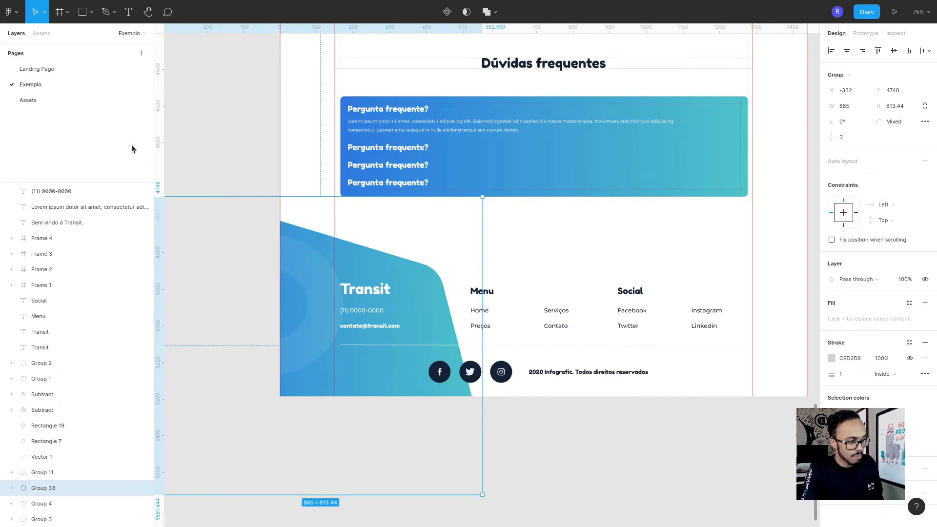
pyautogui.click(63, 69)
pyautogui.scroll(-5, 525, 363)
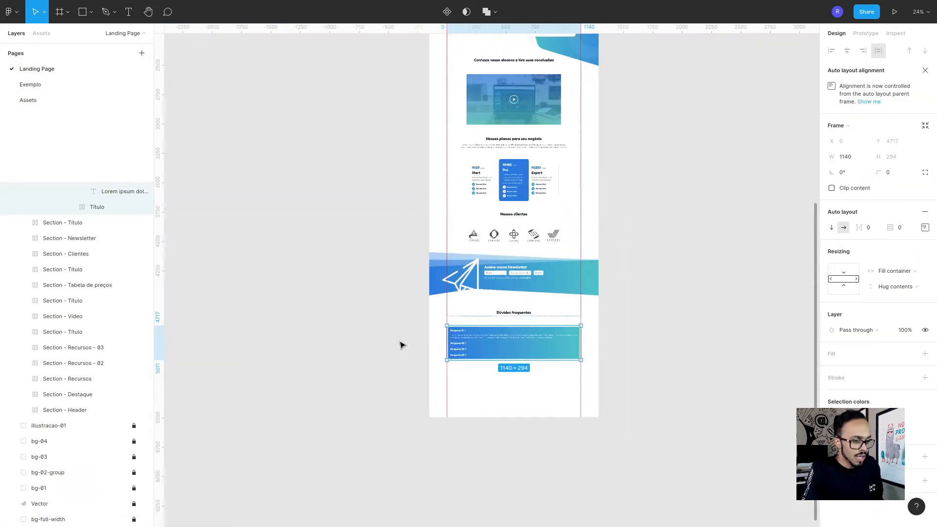
pyautogui.hotkey('ctrl', 'v')
pyautogui.moveTo(513, 356); pyautogui.dragTo(355, 359)
pyautogui.scroll(6, 504, 227)
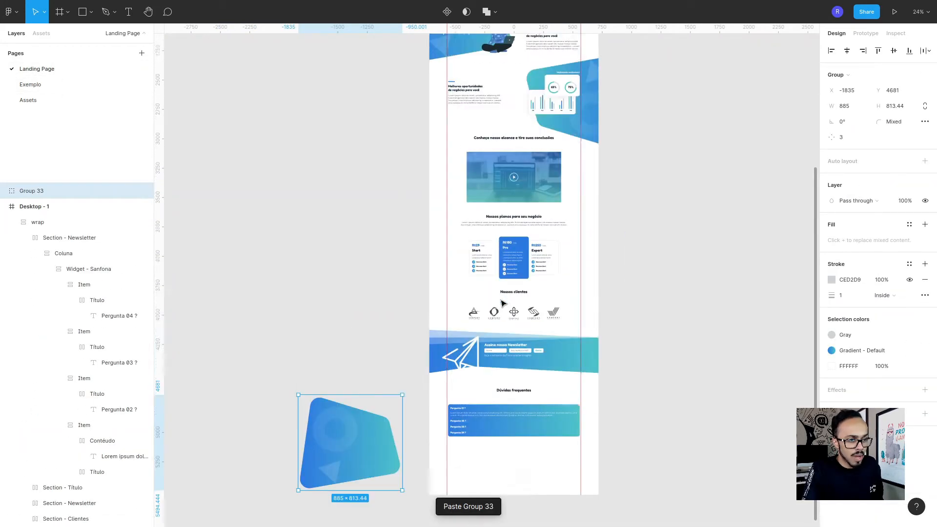
pyautogui.scroll(-6, 477, 210)
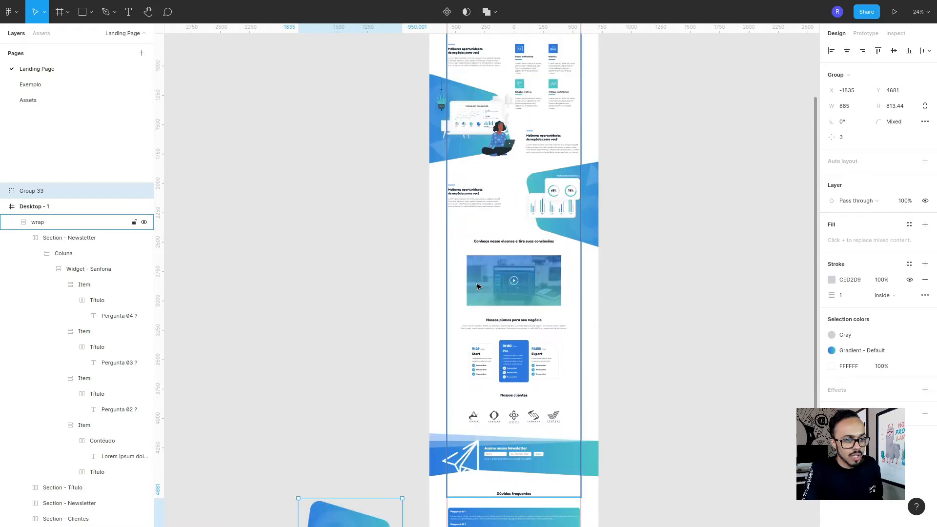
pyautogui.moveTo(361, 371); pyautogui.dragTo(379, 423)
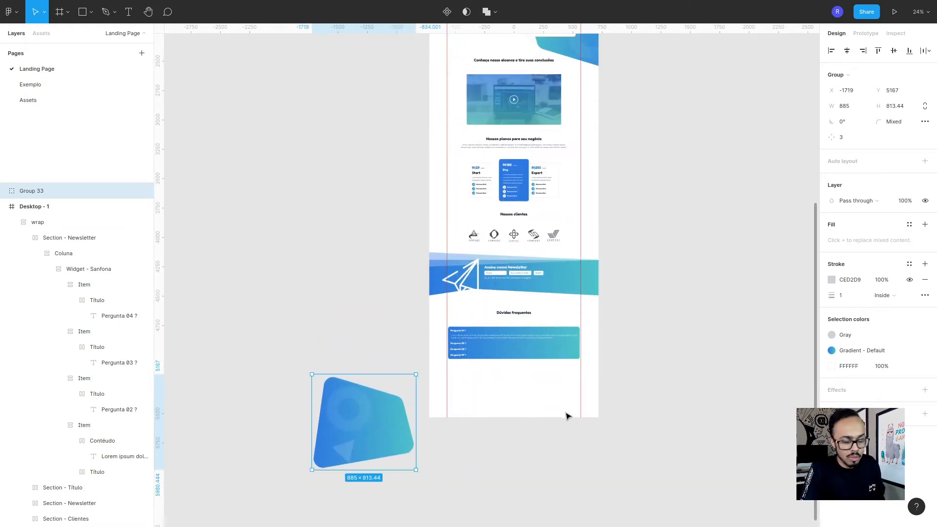
# Examine the Menu and Social headings and their links in the footer on the Exemplo page.
pyautogui.scroll(10, 516, 408)
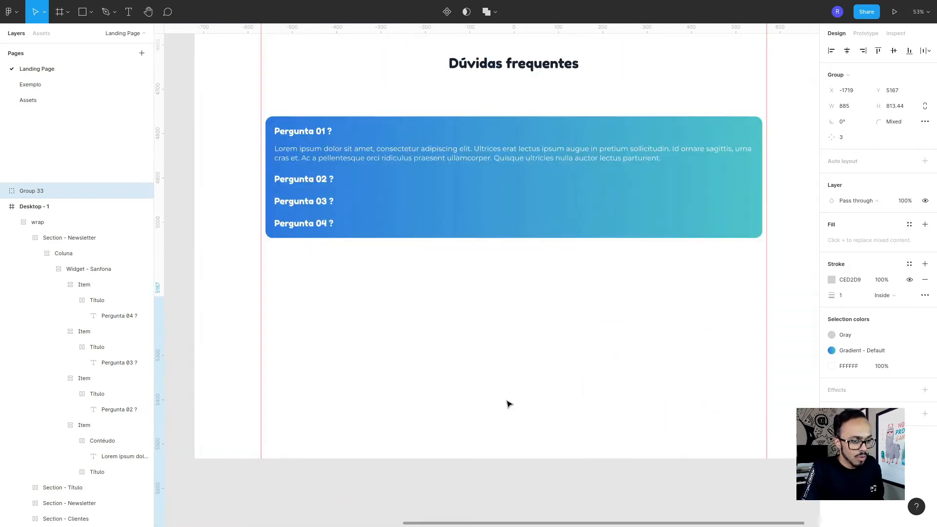
pyautogui.scroll(3, 544, 356)
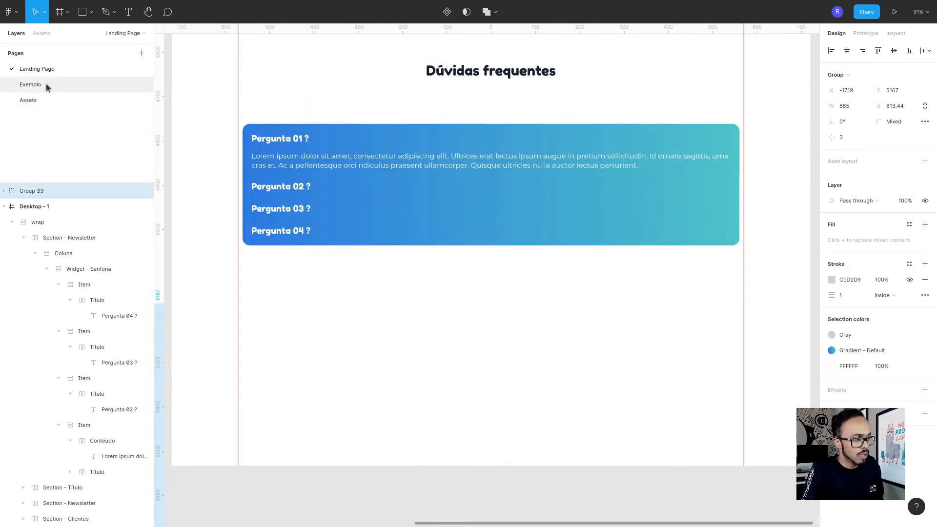
pyautogui.click(46, 84)
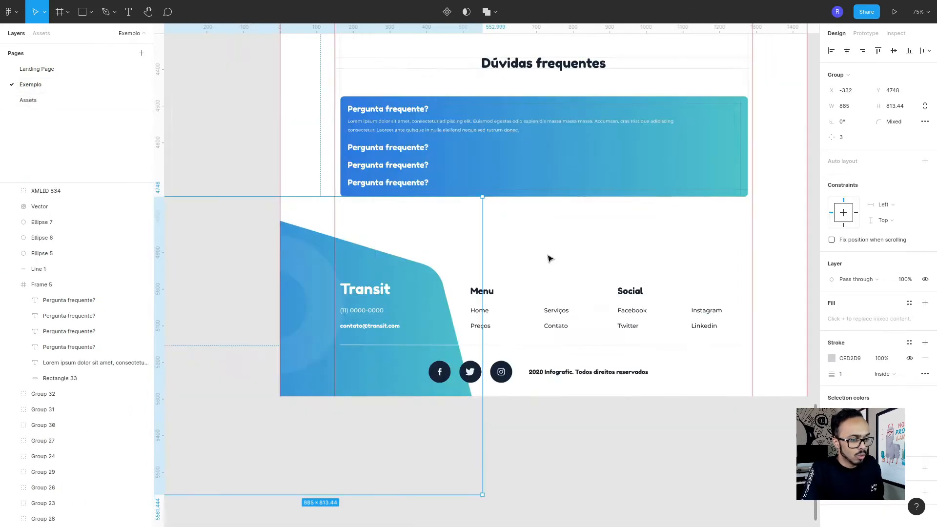
pyautogui.click(475, 294)
pyautogui.click(641, 292)
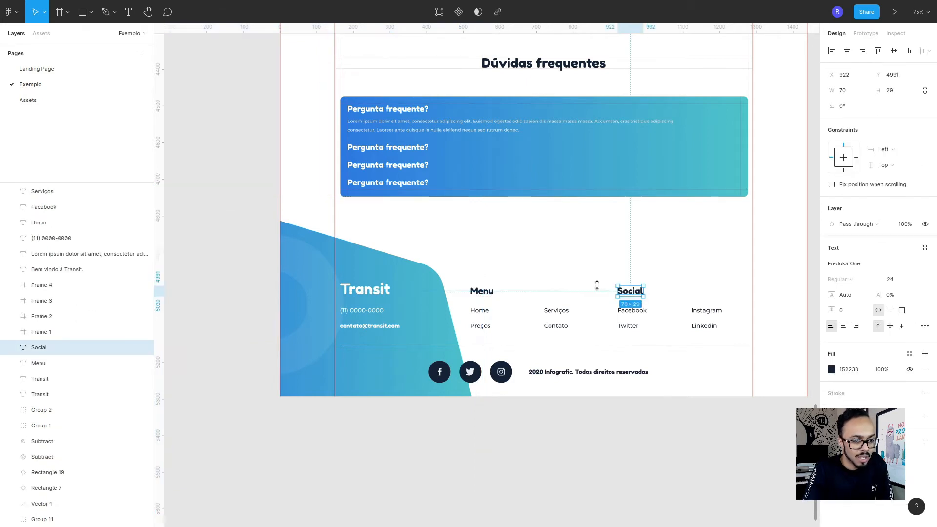
pyautogui.click(481, 291)
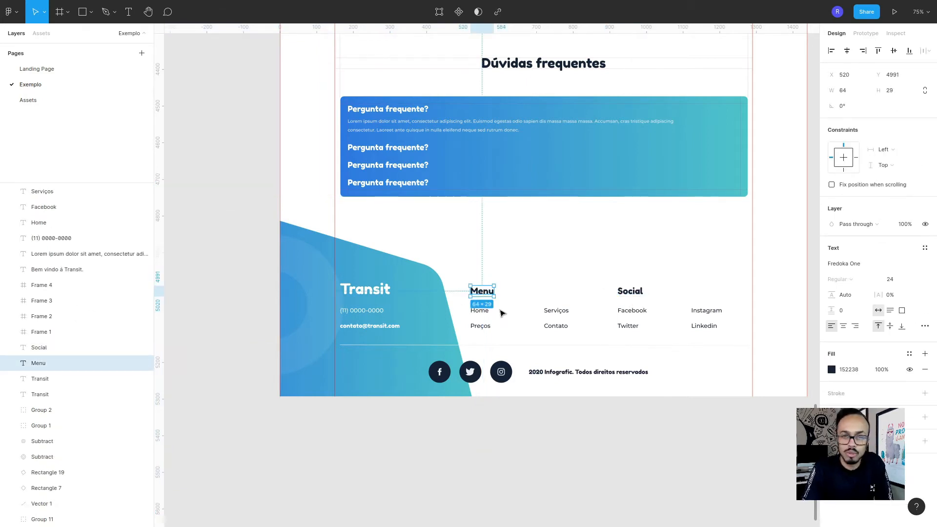
pyautogui.click(630, 293)
pyautogui.click(635, 312)
pyautogui.click(698, 313)
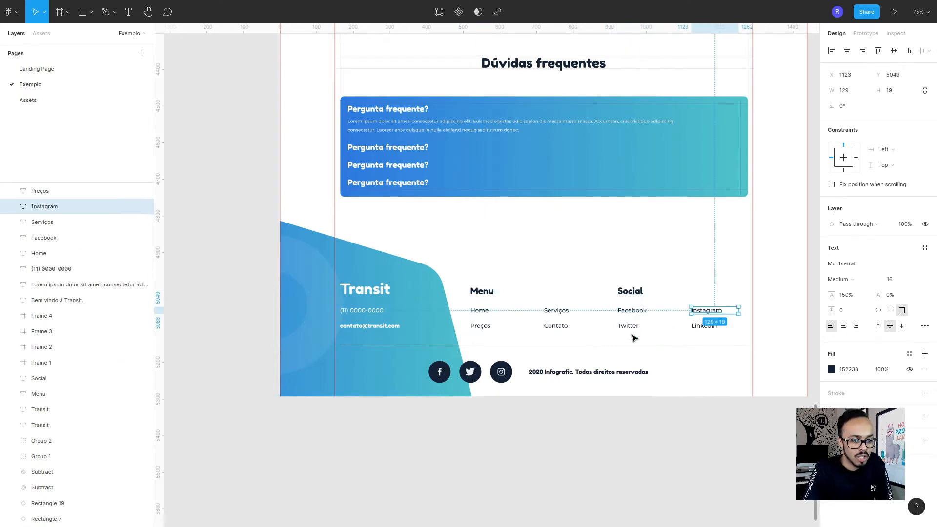
pyautogui.click(630, 327)
pyautogui.click(699, 327)
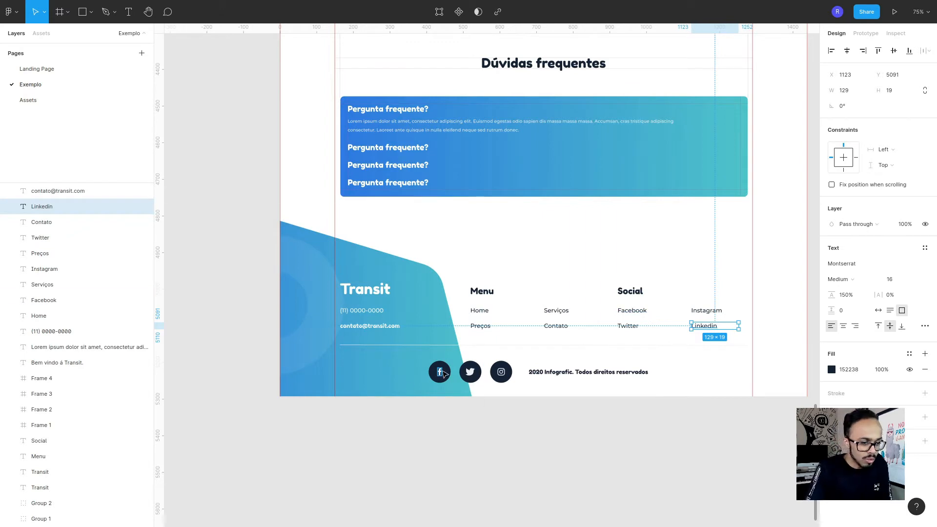
# Examine the example footer's social icons, copyright line and contact texts.
pyautogui.click(439, 372)
pyautogui.click(466, 375)
pyautogui.click(501, 379)
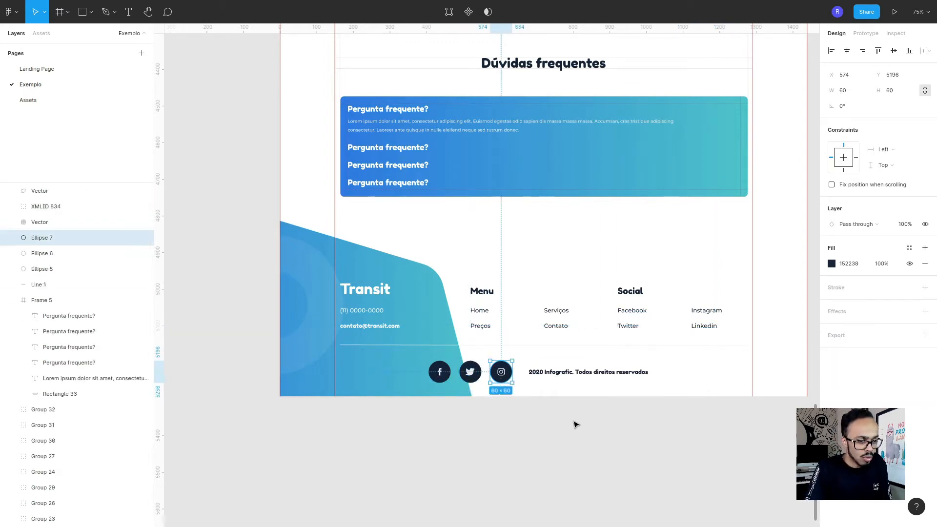
pyautogui.click(590, 428)
pyautogui.click(556, 375)
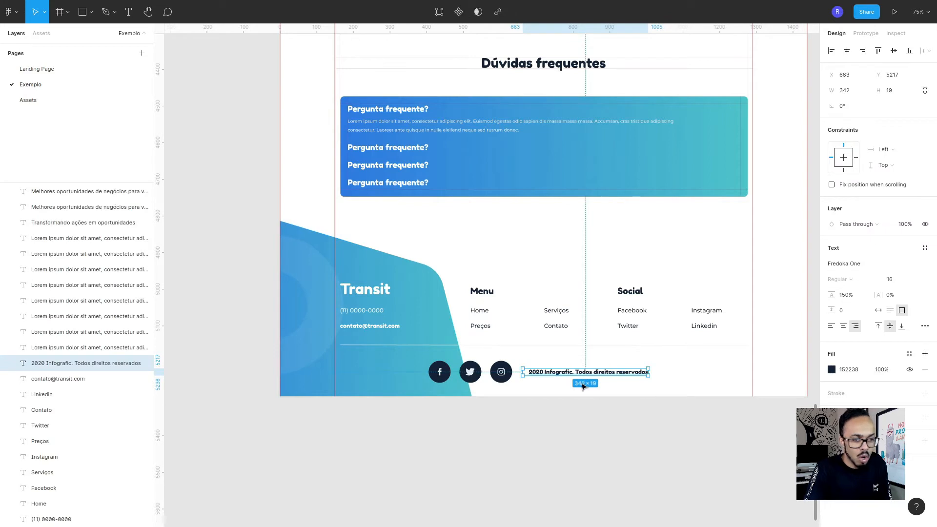
pyautogui.click(637, 459)
pyautogui.moveTo(531, 430); pyautogui.dragTo(413, 374)
pyautogui.click(508, 417)
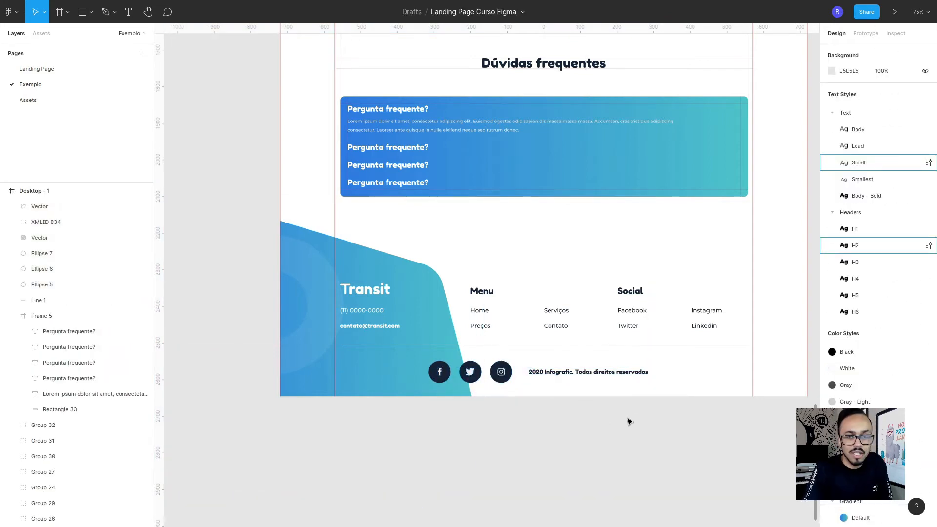
pyautogui.click(634, 375)
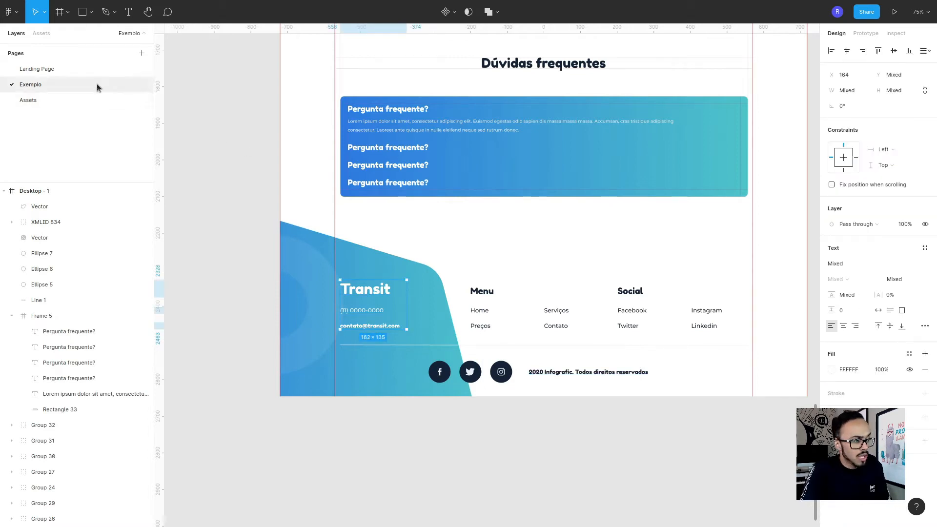
# On the Landing Page, duplicate the section holding the accordion and rename the original Section - FAQ.
pyautogui.click(86, 70)
pyautogui.click(424, 209)
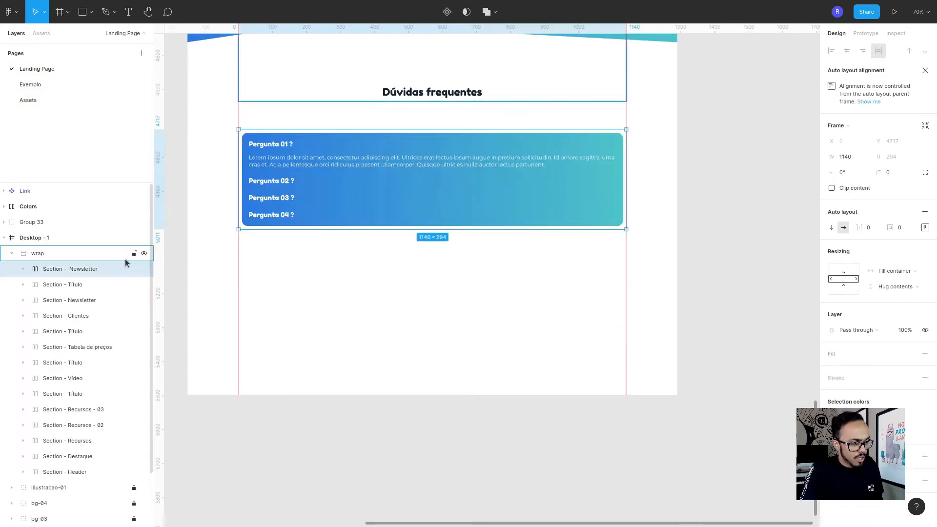
pyautogui.hotkey('ctrl', 'd')
pyautogui.click(88, 283)
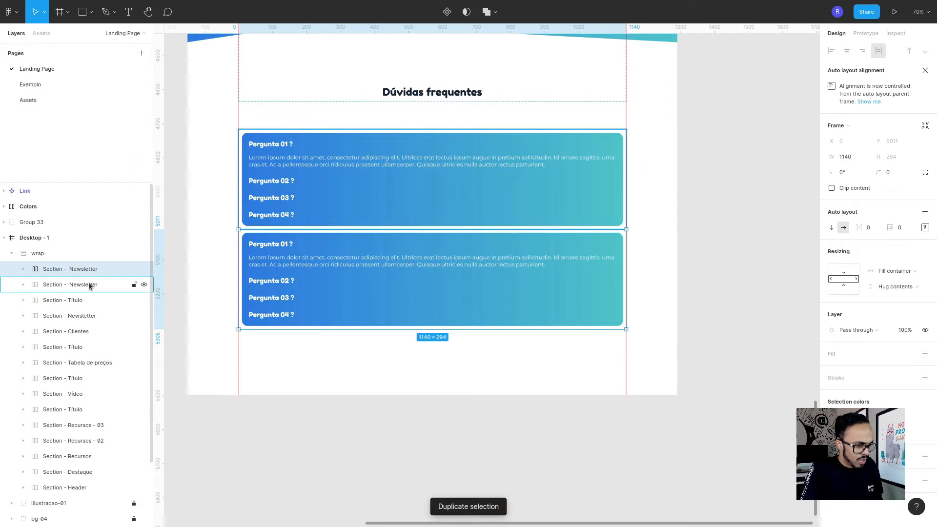
pyautogui.doubleClick(84, 284)
pyautogui.moveTo(70, 285); pyautogui.dragTo(131, 285)
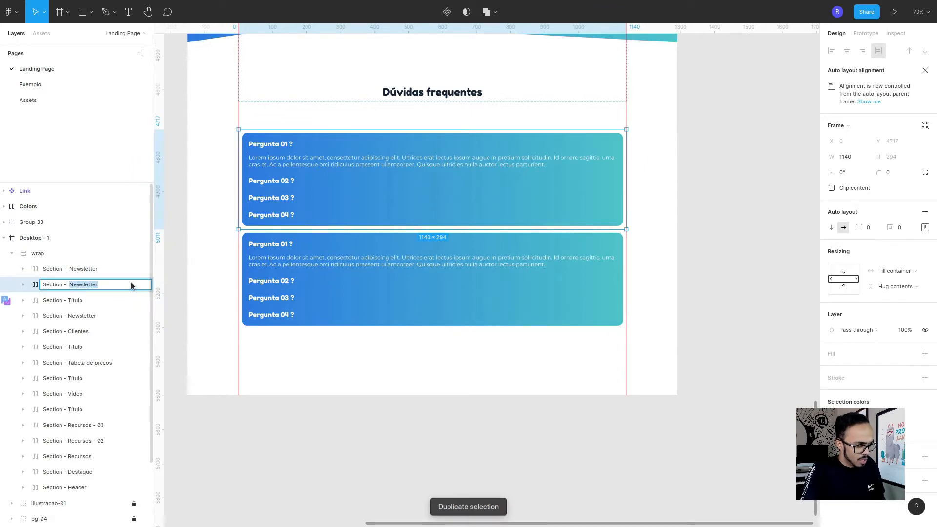
pyautogui.write('FAQ')
pyautogui.press('Return')
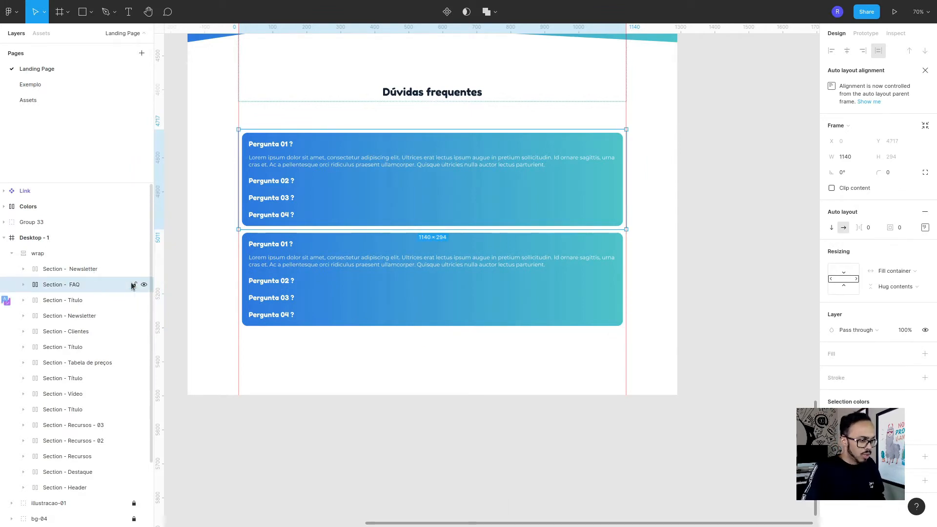
# Rename the duplicated accordion section Section - Footer.
pyautogui.click(83, 269)
pyautogui.doubleClick(83, 268)
pyautogui.click(73, 272)
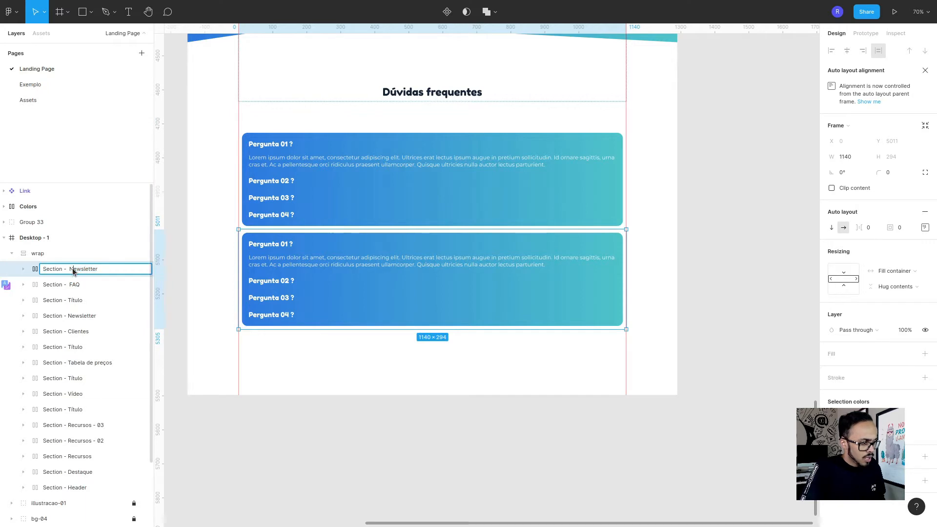
pyautogui.write('Foo')
pyautogui.press('Return')
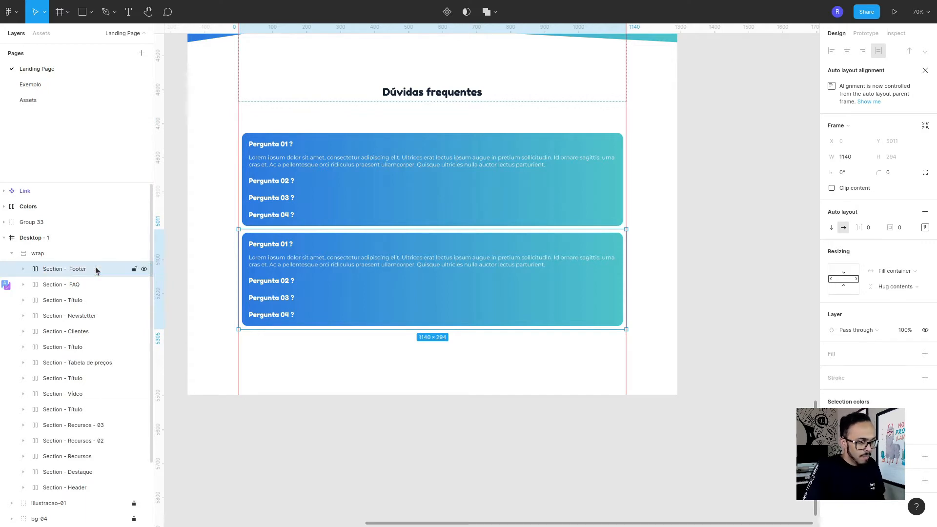
# Delete Widget - Sanfona from Section - Footer and duplicate its empty Coluna twice to make three columns.
pyautogui.click(24, 270)
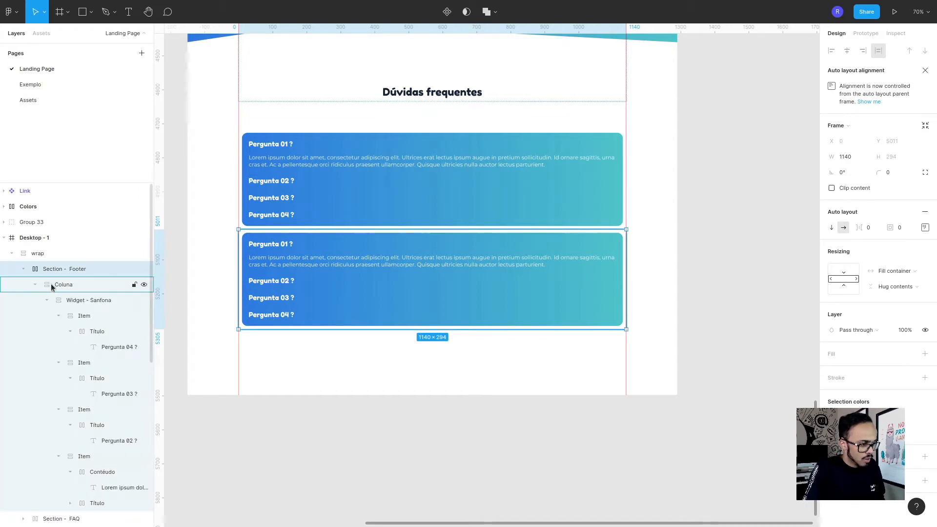
pyautogui.click(64, 299)
pyautogui.press('Delete')
pyautogui.click(59, 285)
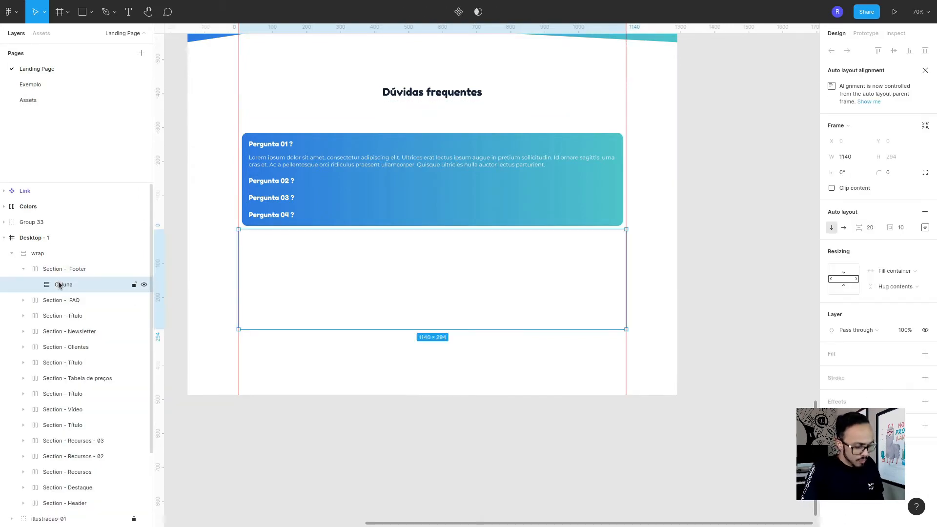
pyautogui.hotkey('ctrl', 'd')
pyautogui.hotkey('ctrl', 'd')
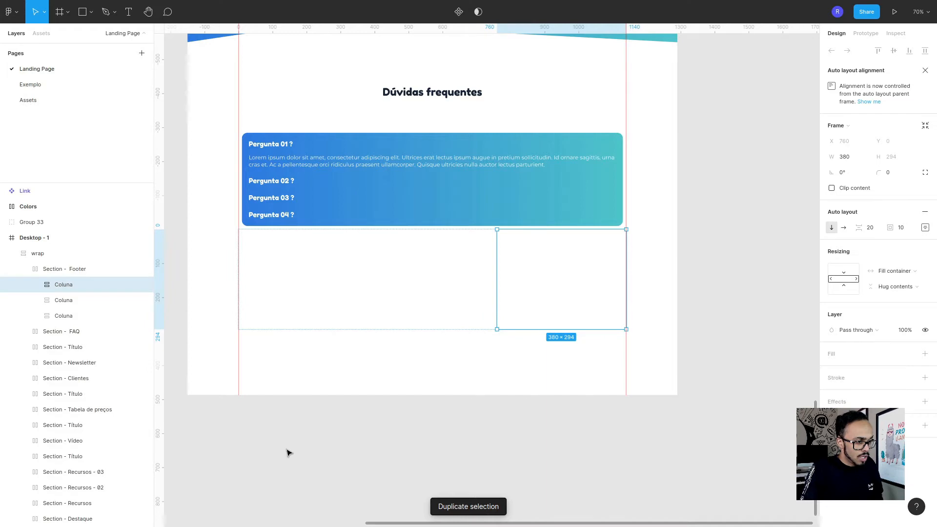
pyautogui.click(287, 438)
pyautogui.click(130, 15)
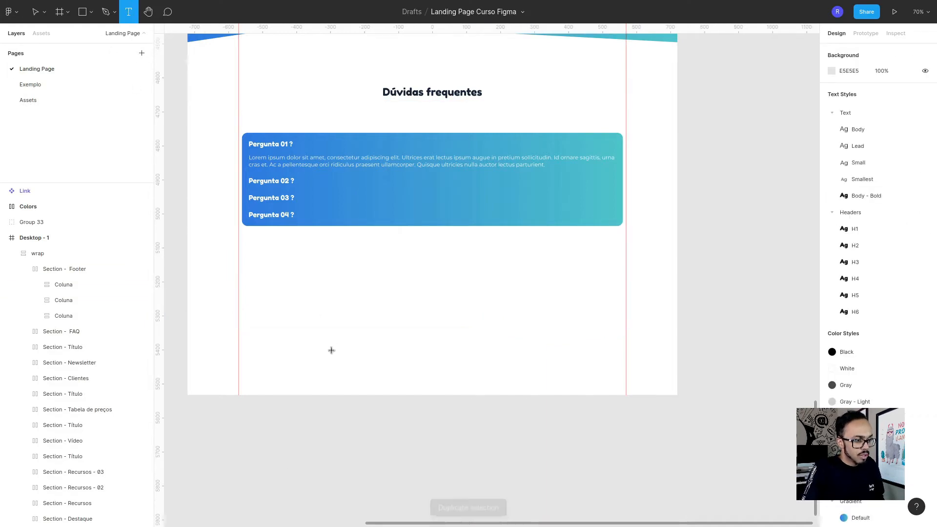
pyautogui.scroll(-3, 293, 408)
pyautogui.moveTo(249, 355); pyautogui.dragTo(396, 450)
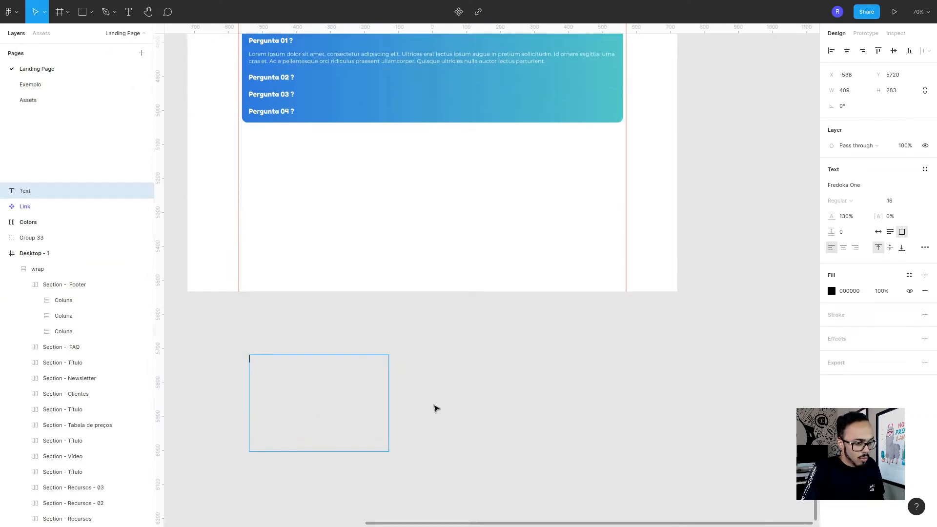
pyautogui.press('Escape')
pyautogui.moveTo(200, 322); pyautogui.dragTo(423, 467)
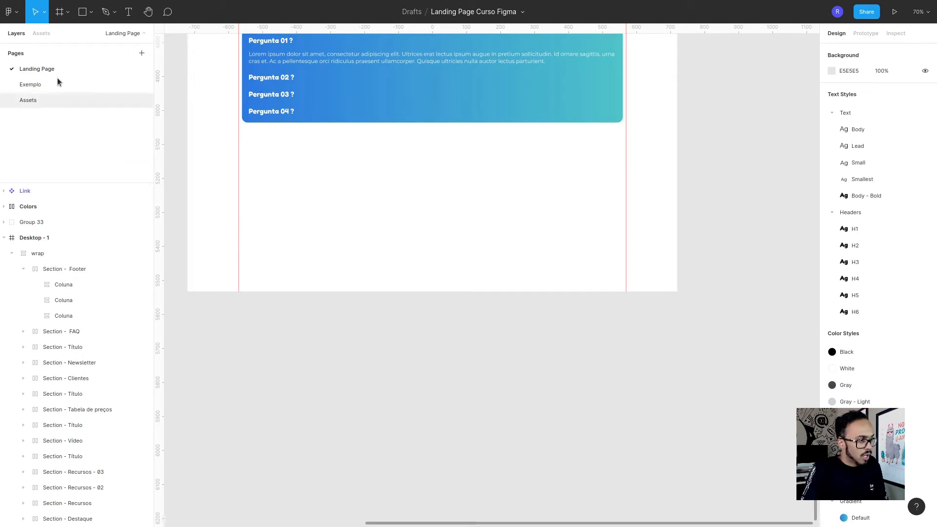
pyautogui.click(127, 14)
pyautogui.click(269, 349)
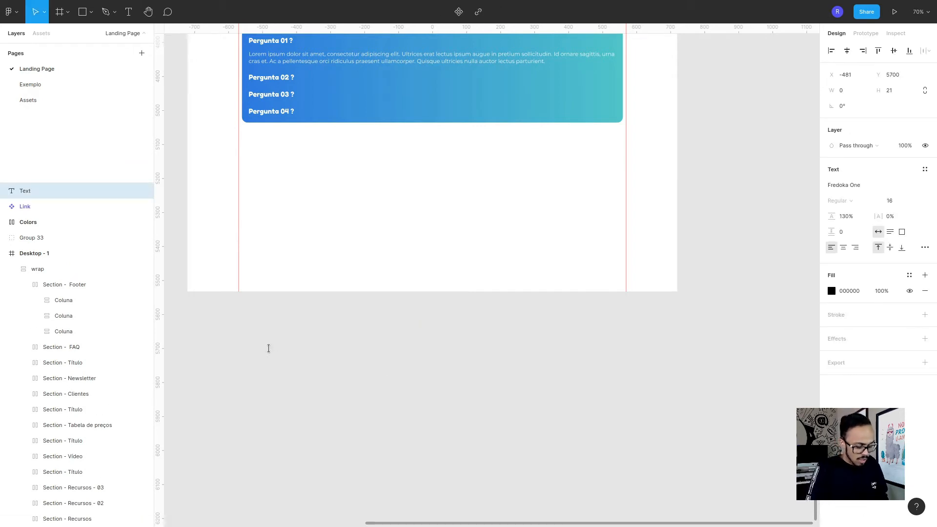
pyautogui.write('Tran')
pyautogui.press('BackSpace')
pyautogui.press('BackSpace')
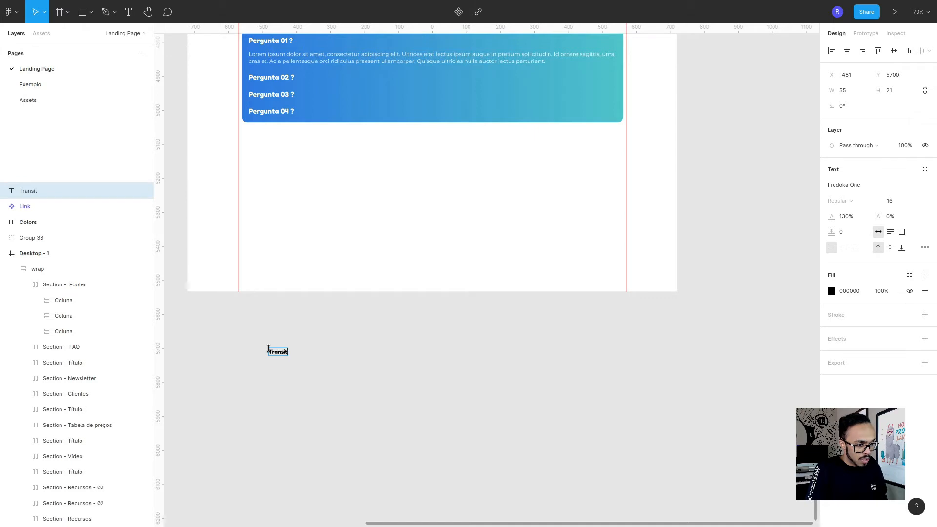
pyautogui.press('Escape')
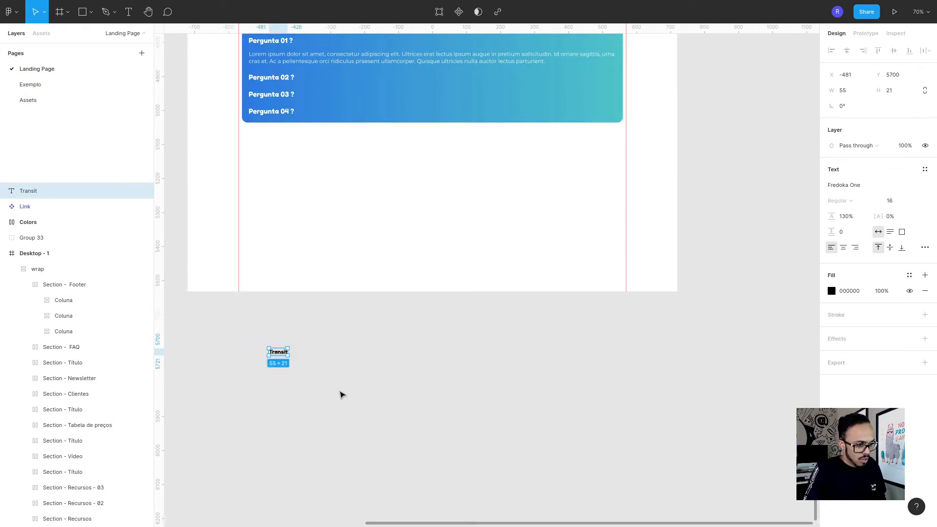
pyautogui.hotkey('ctrl', 'd')
pyautogui.moveTo(281, 352); pyautogui.dragTo(281, 375)
pyautogui.moveTo(345, 395); pyautogui.dragTo(263, 365)
pyautogui.moveTo(374, 424); pyautogui.dragTo(253, 335)
pyautogui.hotkey('ctrl', 'x')
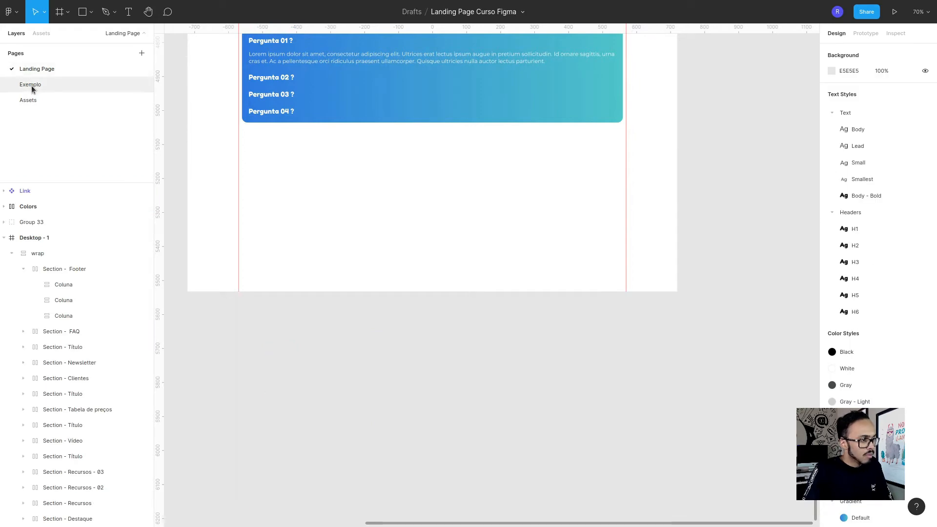
# Copy the Transit title, phone and e-mail texts from the Exemplo footer and place them on the Landing Page below the Desktop - 1 frame.
pyautogui.click(30, 85)
pyautogui.click(372, 292)
pyautogui.keyDown('shift'); pyautogui.click(365, 313); pyautogui.keyUp('shift')
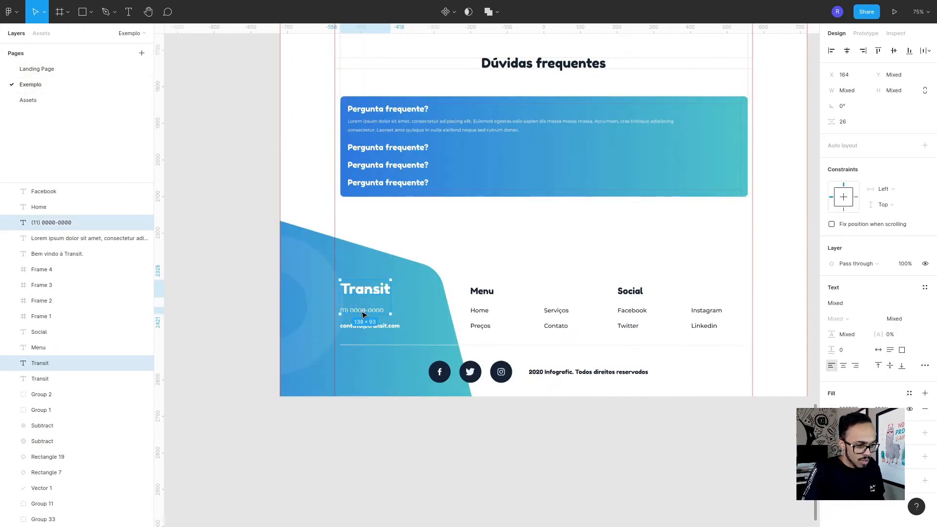
pyautogui.keyDown('shift'); pyautogui.click(353, 329); pyautogui.keyUp('shift')
pyautogui.hotkey('ctrl', 'c')
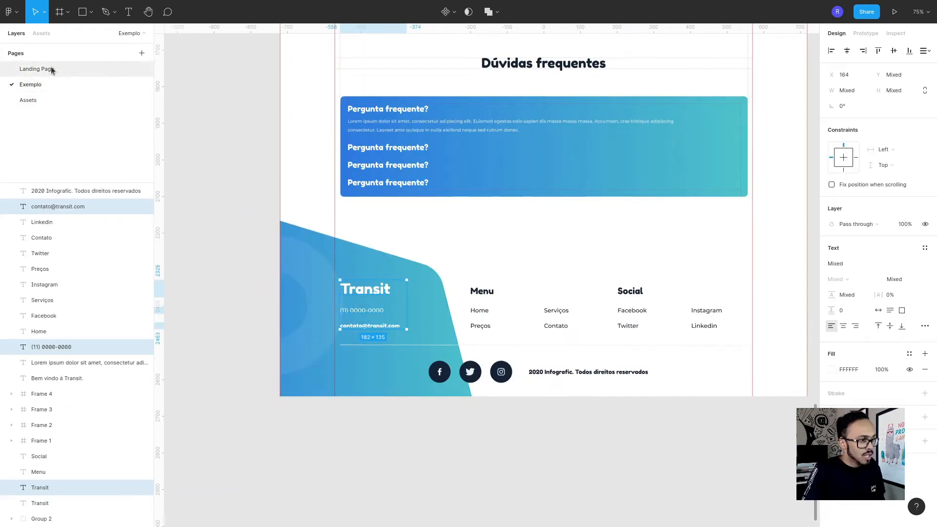
pyautogui.click(49, 69)
pyautogui.hotkey('ctrl', 'v')
pyautogui.moveTo(476, 280); pyautogui.dragTo(295, 385)
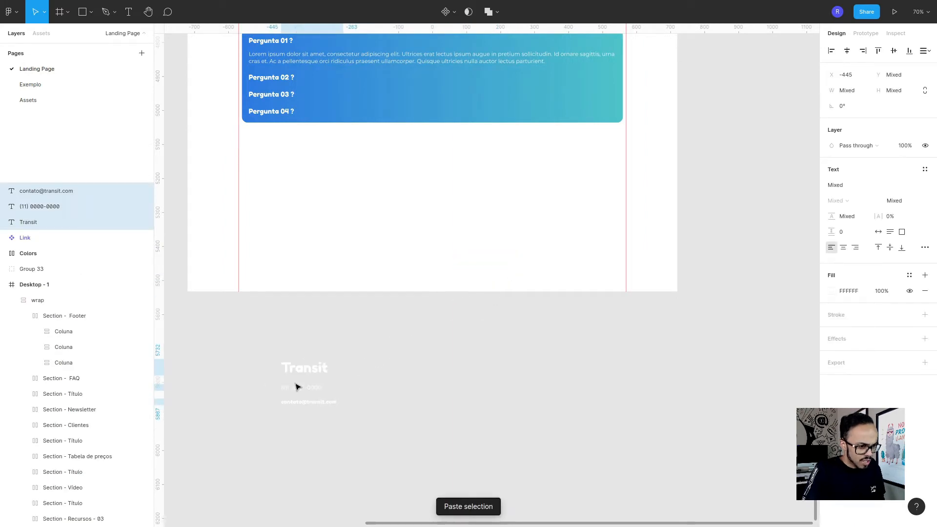
# Apply the White color style to the three pasted contact texts.
pyautogui.scroll(5, 296, 385)
pyautogui.click(300, 343)
pyautogui.moveTo(508, 433); pyautogui.dragTo(223, 261)
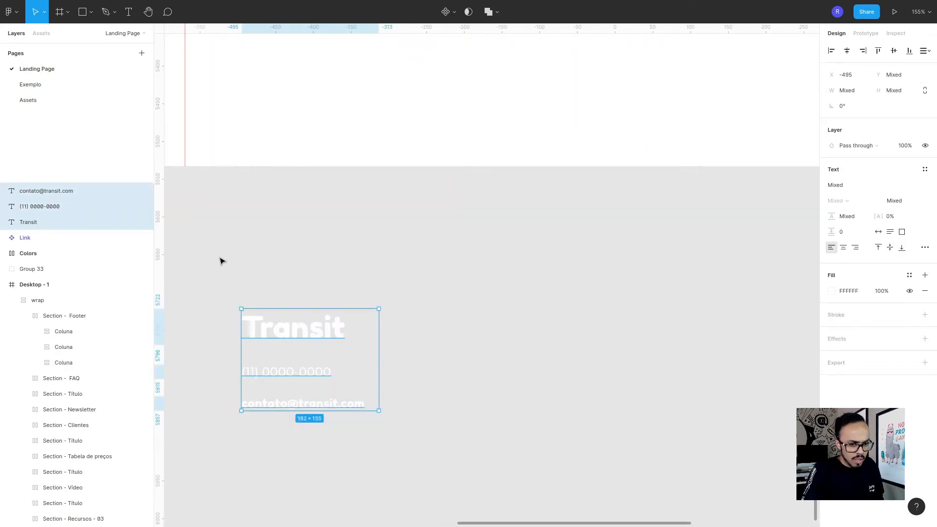
pyautogui.click(909, 275)
pyautogui.click(856, 335)
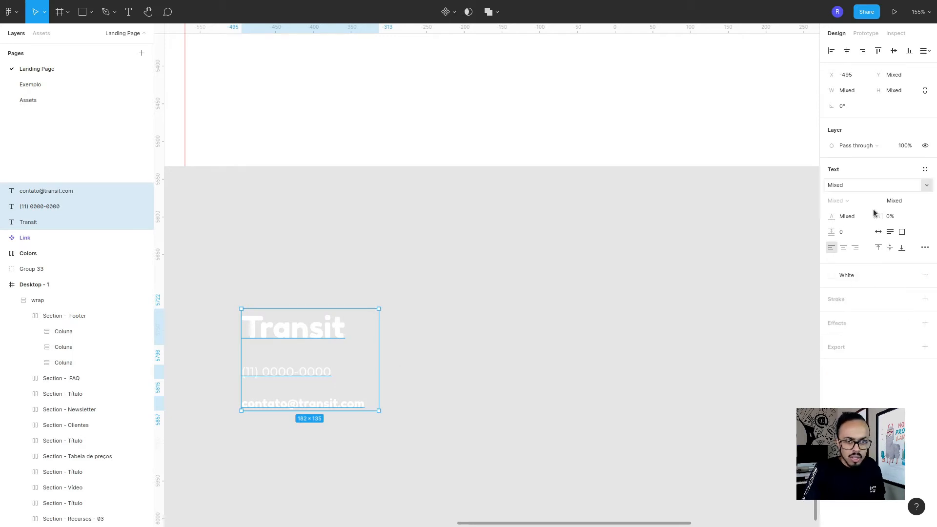
pyautogui.click(446, 331)
pyautogui.moveTo(269, 306); pyautogui.dragTo(408, 452)
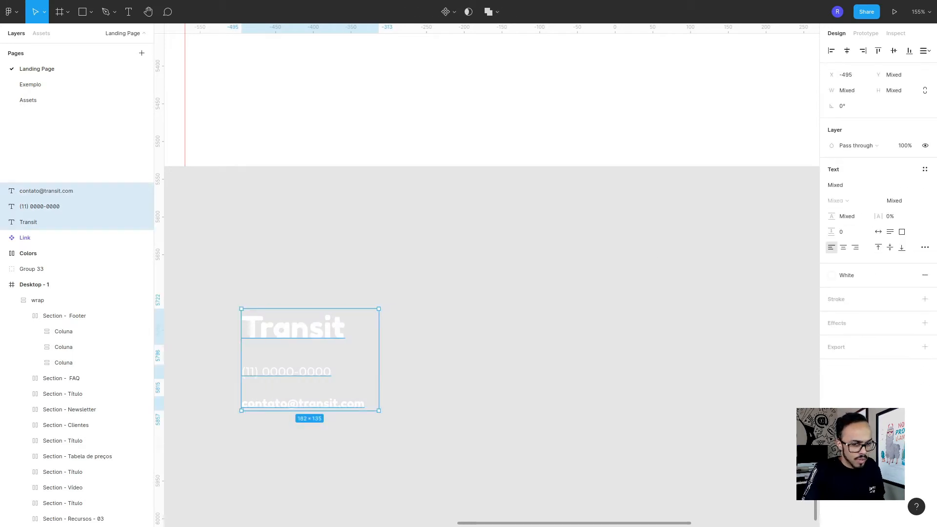
pyautogui.click(429, 320)
# Apply the H3 text style to the pasted Transit title.
pyautogui.click(284, 342)
pyautogui.click(924, 170)
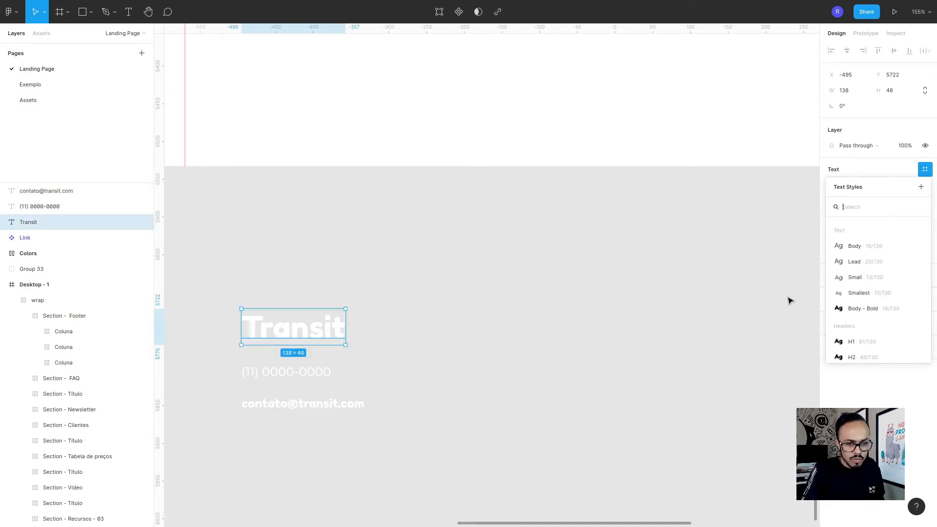
pyautogui.scroll(-3, 879, 312)
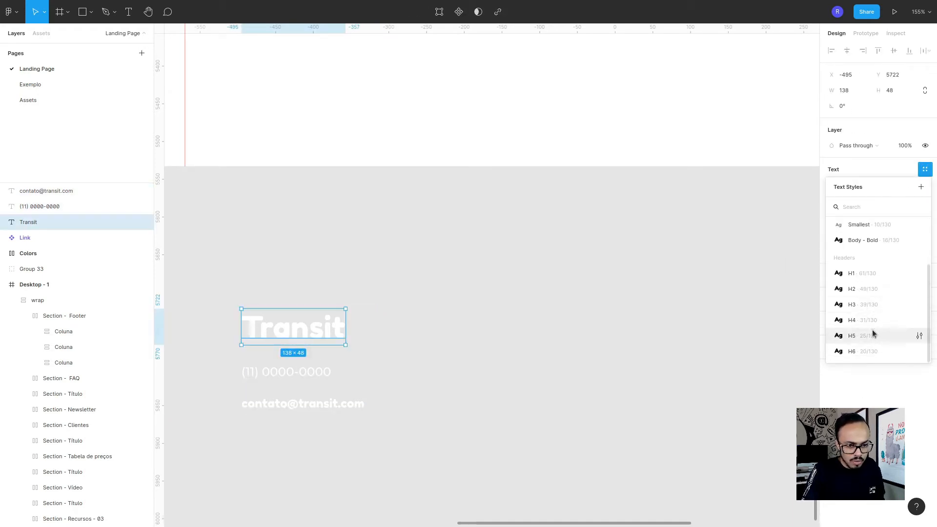
pyautogui.click(874, 320)
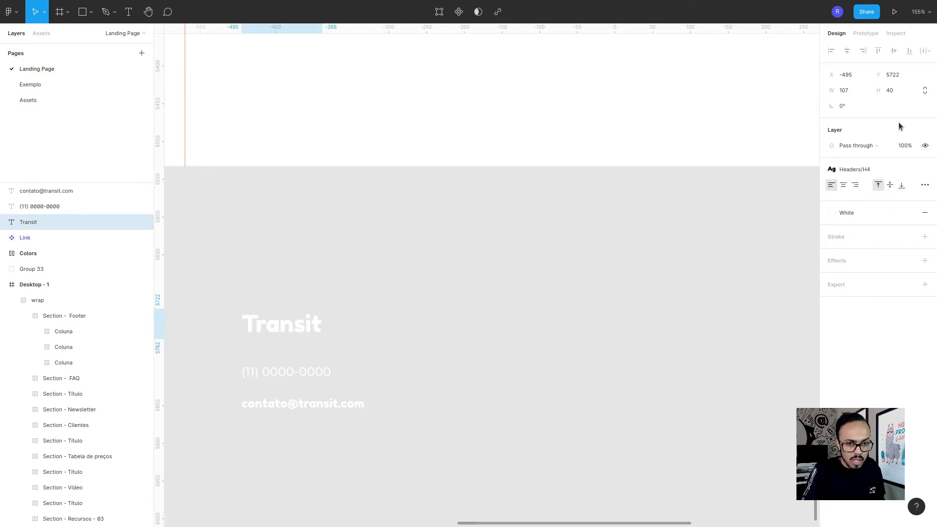
pyautogui.click(863, 169)
pyautogui.click(868, 304)
# Apply the Body text style to the phone text and Body - Bold to the e-mail text.
pyautogui.click(298, 373)
pyautogui.click(926, 169)
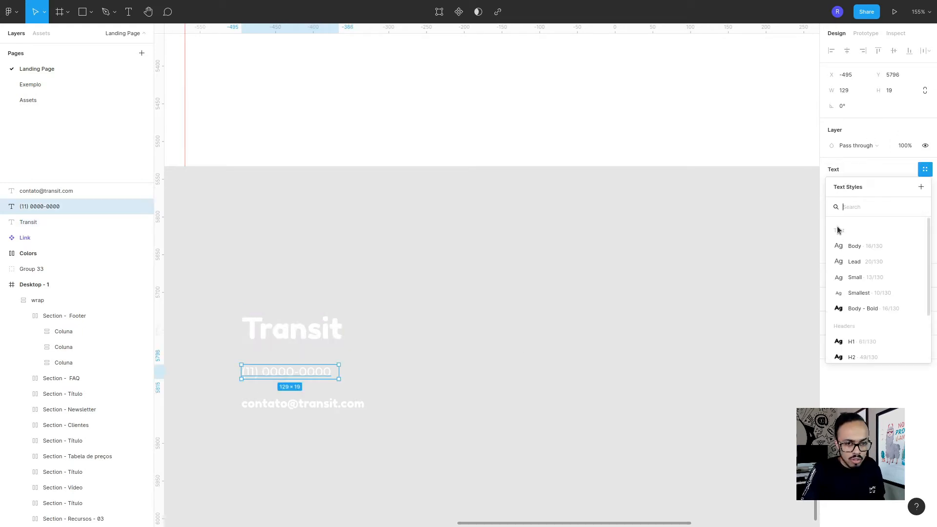
pyautogui.click(868, 247)
pyautogui.click(333, 405)
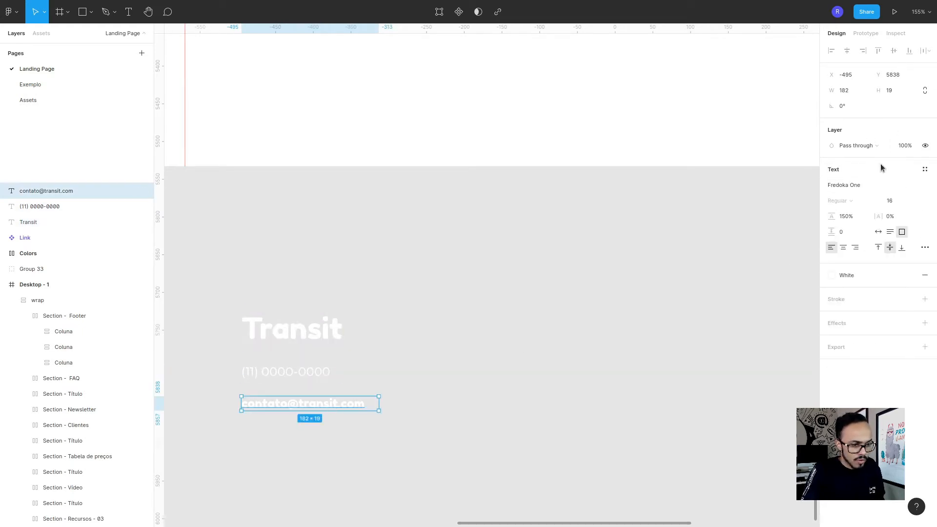
pyautogui.click(925, 169)
pyautogui.click(889, 308)
pyautogui.moveTo(454, 462); pyautogui.dragTo(209, 278)
pyautogui.click(209, 279)
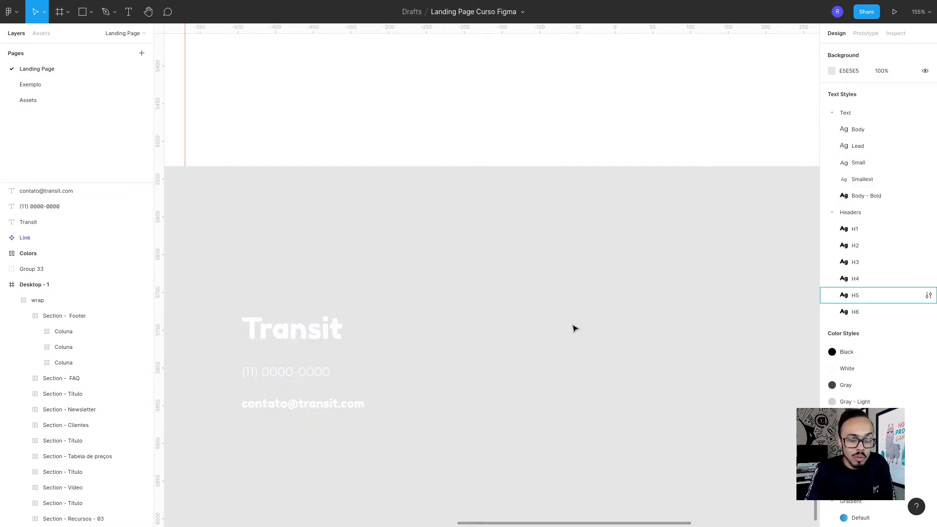
# Apply the Gray color style to the three contact texts and move them into the first Coluna of Section - Footer.
pyautogui.moveTo(498, 478); pyautogui.dragTo(231, 262)
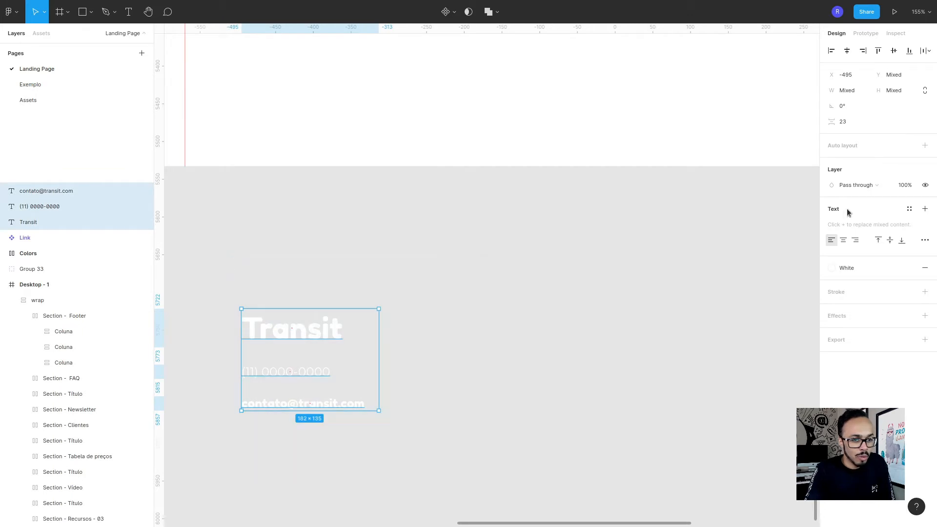
pyautogui.click(862, 268)
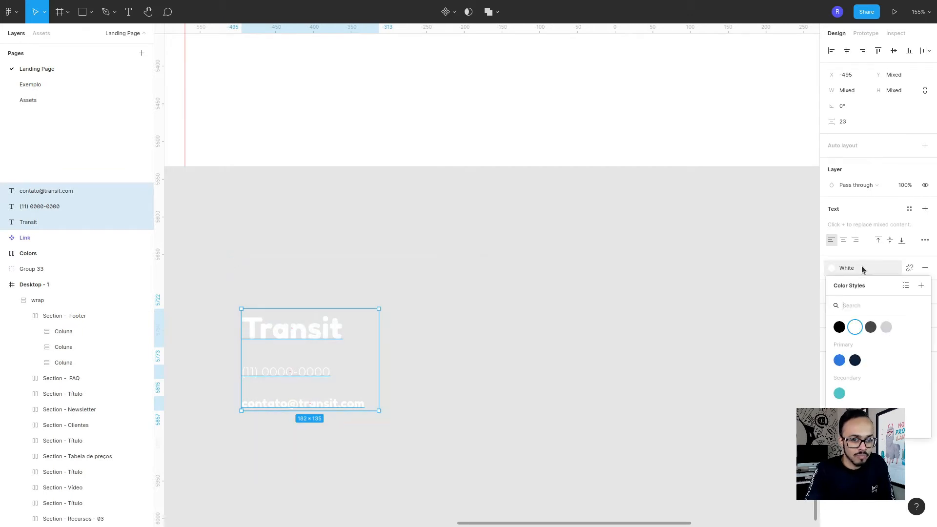
pyautogui.click(871, 327)
pyautogui.scroll(2, 393, 374)
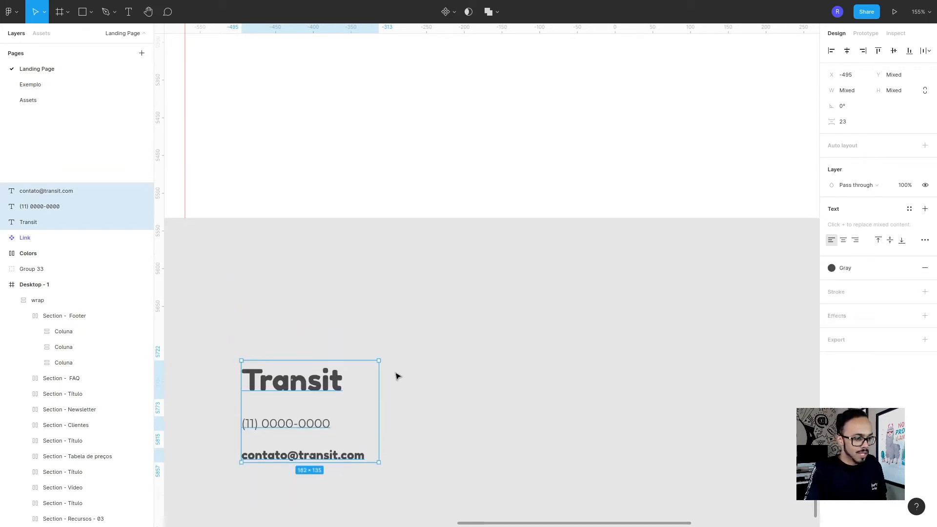
pyautogui.scroll(-5, 410, 358)
pyautogui.moveTo(346, 368); pyautogui.dragTo(329, 116)
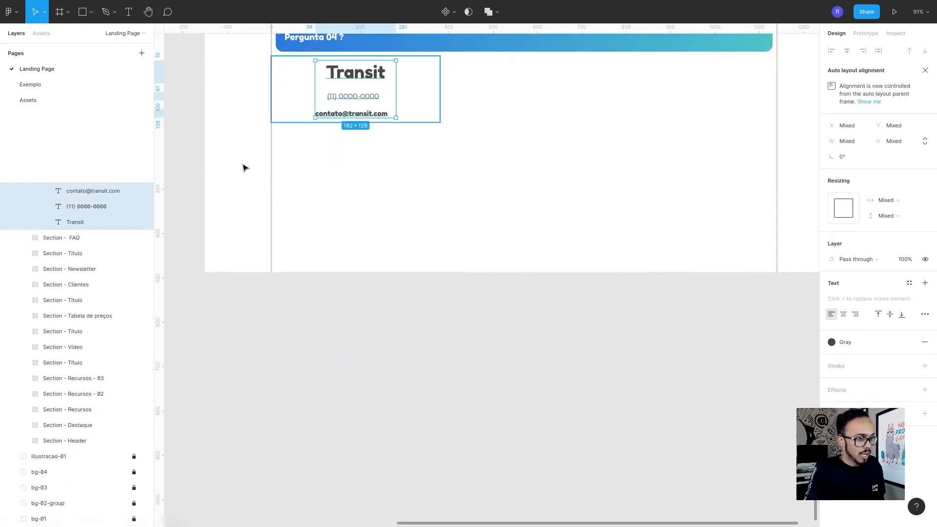
# Wrap the title, phone and e-mail texts in an auto-layout frame with 16 spacing between items.
pyautogui.scroll(2, 65, 200)
pyautogui.click(86, 295)
pyautogui.keyDown('shift'); pyautogui.click(84, 326); pyautogui.keyUp('shift')
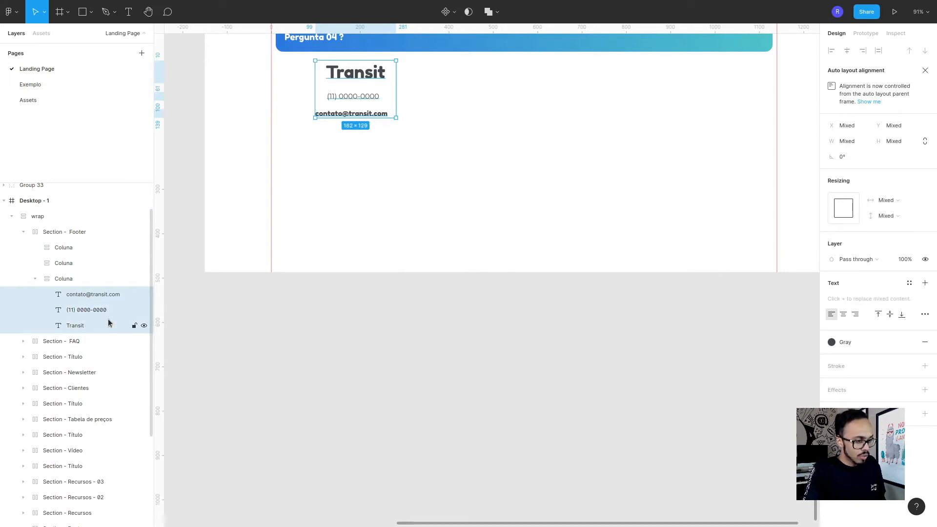
pyautogui.hotkey('shift', 'a')
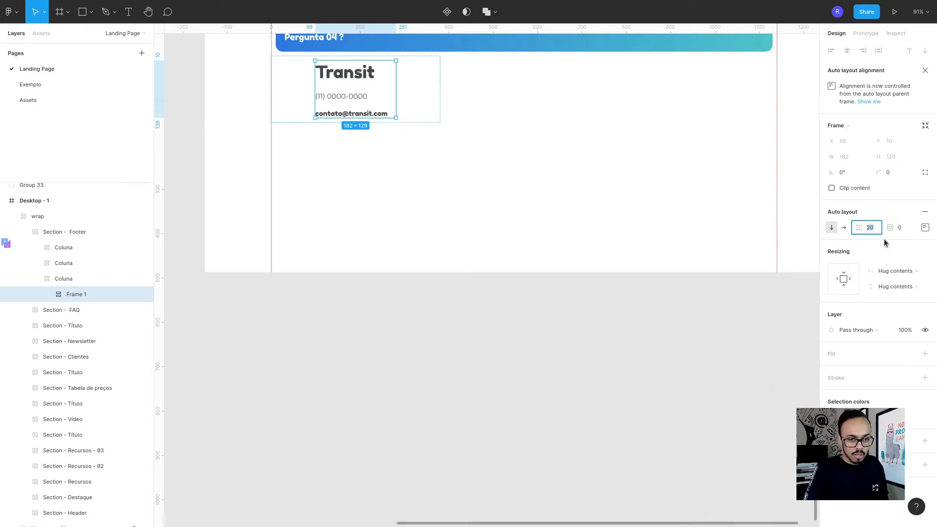
pyautogui.press('Return')
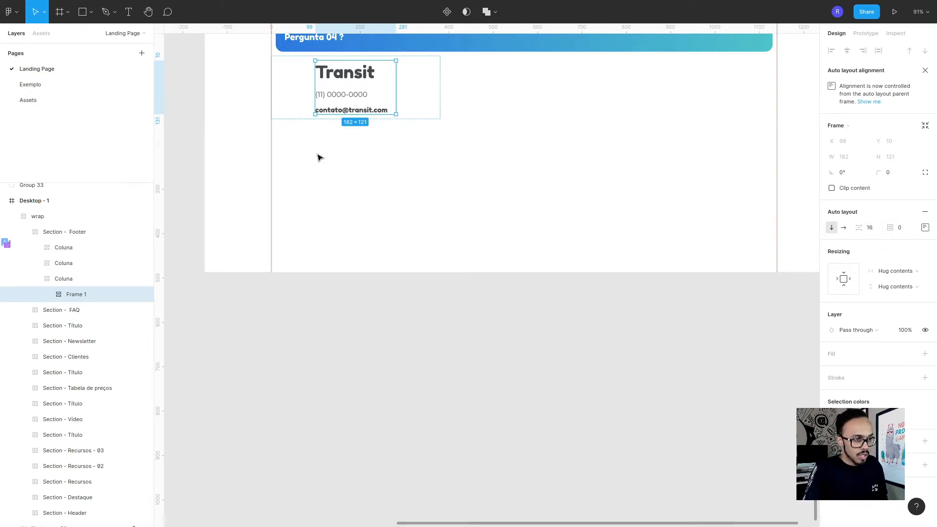
# Rename the new frame around the contact texts Contato.
pyautogui.doubleClick(82, 295)
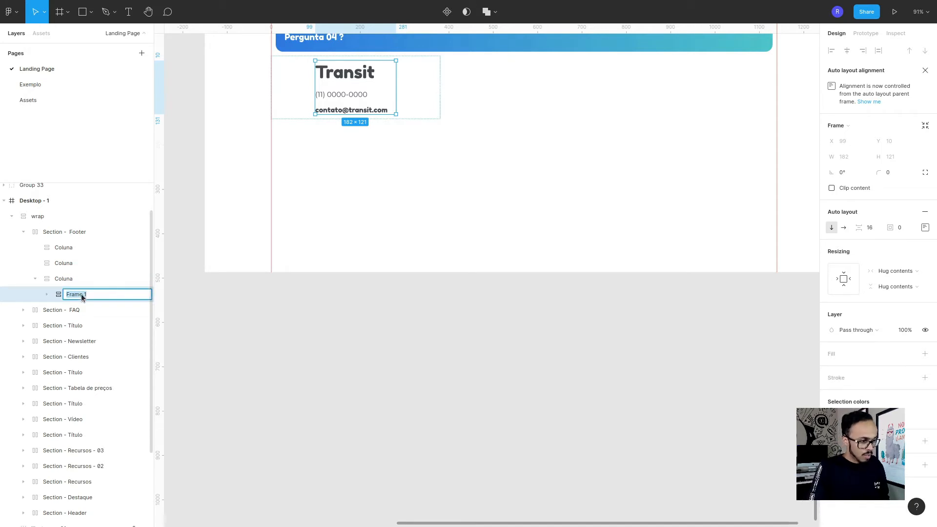
pyautogui.write('Conta')
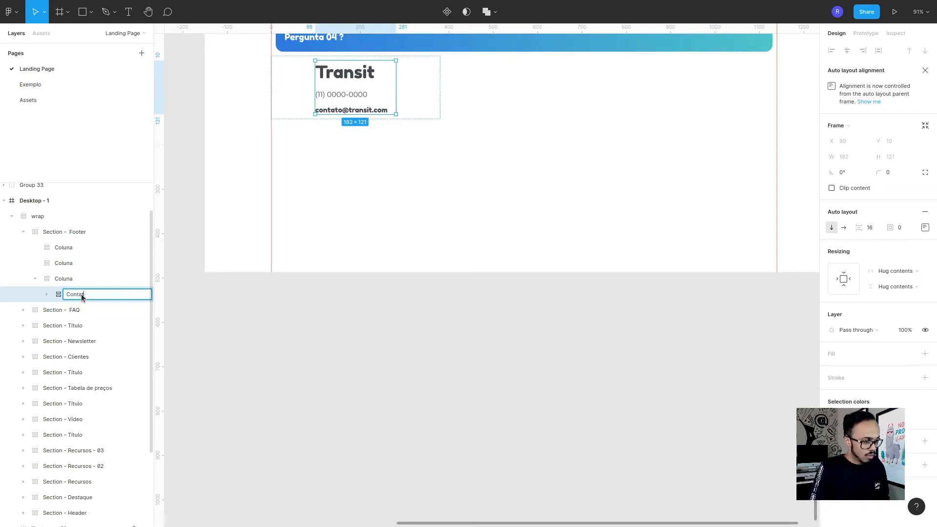
pyautogui.write('to')
pyautogui.press('Return')
# Align the contents of the Coluna holding Contato to its top left.
pyautogui.click(82, 277)
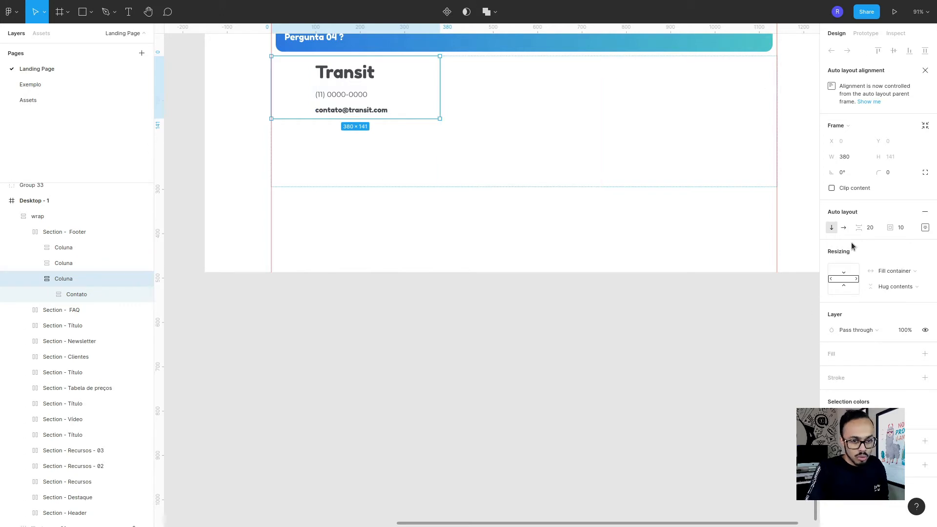
pyautogui.click(925, 228)
pyautogui.click(885, 269)
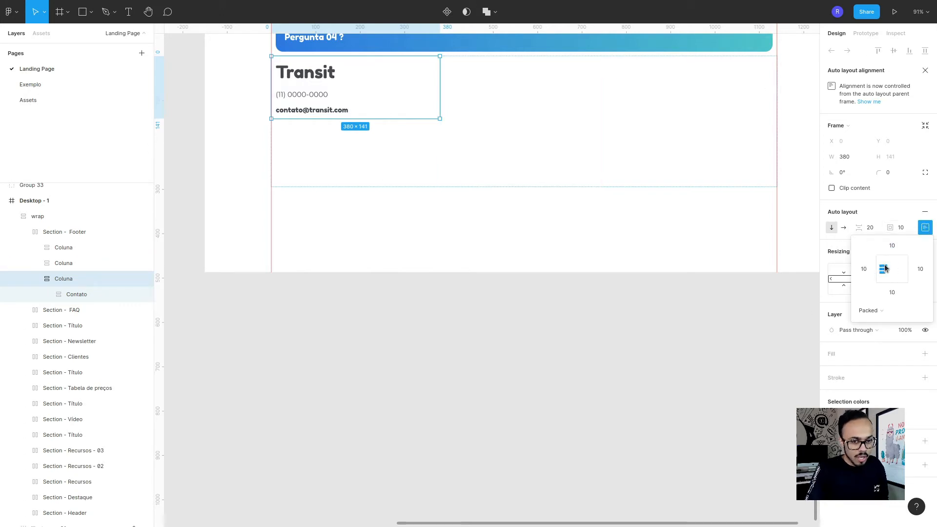
pyautogui.click(308, 432)
# Following the Exemplo footer, add a Menu heading in the H5 style below the frame and a duplicate beside it reading Social.
pyautogui.scroll(2, 381, 467)
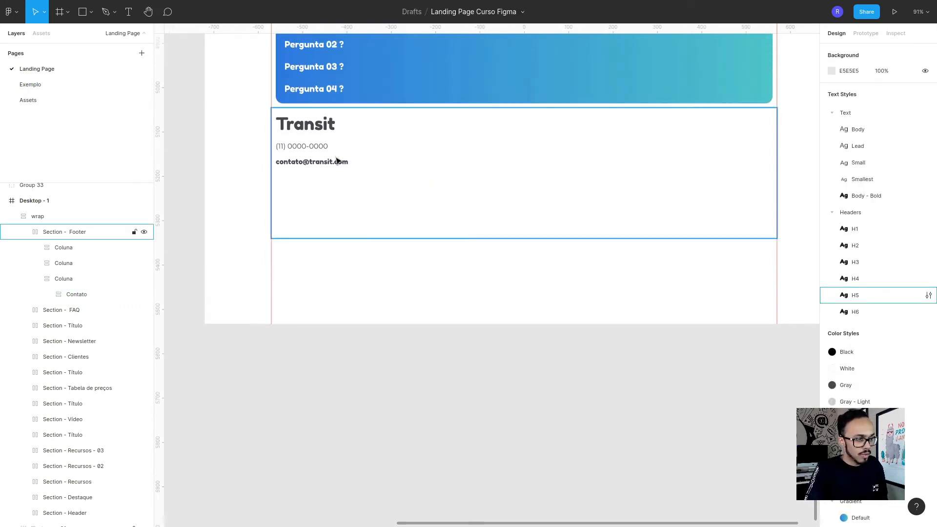
pyautogui.scroll(2, 309, 164)
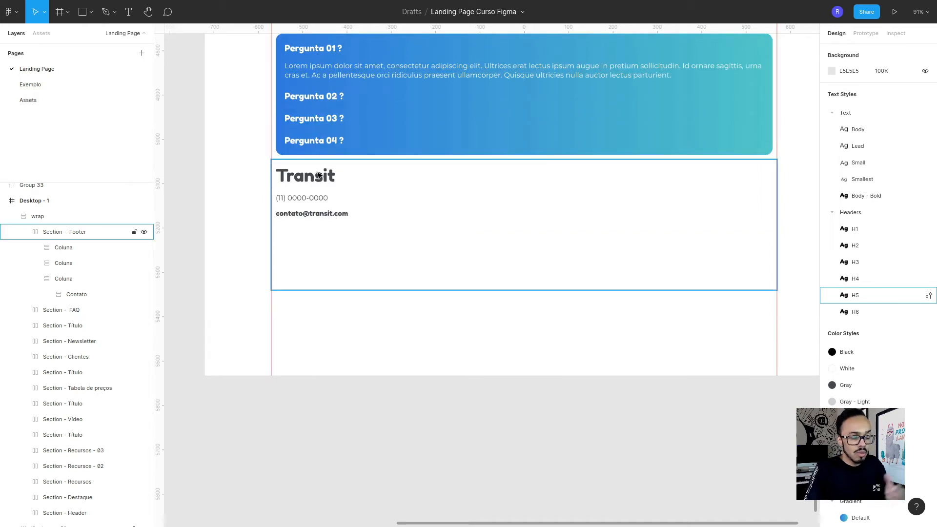
pyautogui.click(31, 84)
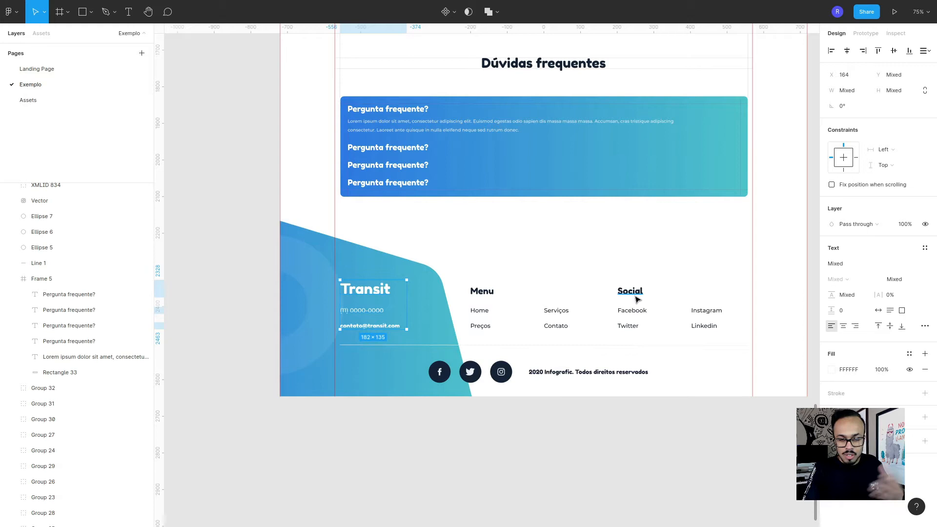
pyautogui.click(37, 68)
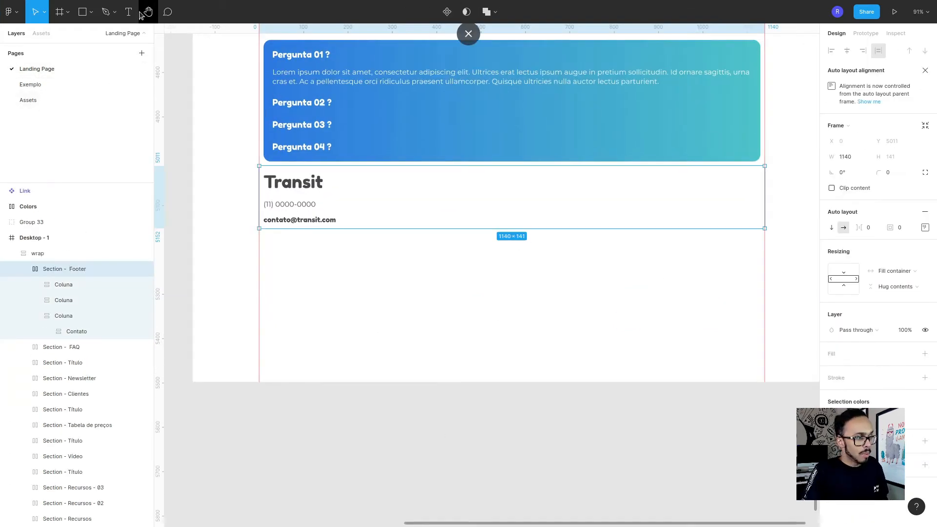
pyautogui.press('t')
pyautogui.click(398, 463)
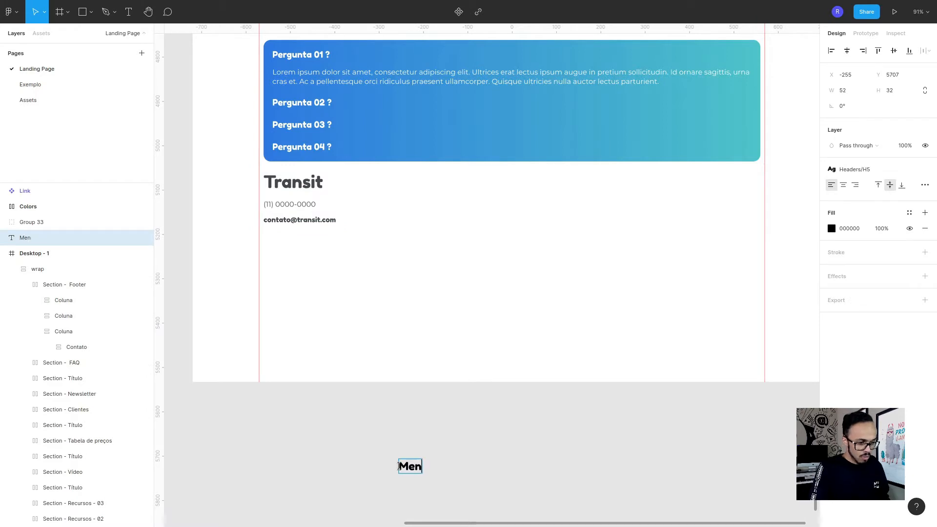
pyautogui.press('Escape')
pyautogui.hotkey('ctrl', 'd')
pyautogui.moveTo(415, 469); pyautogui.dragTo(518, 469)
pyautogui.doubleClick(518, 468)
pyautogui.write('Social')
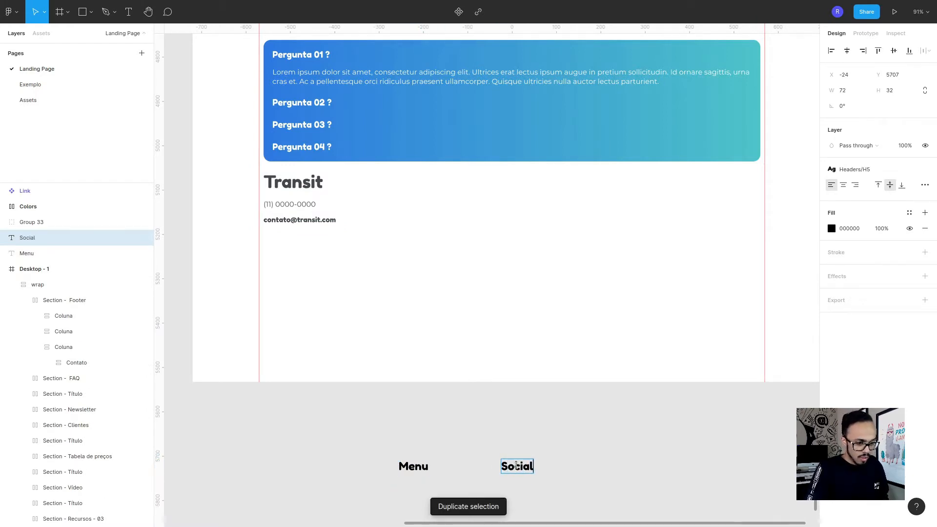
pyautogui.press('Escape')
# Apply the Primary/Dark color style to the Menu and Social headings.
pyautogui.moveTo(679, 491); pyautogui.dragTo(341, 439)
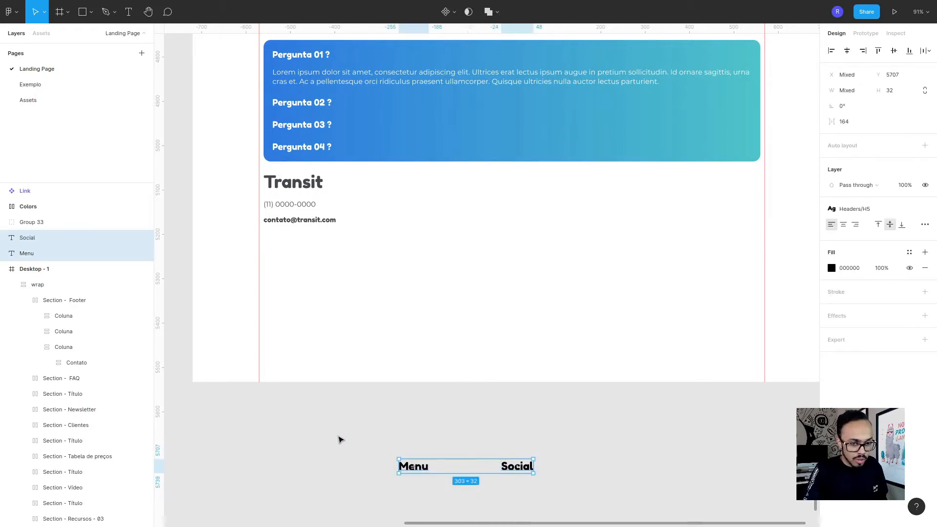
pyautogui.click(910, 252)
pyautogui.click(855, 345)
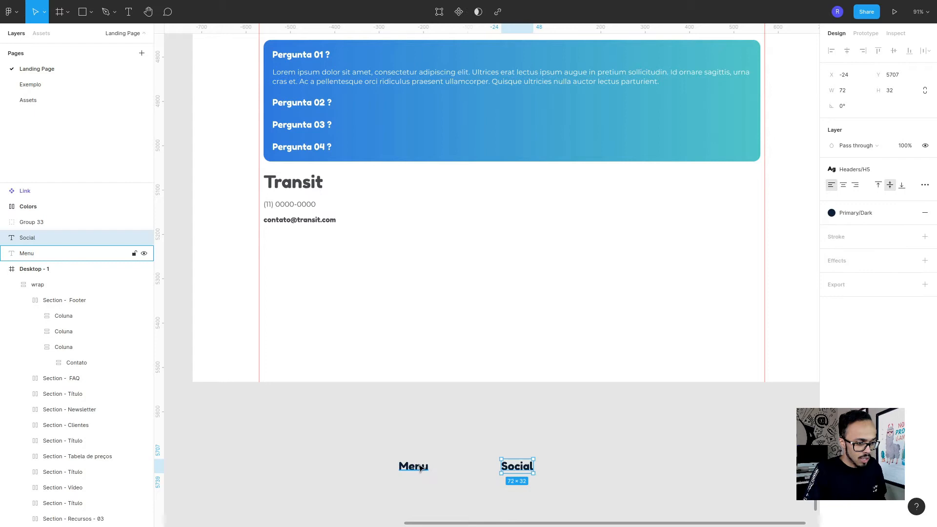
pyautogui.keyDown('shift'); pyautogui.click(512, 469); pyautogui.keyUp('shift')
pyautogui.keyDown('shift'); pyautogui.click(512, 469); pyautogui.keyUp('shift')
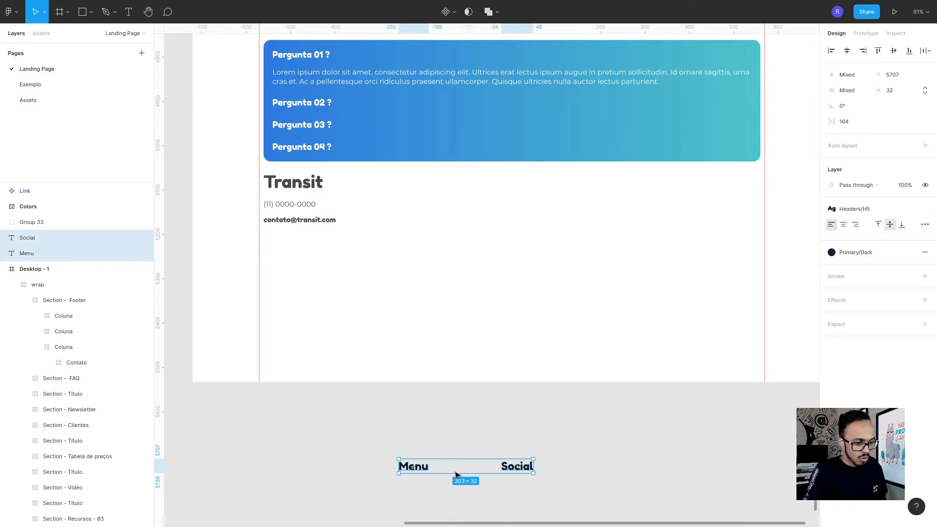
pyautogui.click(423, 468)
# Move the Menu heading into the footer's second Coluna and the Social heading into its third.
pyautogui.moveTo(418, 469); pyautogui.dragTo(457, 183)
pyautogui.moveTo(512, 466); pyautogui.dragTo(635, 181)
pyautogui.moveTo(432, 180); pyautogui.dragTo(481, 180)
pyautogui.click(520, 270)
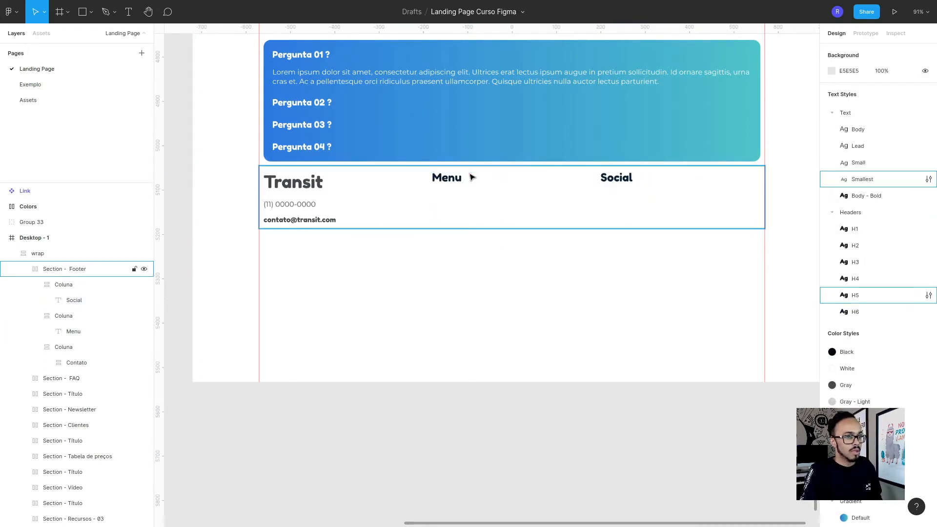
# Copy the two-column Section - Interna holding Cursos profissionais and Imersões from the Recursos section.
pyautogui.click(497, 207)
pyautogui.scroll(1, 616, 344)
pyautogui.click(566, 473)
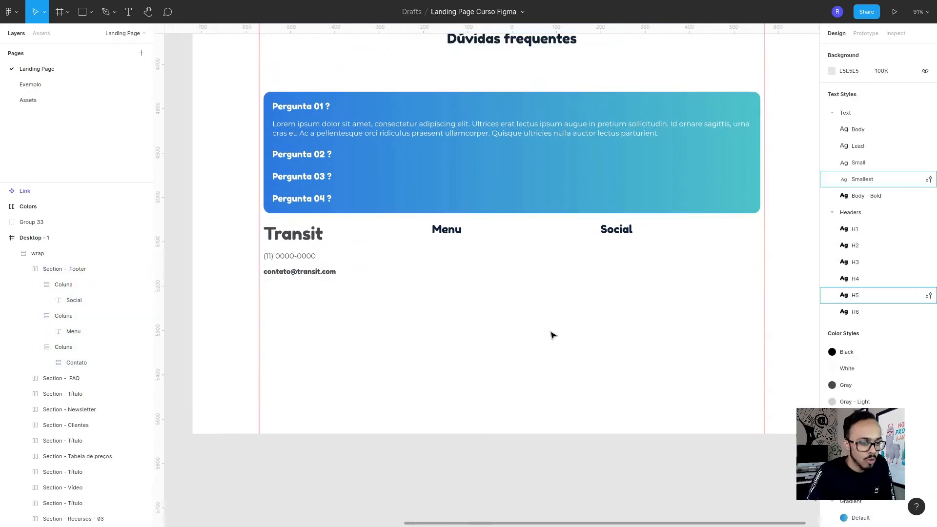
pyautogui.scroll(2, 535, 360)
pyautogui.scroll(15, 525, 353)
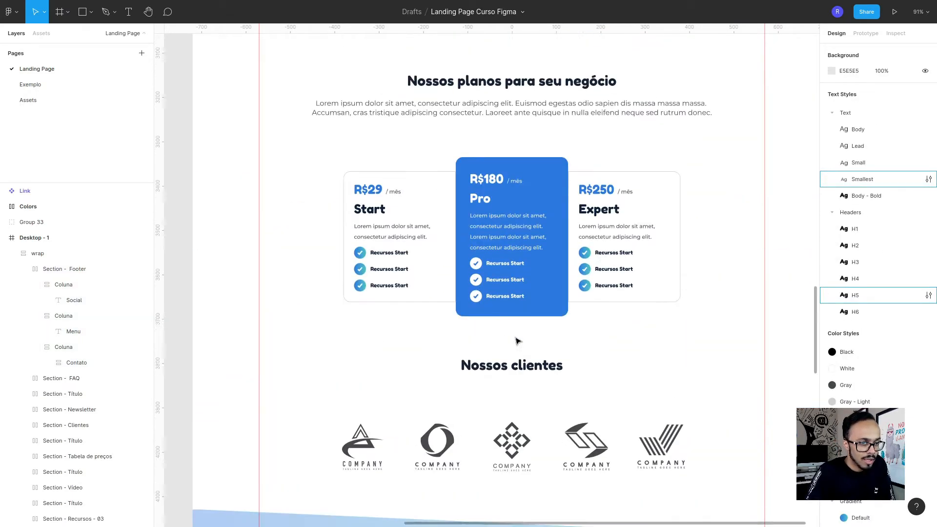
pyautogui.scroll(15, 518, 341)
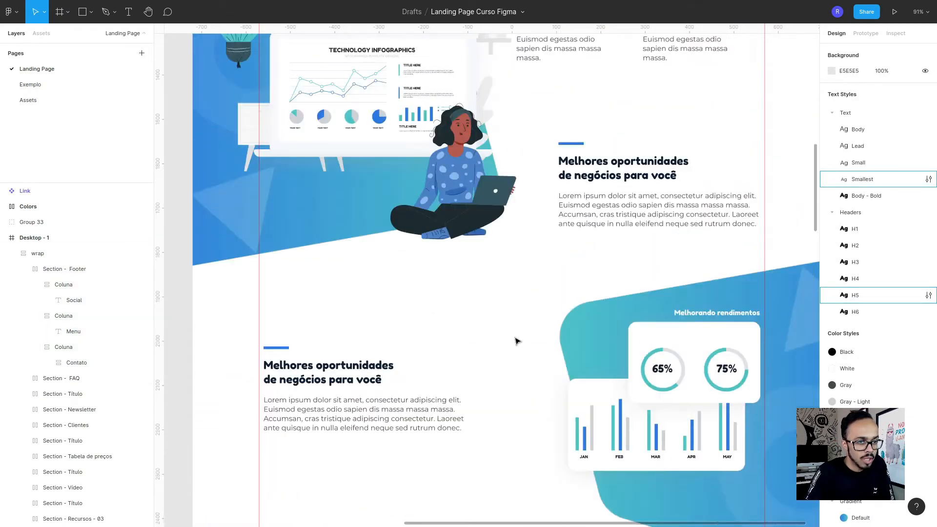
pyautogui.scroll(5, 517, 341)
pyautogui.keyDown('ctrl'); pyautogui.click(539, 164); pyautogui.keyUp('ctrl')
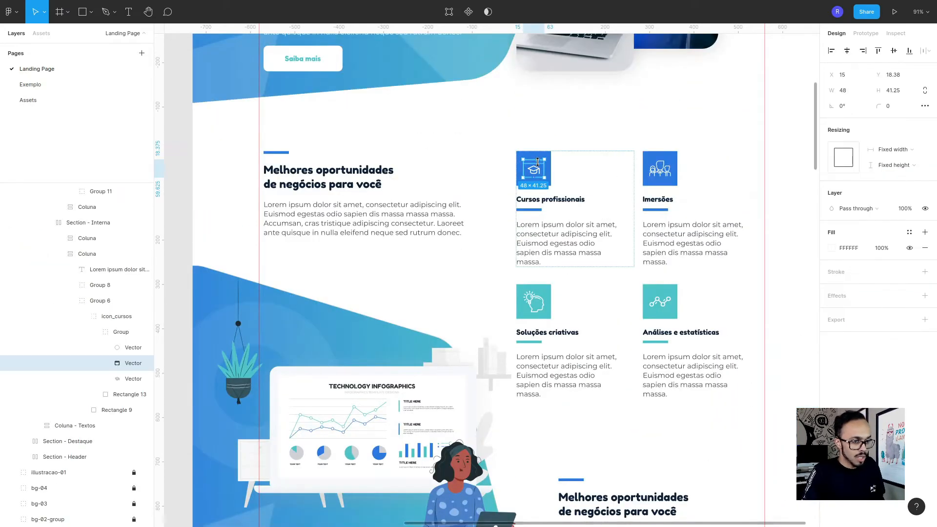
pyautogui.click(88, 237)
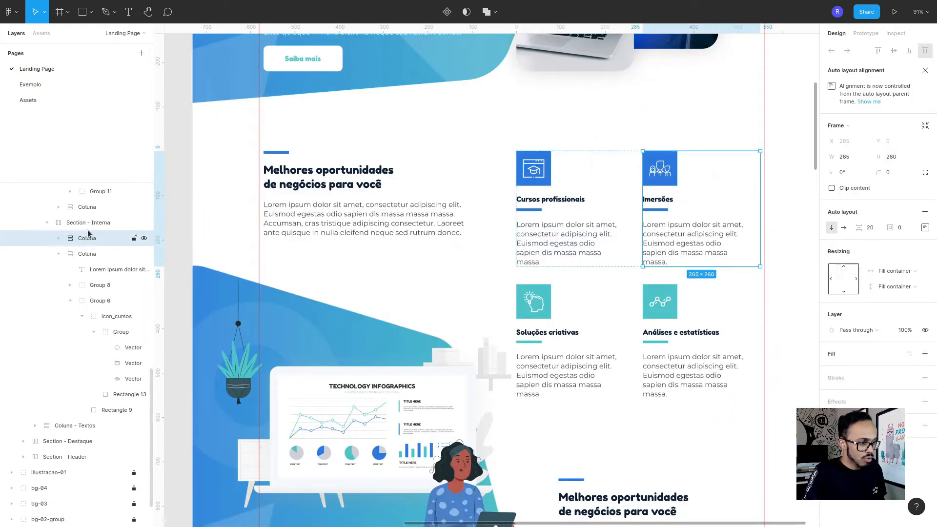
pyautogui.click(89, 227)
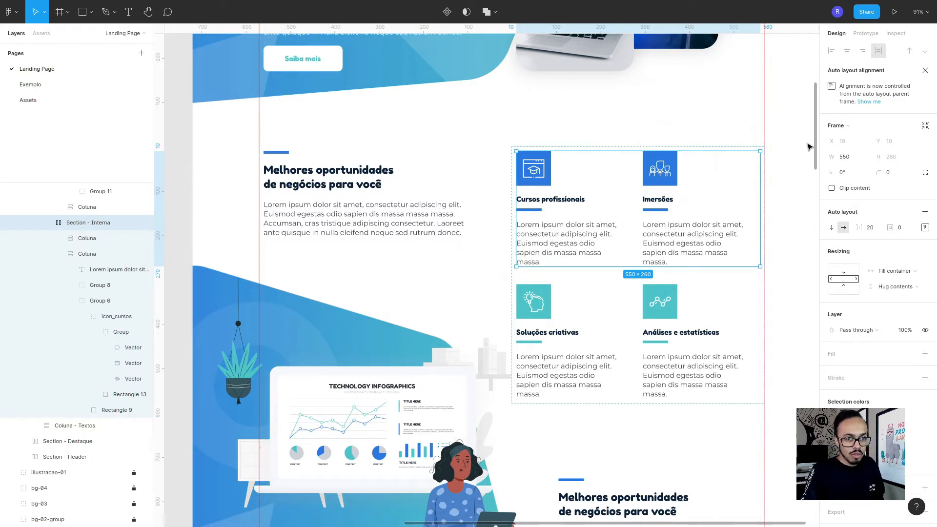
# Paste the copied Section - Interna into the footer's Menu Coluna, below the Menu heading.
pyautogui.moveTo(816, 148); pyautogui.dragTo(806, 480)
pyautogui.doubleClick(451, 237)
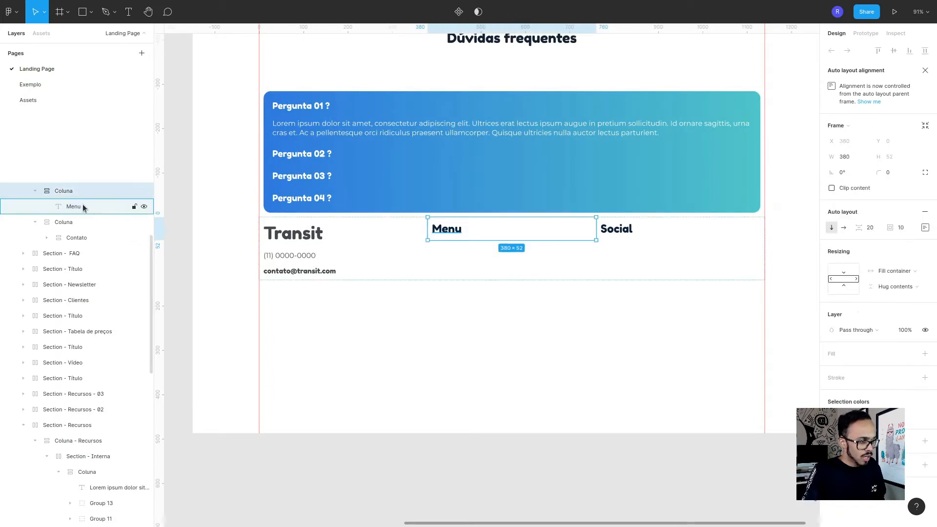
pyautogui.hotkey('ctrl', 'v')
pyautogui.click(47, 207)
pyautogui.moveTo(76, 211); pyautogui.dragTo(59, 204)
pyautogui.click(46, 207)
# Delete the icons, titles and paragraphs inside both inner Colunas of the pasted section, keeping the empty Colunas.
pyautogui.click(80, 222)
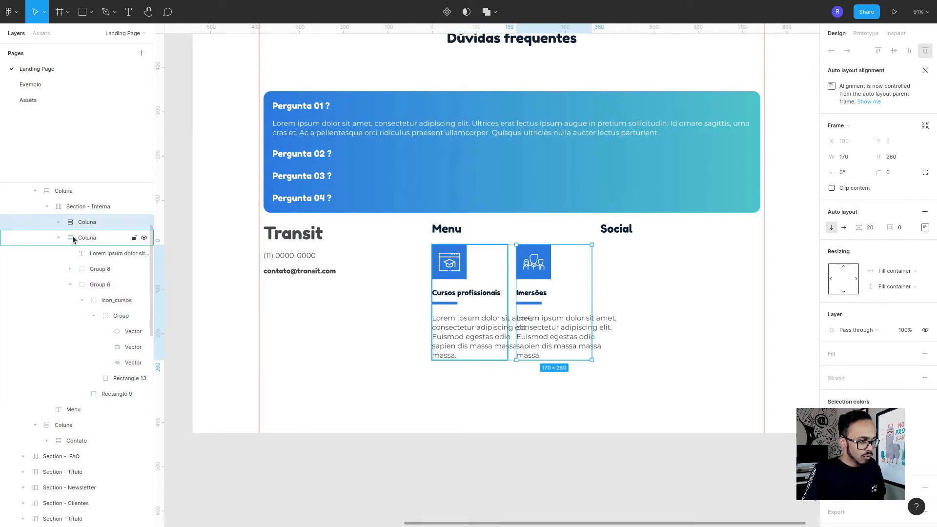
pyautogui.click(58, 222)
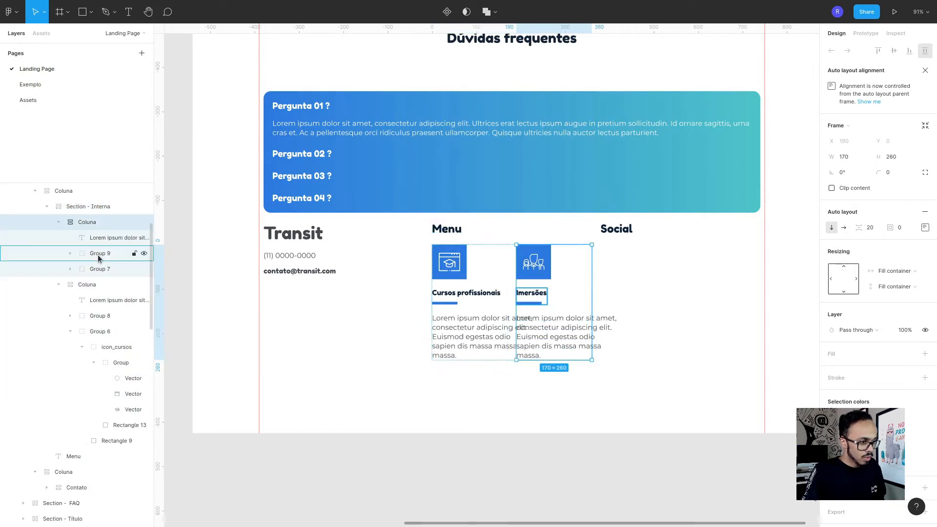
pyautogui.click(95, 239)
pyautogui.keyDown('shift'); pyautogui.click(95, 269); pyautogui.keyUp('shift')
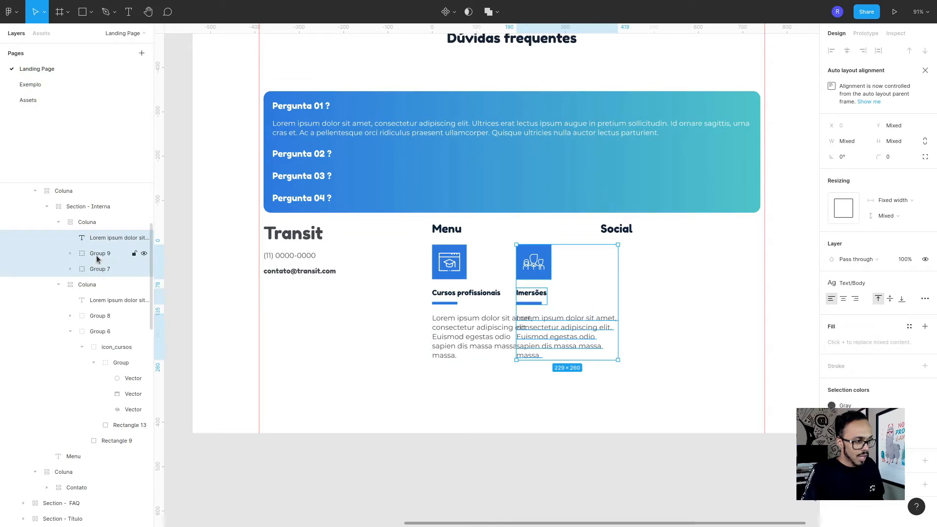
pyautogui.press('Delete')
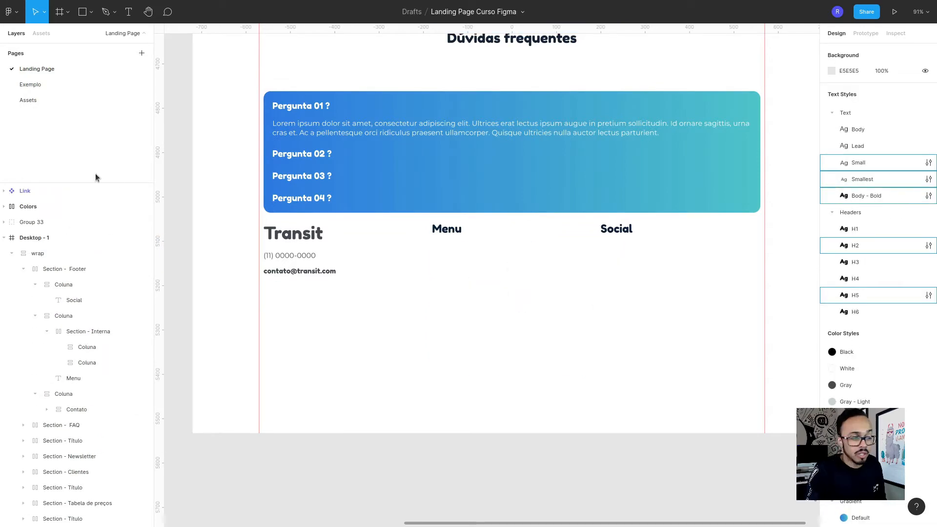
# Copy the eight Menu and Social link texts, from Home to Linkedin, out of the footer on the Exemplo page.
pyautogui.click(60, 82)
pyautogui.click(480, 312)
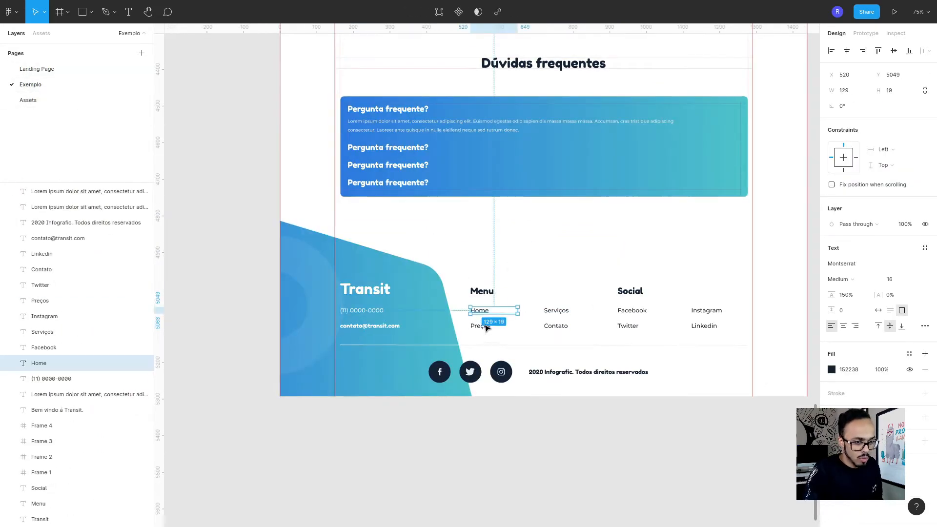
pyautogui.keyDown('shift'); pyautogui.click(484, 327); pyautogui.keyUp('shift')
pyautogui.keyDown('shift'); pyautogui.click(557, 311); pyautogui.keyUp('shift')
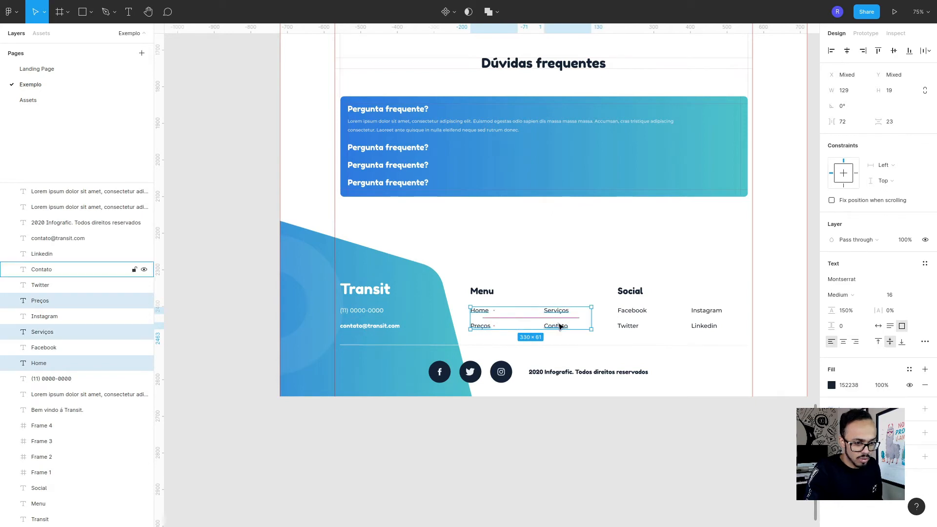
pyautogui.keyDown('shift'); pyautogui.click(557, 325); pyautogui.keyUp('shift')
pyautogui.keyDown('shift'); pyautogui.click(633, 311); pyautogui.keyUp('shift')
pyautogui.keyDown('shift'); pyautogui.click(628, 326); pyautogui.keyUp('shift')
pyautogui.keyDown('shift'); pyautogui.click(701, 311); pyautogui.keyUp('shift')
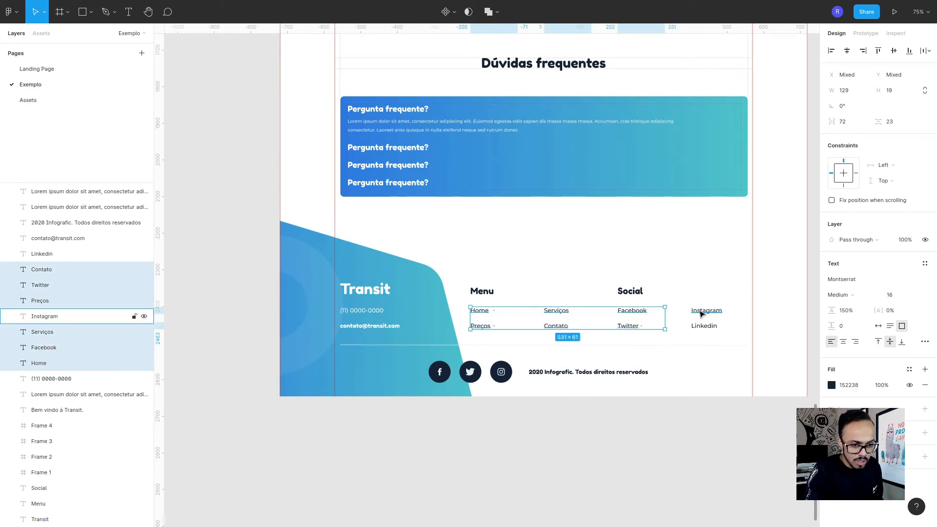
pyautogui.keyDown('shift'); pyautogui.click(703, 327); pyautogui.keyUp('shift')
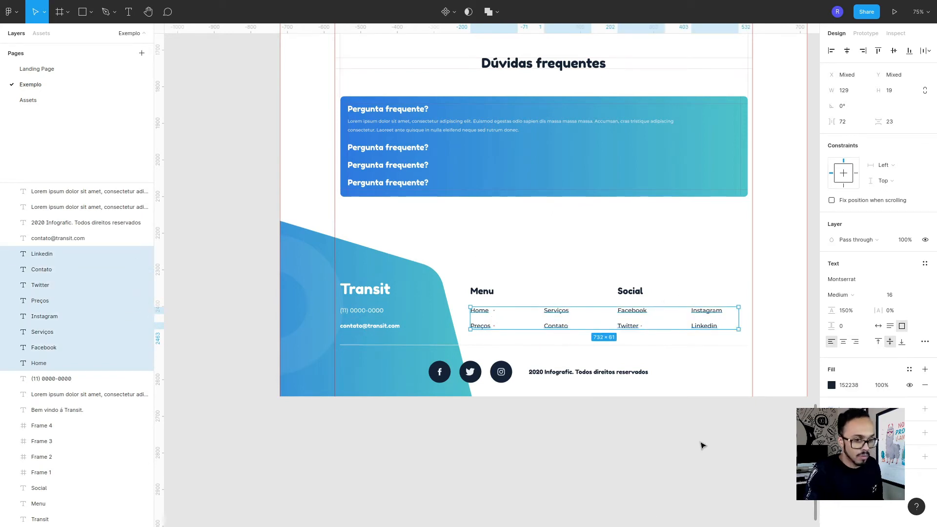
# Paste the link texts into the Landing Page and place them on the empty canvas below the Desktop - 1 frame.
pyautogui.click(36, 69)
pyautogui.hotkey('ctrl', 'v')
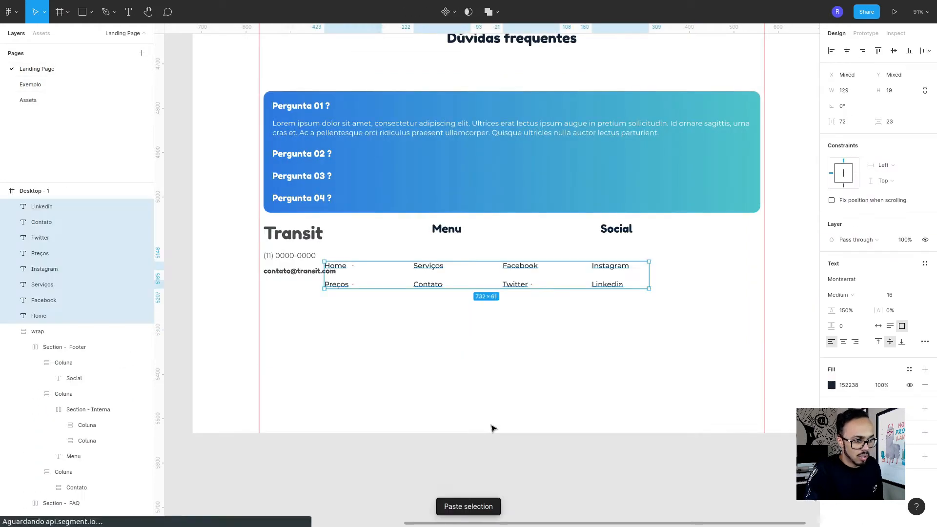
pyautogui.moveTo(342, 271); pyautogui.dragTo(388, 465)
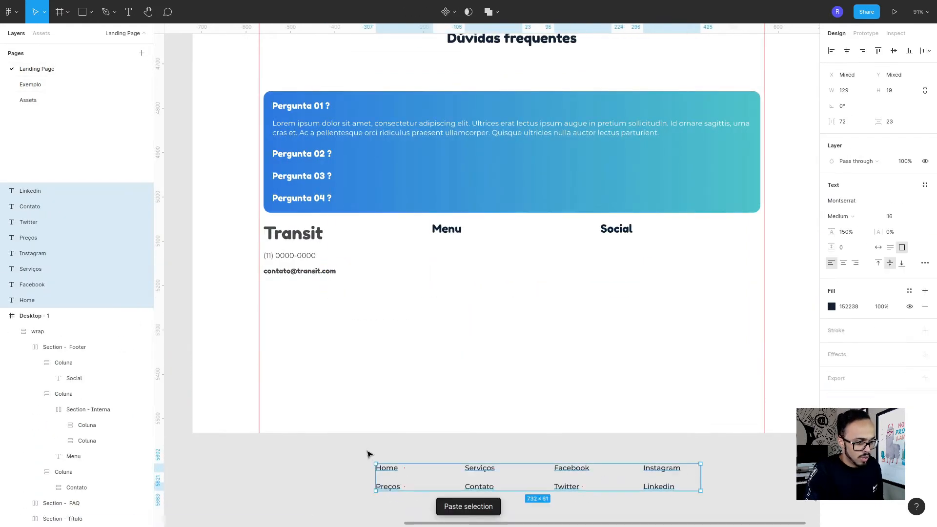
# Move Home and Preços into the first inner Coluna under Menu, and Serviços and Contato into the second.
pyautogui.scroll(-1, 358, 446)
pyautogui.moveTo(348, 405); pyautogui.dragTo(439, 469)
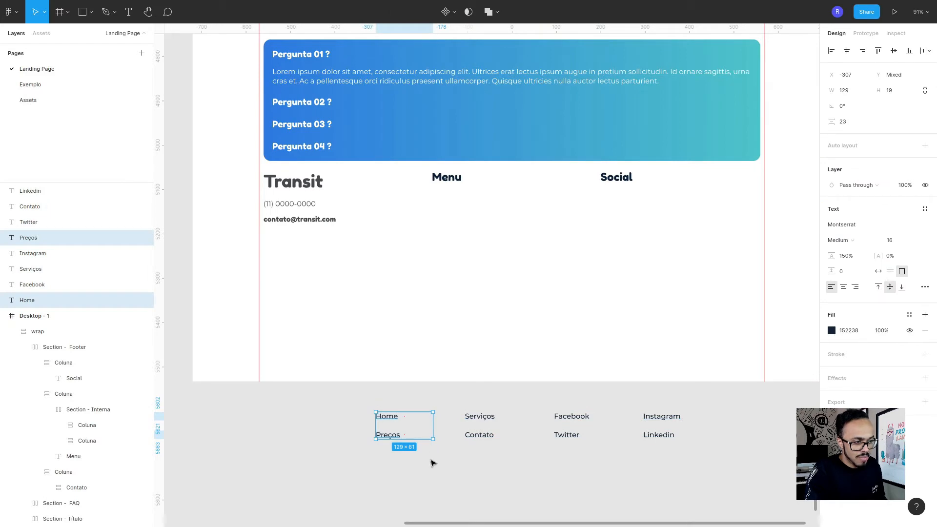
pyautogui.click(424, 483)
pyautogui.moveTo(365, 404); pyautogui.dragTo(478, 205)
pyautogui.moveTo(468, 402); pyautogui.dragTo(532, 208)
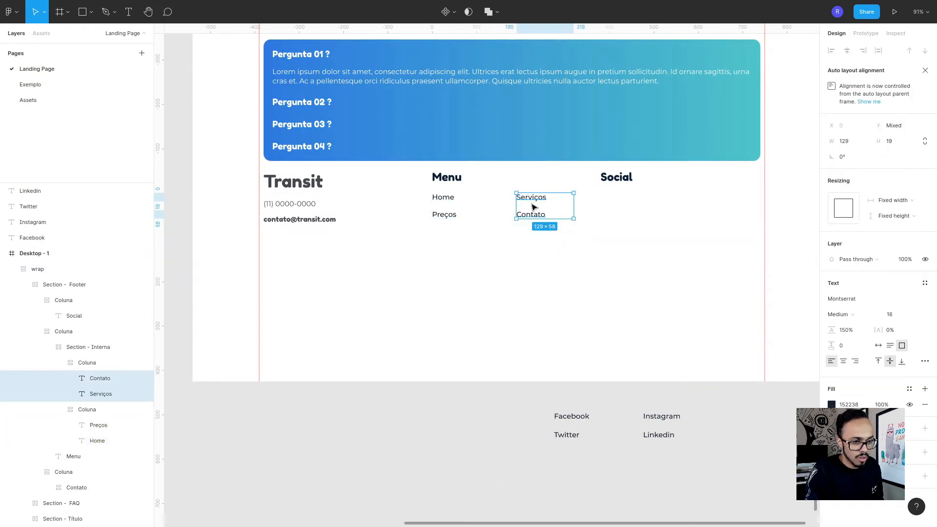
# Duplicate the Menu column's Section - Interna and move the copy below the Social heading.
pyautogui.click(465, 202)
pyautogui.click(72, 343)
pyautogui.hotkey('ctrl', 'd')
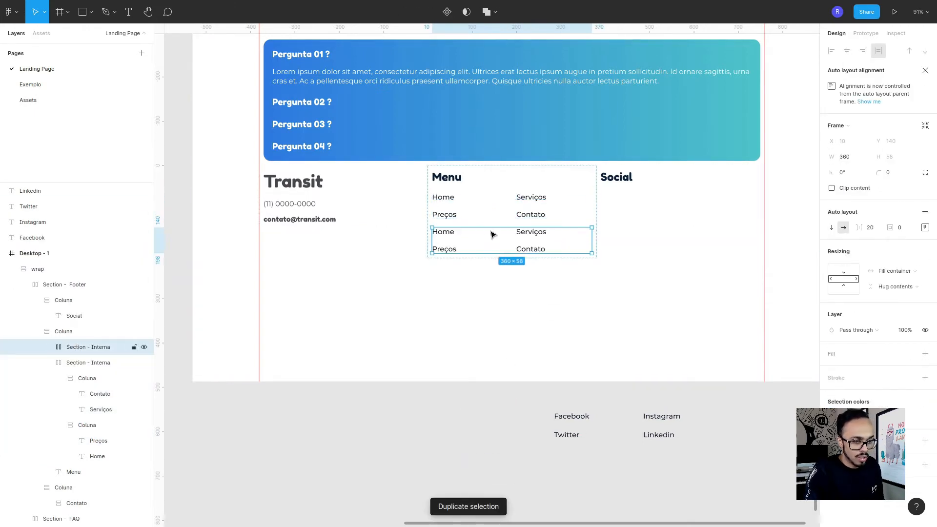
pyautogui.moveTo(585, 237); pyautogui.dragTo(655, 186)
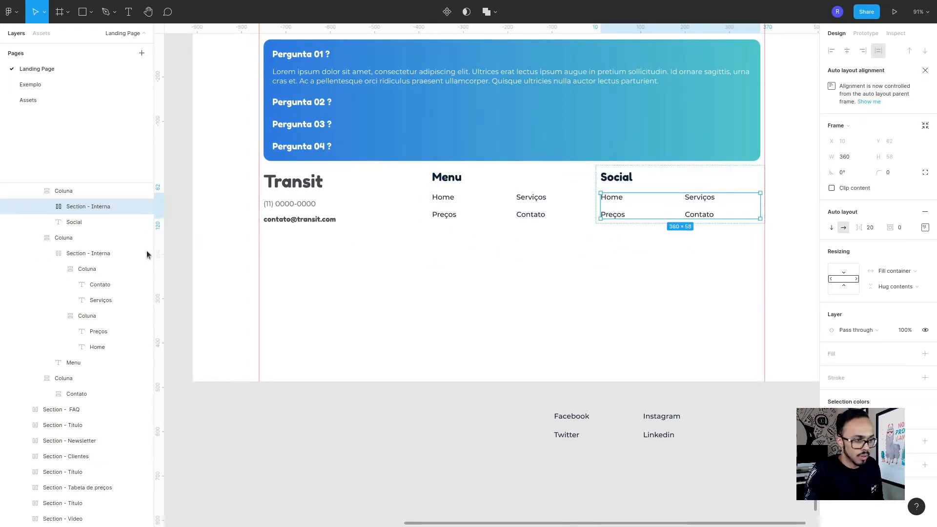
# Delete the four duplicated link texts from the inner Colunas under Social.
pyautogui.click(47, 206)
pyautogui.click(88, 222)
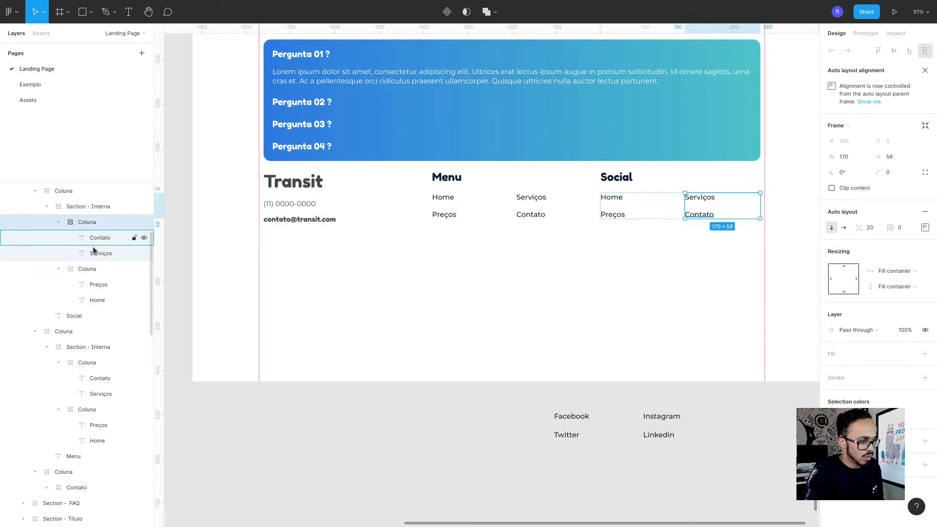
pyautogui.keyDown('shift'); pyautogui.click(94, 250); pyautogui.keyUp('shift')
pyautogui.keyDown('shift'); pyautogui.click(98, 286); pyautogui.keyUp('shift')
pyautogui.click(220, 299)
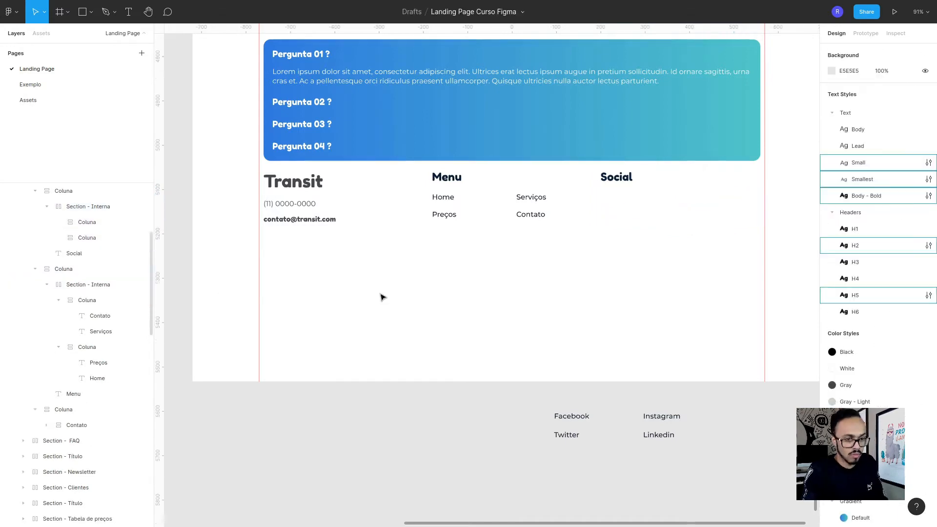
# Move the Facebook and Twitter links into the first inner Coluna under Social.
pyautogui.moveTo(571, 416); pyautogui.dragTo(616, 201)
pyautogui.moveTo(566, 440); pyautogui.dragTo(640, 214)
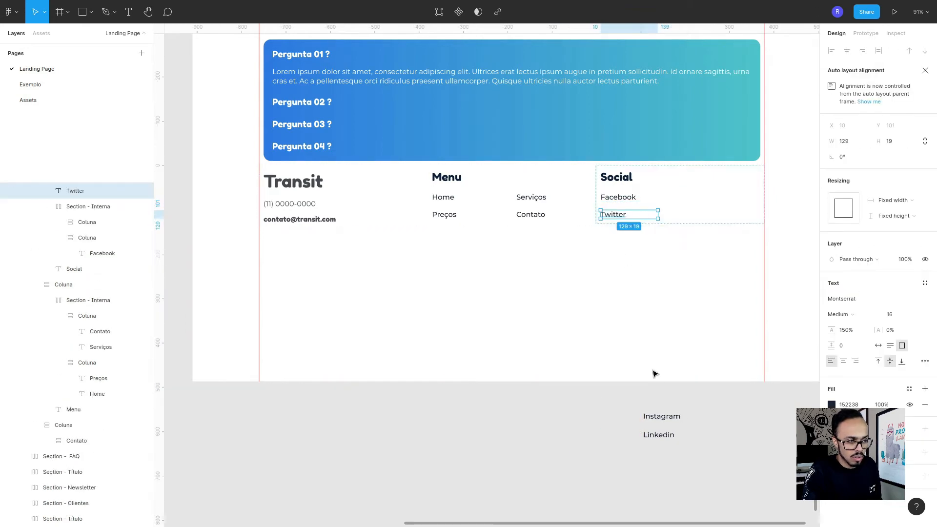
pyautogui.moveTo(67, 192); pyautogui.dragTo(109, 264)
# Cut the Instagram and Linkedin links from the canvas and paste them into the second inner Coluna under Social.
pyautogui.moveTo(637, 409); pyautogui.dragTo(694, 458)
pyautogui.press('Delete')
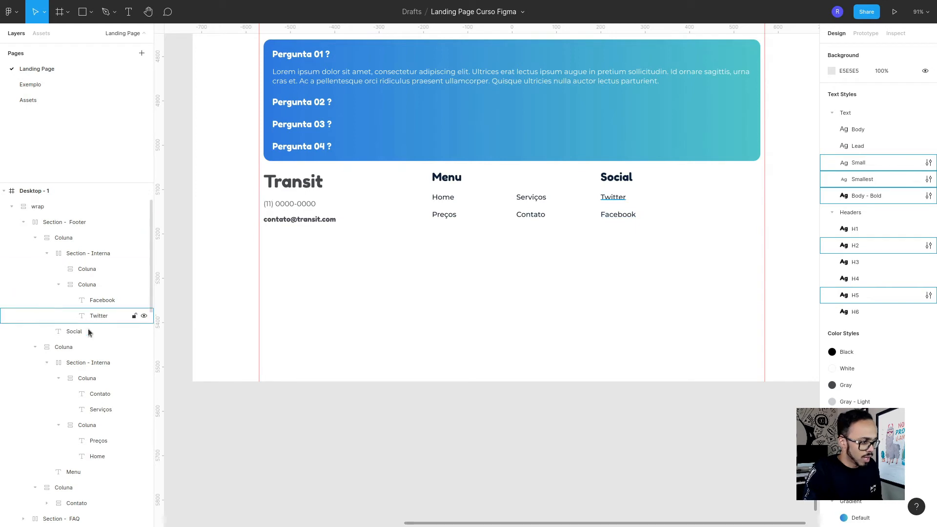
pyautogui.click(84, 359)
pyautogui.click(95, 427)
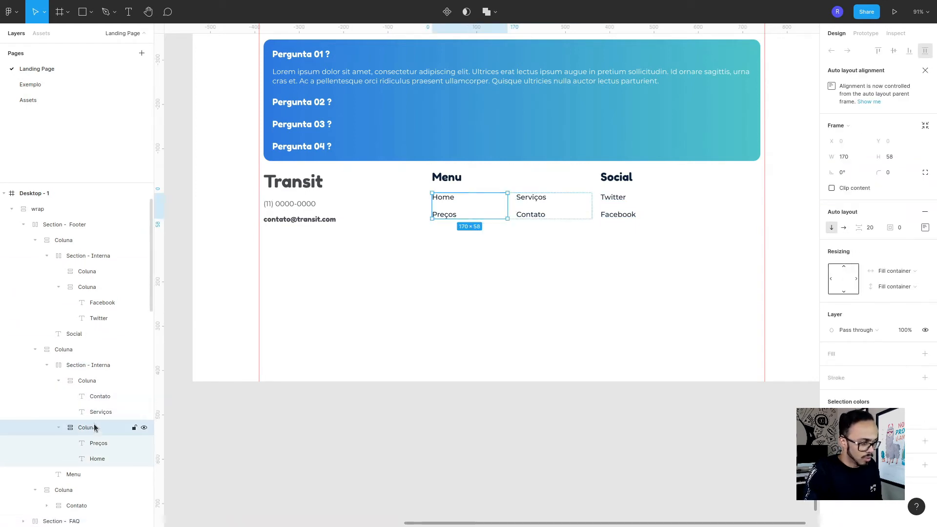
pyautogui.scroll(-1, 94, 428)
pyautogui.click(83, 237)
pyautogui.hotkey('ctrl', 'v')
# Set the auto-layout item spacing of all four inner link Colunas to 16.
pyautogui.keyDown('shift'); pyautogui.click(93, 285); pyautogui.keyUp('shift')
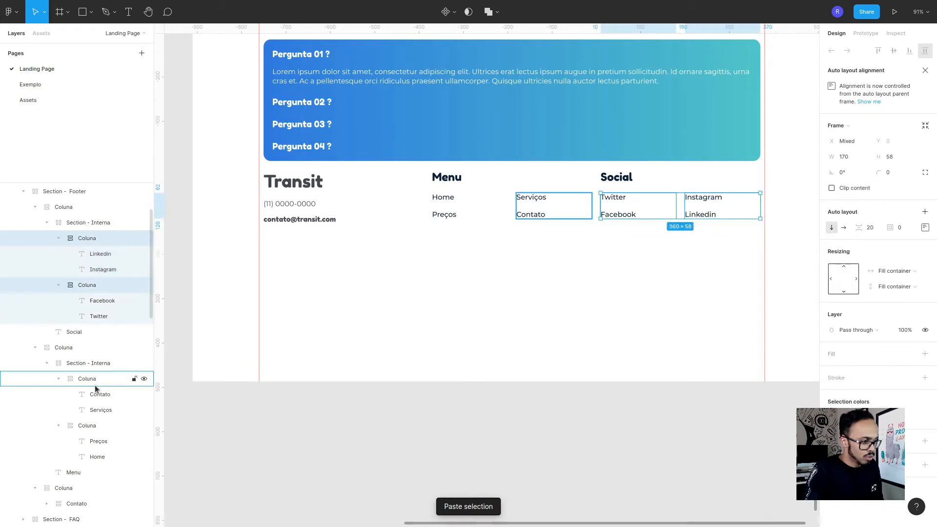
pyautogui.keyDown('shift'); pyautogui.click(93, 379); pyautogui.keyUp('shift')
pyautogui.keyDown('shift'); pyautogui.click(90, 426); pyautogui.keyUp('shift')
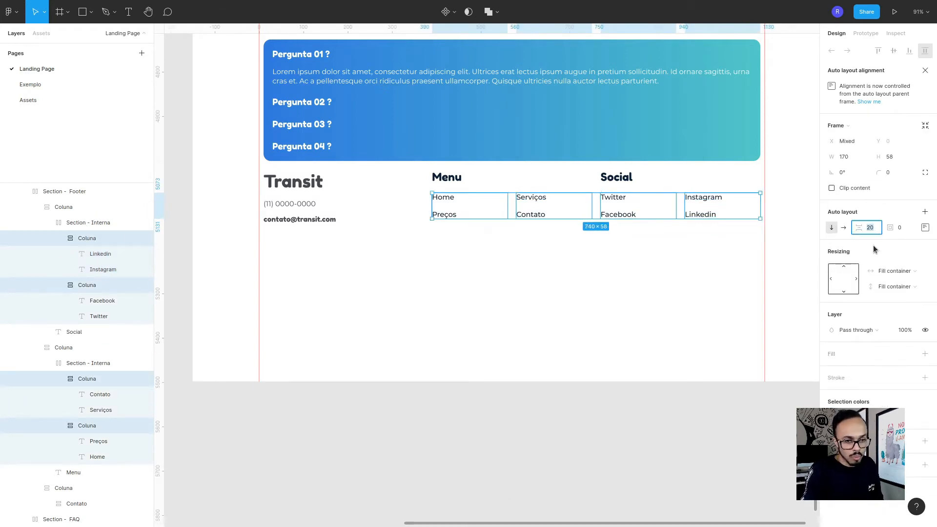
pyautogui.write('16')
pyautogui.press('Return')
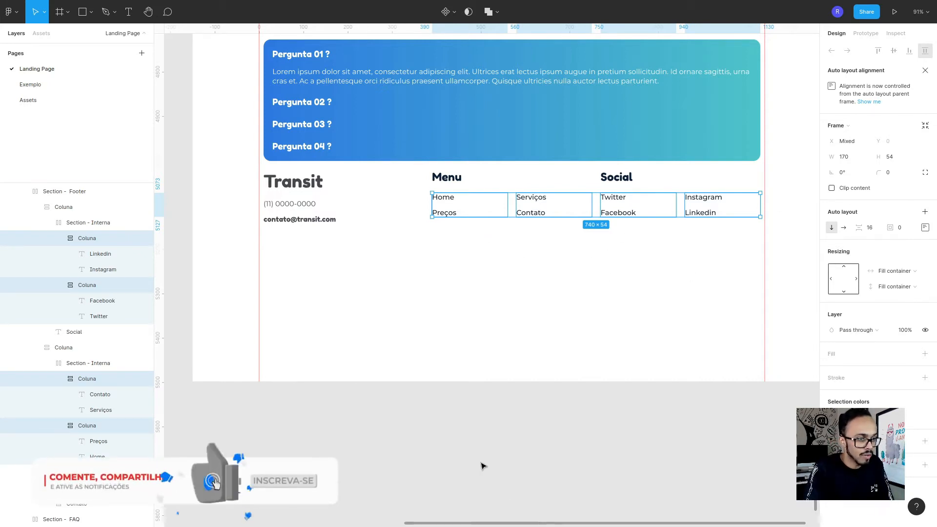
pyautogui.click(478, 435)
# Apply the Primary/Dark color style to all eight footer link texts under Menu and Social.
pyautogui.scroll(2, 443, 419)
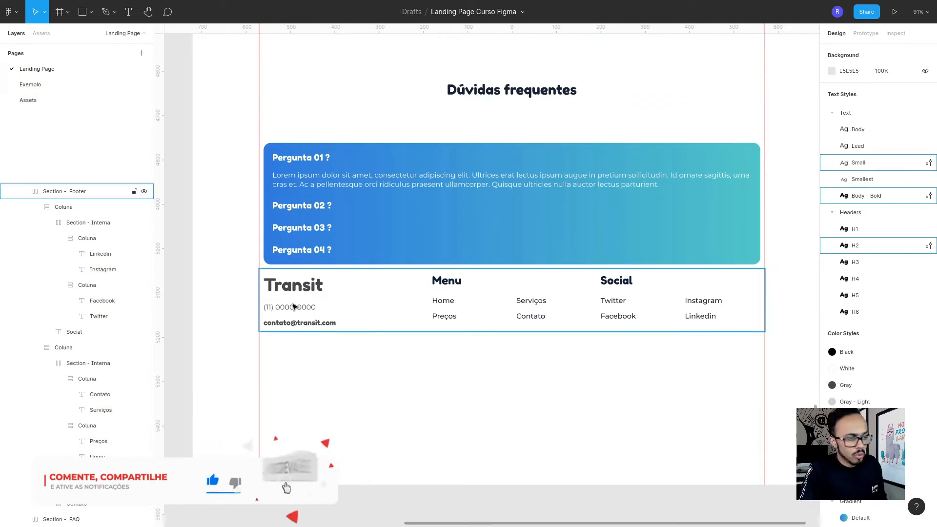
pyautogui.click(440, 302)
pyautogui.keyDown('shift'); pyautogui.click(454, 317); pyautogui.keyUp('shift')
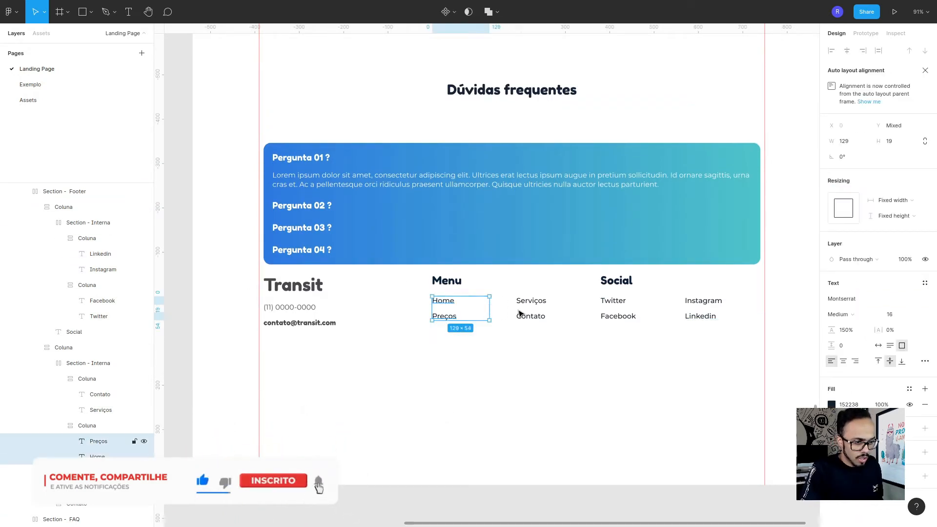
pyautogui.keyDown('shift'); pyautogui.click(536, 303); pyautogui.keyUp('shift')
pyautogui.keyDown('shift'); pyautogui.click(537, 318); pyautogui.keyUp('shift')
pyautogui.keyDown('shift'); pyautogui.click(614, 302); pyautogui.keyUp('shift')
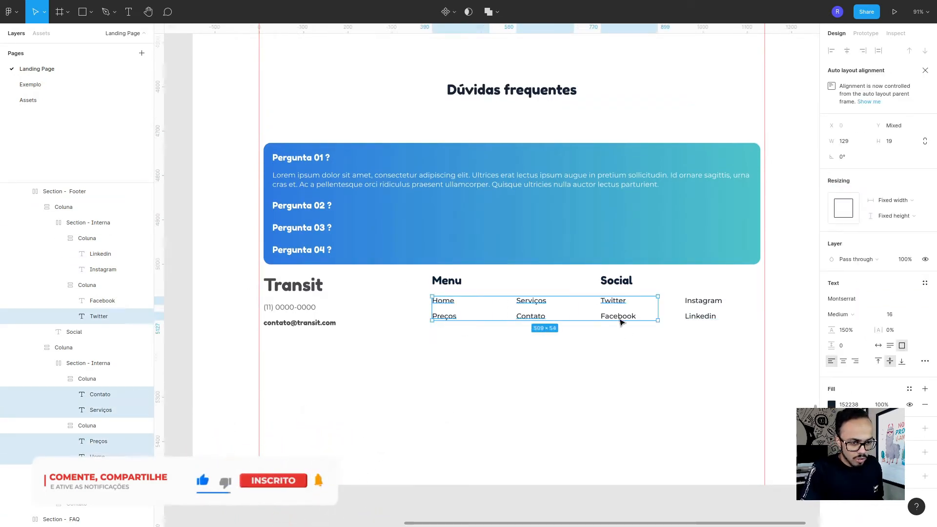
pyautogui.keyDown('shift'); pyautogui.click(628, 319); pyautogui.keyUp('shift')
pyautogui.keyDown('shift'); pyautogui.click(701, 301); pyautogui.keyUp('shift')
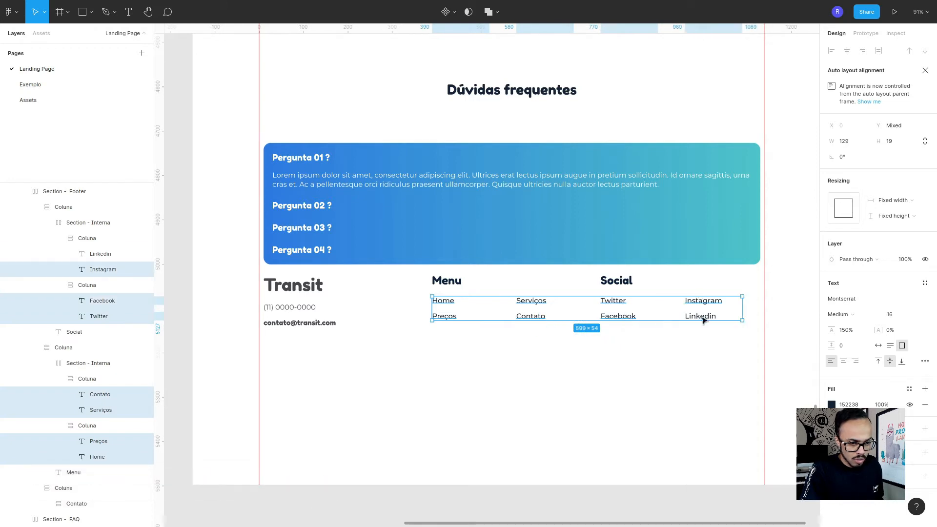
pyautogui.keyDown('shift'); pyautogui.click(706, 316); pyautogui.keyUp('shift')
pyautogui.click(909, 389)
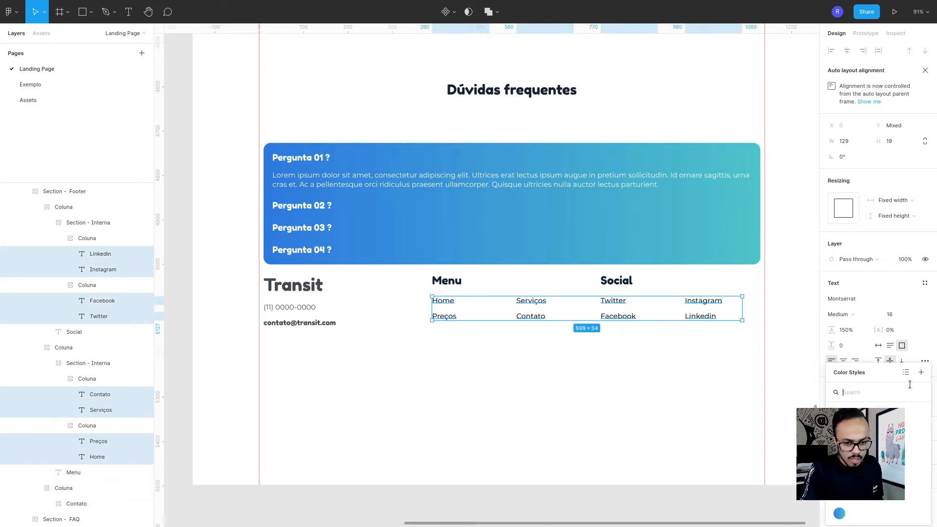
pyautogui.click(855, 427)
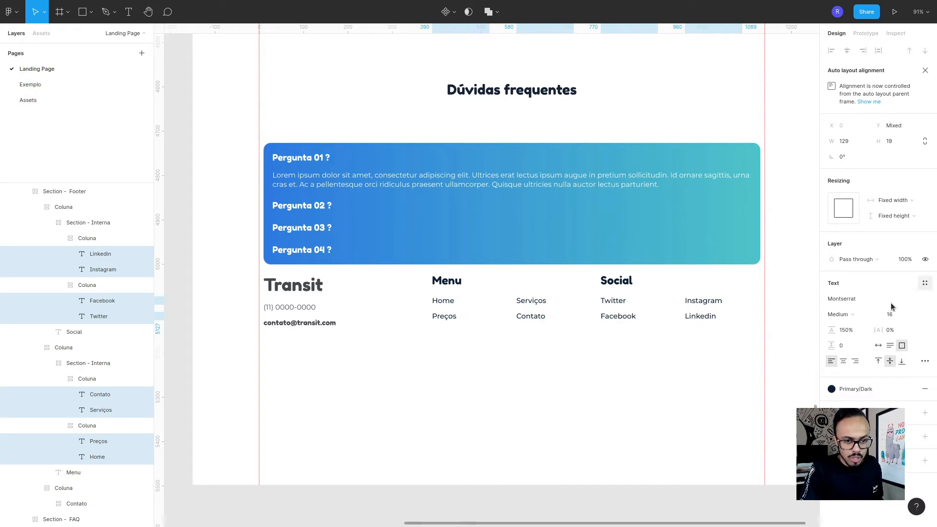
# Apply the Text/Body text style to all eight footer link texts under Menu and Social.
pyautogui.click(924, 283)
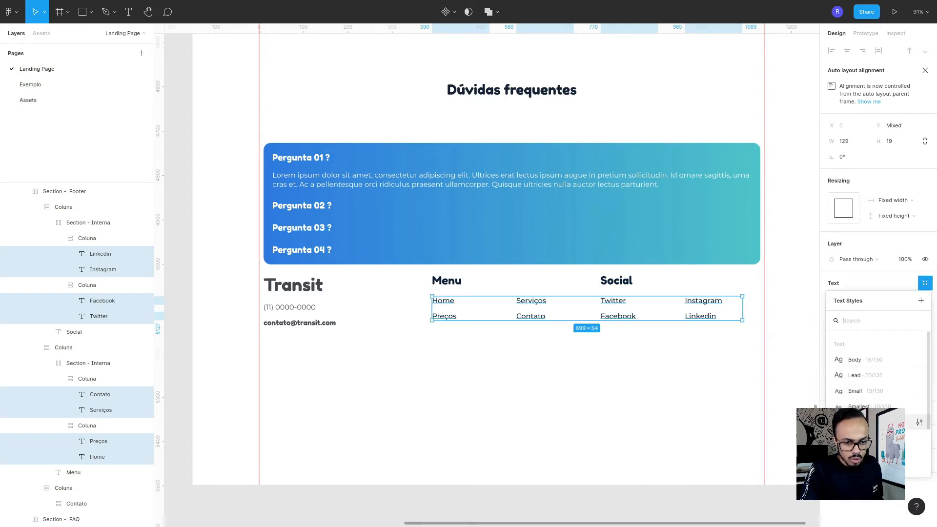
pyautogui.click(895, 357)
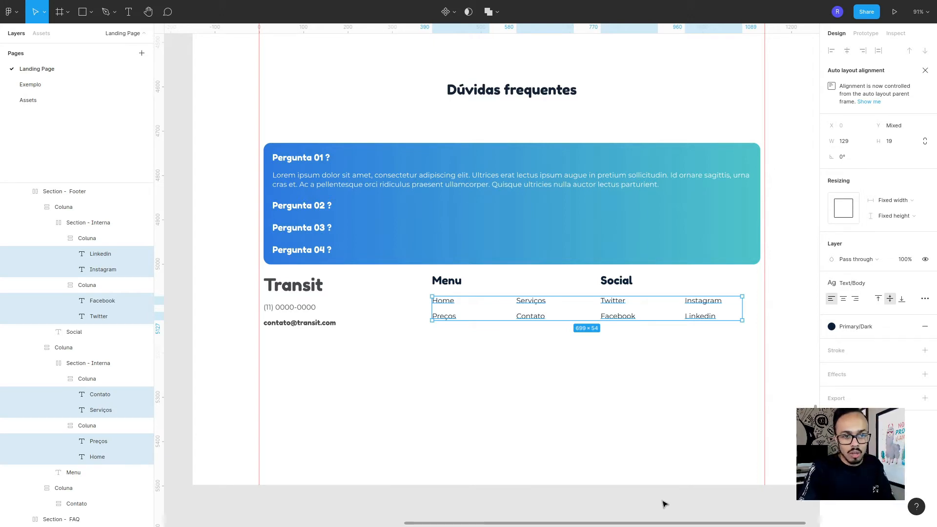
# Copy the thin divider line below the link columns in the Exemplo page's footer.
pyautogui.click(34, 85)
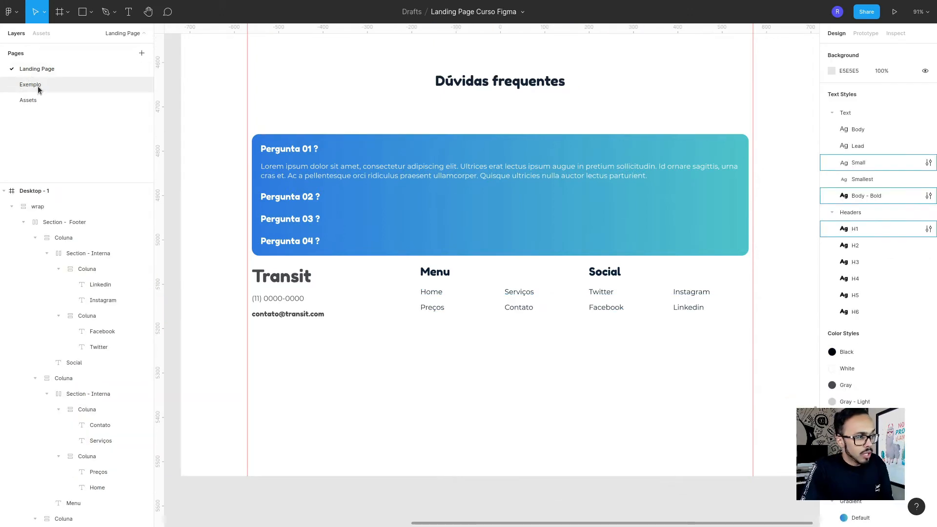
pyautogui.click(537, 412)
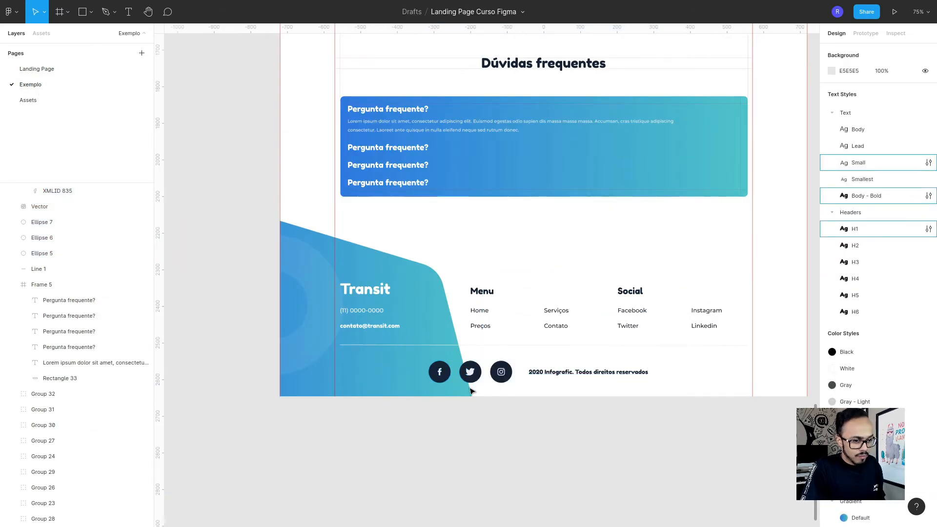
pyautogui.scroll(1, 542, 359)
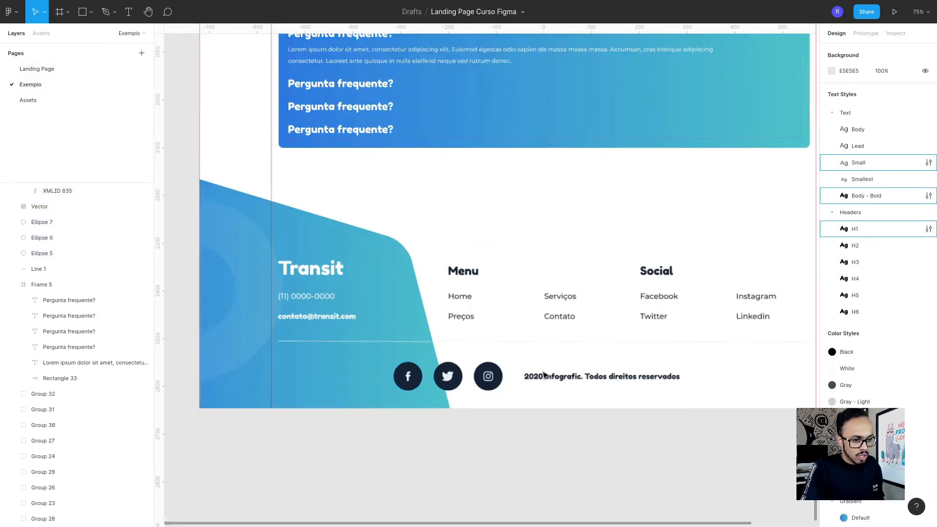
pyautogui.scroll(-1, 544, 388)
pyautogui.scroll(2, 546, 390)
pyautogui.scroll(-3, 537, 395)
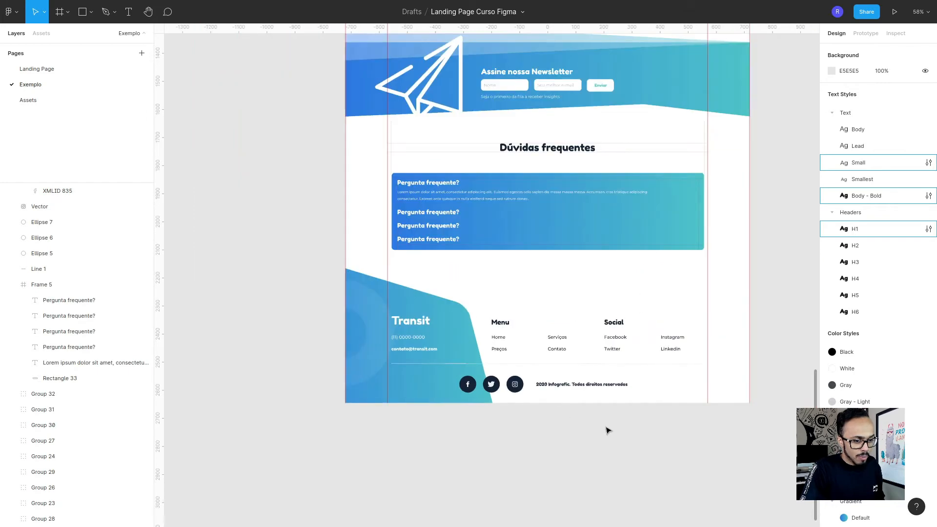
pyautogui.scroll(3, 543, 330)
pyautogui.scroll(-3, 543, 330)
pyautogui.scroll(2, 542, 328)
pyautogui.click(451, 323)
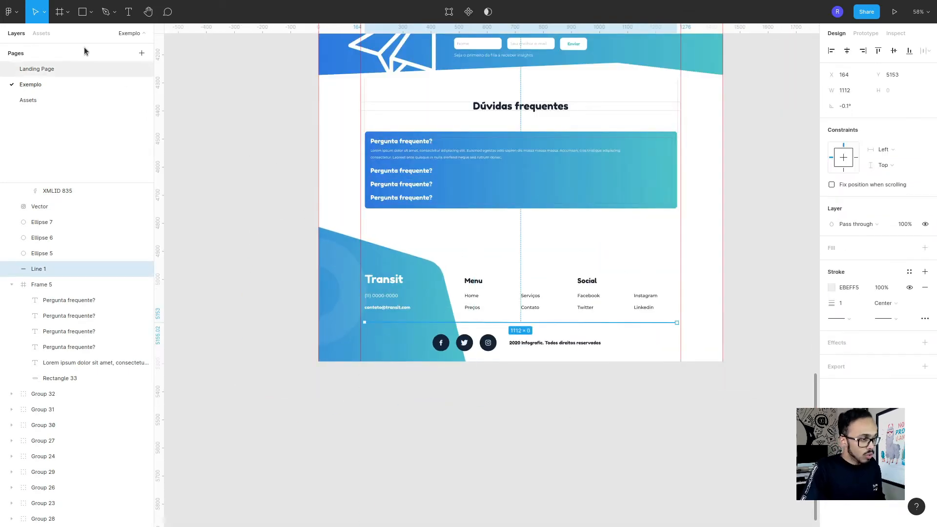
# Return to the Landing Page, collapse the three footer Colunas and duplicate Section - Footer.
pyautogui.click(43, 70)
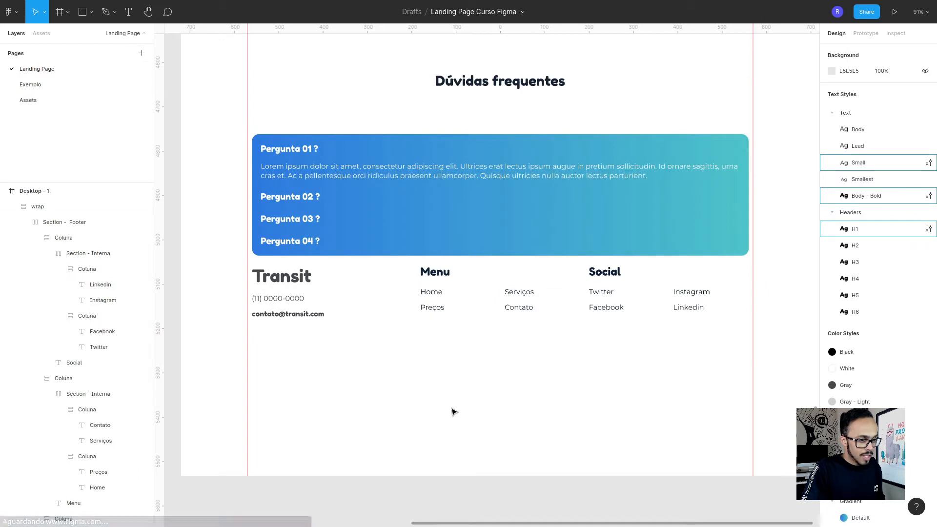
pyautogui.click(65, 223)
pyautogui.click(35, 237)
pyautogui.click(35, 253)
pyautogui.click(35, 269)
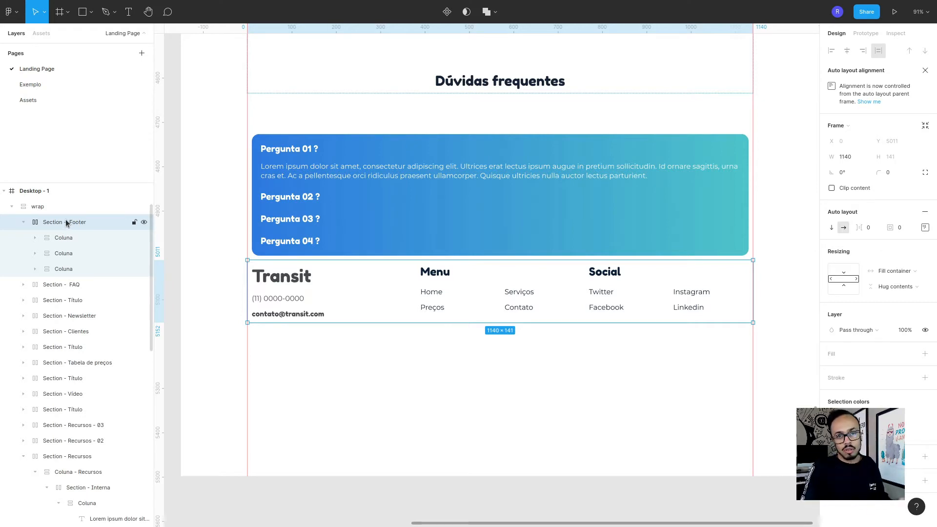
pyautogui.rightClick(66, 222)
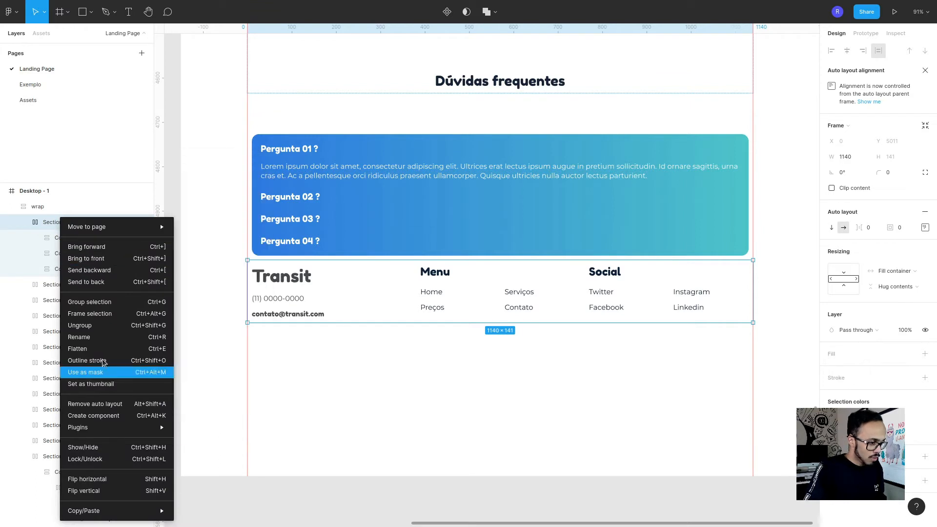
pyautogui.click(51, 227)
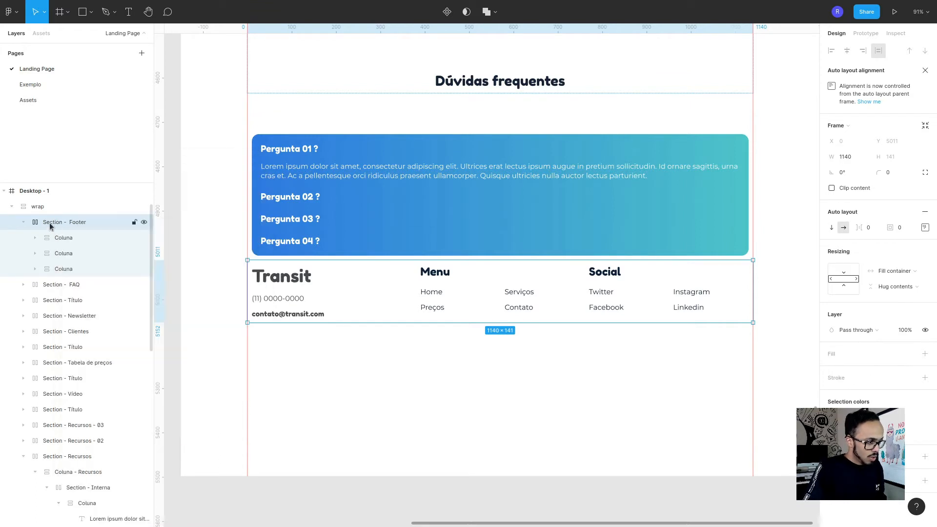
pyautogui.hotkey('ctrl', 'd')
# Rename the duplicated footer section as "Section - Footer Copy".
pyautogui.doubleClick(74, 226)
pyautogui.click(89, 226)
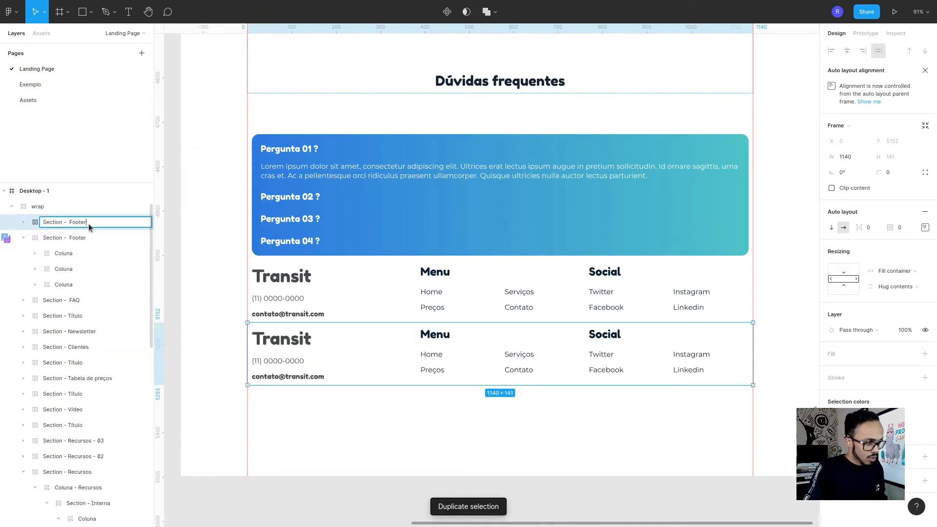
pyautogui.write('Bo')
pyautogui.press('BackSpace')
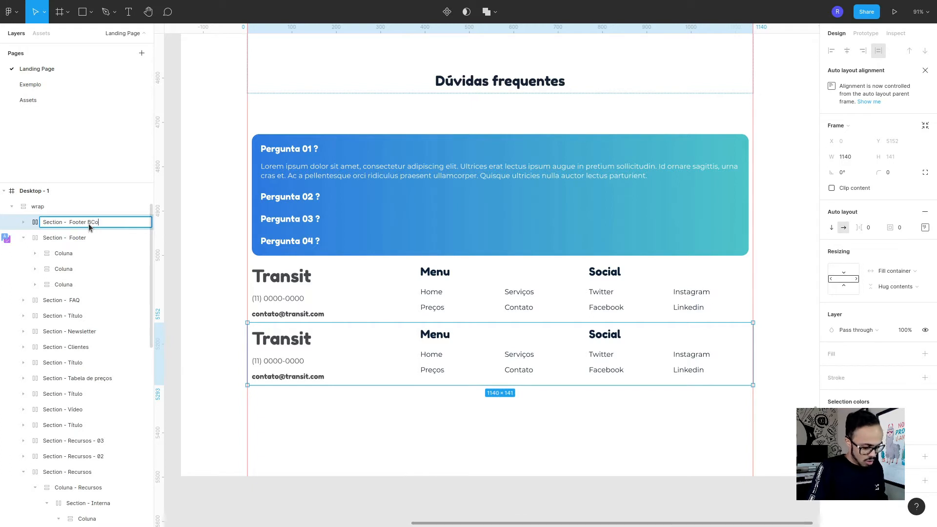
pyautogui.press('Return')
pyautogui.doubleClick(88, 224)
pyautogui.click(89, 222)
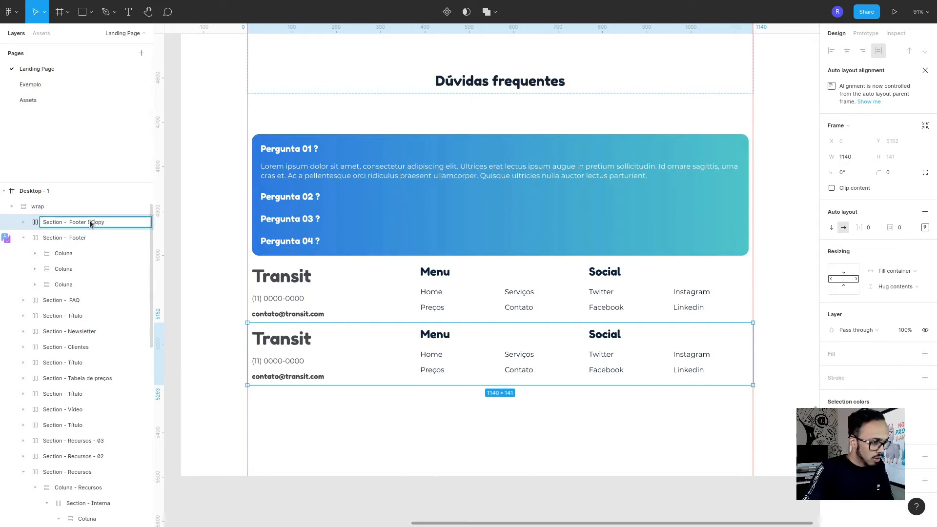
pyautogui.press('BackSpace')
# Delete the Transit and Menu Colunas from Section - Footer Copy, keeping only the Social one.
pyautogui.click(24, 224)
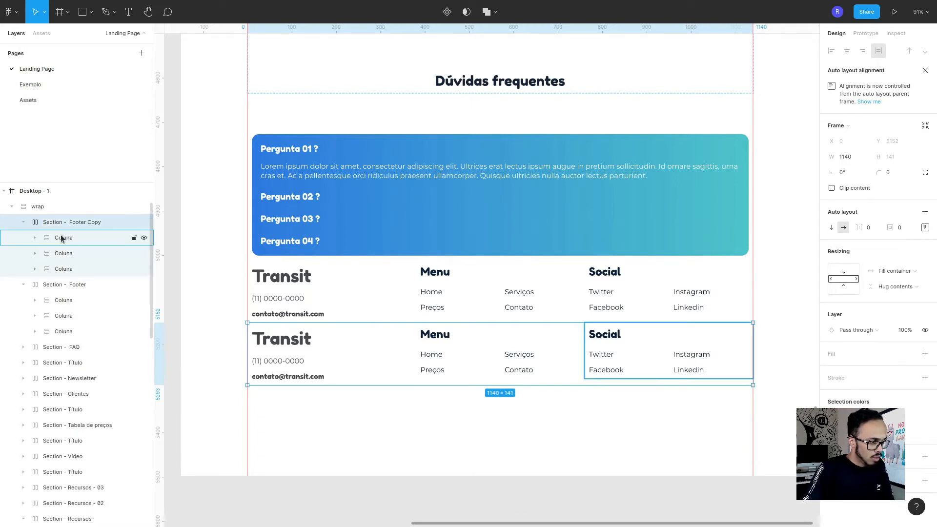
pyautogui.click(63, 238)
pyautogui.click(71, 259)
pyautogui.click(72, 262)
pyautogui.keyDown('shift'); pyautogui.click(71, 255); pyautogui.keyUp('shift')
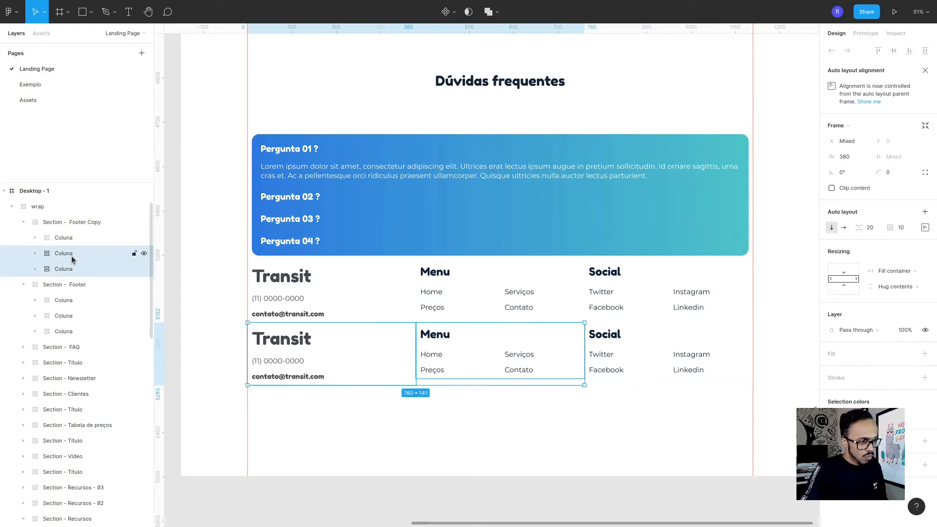
pyautogui.press('Delete')
# Empty the remaining Coluna of Section - Footer Copy by deleting its Section - Interna and Social title.
pyautogui.click(63, 239)
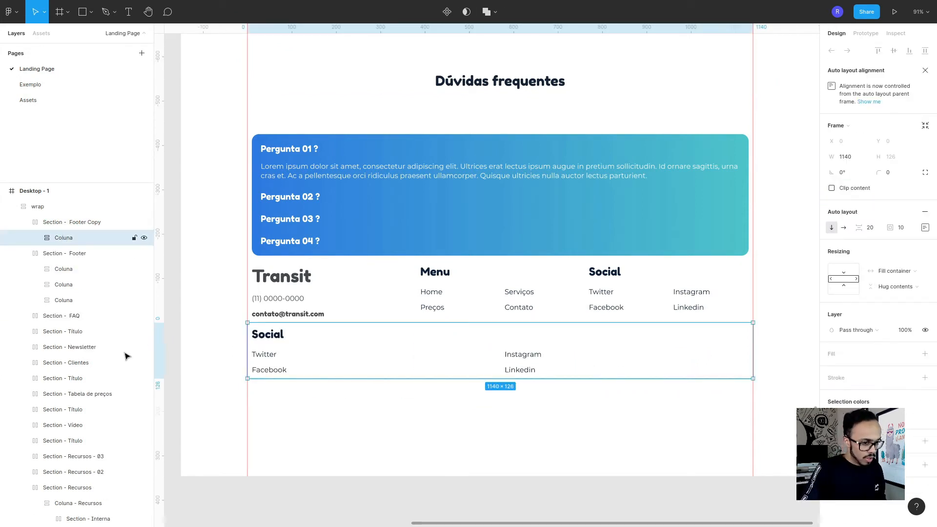
pyautogui.click(36, 238)
pyautogui.click(54, 254)
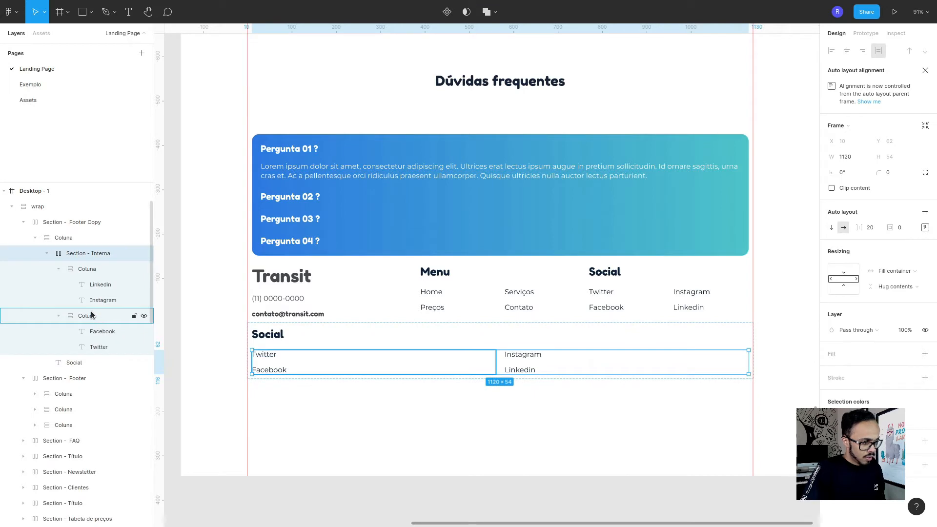
pyautogui.keyDown('shift'); pyautogui.click(70, 364); pyautogui.keyUp('shift')
pyautogui.press('Delete')
# Paste the copied divider line into the empty Coluna of Section - Footer Copy.
pyautogui.click(68, 238)
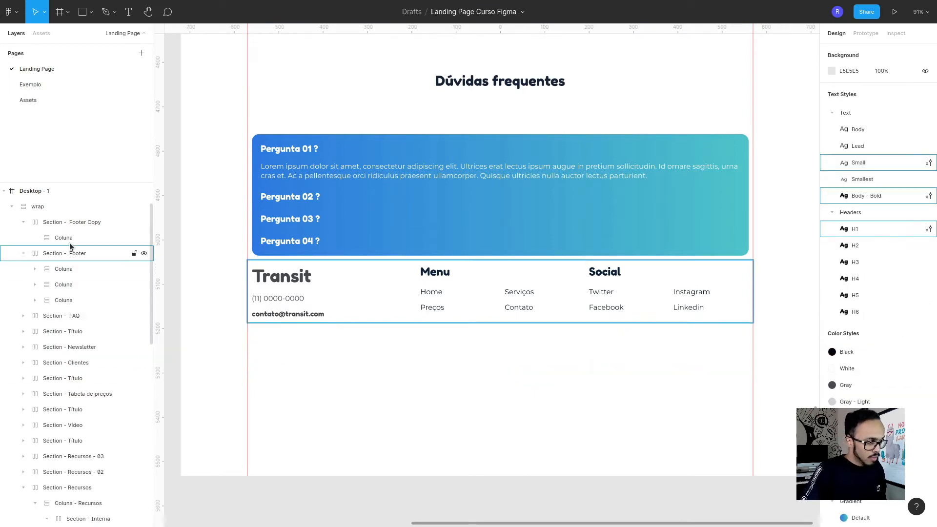
pyautogui.hotkey('ctrl', 'v')
pyautogui.click(628, 447)
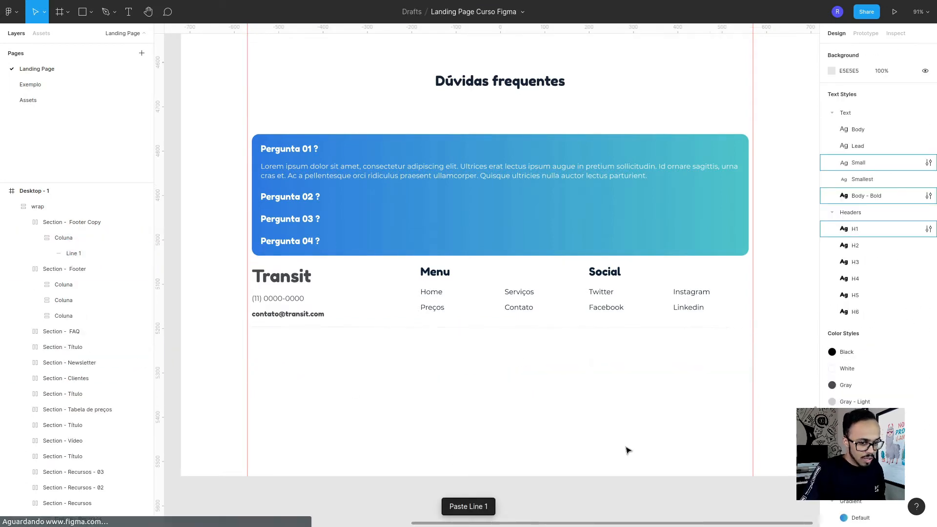
# Apply the Gray - Light color style to the stroke of the pasted divider line.
pyautogui.click(420, 328)
pyautogui.click(56, 254)
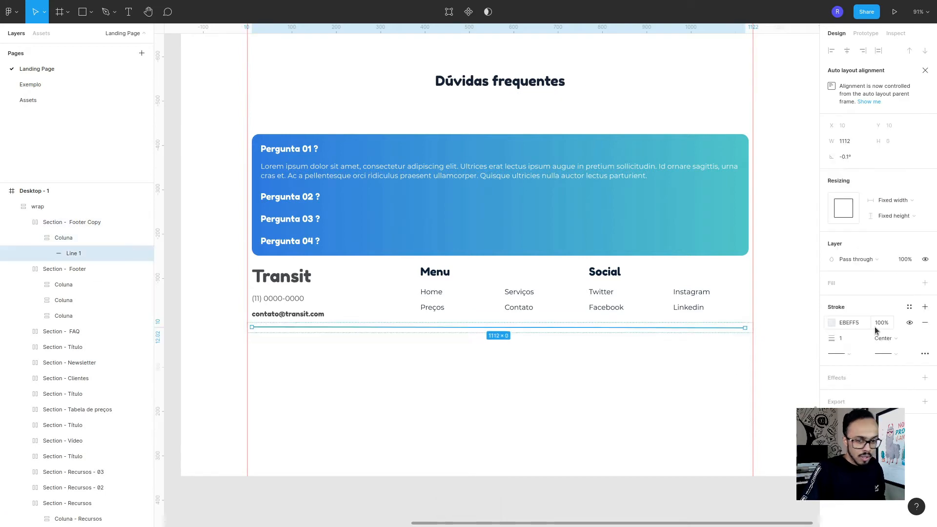
pyautogui.click(910, 307)
pyautogui.click(888, 367)
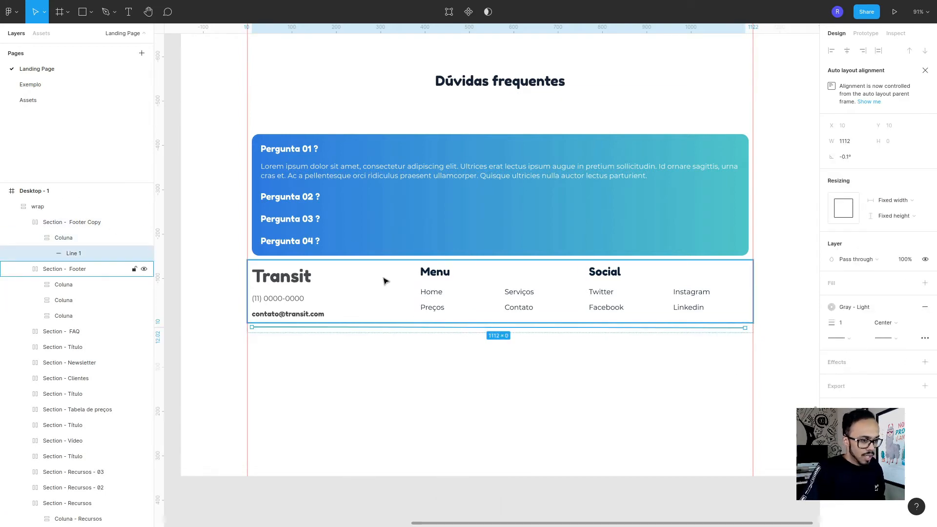
# Select the Section - Footer Copy frame that holds the divider line.
pyautogui.click(59, 222)
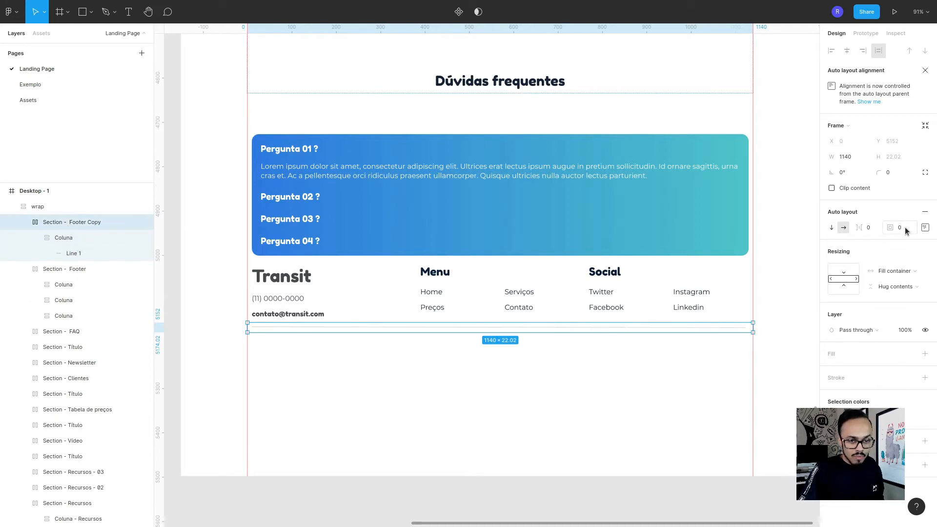
# Set the top and bottom padding of the Section - Footer Copy frame to 20.
pyautogui.click(925, 228)
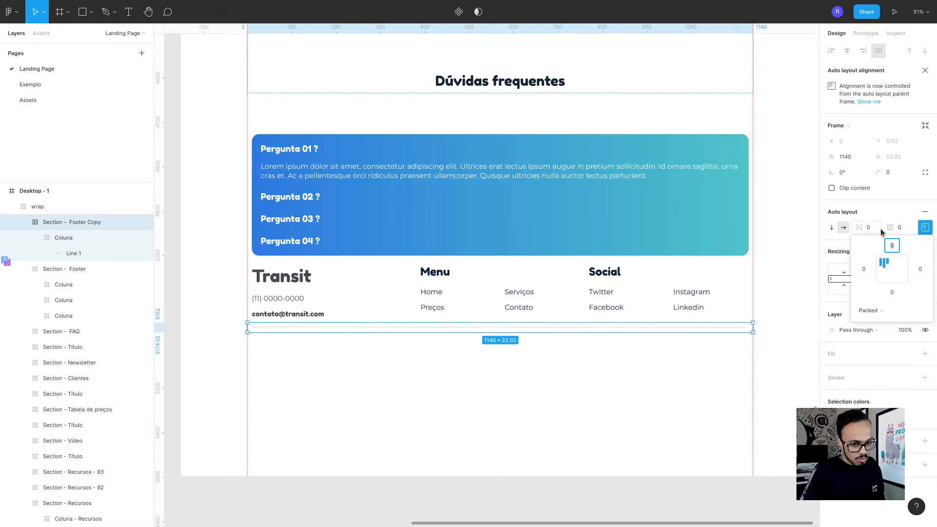
pyautogui.write('20')
pyautogui.press('Tab')
pyautogui.press('Tab')
pyautogui.write('20')
pyautogui.press('Tab')
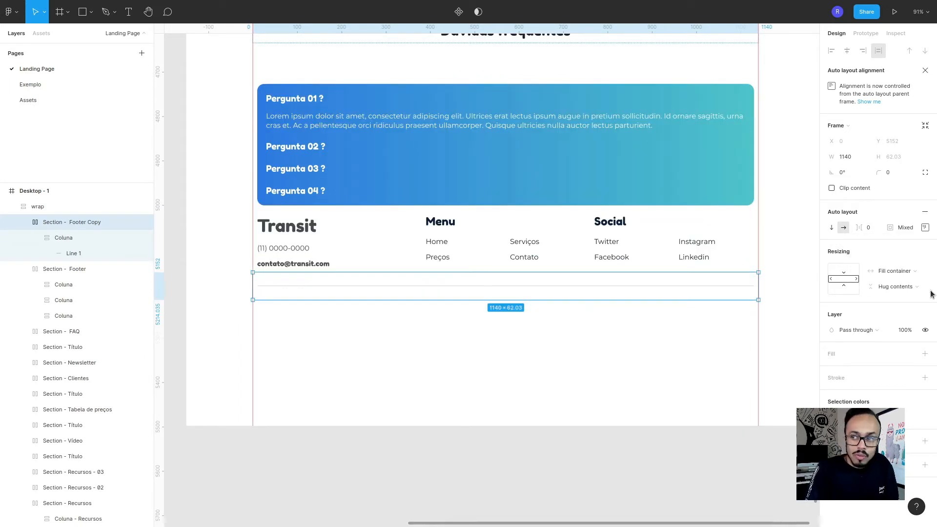
# Copy the Facebook, Twitter and Instagram icons with their circles from the Exemplo page and paste them on the Landing Page canvas.
pyautogui.click(86, 15)
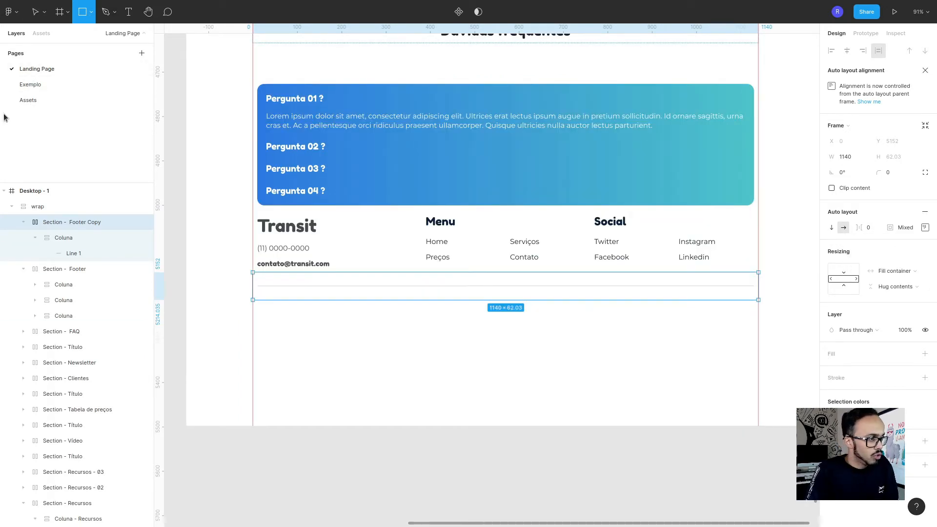
pyautogui.click(28, 84)
pyautogui.scroll(3, 447, 347)
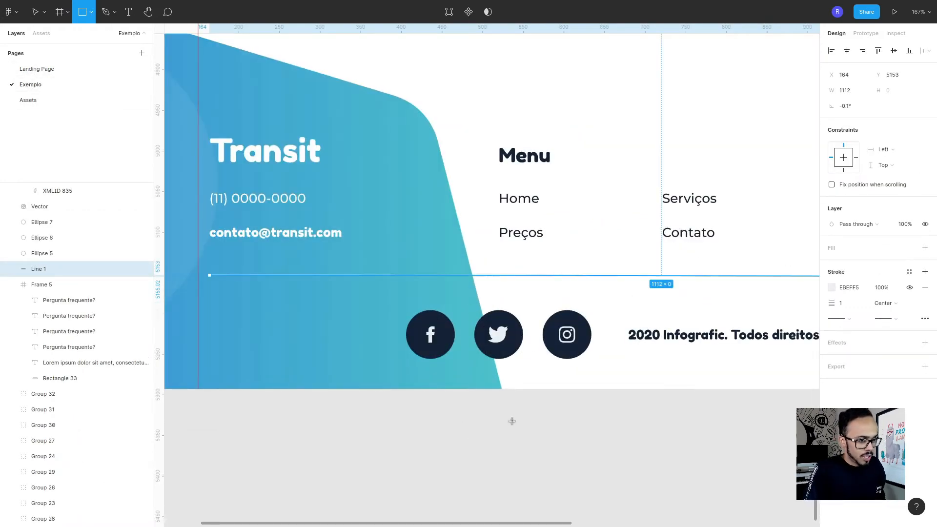
pyautogui.click(507, 439)
pyautogui.press('Delete')
pyautogui.click(430, 335)
pyautogui.keyDown('shift'); pyautogui.click(499, 335); pyautogui.keyUp('shift')
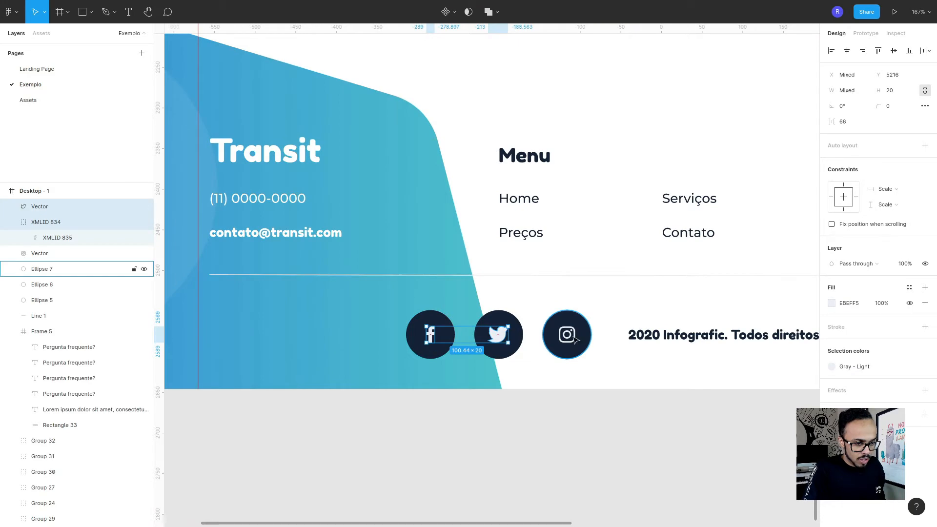
pyautogui.hotkey('ctrl', 'v')
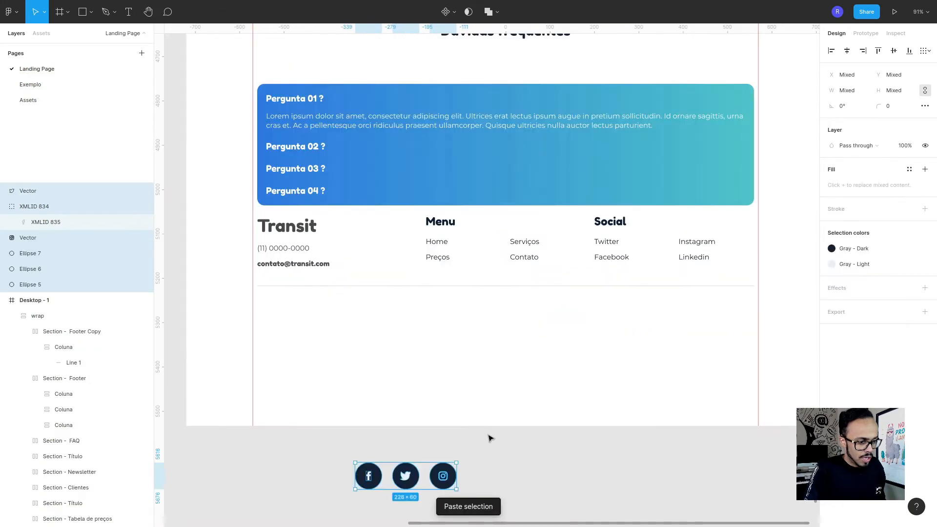
# Bring the footer copyright text from the Exemplo page beside the social icons, reading "2021 Infografic. Todos direitos reservados".
pyautogui.scroll(-3, 483, 418)
pyautogui.press('Escape')
pyautogui.click(30, 84)
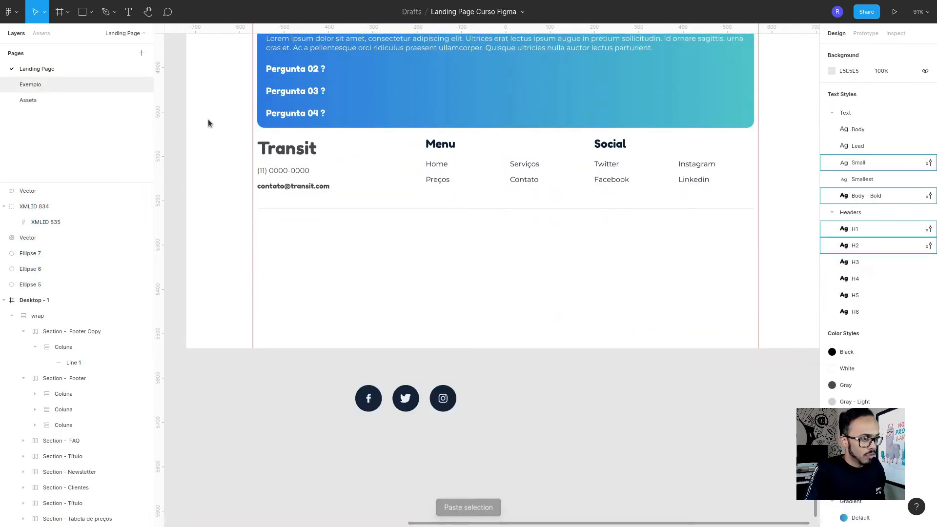
pyautogui.click(687, 342)
pyautogui.click(30, 69)
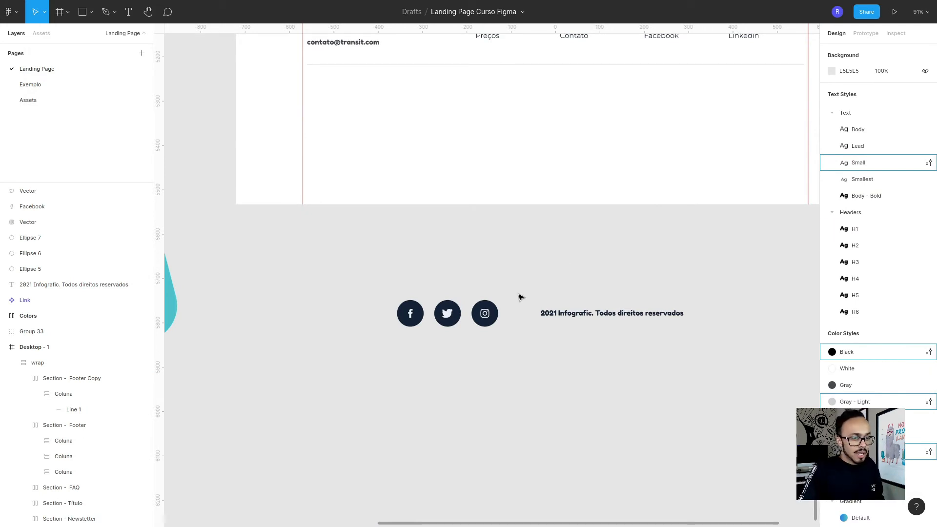
# Duplicate the Facebook glyph and place the copy on the empty canvas above the row of social icons.
pyautogui.scroll(5, 401, 347)
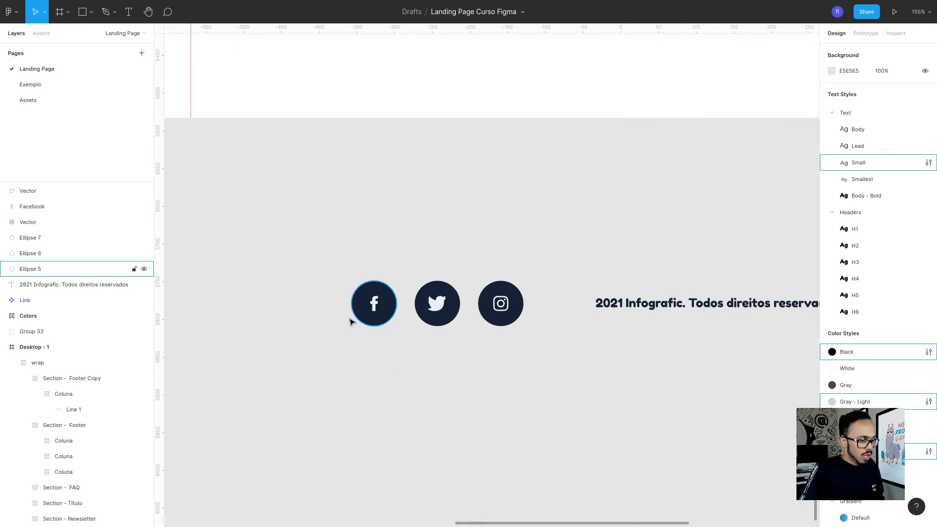
pyautogui.click(374, 309)
pyautogui.hotkey('ctrl', 'd')
pyautogui.moveTo(379, 306); pyautogui.dragTo(401, 201)
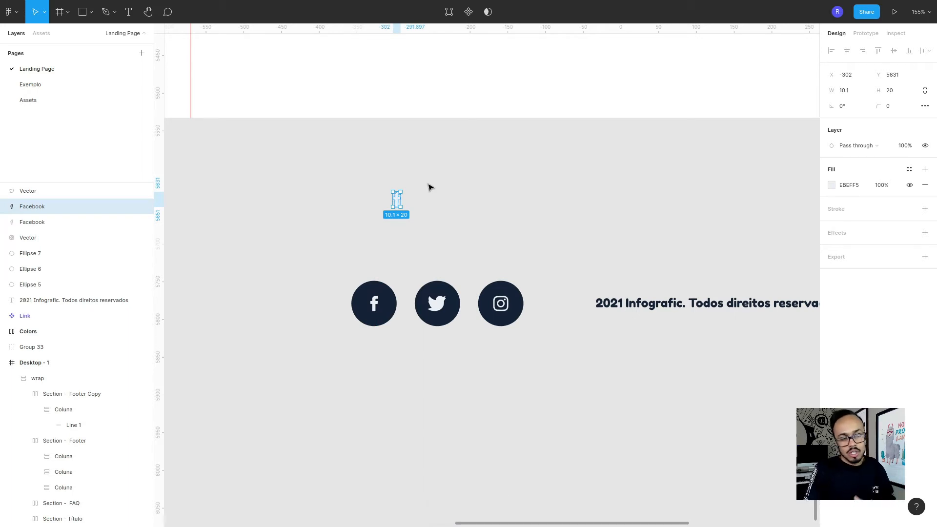
pyautogui.scroll(-3, 515, 329)
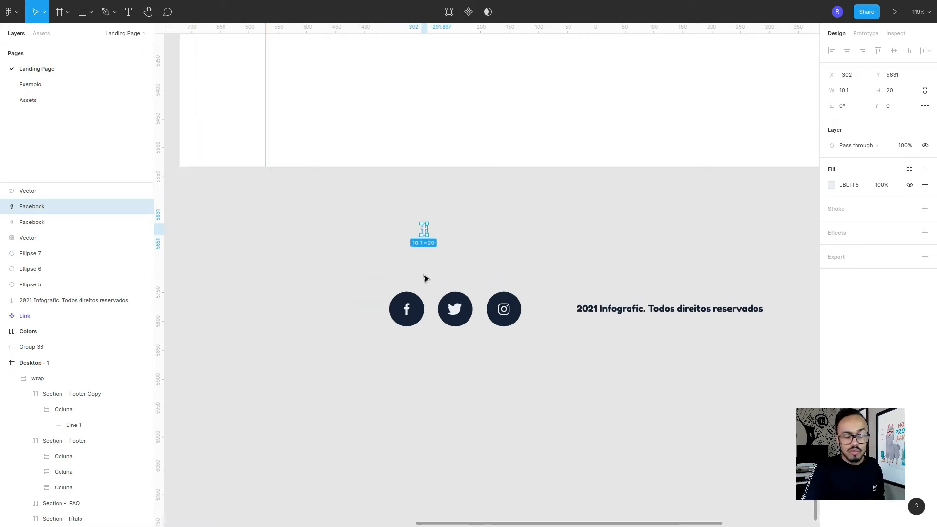
pyautogui.scroll(5, 501, 264)
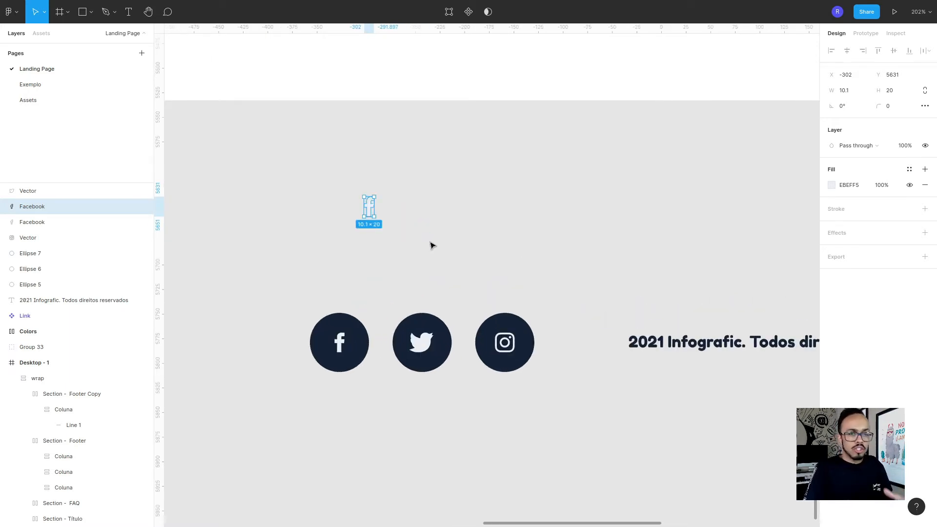
pyautogui.moveTo(287, 148); pyautogui.dragTo(423, 281)
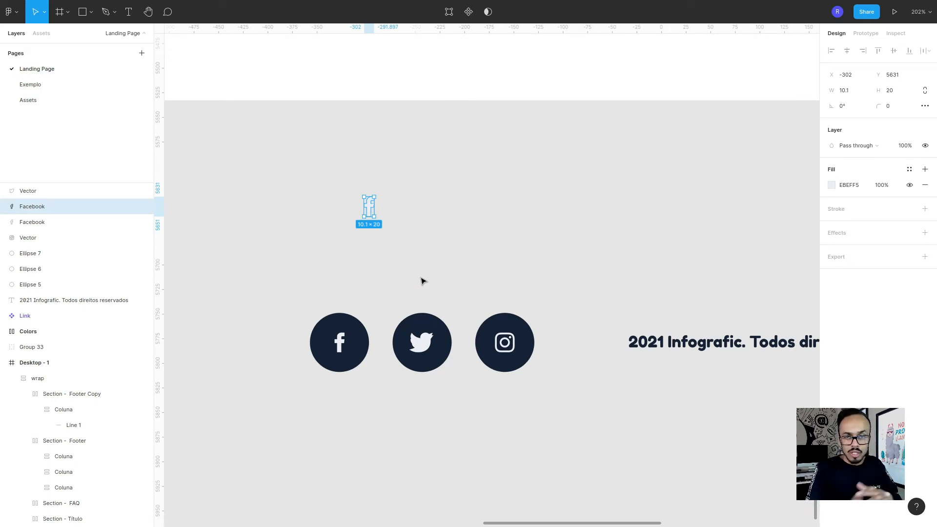
pyautogui.moveTo(335, 183); pyautogui.dragTo(410, 236)
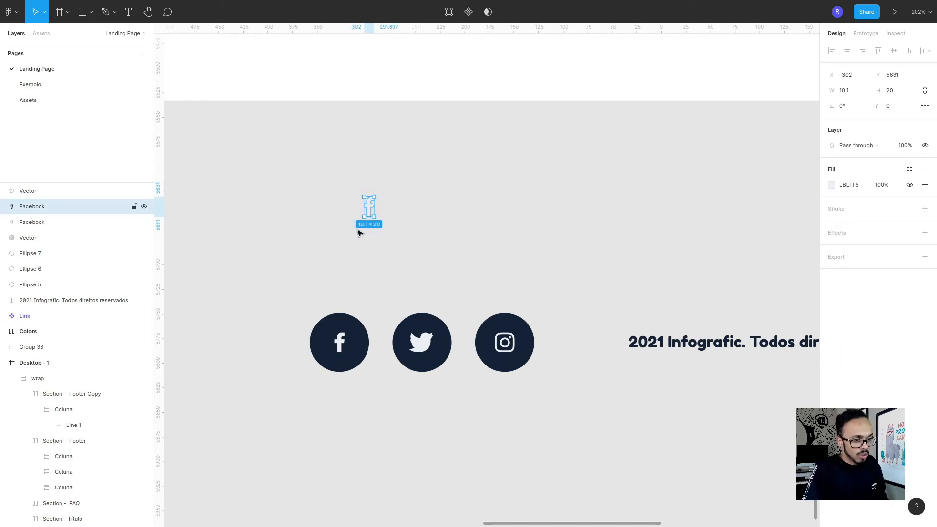
# Wrap the duplicated Facebook glyph in an auto layout frame and set the glyph's height to 24 with constrained proportions.
pyautogui.hotkey('shift', 'a')
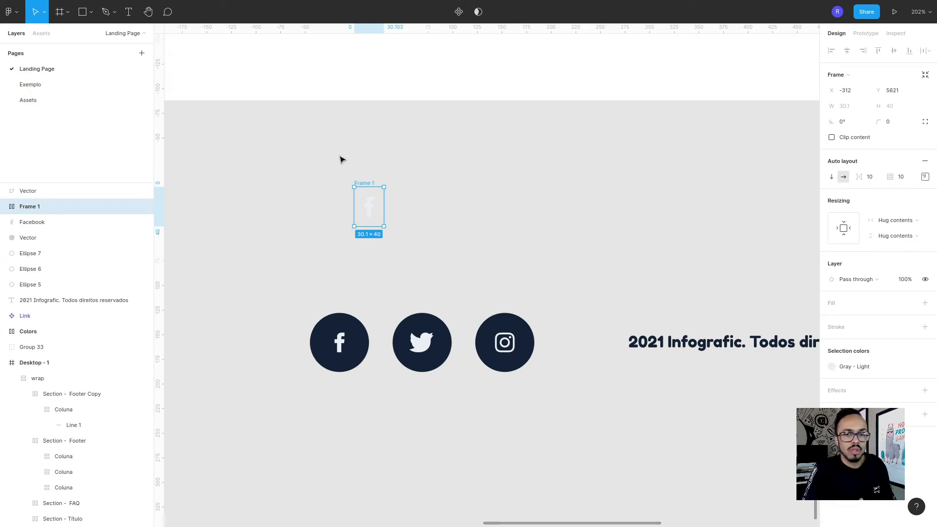
pyautogui.click(4, 207)
pyautogui.click(44, 224)
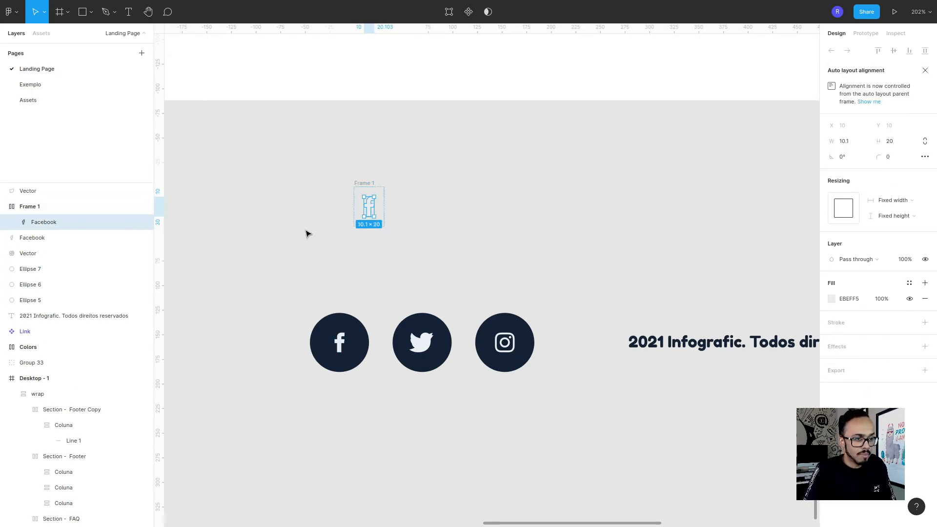
pyautogui.click(927, 143)
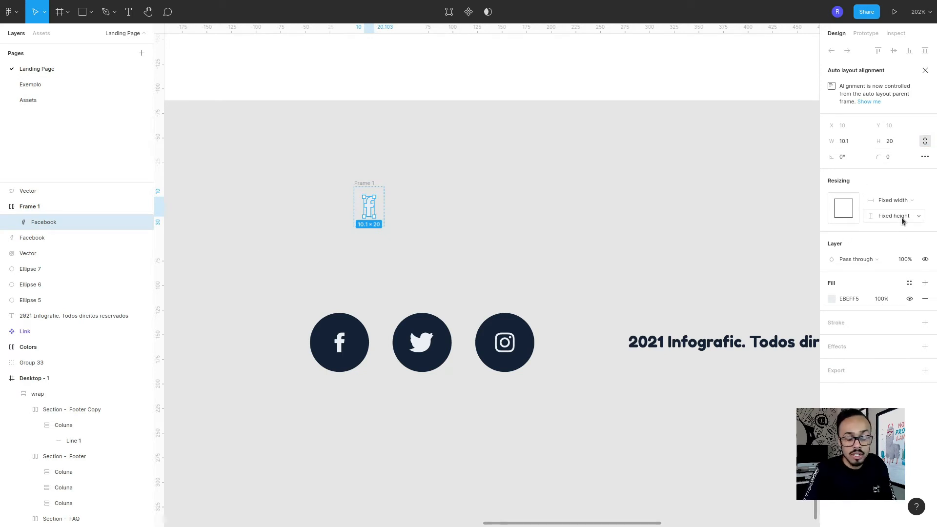
pyautogui.click(897, 144)
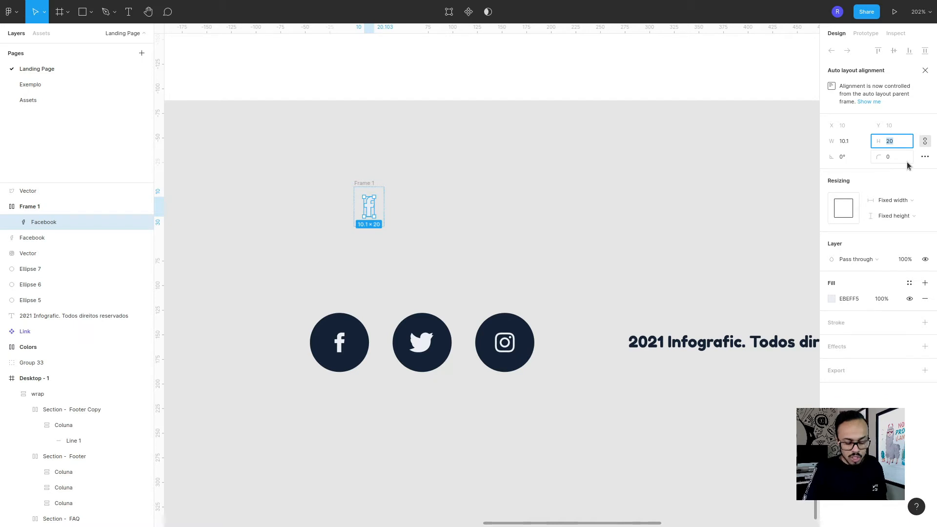
pyautogui.press('Return')
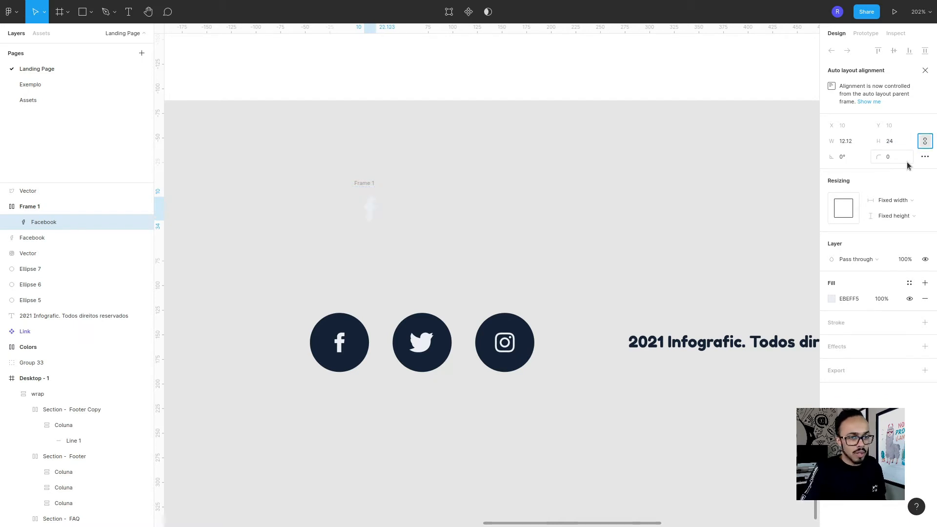
# Set both the padding and the item spacing of the glyph's auto layout frame to 0.
pyautogui.click(28, 207)
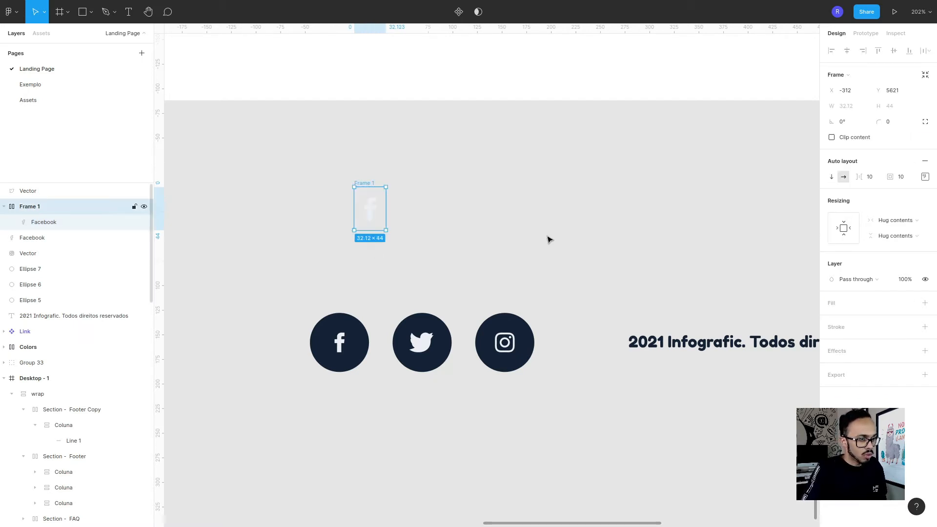
pyautogui.click(903, 179)
pyautogui.write('0')
pyautogui.press('Tab')
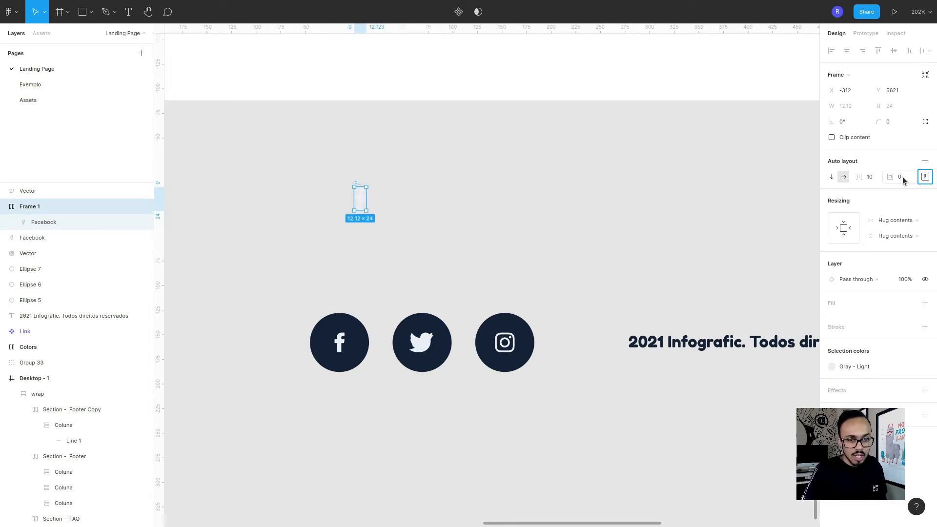
pyautogui.click(871, 179)
pyautogui.write('0')
pyautogui.press('Tab')
# Give the auto layout frame a fixed size of 24 × 24 and centre the glyph inside it.
pyautogui.click(851, 230)
pyautogui.click(845, 223)
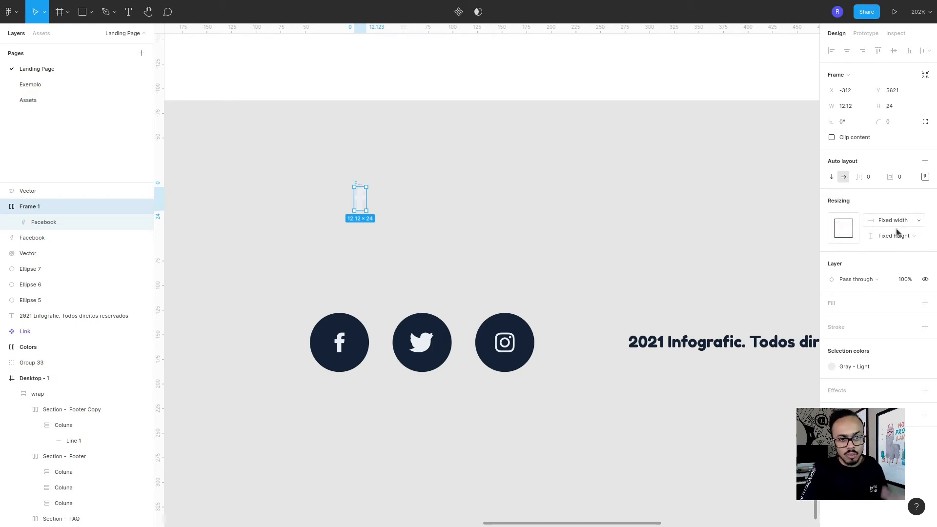
pyautogui.click(853, 112)
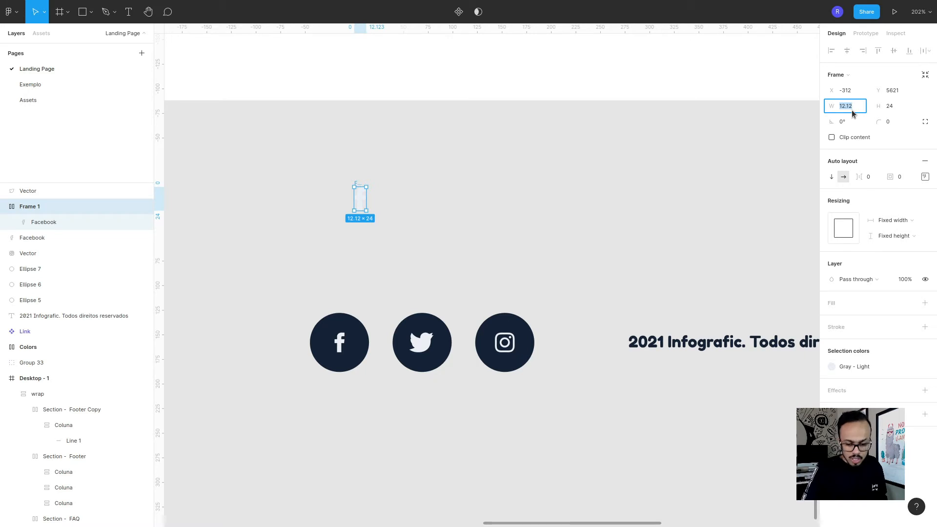
pyautogui.press('Return')
pyautogui.click(925, 177)
pyautogui.moveTo(326, 152); pyautogui.dragTo(442, 253)
pyautogui.scroll(10, 356, 188)
pyautogui.scroll(-6, 382, 241)
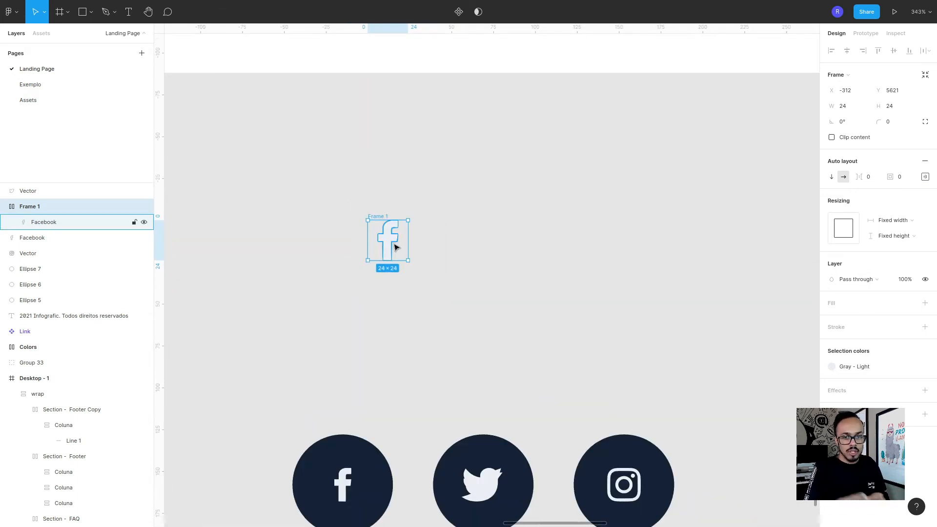
pyautogui.click(377, 213)
pyautogui.moveTo(314, 172); pyautogui.dragTo(476, 292)
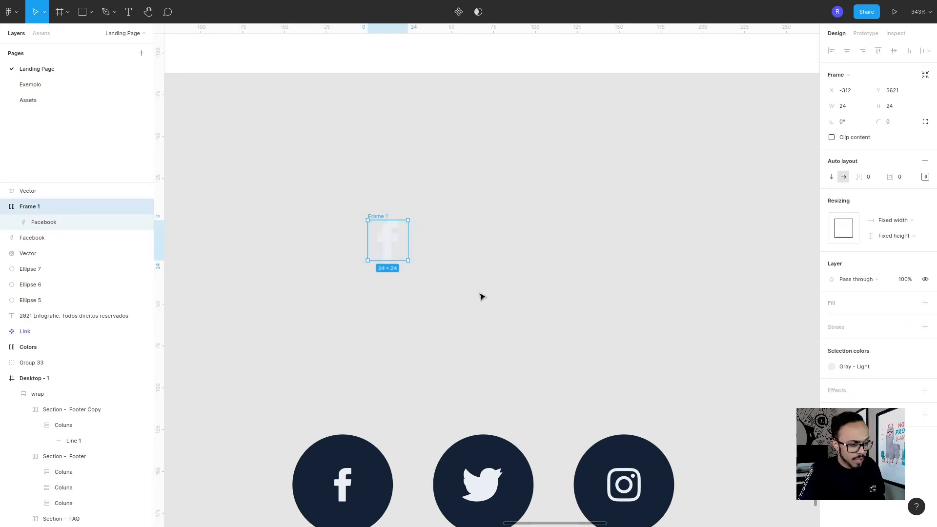
# Rename the frame as "Icon - facebook" and the glyph layer inside it as "Vector".
pyautogui.doubleClick(33, 207)
pyautogui.write('Icon - facebook')
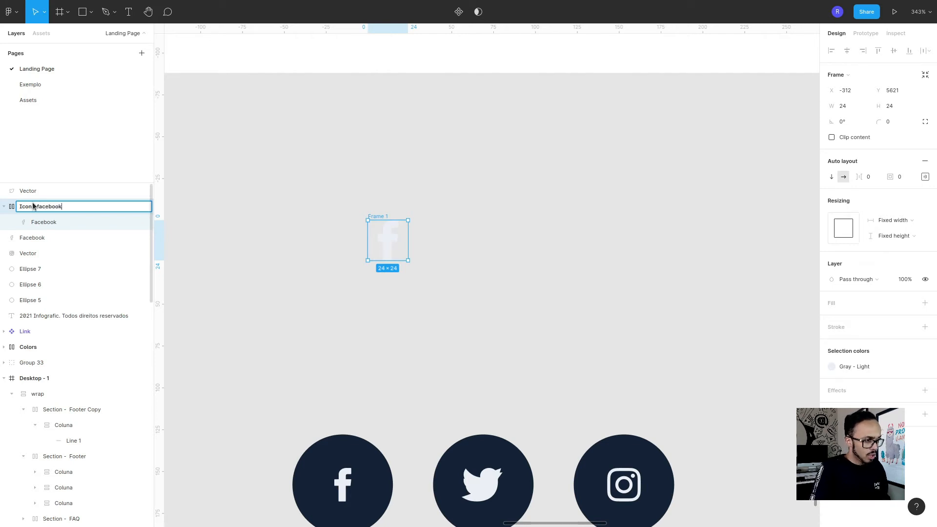
pyautogui.press('Return')
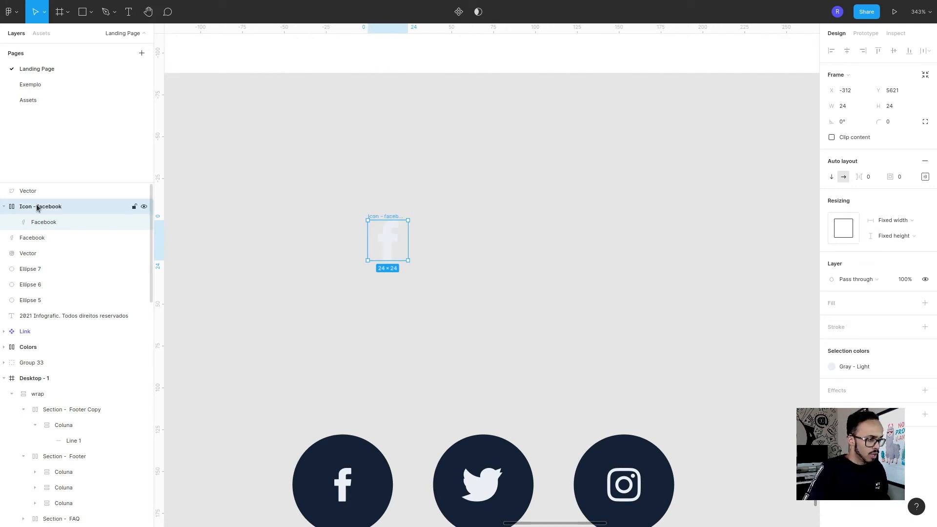
pyautogui.doubleClick(39, 223)
pyautogui.doubleClick(36, 221)
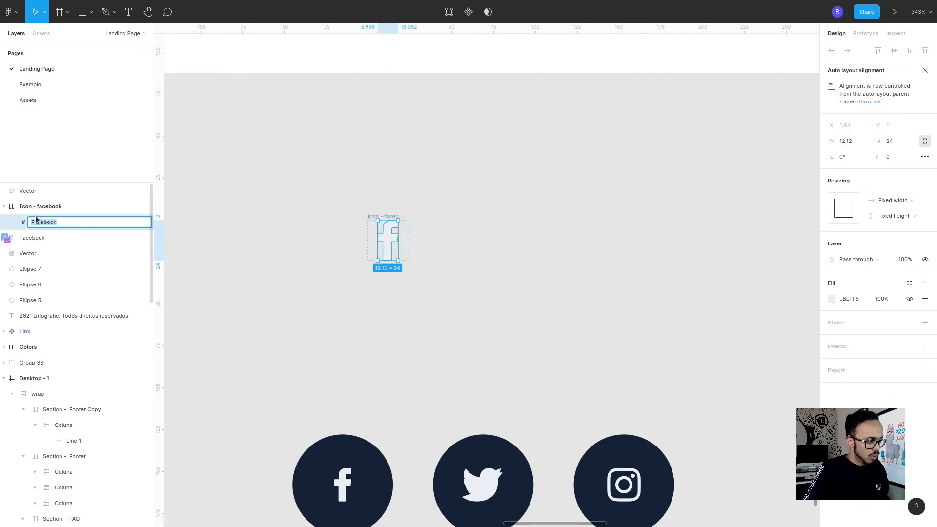
pyautogui.write('Vector')
pyautogui.press('Return')
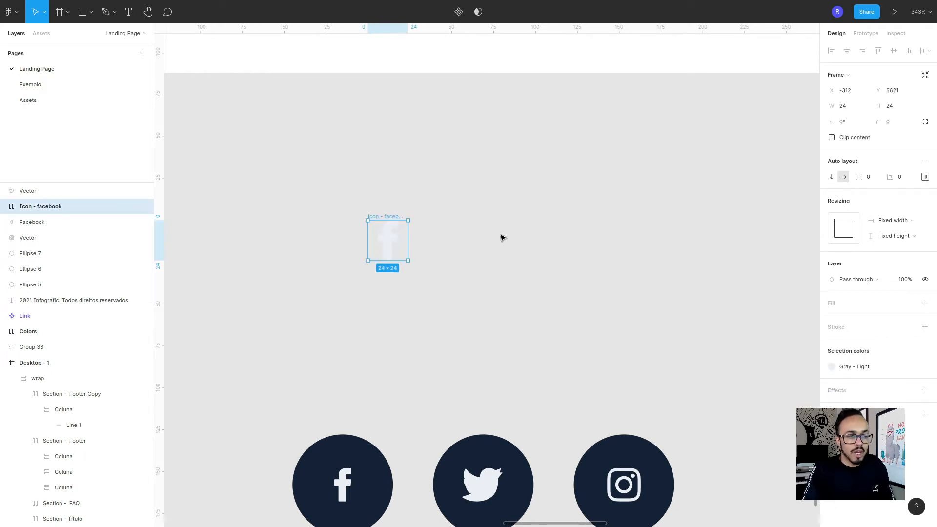
pyautogui.moveTo(300, 195); pyautogui.dragTo(461, 317)
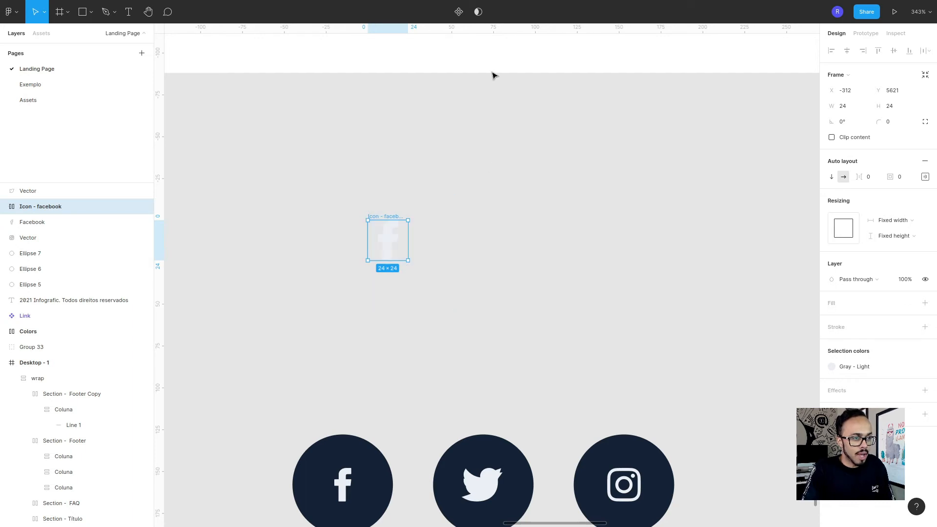
# Turn the Icon - facebook frame into a component and shorten its name to "Icon".
pyautogui.click(459, 12)
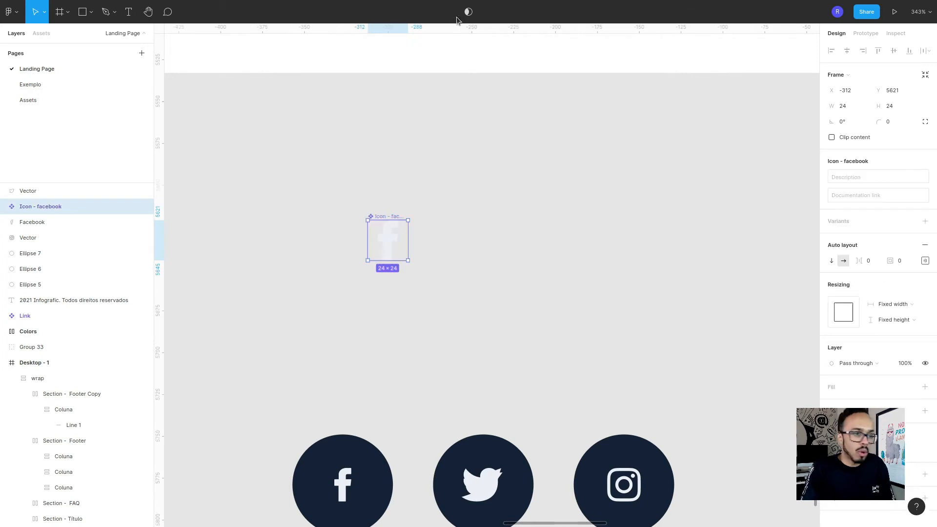
pyautogui.moveTo(342, 182); pyautogui.dragTo(450, 275)
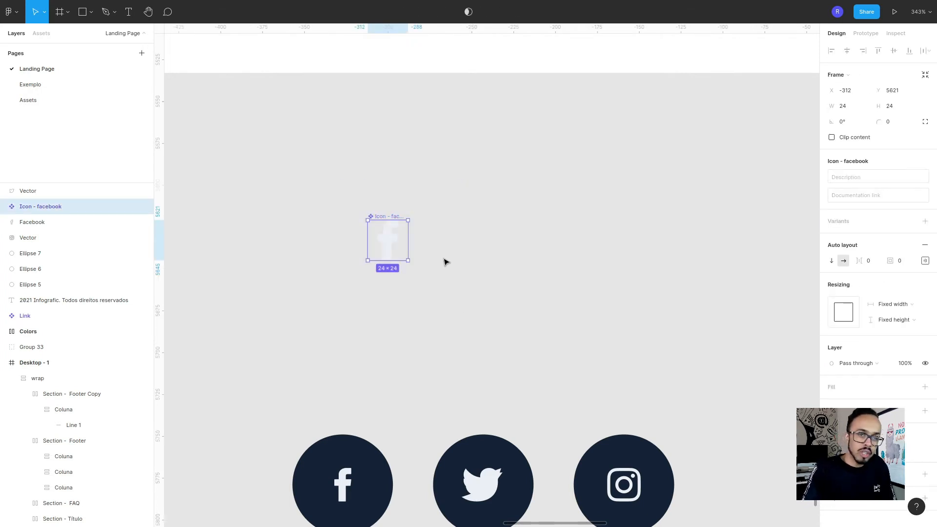
pyautogui.doubleClick(42, 207)
pyautogui.click(38, 207)
pyautogui.moveTo(37, 207); pyautogui.dragTo(74, 206)
pyautogui.press('BackSpace')
pyautogui.press('BackSpace')
pyautogui.press('BackSpace')
pyautogui.press('Return')
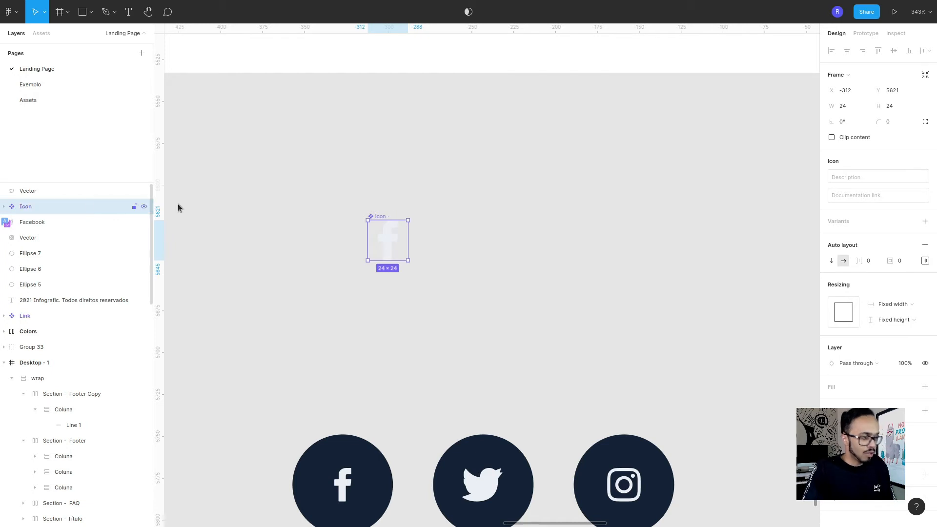
pyautogui.moveTo(344, 162); pyautogui.dragTo(459, 300)
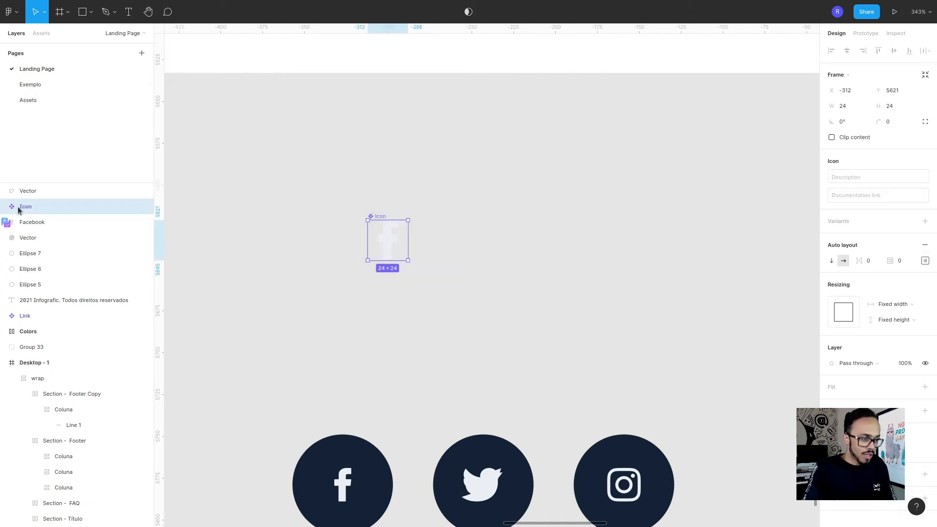
# Rename the glyph layer inside the Icon component as "Facebook".
pyautogui.press('Return')
pyautogui.doubleClick(33, 224)
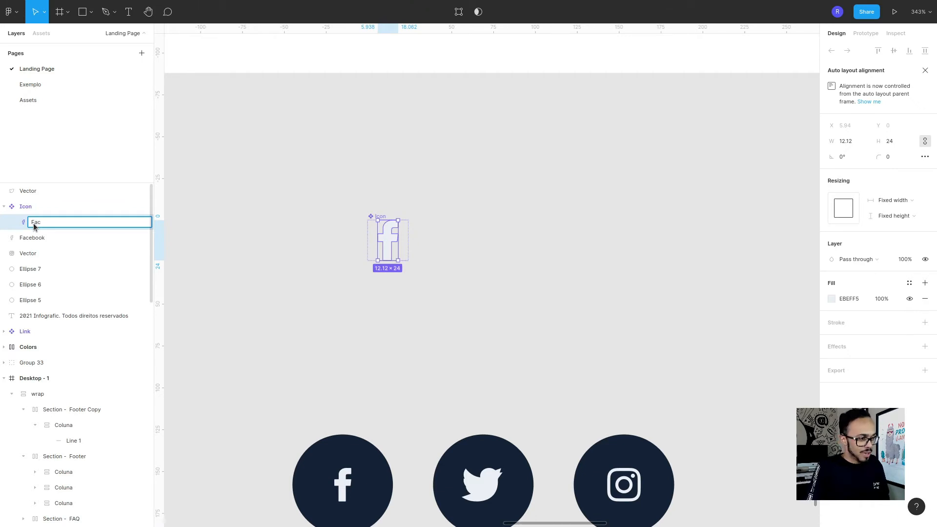
pyautogui.press('Return')
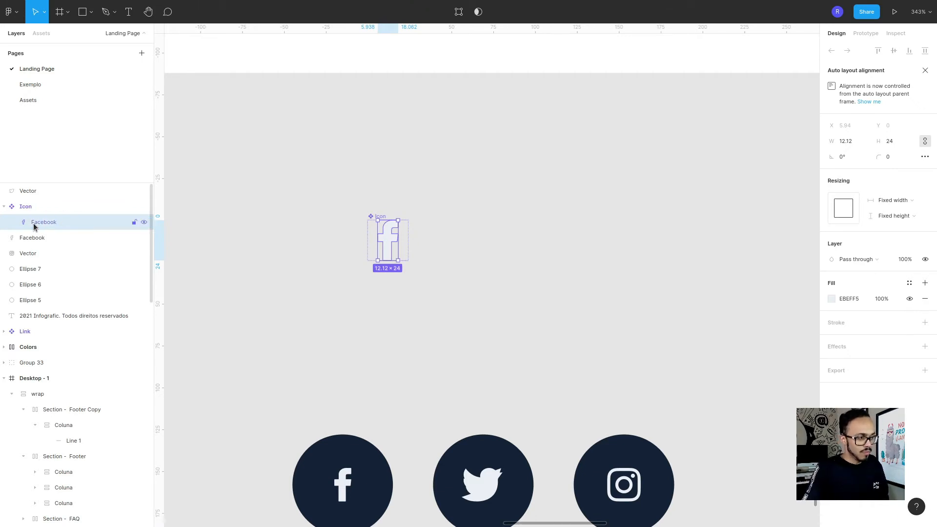
# Add a variant to the Icon component and name it "Twitter".
pyautogui.click(33, 210)
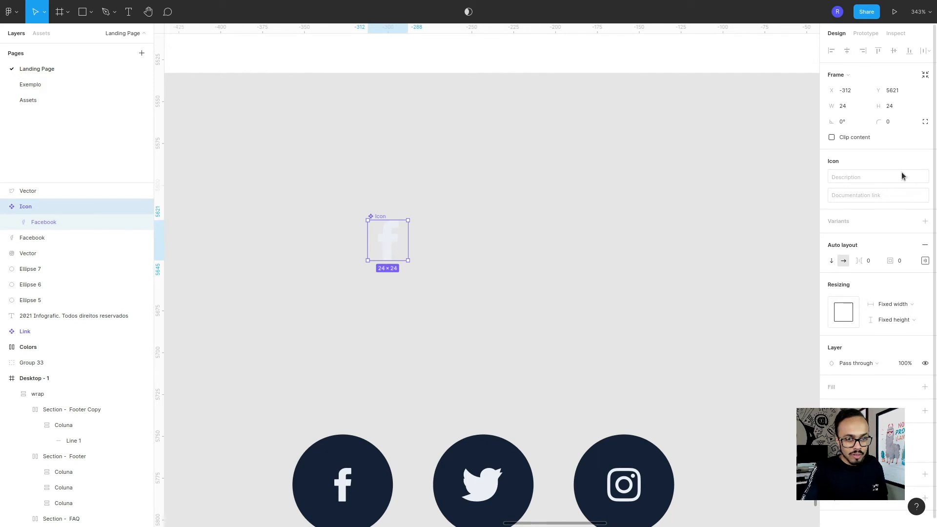
pyautogui.moveTo(322, 185); pyautogui.dragTo(491, 295)
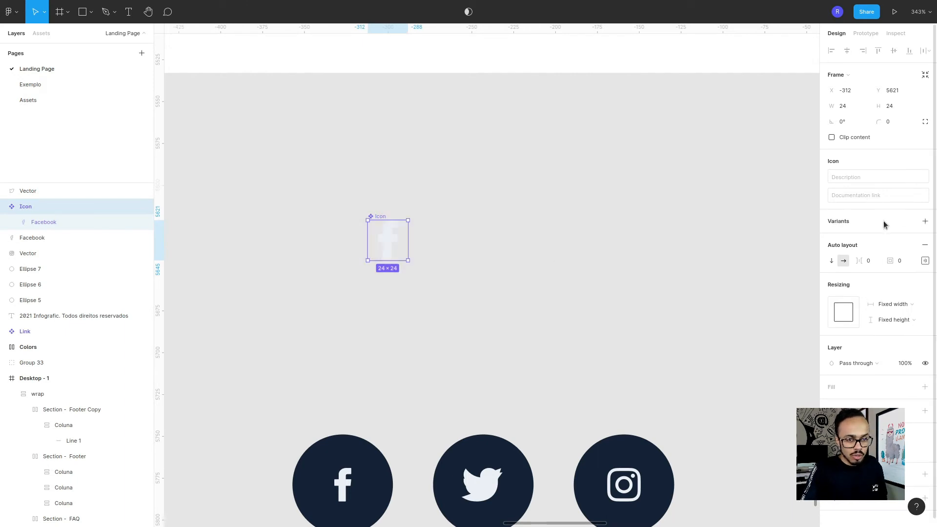
pyautogui.click(925, 221)
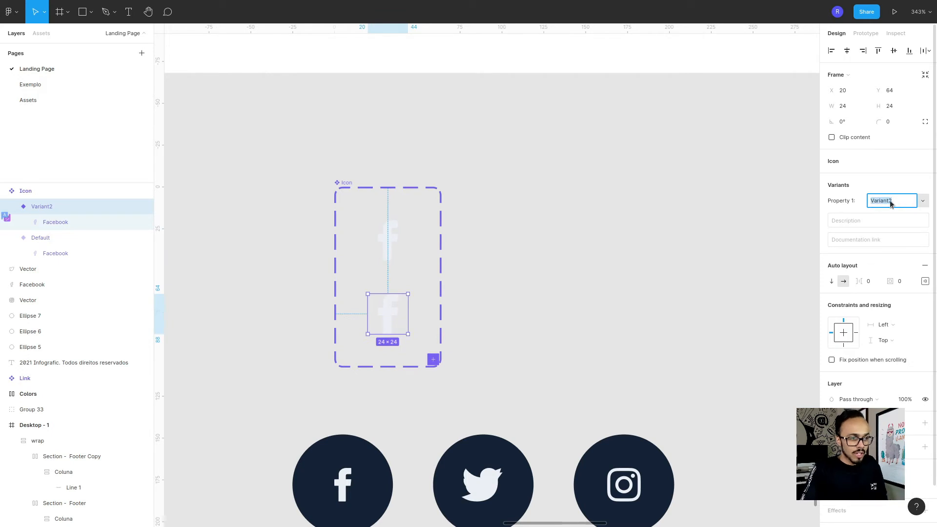
pyautogui.write('Twitter')
pyautogui.press('Return')
pyautogui.press('Escape')
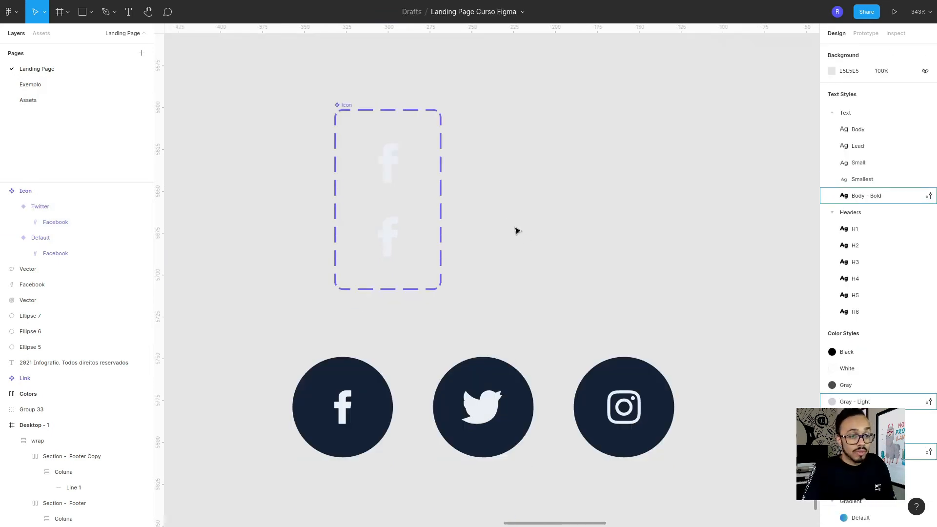
# Delete the Facebook glyph from the Twitter variant and paste a copy of the bird vector onto the empty canvas beside the component set.
pyautogui.click(42, 210)
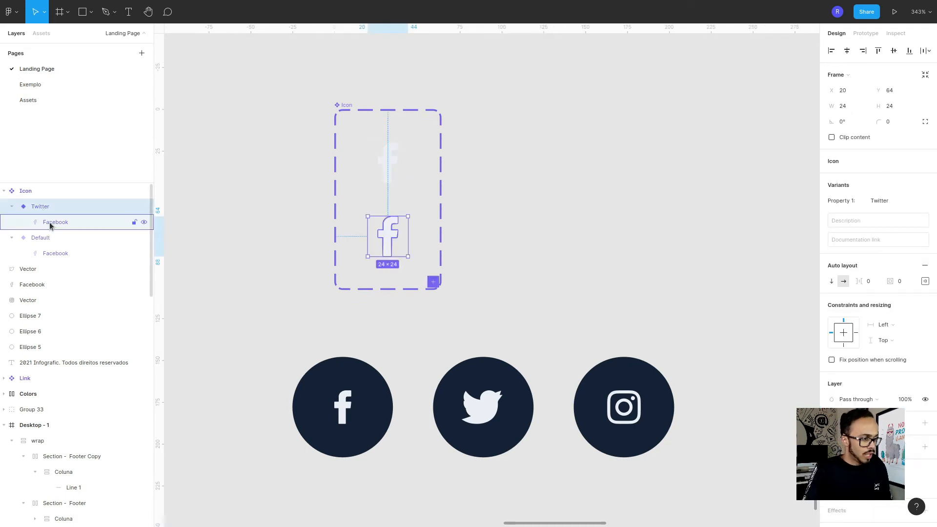
pyautogui.click(77, 223)
pyautogui.press('Delete')
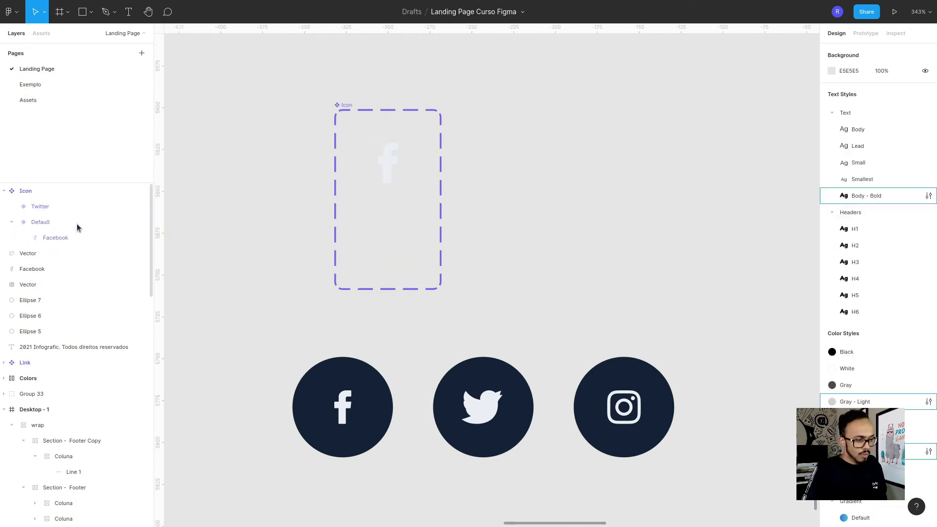
pyautogui.hotkey('ctrl', 'v')
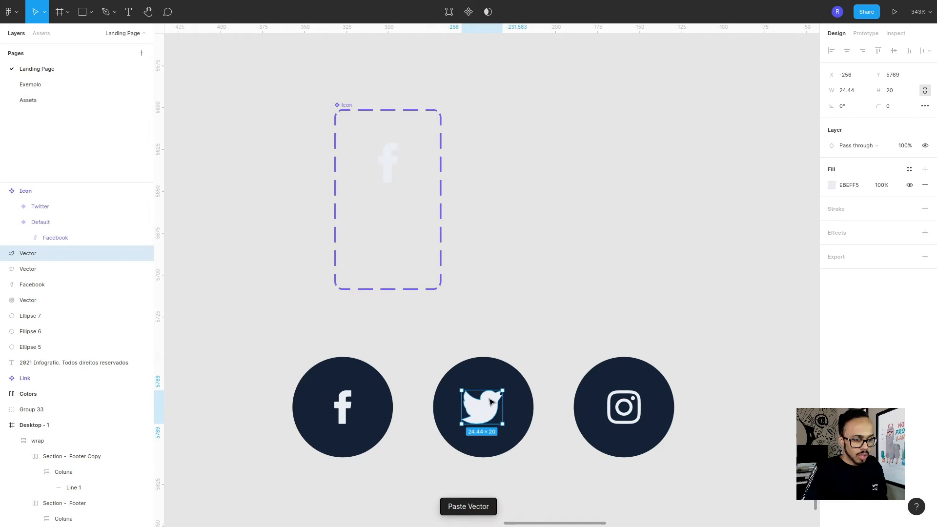
pyautogui.moveTo(488, 399); pyautogui.dragTo(557, 193)
pyautogui.moveTo(632, 270); pyautogui.dragTo(539, 158)
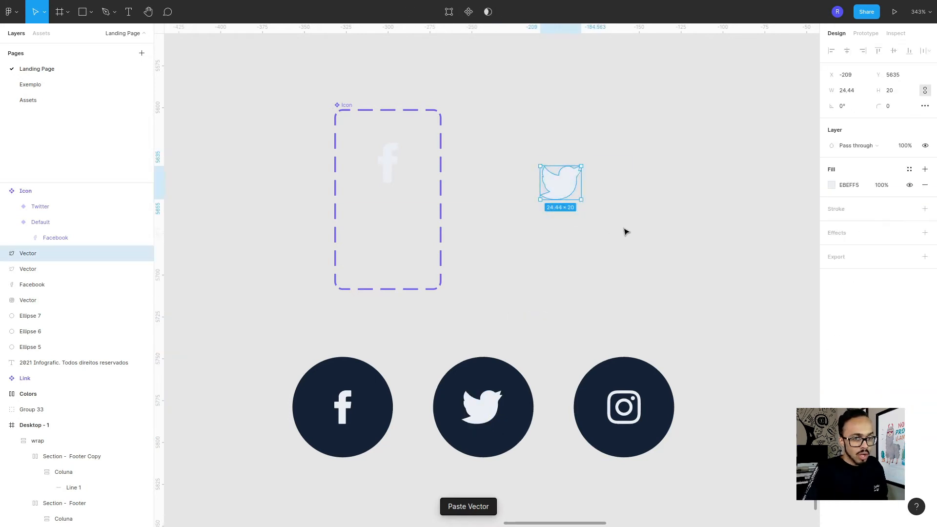
# Set the bird copy's width to 24 with locked proportions and move it into the Twitter variant.
pyautogui.click(851, 92)
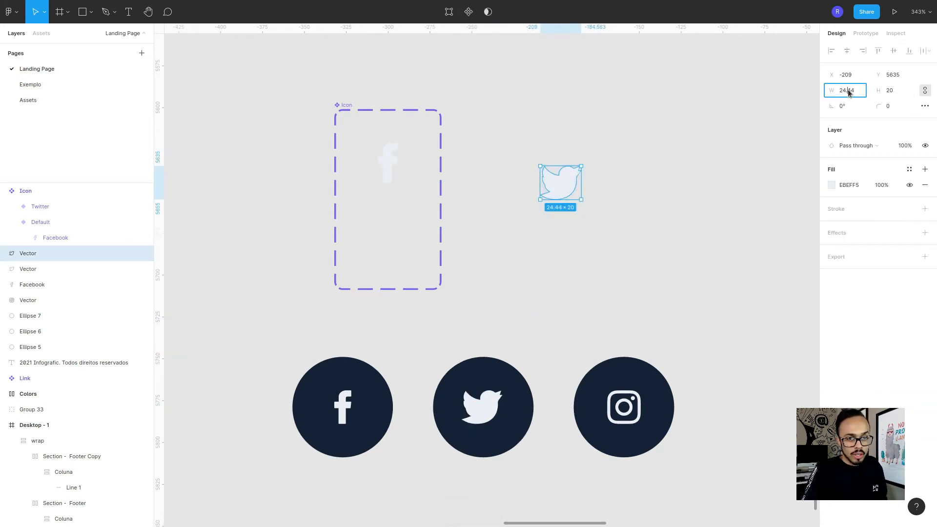
pyautogui.write('24')
pyautogui.press('Return')
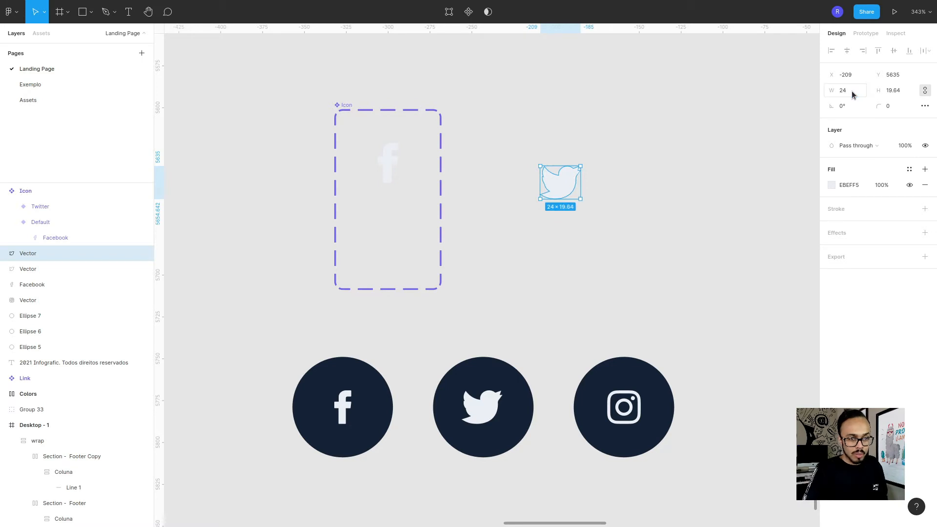
pyautogui.click(854, 91)
pyautogui.moveTo(562, 192); pyautogui.dragTo(391, 253)
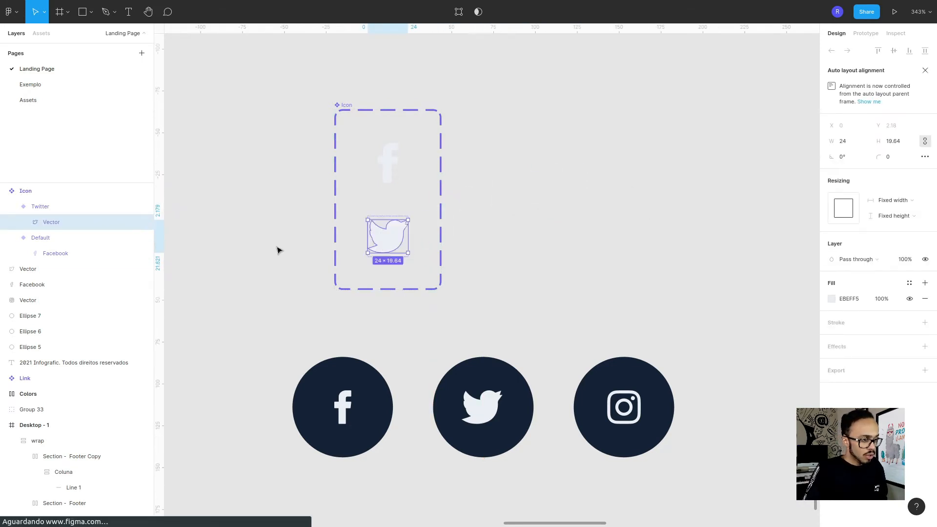
pyautogui.doubleClick(47, 237)
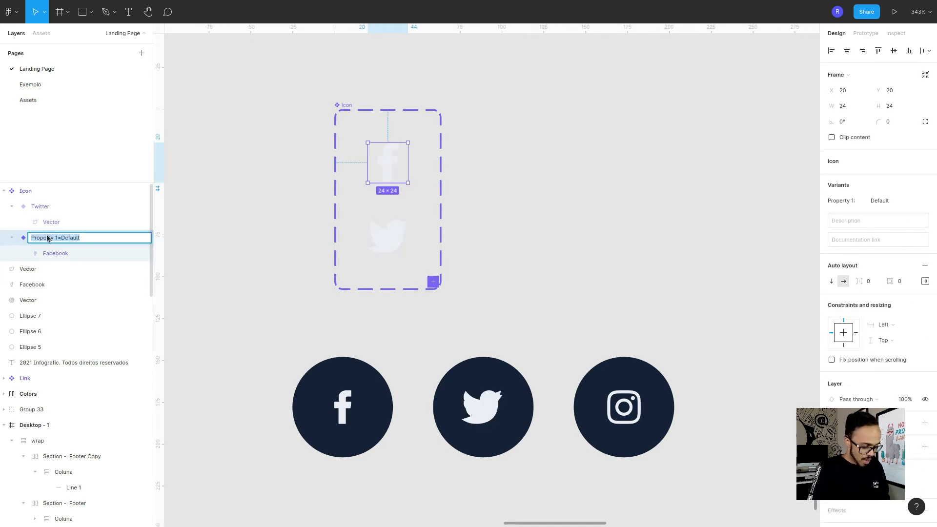
pyautogui.press('Right')
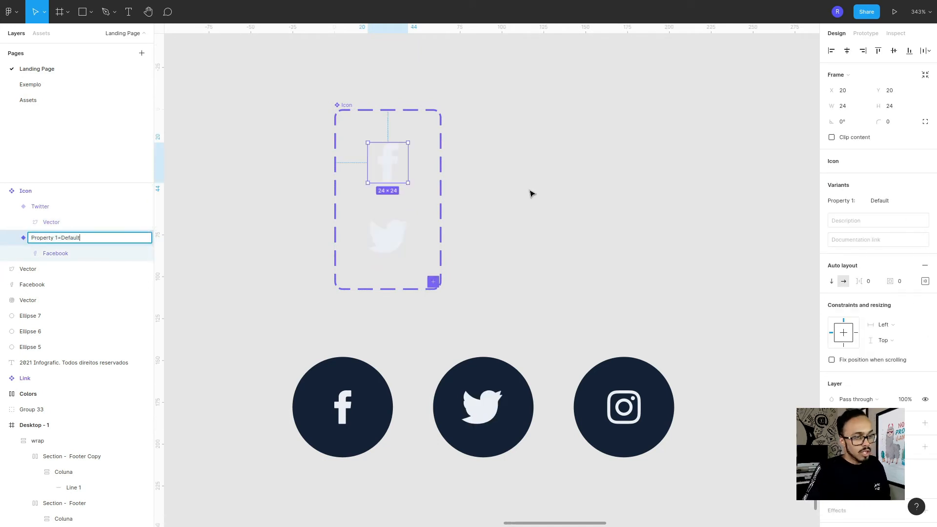
pyautogui.click(530, 191)
pyautogui.click(57, 239)
pyautogui.doubleClick(47, 239)
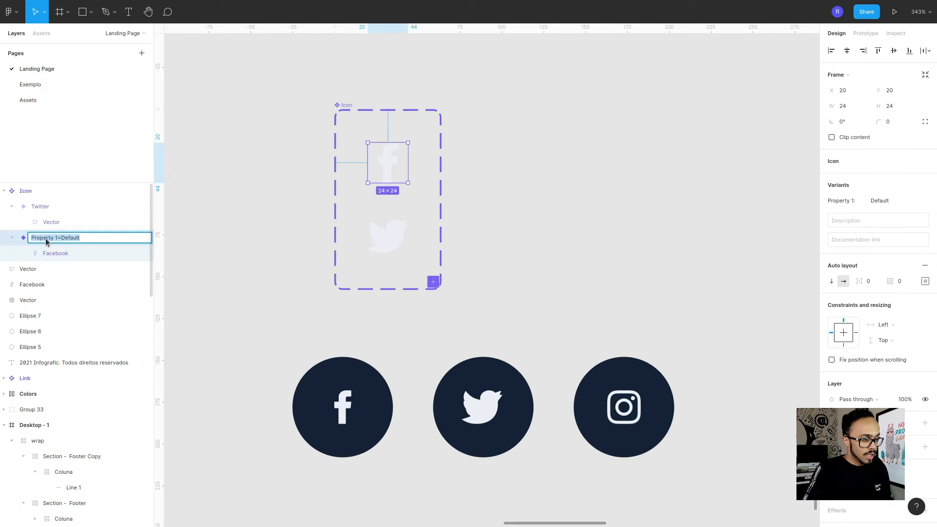
pyautogui.click(508, 207)
# Rename the Icon component set's variant property as "Icon".
pyautogui.click(21, 191)
pyautogui.click(859, 239)
pyautogui.hotkey('ctrl', 'a')
pyautogui.write('P')
pyautogui.write('con')
pyautogui.press('Return')
# Rename the Default variant value of the Icon property as "Facebook".
pyautogui.doubleClick(839, 252)
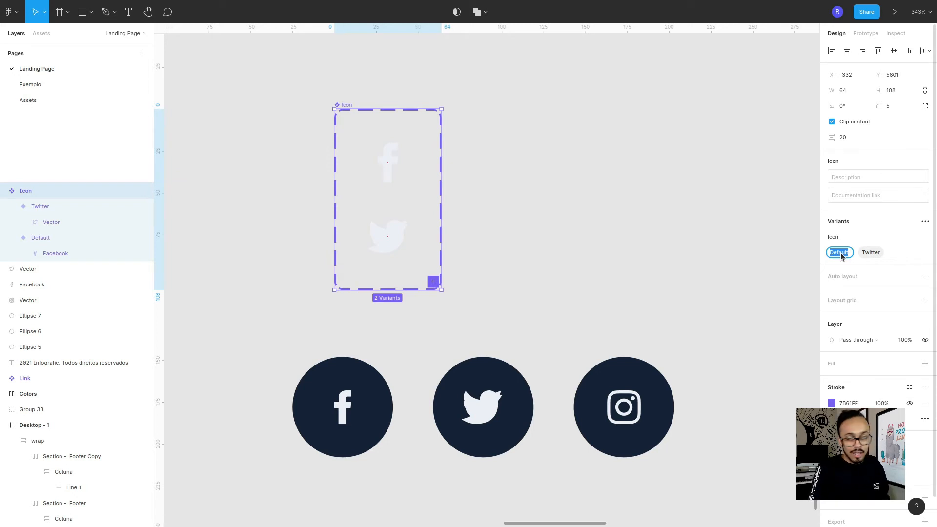
pyautogui.write('Facebook')
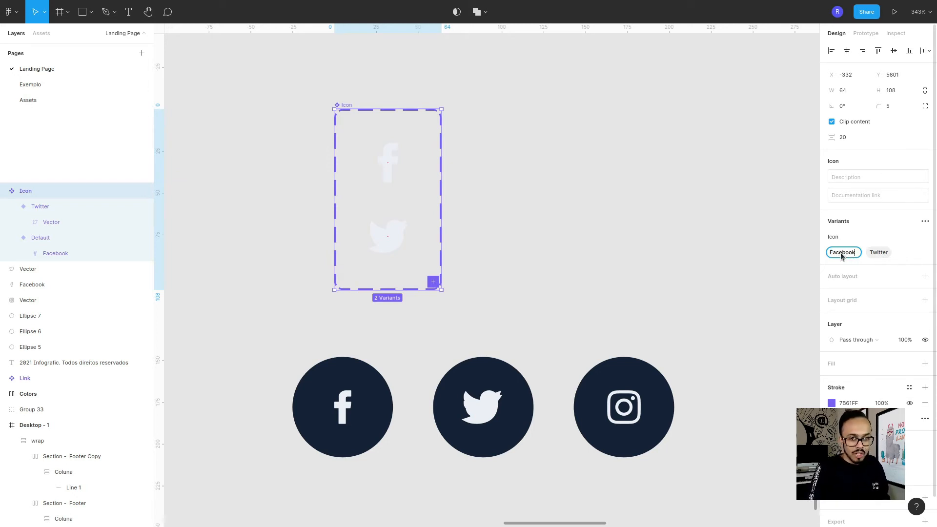
pyautogui.press('Return')
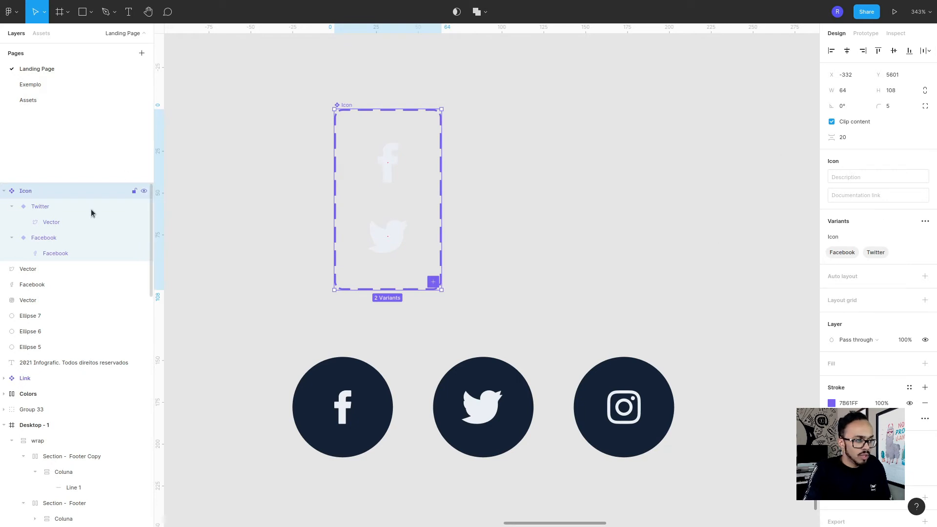
# Add a third variant to the Icon component set and name it "Instagram".
pyautogui.click(925, 222)
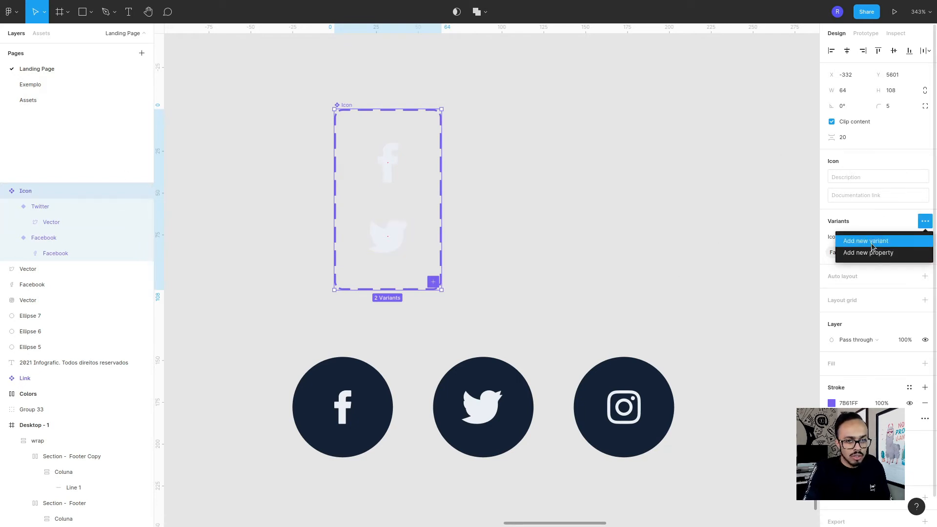
pyautogui.click(873, 243)
pyautogui.write('Instag')
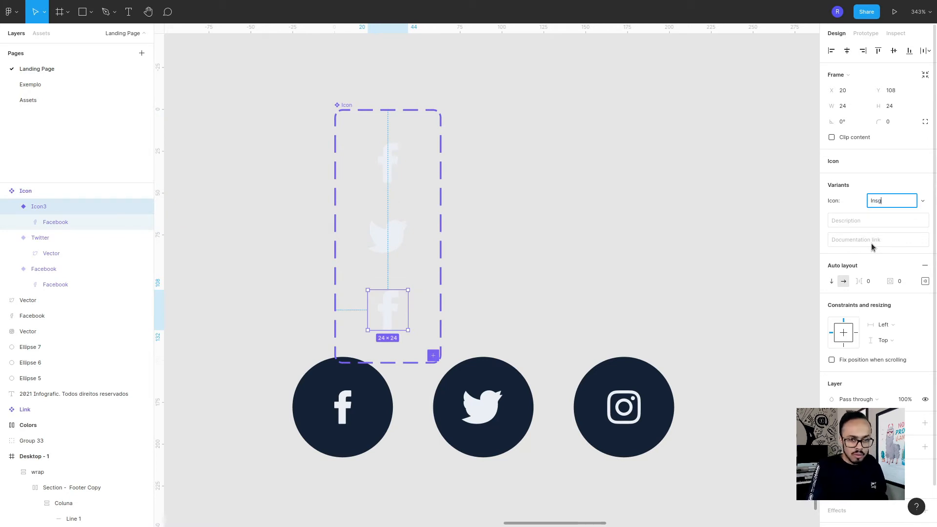
pyautogui.write('ram')
pyautogui.press('Return')
# Delete the Facebook glyph from the Instagram variant and place a duplicate of the Instagram vector on the empty canvas.
pyautogui.click(42, 226)
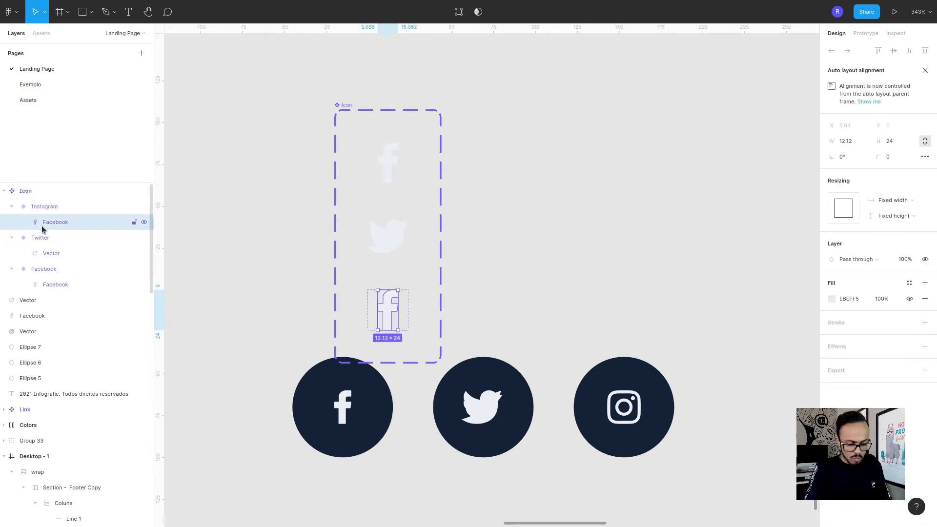
pyautogui.press('Delete')
pyautogui.click(44, 316)
pyautogui.hotkey('ctrl', 'd')
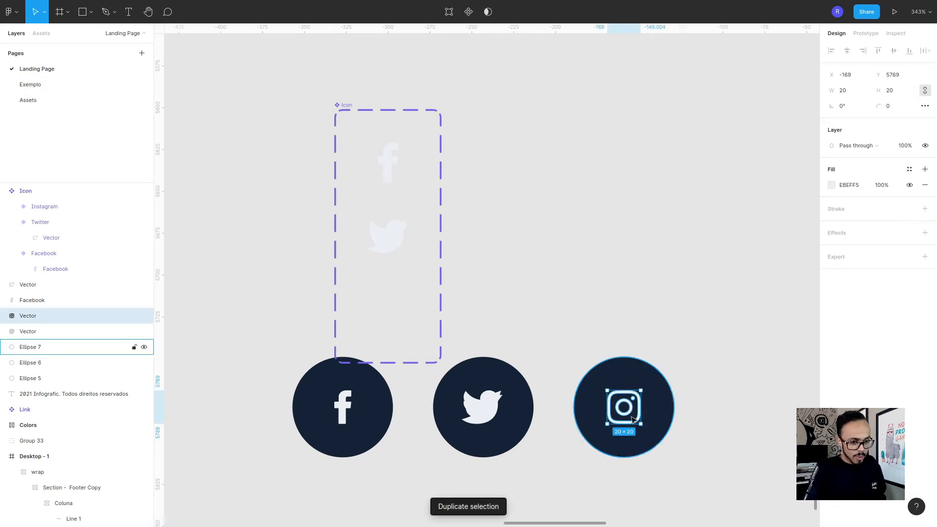
pyautogui.moveTo(633, 419); pyautogui.dragTo(604, 215)
# Resize the duplicated Instagram vector to 24 × 24.
pyautogui.click(852, 91)
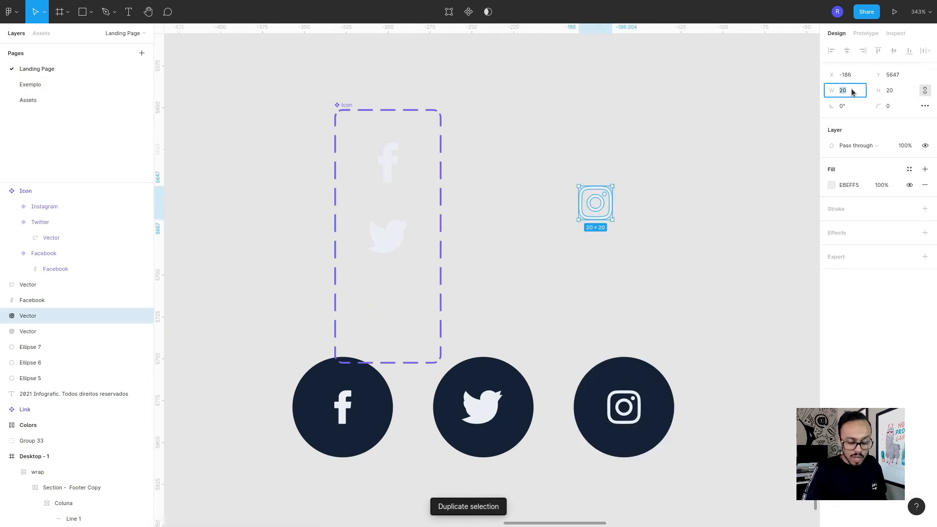
pyautogui.write('24')
pyautogui.press('Tab')
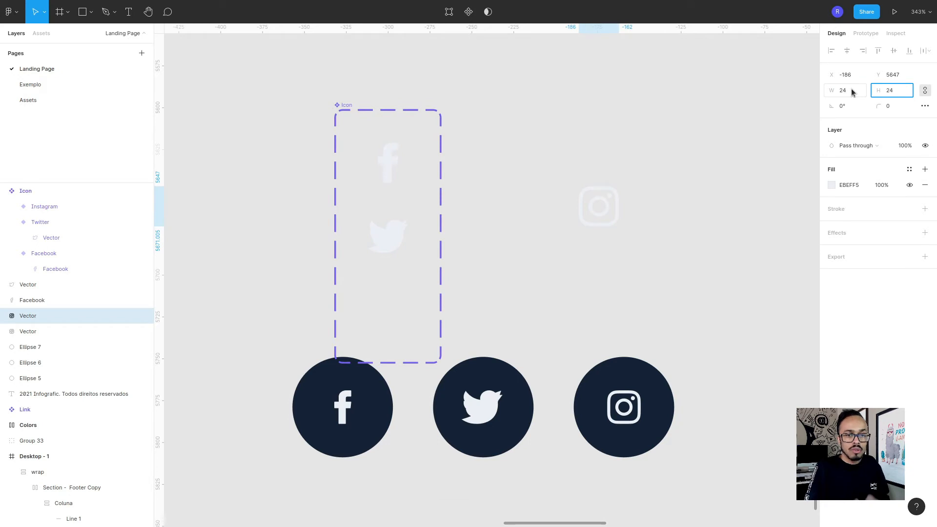
pyautogui.write('24')
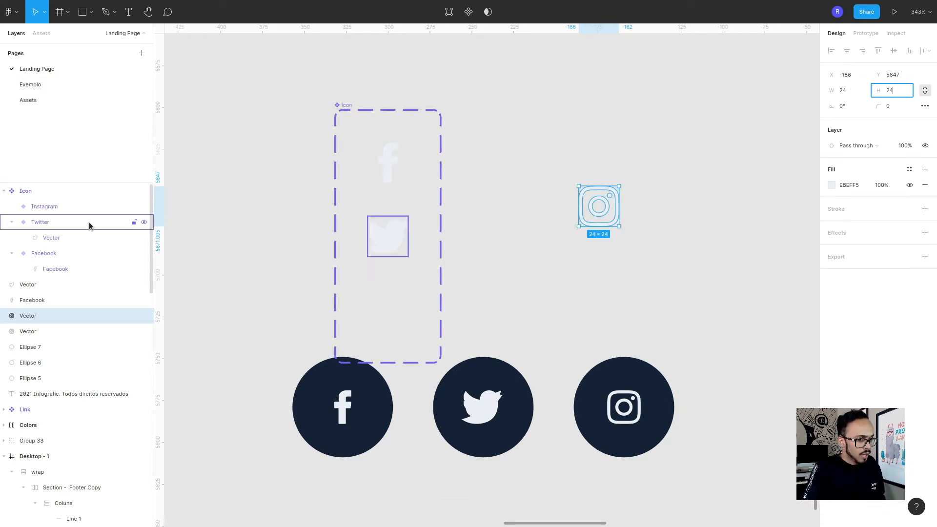
pyautogui.moveTo(531, 155); pyautogui.dragTo(637, 240)
# Move the resized glyph into the Instagram variant and shift the Icon component set clear of the dark circles.
pyautogui.hotkey('ctrl', 'x')
pyautogui.click(116, 206)
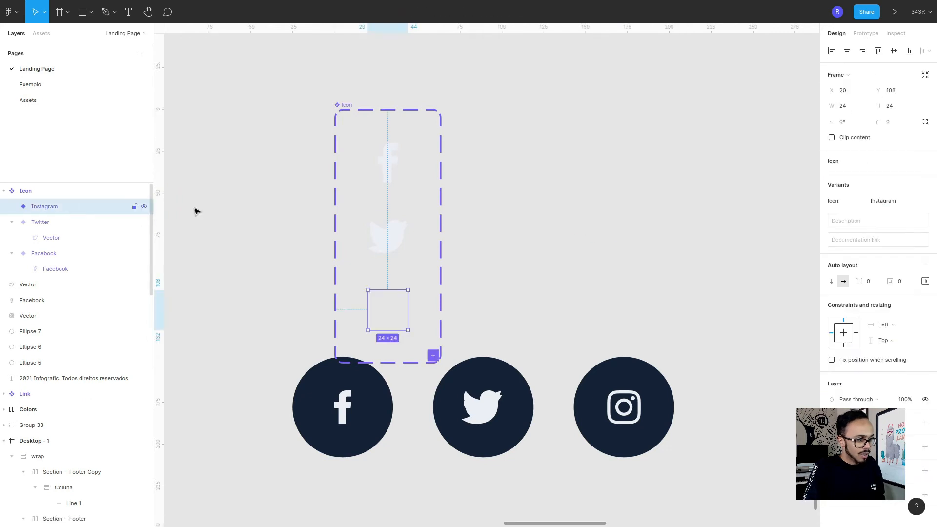
pyautogui.hotkey('ctrl', 'v')
pyautogui.moveTo(346, 106); pyautogui.dragTo(274, 63)
pyautogui.click(506, 218)
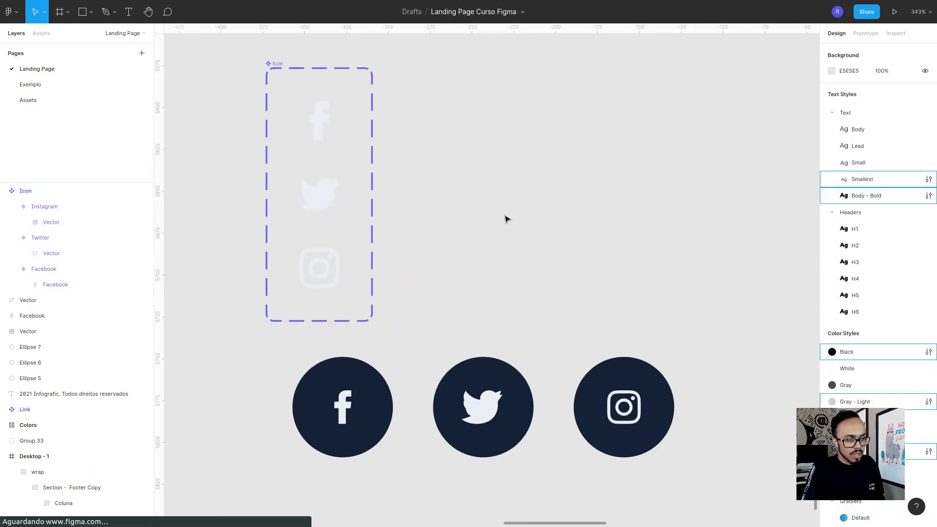
# Place an Icon component instance beside the component set and switch its Icon property to Twitter, Facebook and finally Instagram.
pyautogui.click(43, 34)
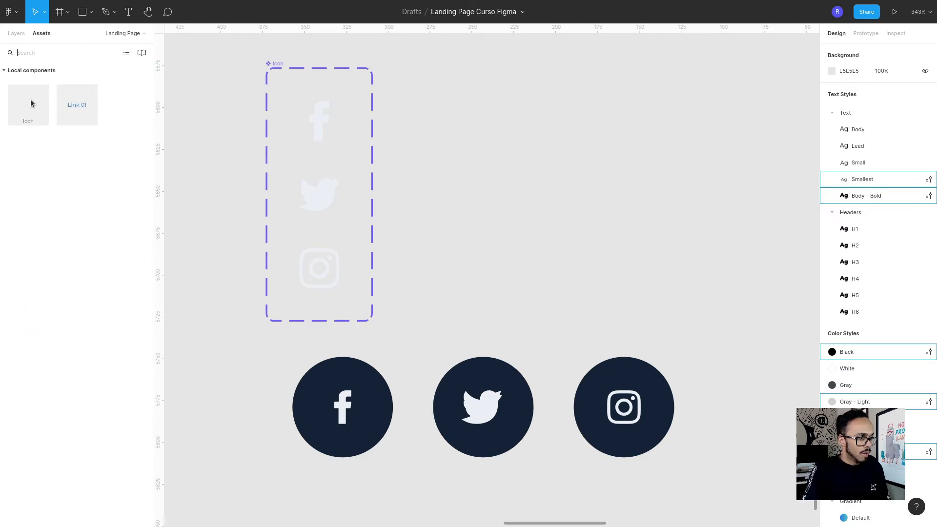
pyautogui.moveTo(67, 117); pyautogui.dragTo(507, 198)
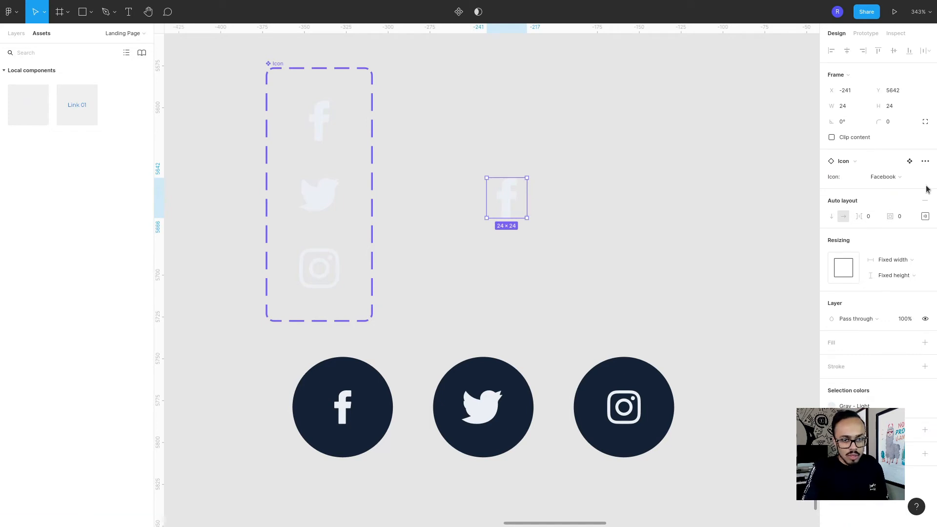
pyautogui.click(886, 179)
pyautogui.click(893, 188)
pyautogui.click(891, 178)
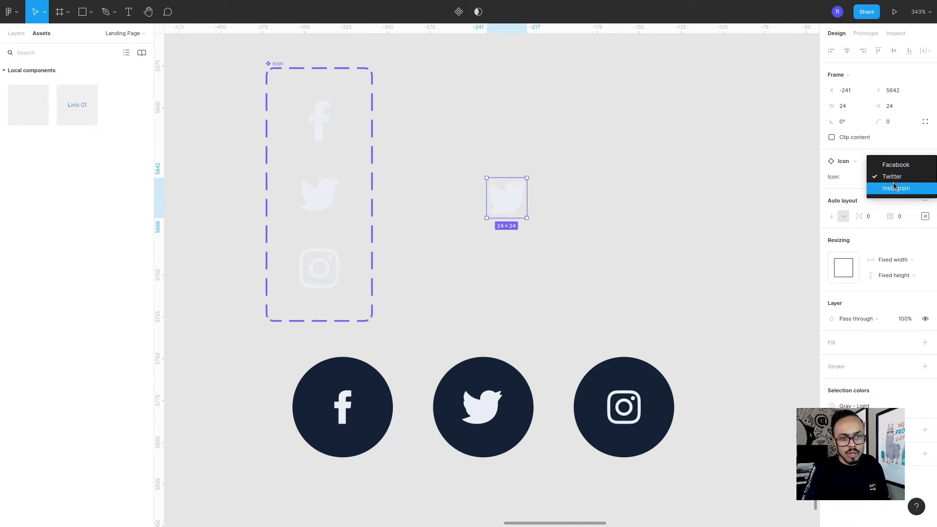
pyautogui.click(903, 166)
pyautogui.click(882, 178)
pyautogui.click(884, 200)
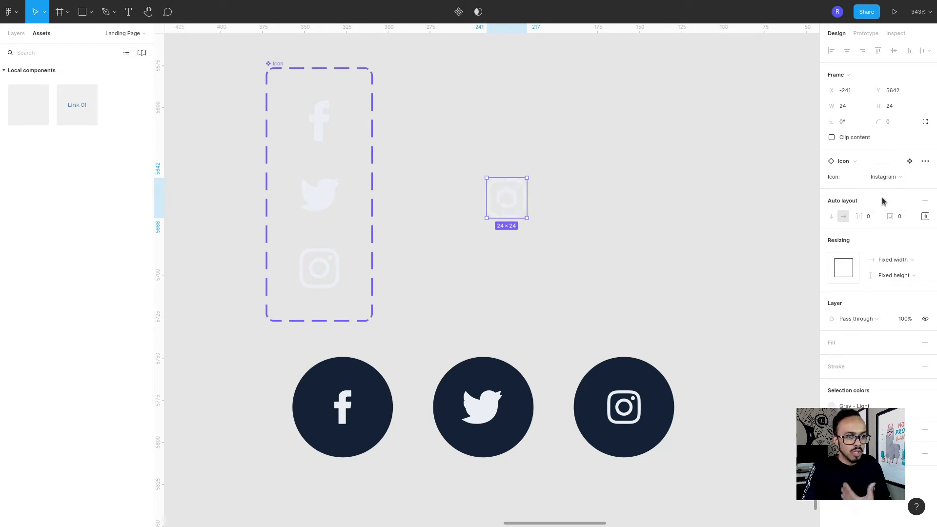
pyautogui.moveTo(448, 116); pyautogui.dragTo(603, 275)
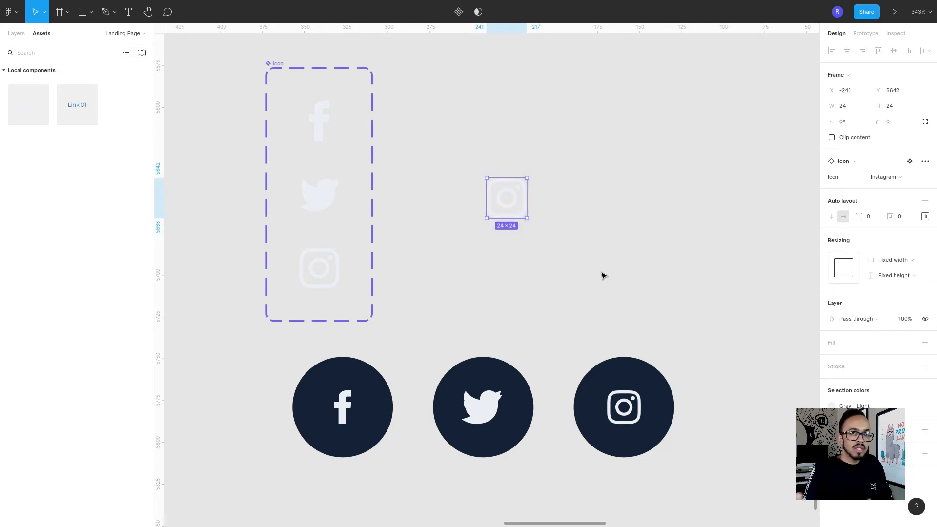
pyautogui.moveTo(467, 167); pyautogui.dragTo(579, 259)
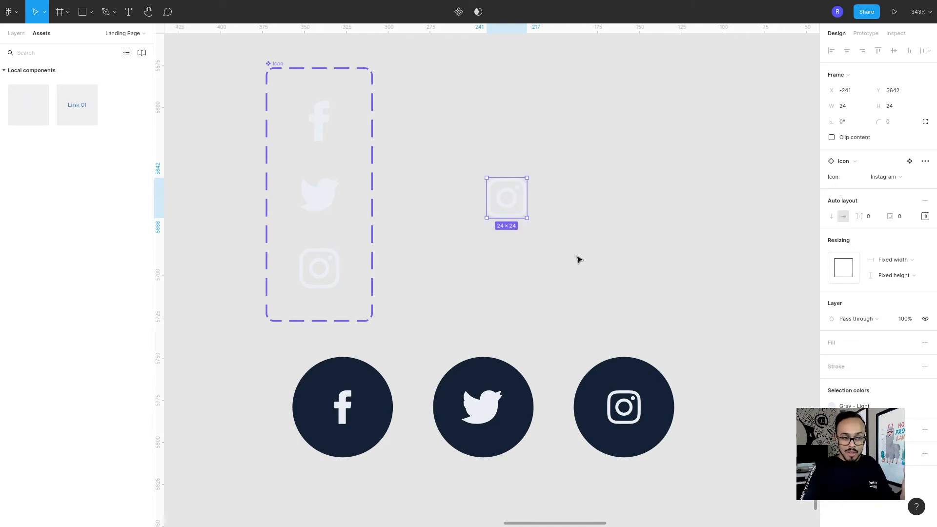
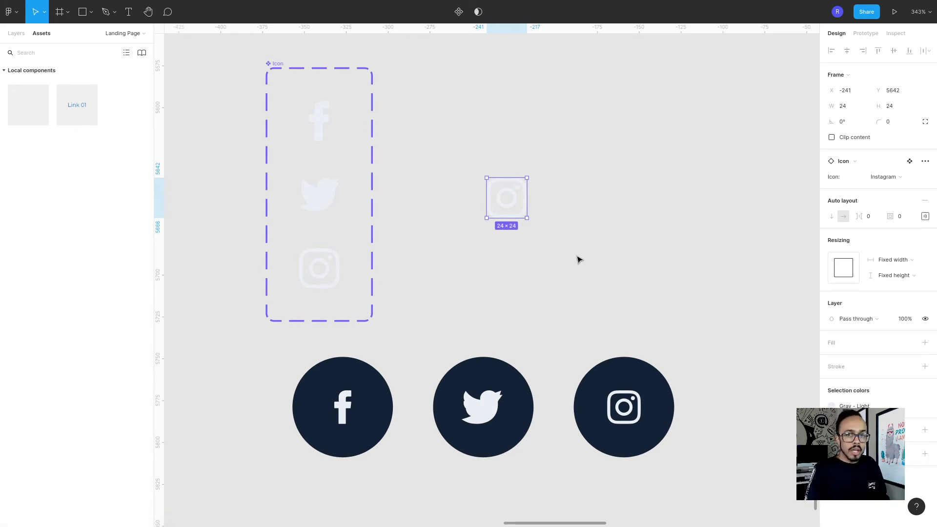
# Turn the placed Instagram icon instance into its own component and name it Icon - Circle.
pyautogui.click(15, 34)
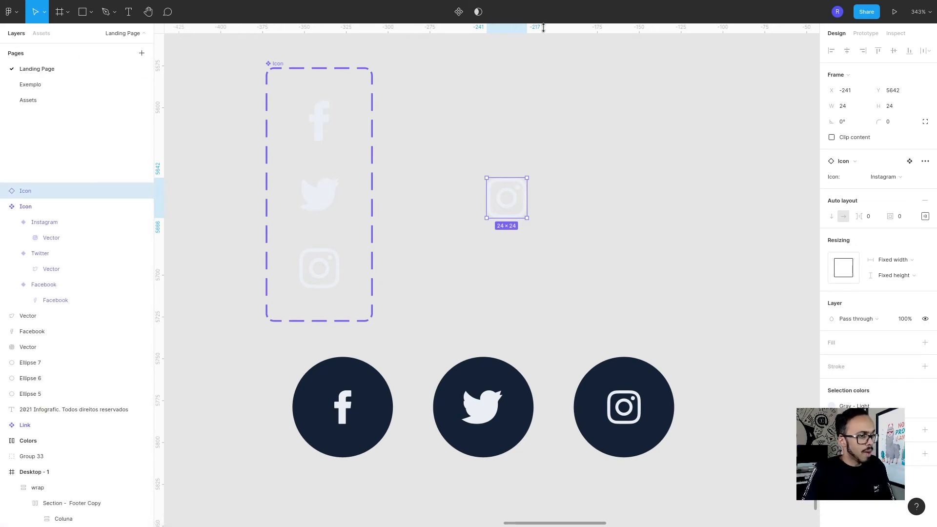
pyautogui.click(458, 11)
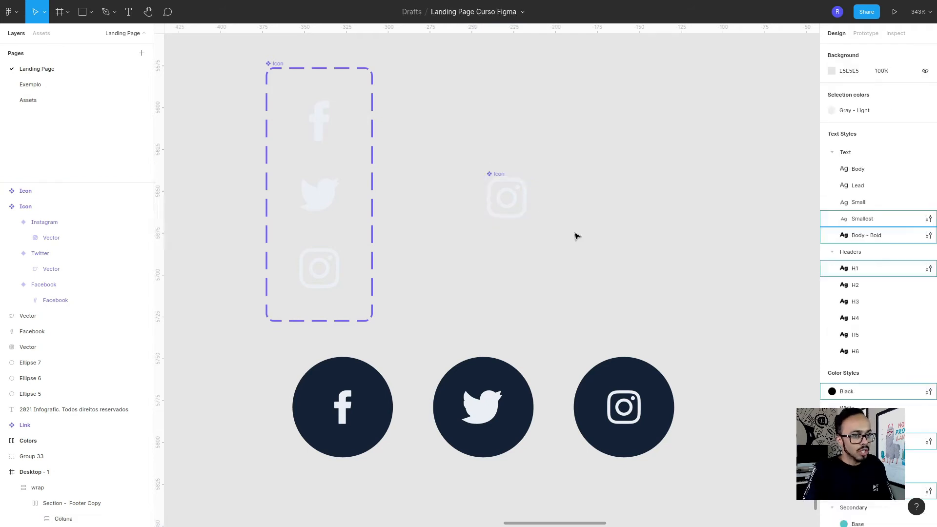
pyautogui.doubleClick(41, 191)
pyautogui.write('- Circle')
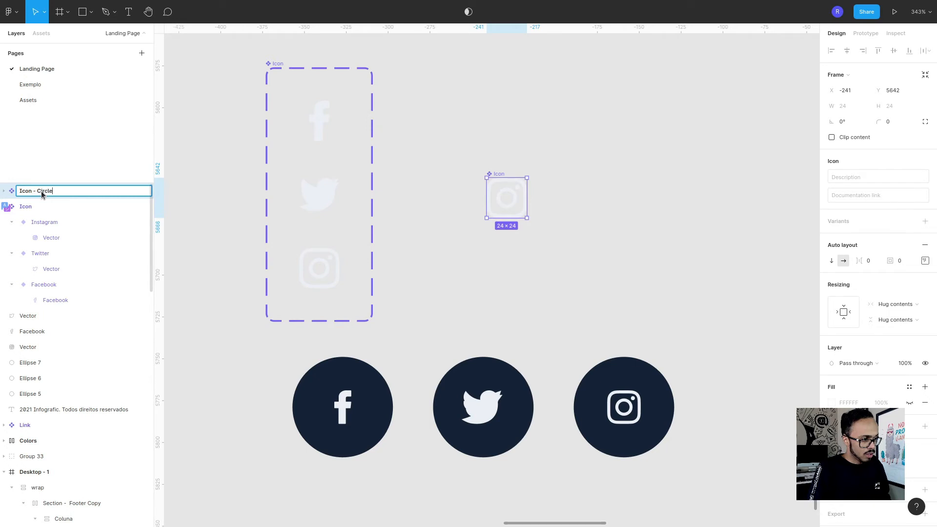
pyautogui.press('Return')
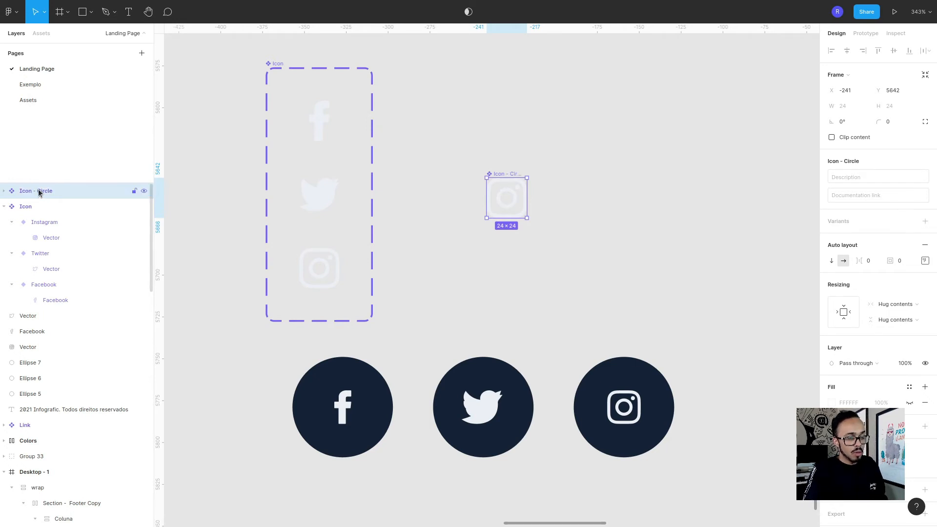
# Rename the new component Icon / Circle.
pyautogui.doubleClick(39, 191)
pyautogui.click(36, 191)
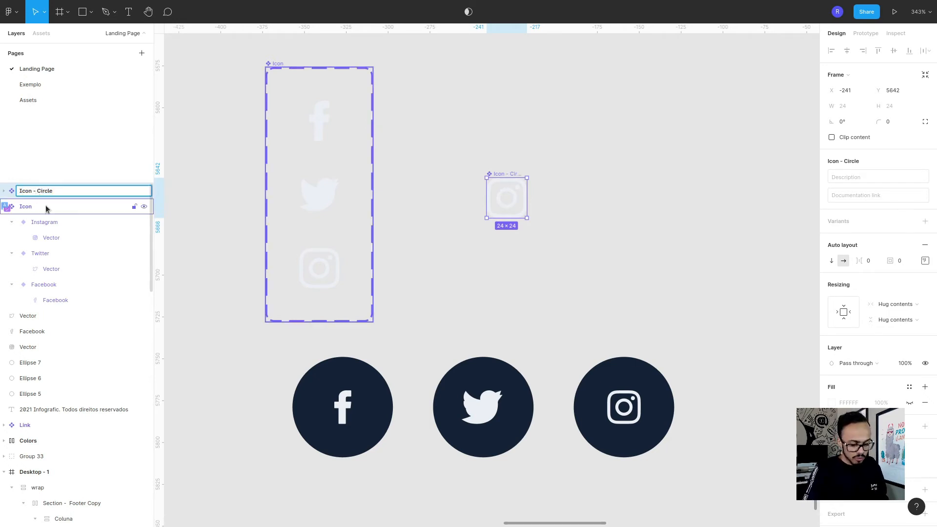
pyautogui.write('/')
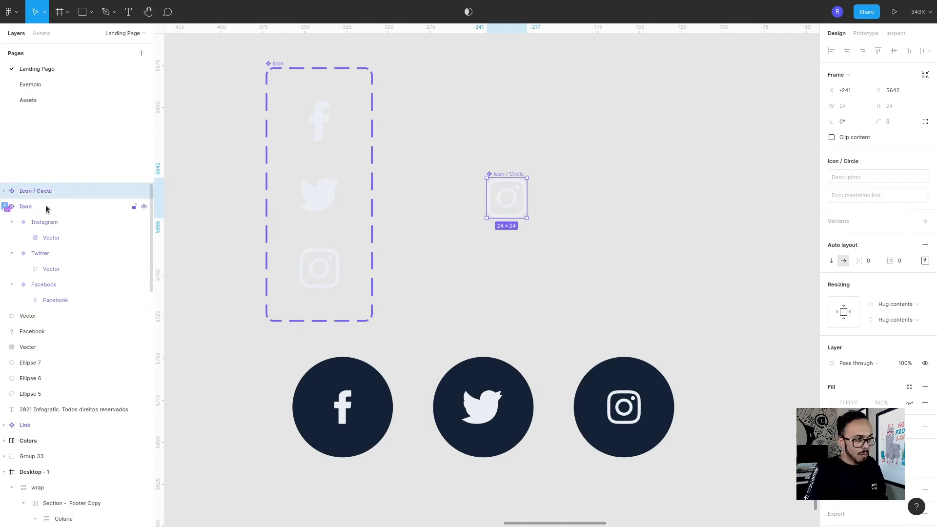
# Check how the Icon / Circle component is grouped among the local components and reselect it on the canvas.
pyautogui.click(40, 33)
pyautogui.click(18, 141)
pyautogui.press('Escape')
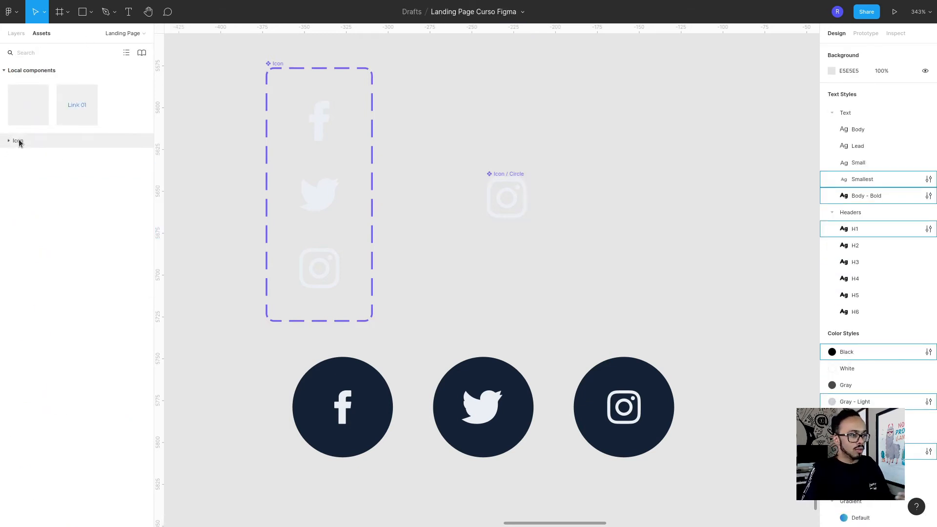
pyautogui.click(19, 156)
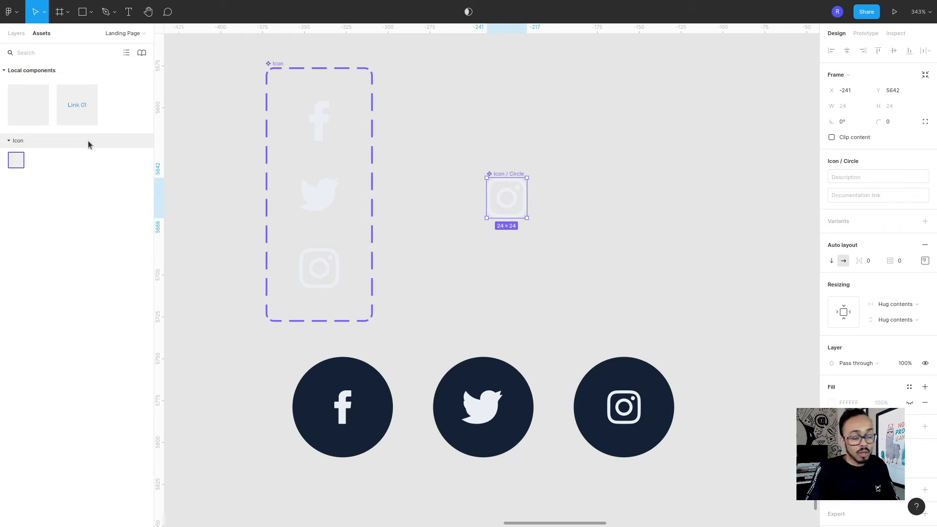
pyautogui.click(19, 34)
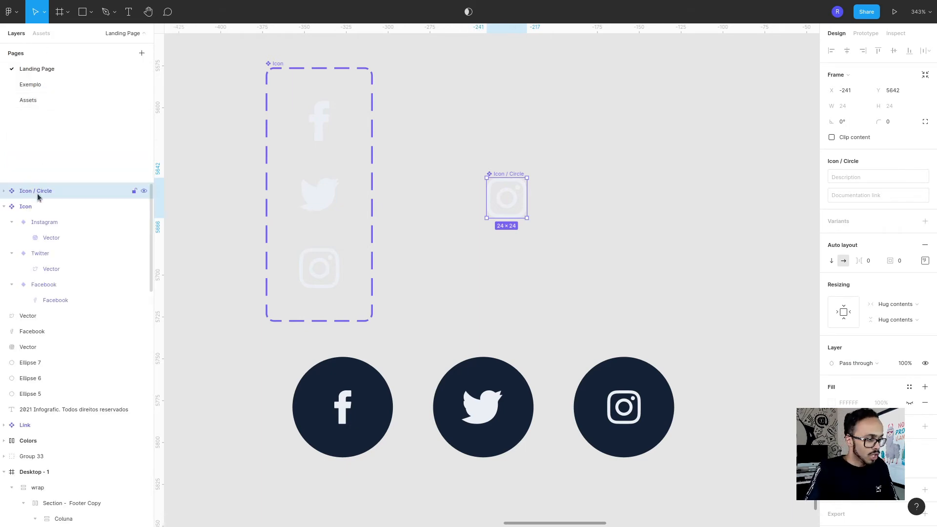
pyautogui.moveTo(464, 144); pyautogui.dragTo(572, 258)
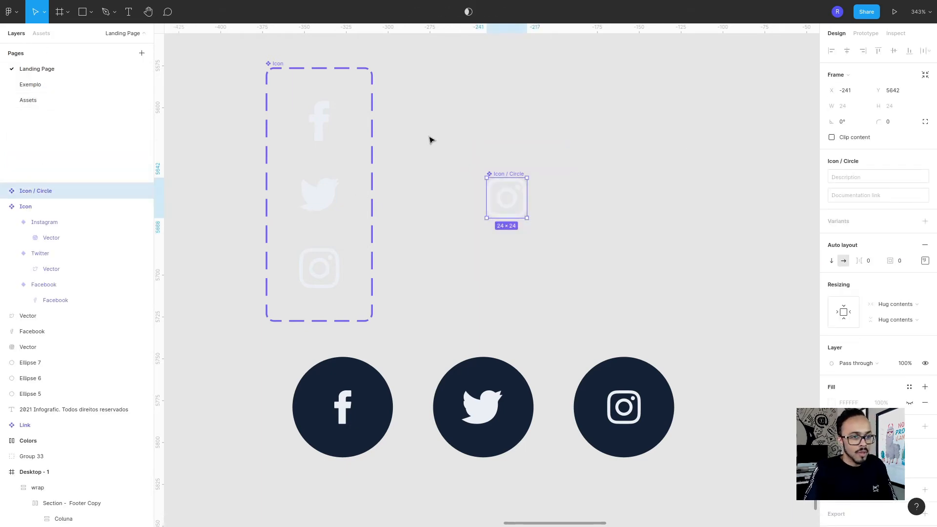
# Wrap the icon nested in Icon / Circle in an auto layout frame with 16 padding and shift the component slightly upward.
pyautogui.click(4, 192)
pyautogui.click(24, 208)
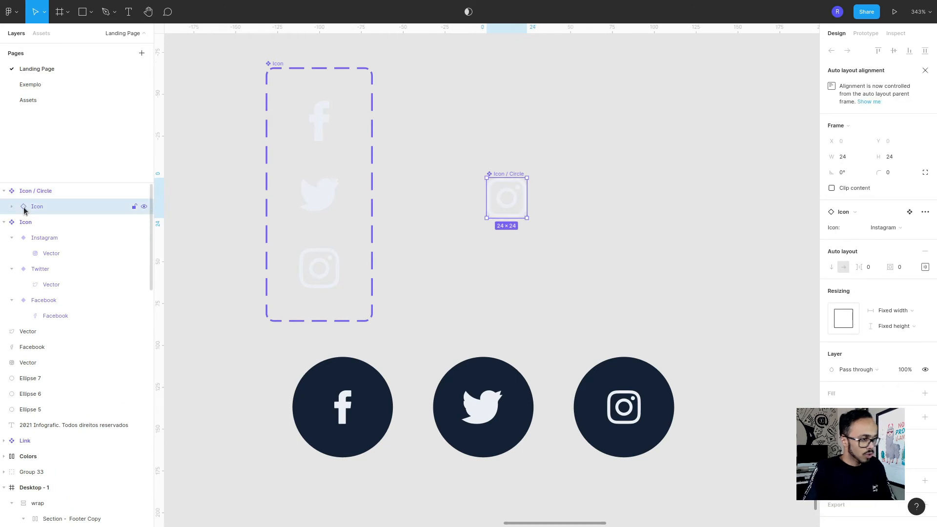
pyautogui.hotkey('shift', 'a')
pyautogui.click(903, 228)
pyautogui.write('16')
pyautogui.press('Return')
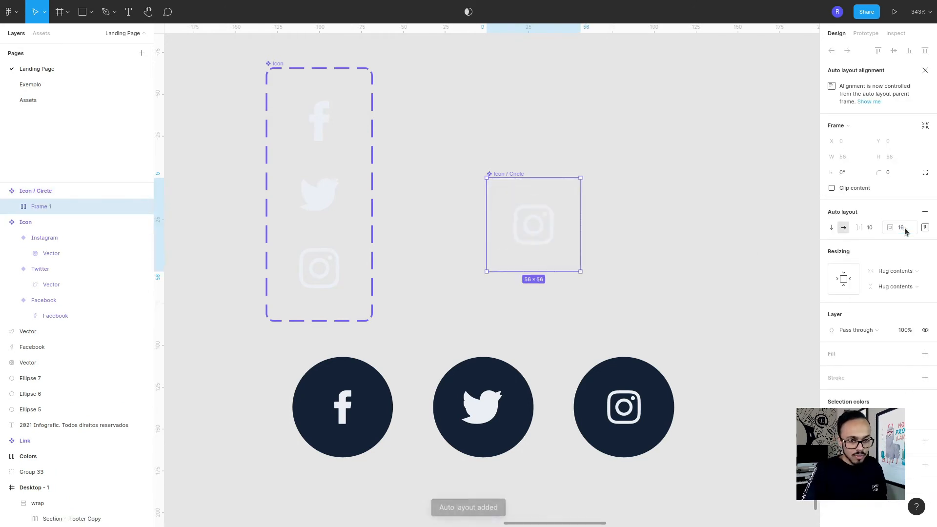
pyautogui.moveTo(523, 175); pyautogui.dragTo(508, 142)
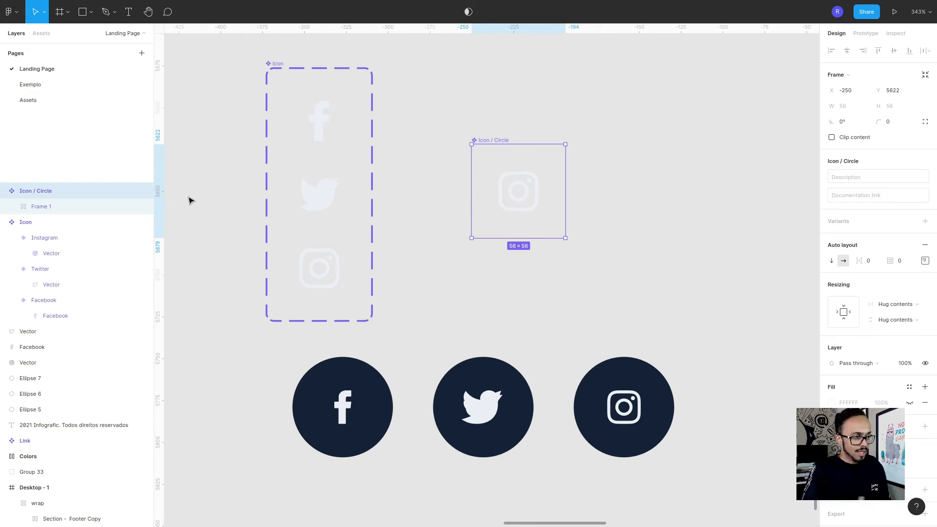
# Try the other Icon variants on the icon nested in Icon / Circle, finishing on Instagram.
pyautogui.click(15, 206)
pyautogui.click(39, 222)
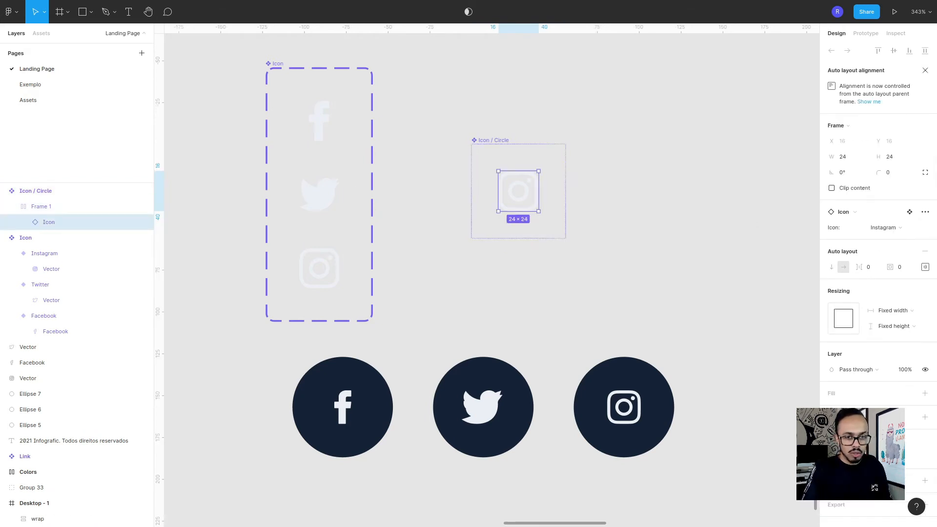
pyautogui.click(876, 227)
pyautogui.click(887, 214)
pyautogui.click(882, 228)
pyautogui.click(882, 214)
pyautogui.click(883, 227)
pyautogui.click(886, 250)
pyautogui.press('Escape')
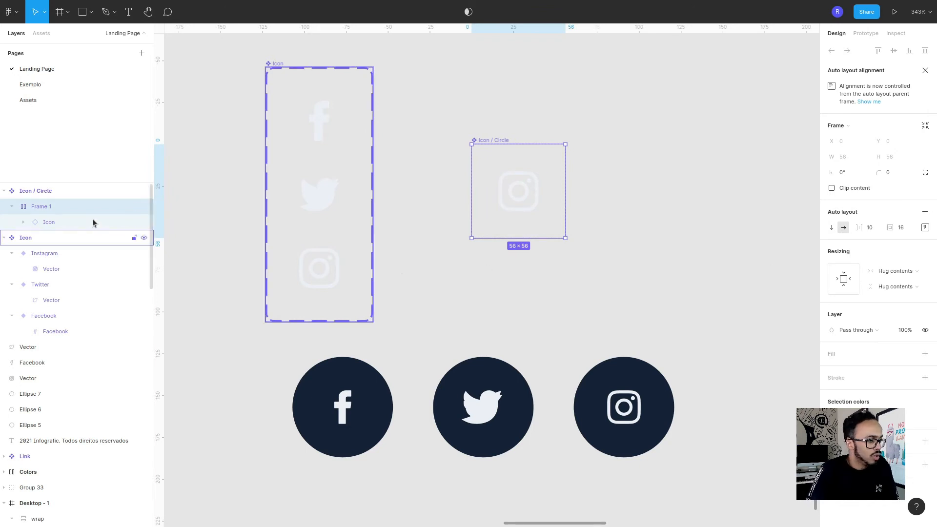
# Rename the auto layout frame inside Icon / Circle to Circle.
pyautogui.doubleClick(49, 209)
pyautogui.write('Icon')
pyautogui.press('Return')
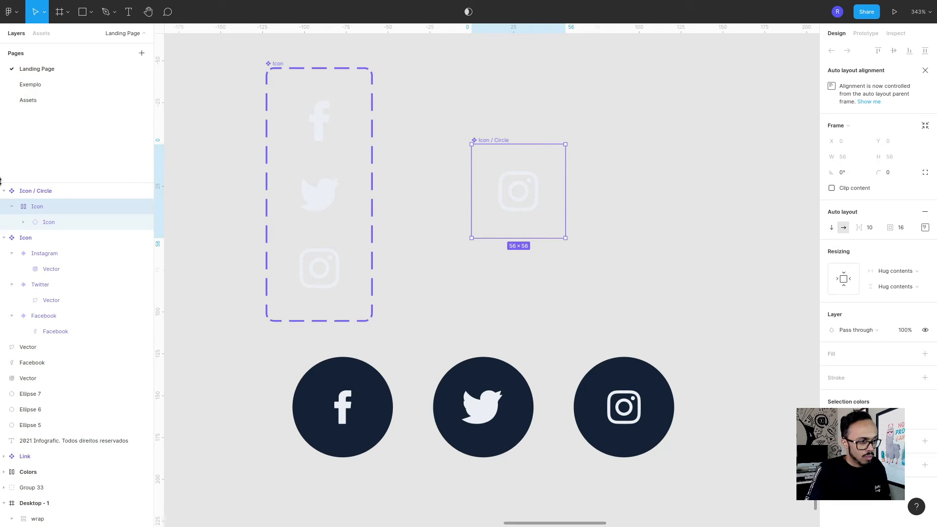
pyautogui.doubleClick(50, 209)
pyautogui.write('ircle')
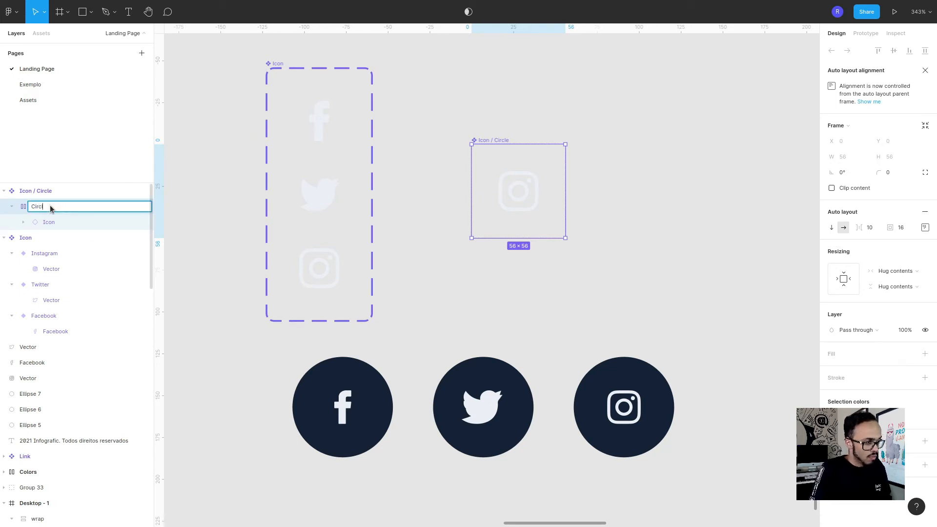
pyautogui.press('Return')
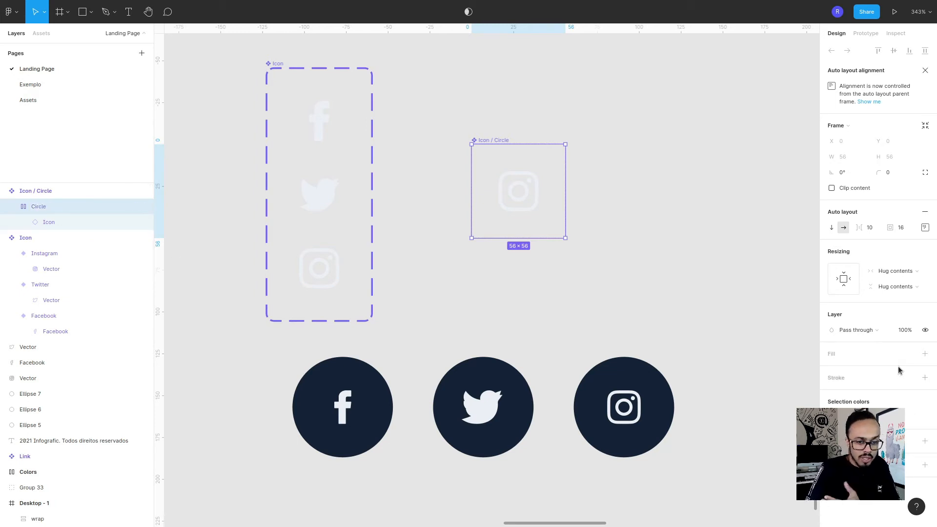
# Fill the Circle frame with the Primary/Dark color style and set its corner radius to 50.
pyautogui.click(911, 355)
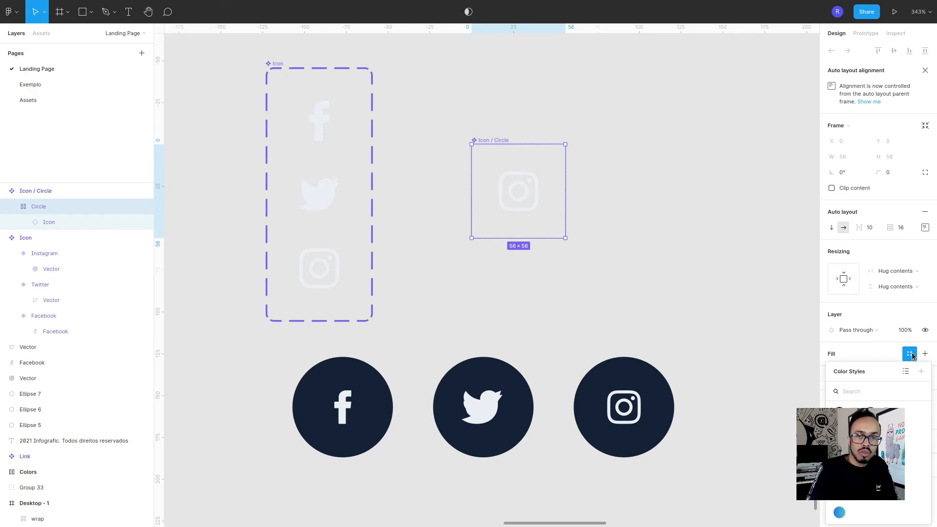
pyautogui.click(840, 413)
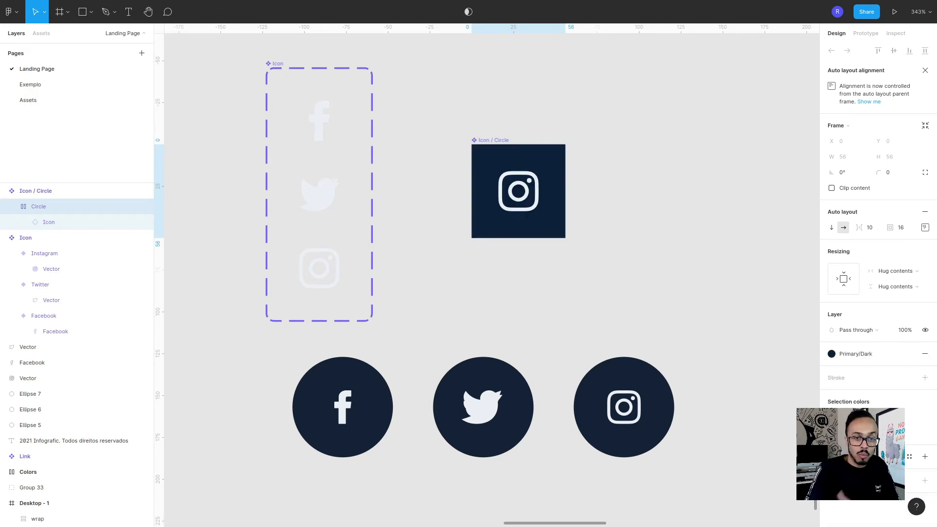
pyautogui.click(892, 175)
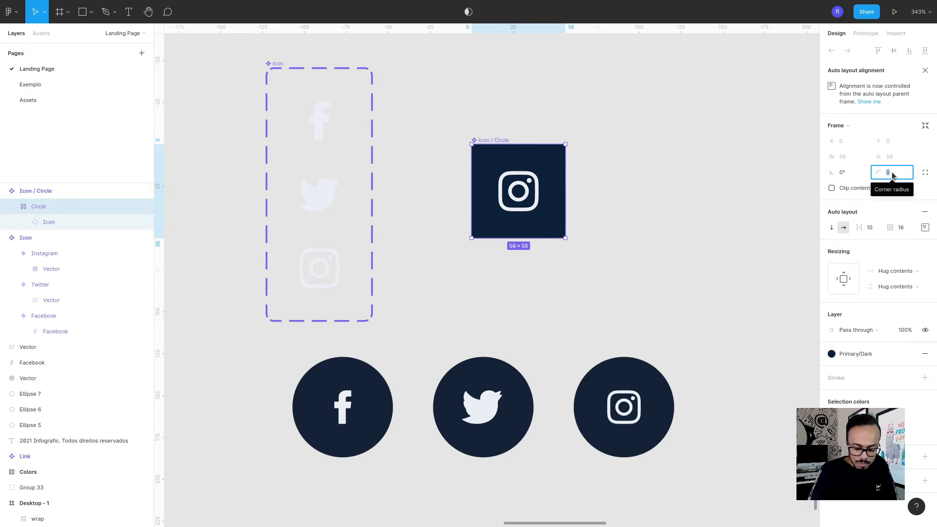
pyautogui.write('50')
pyautogui.press('Return')
# Set the Circle frame's corner radius to 250 and finally to 500.
pyautogui.click(893, 175)
pyautogui.write('25')
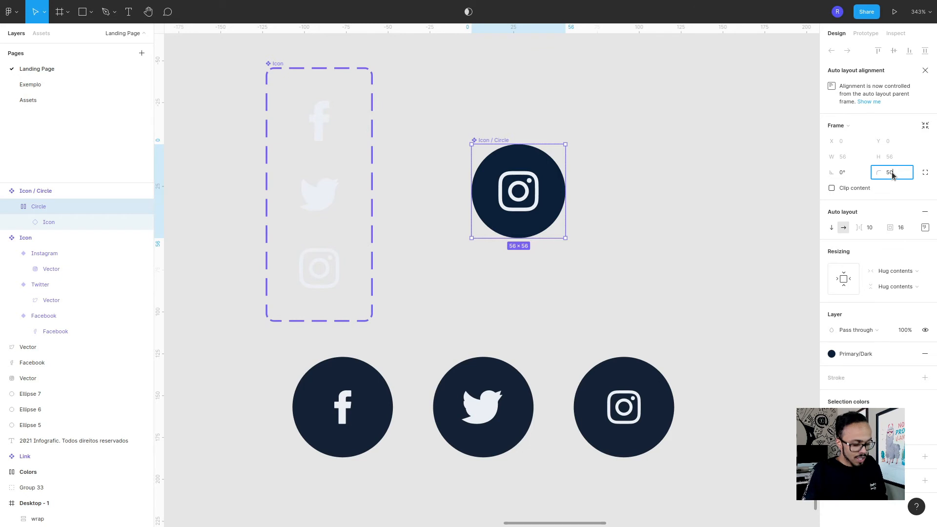
pyautogui.write('0')
pyautogui.press('Return')
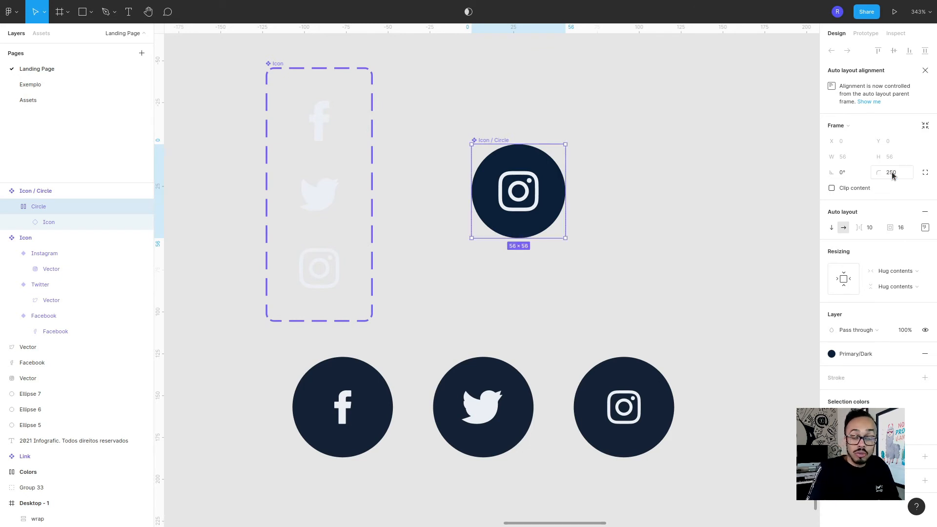
pyautogui.click(901, 175)
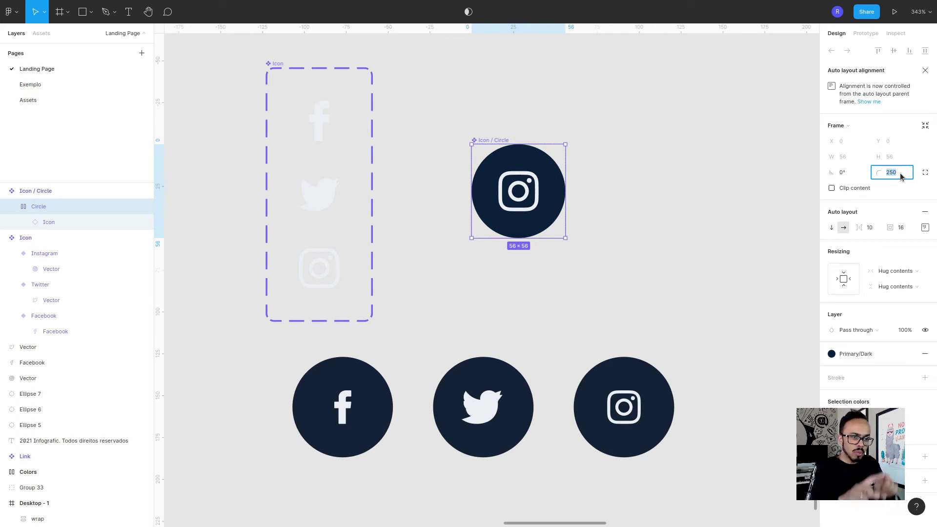
pyautogui.write('500')
pyautogui.press('Return')
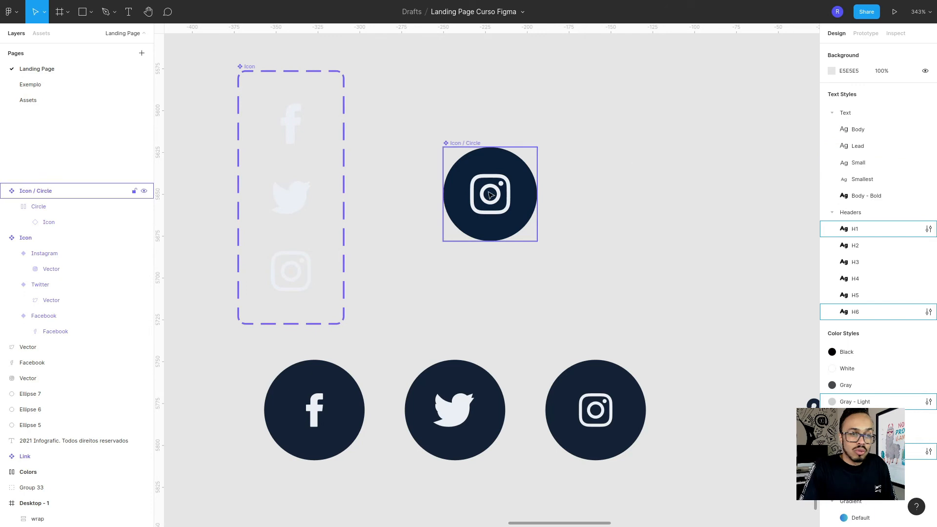
# Rename the circle component Icon - Circle / Primary and add a second variant to it.
pyautogui.moveTo(408, 105); pyautogui.dragTo(603, 285)
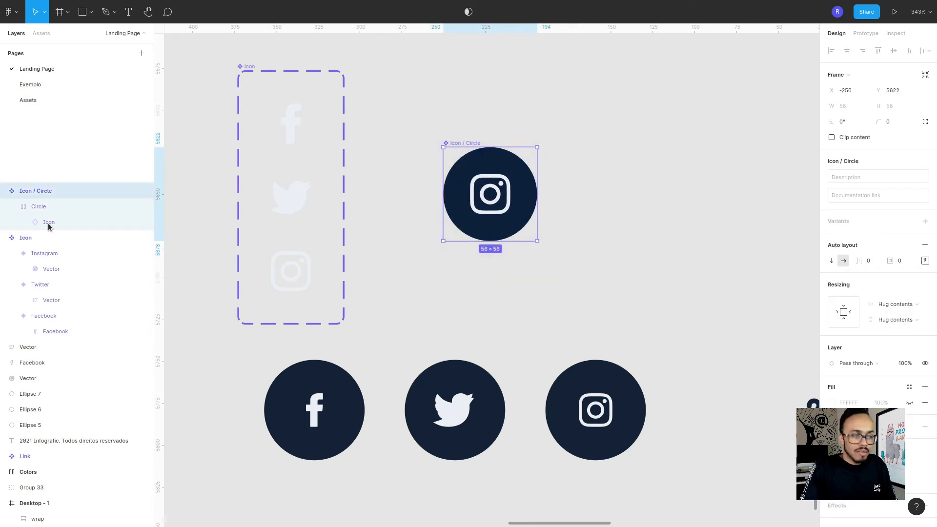
pyautogui.doubleClick(37, 195)
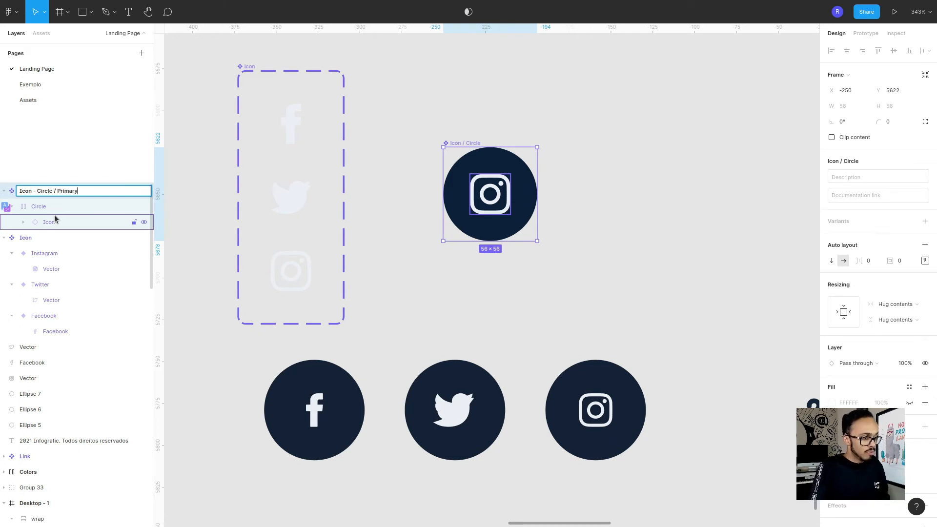
pyautogui.press('Return')
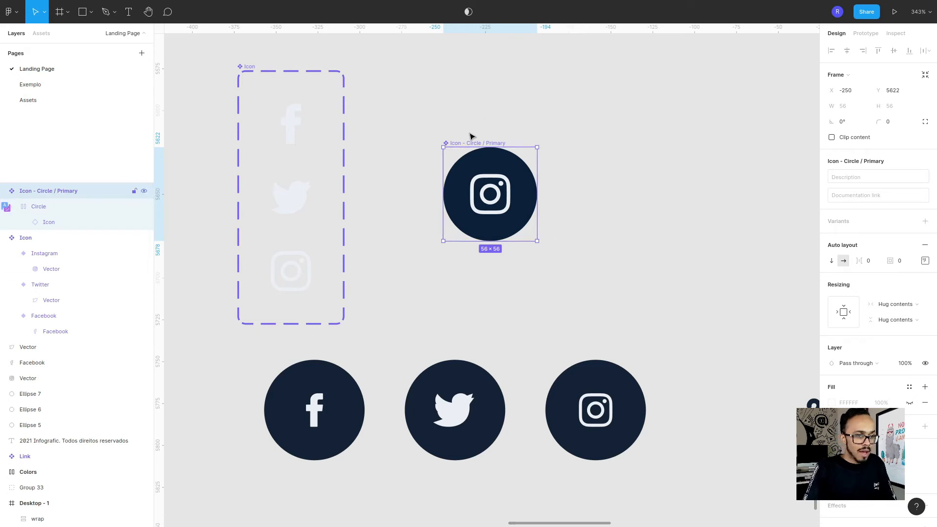
pyautogui.click(925, 222)
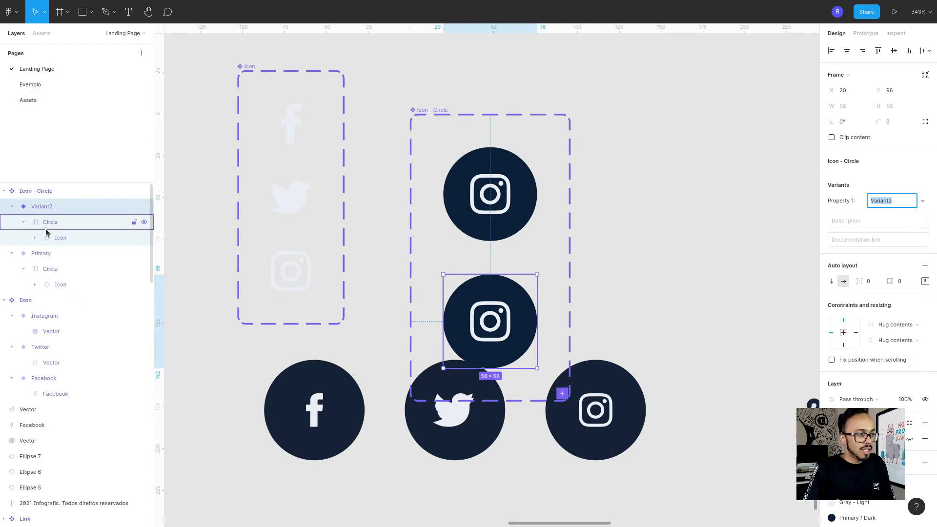
# Change the Primary variant's dark circle fill to the blue Primary color style.
pyautogui.click(41, 255)
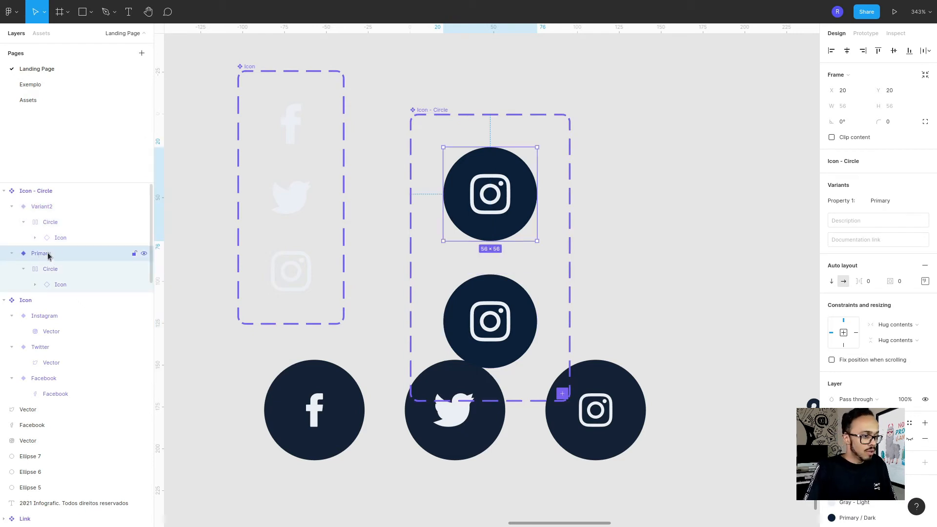
pyautogui.scroll(-1, 836, 400)
pyautogui.click(849, 413)
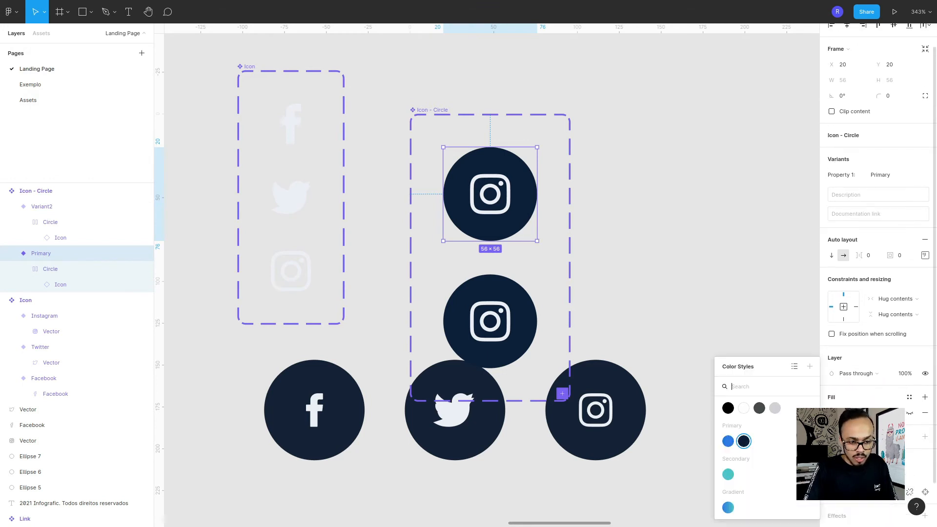
pyautogui.click(729, 442)
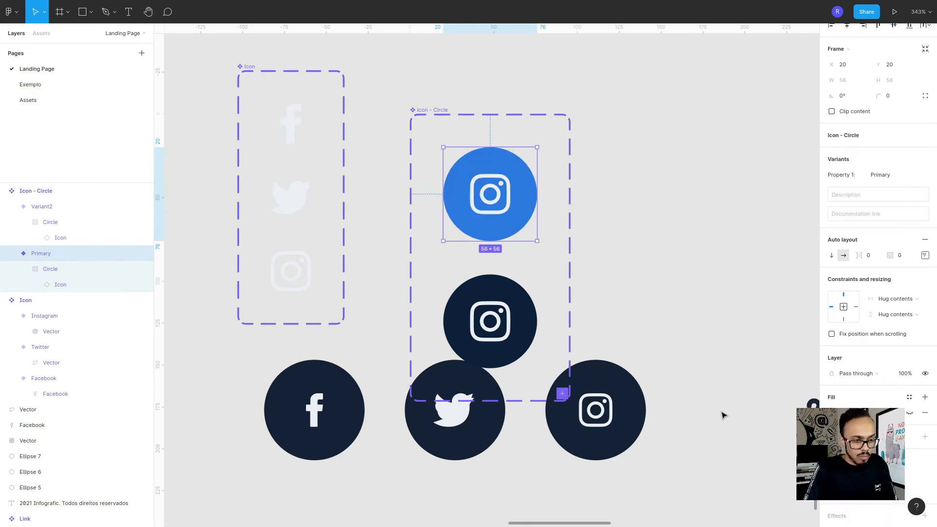
# Rename the second Icon - Circle variant's property value to Primary Dark.
pyautogui.click(53, 204)
pyautogui.doubleClick(43, 207)
pyautogui.moveTo(63, 209); pyautogui.dragTo(96, 213)
pyautogui.press('BackSpace')
pyautogui.press('BackSpace')
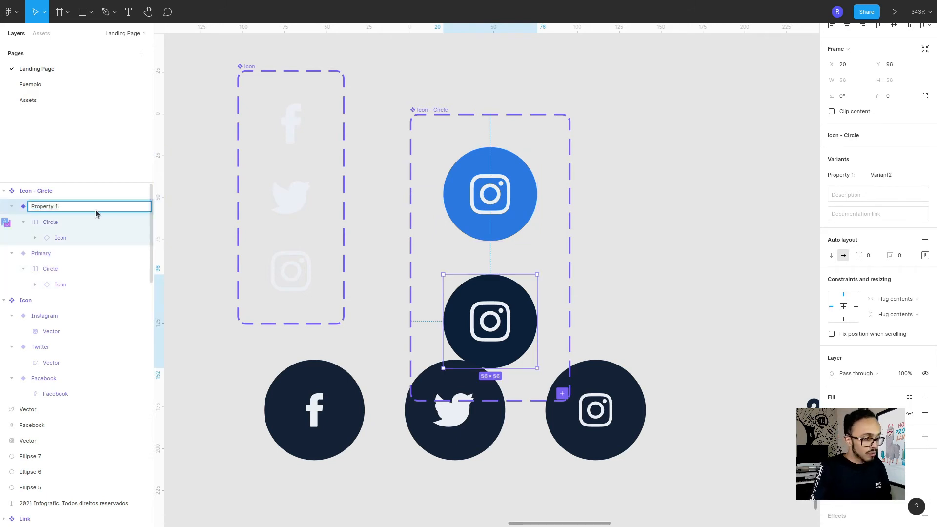
pyautogui.write('PRim')
pyautogui.press('BackSpace')
pyautogui.press('BackSpace')
pyautogui.press('BackSpace')
pyautogui.write('rimary Dark')
pyautogui.press('Return')
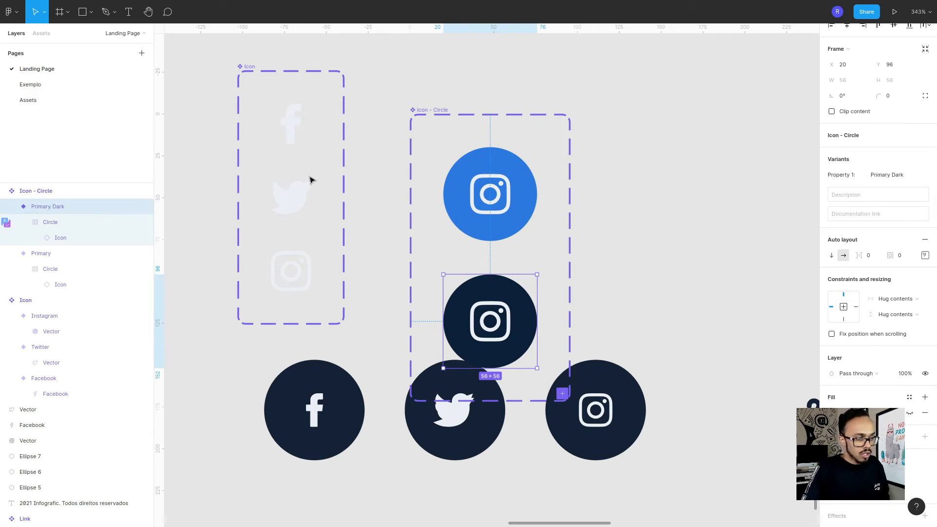
# Rename the Icon - Circle component set's variant property to Color.
pyautogui.click(21, 193)
pyautogui.click(850, 214)
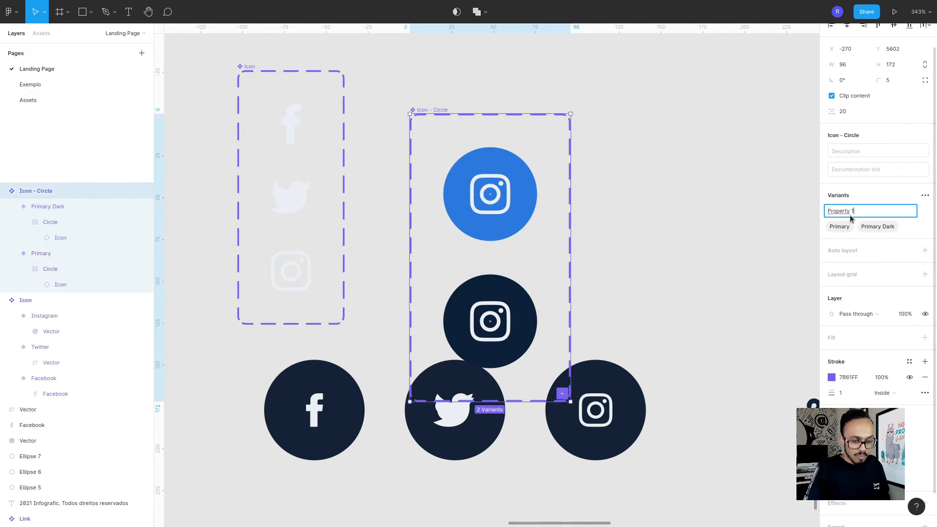
pyautogui.write('Color')
pyautogui.press('Return')
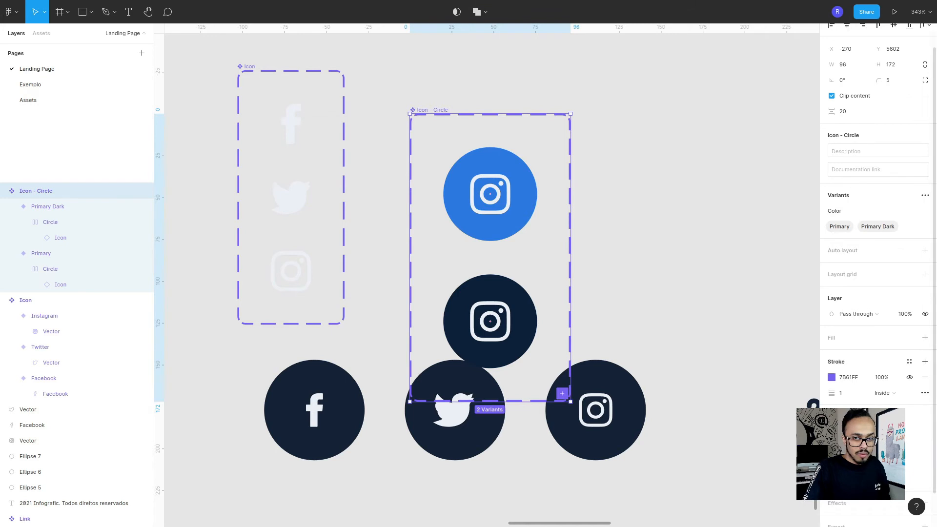
# Add a third variant to Icon - Circle and name its Color value Secondary.
pyautogui.click(925, 196)
pyautogui.click(852, 212)
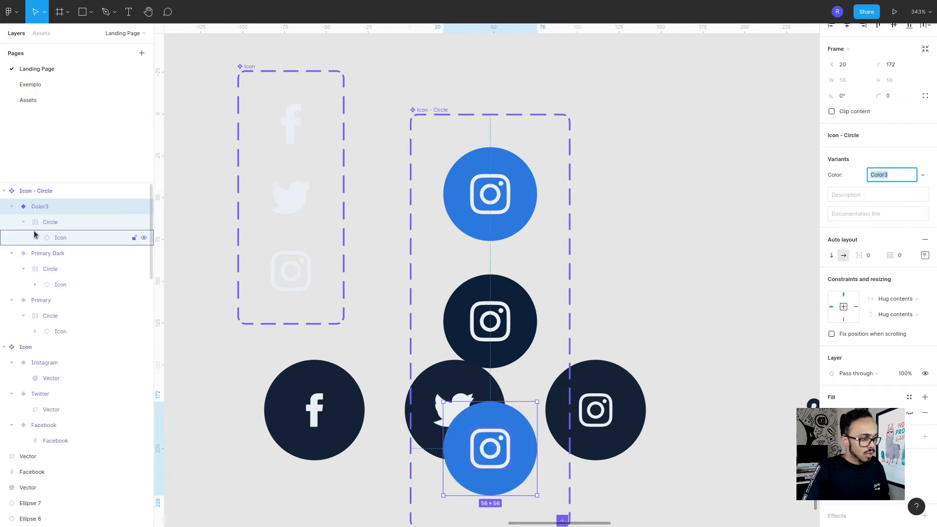
pyautogui.doubleClick(53, 207)
pyautogui.press('Right')
pyautogui.hotkey('shift', 'Left')
pyautogui.hotkey('shift', 'Left')
pyautogui.write('S')
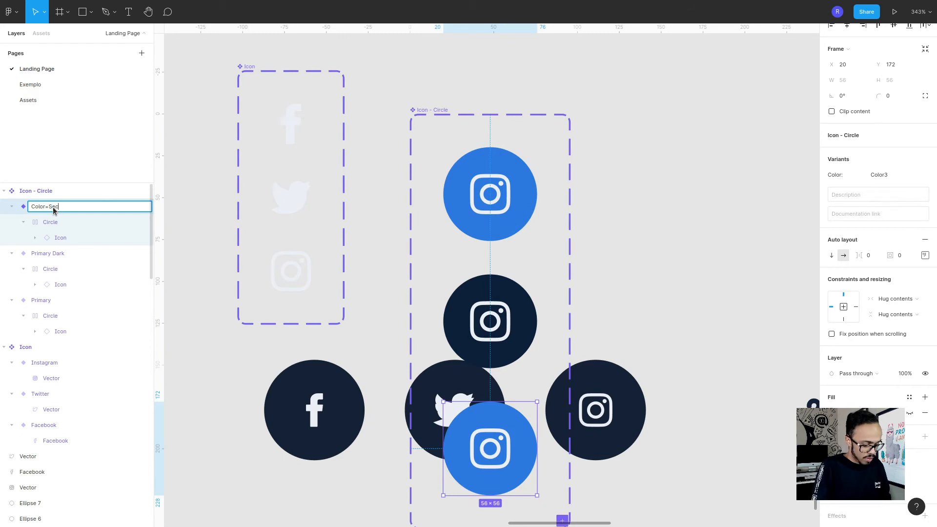
pyautogui.press('Return')
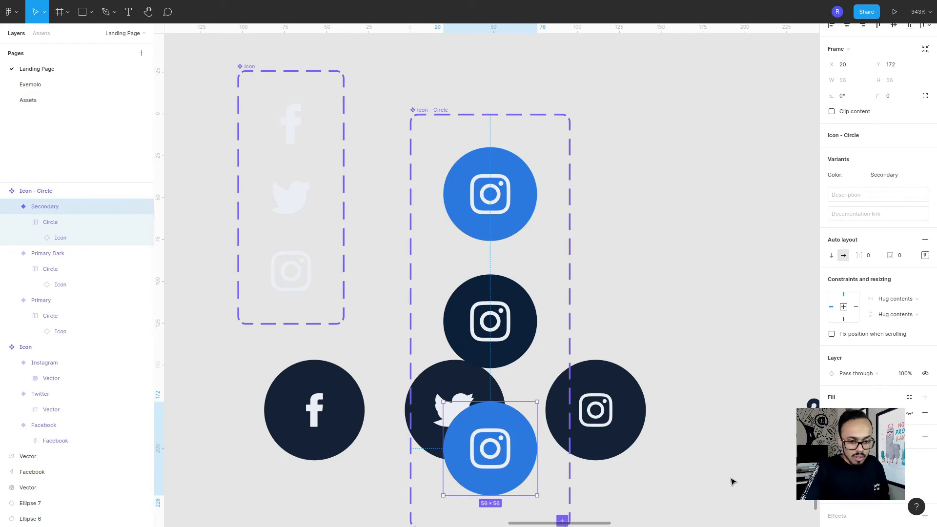
# Apply the teal Secondary / Base style to the Secondary variant's circle and place the Icon - Circle set on the other side of the Icon set.
pyautogui.click(910, 397)
pyautogui.click(728, 474)
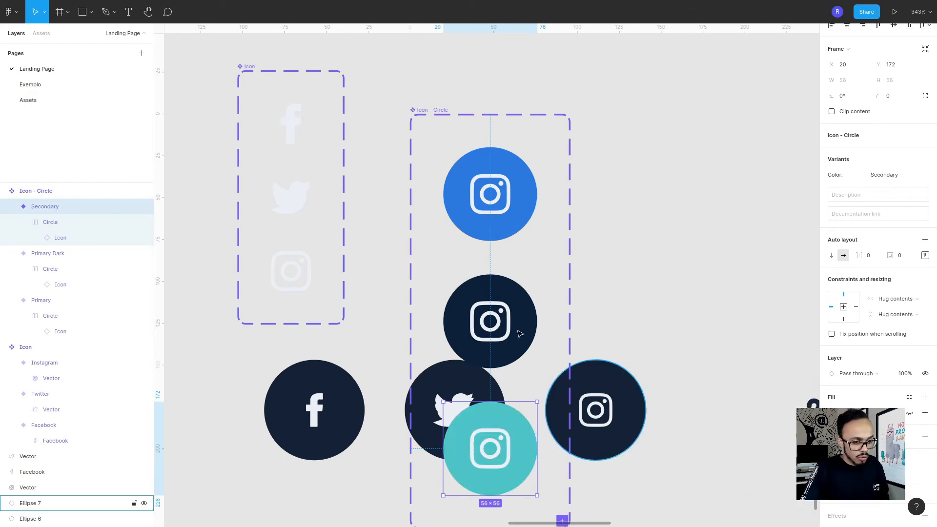
pyautogui.scroll(-3, 500, 254)
pyautogui.moveTo(479, 167); pyautogui.dragTo(253, 139)
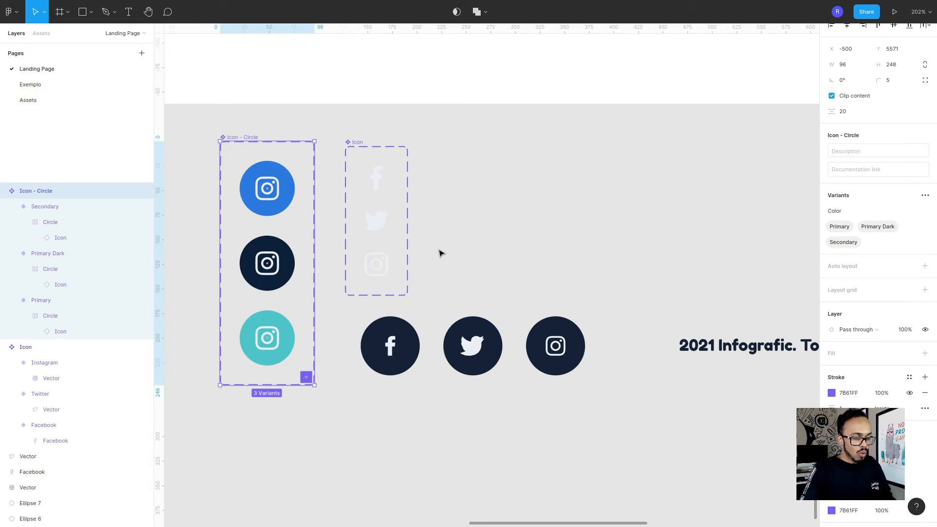
pyautogui.click(600, 204)
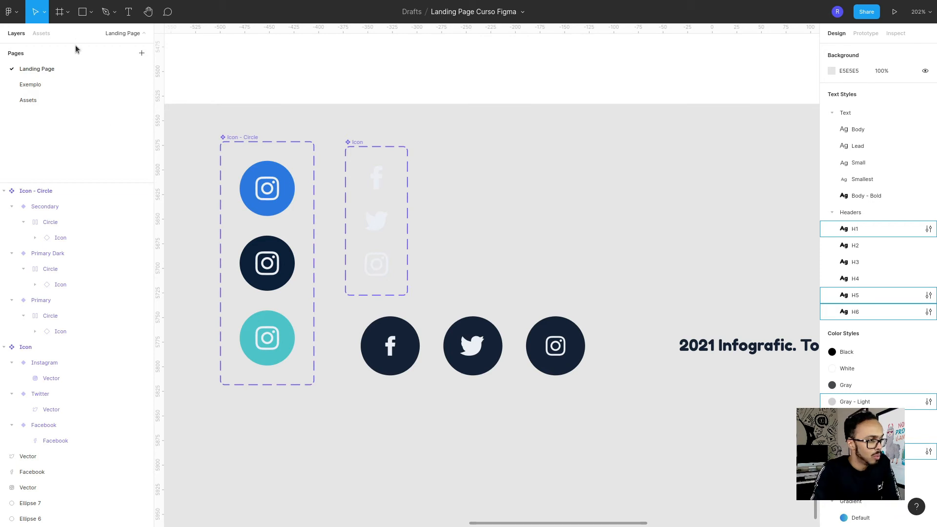
# Place an Icon - Circle instance on the empty canvas beside the Icon set, trying Primary Dark and then choosing Secondary as its Color.
pyautogui.click(54, 34)
pyautogui.moveTo(65, 104); pyautogui.dragTo(554, 214)
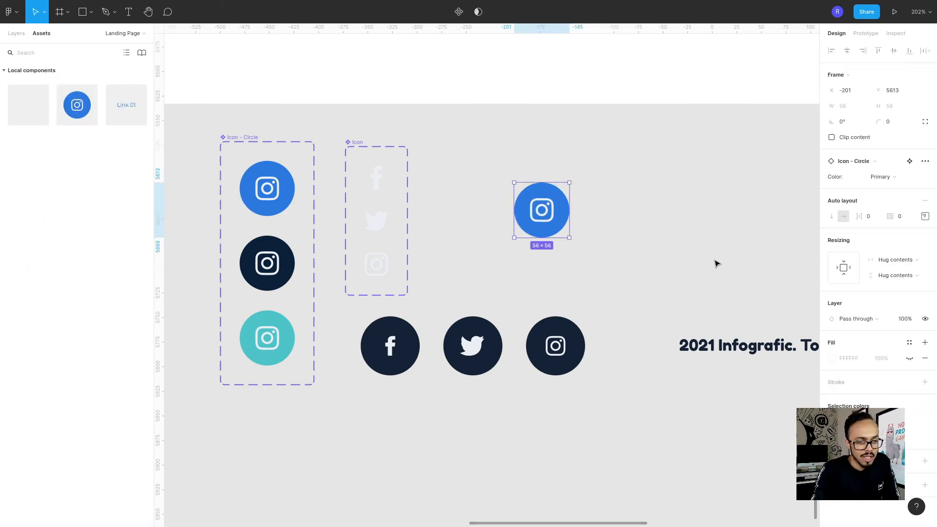
pyautogui.click(896, 181)
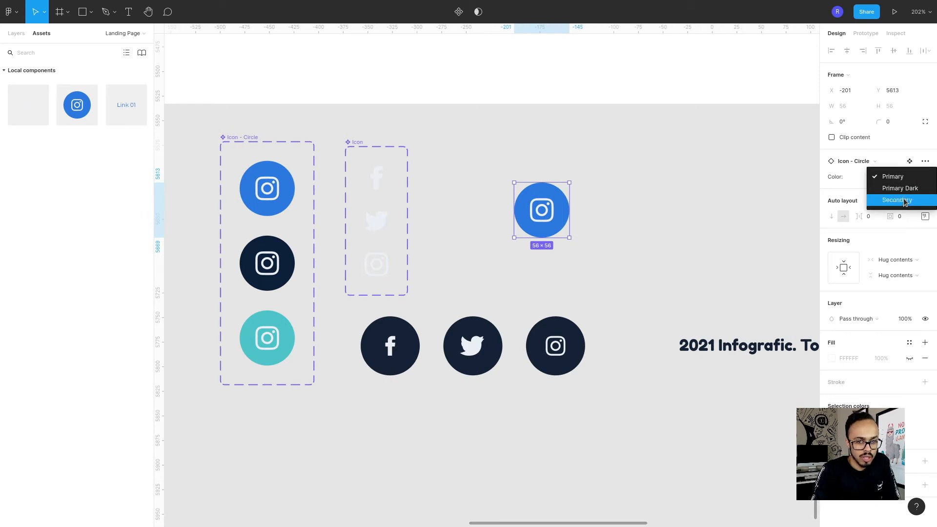
pyautogui.click(899, 188)
pyautogui.click(891, 180)
pyautogui.click(899, 192)
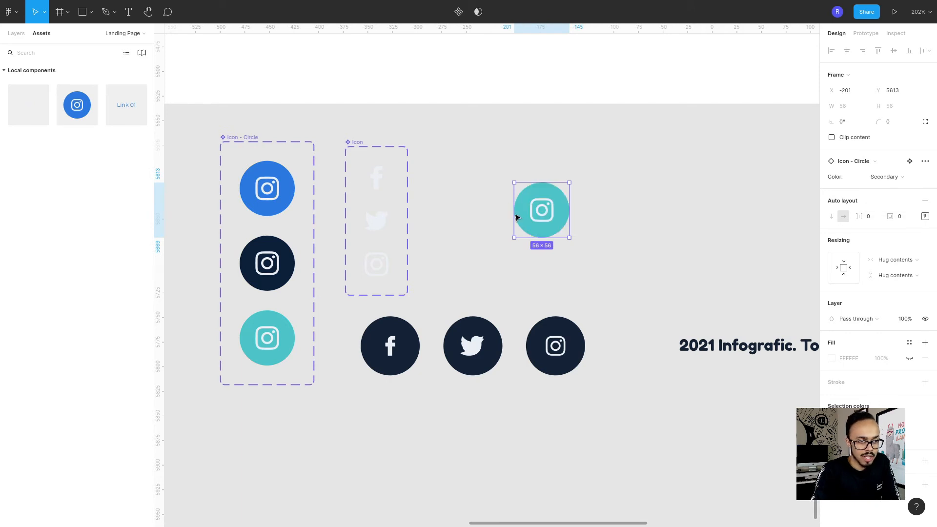
# Switch the nested Icon inside the new Icon - Circle instance to the Facebook variant.
pyautogui.doubleClick(555, 217)
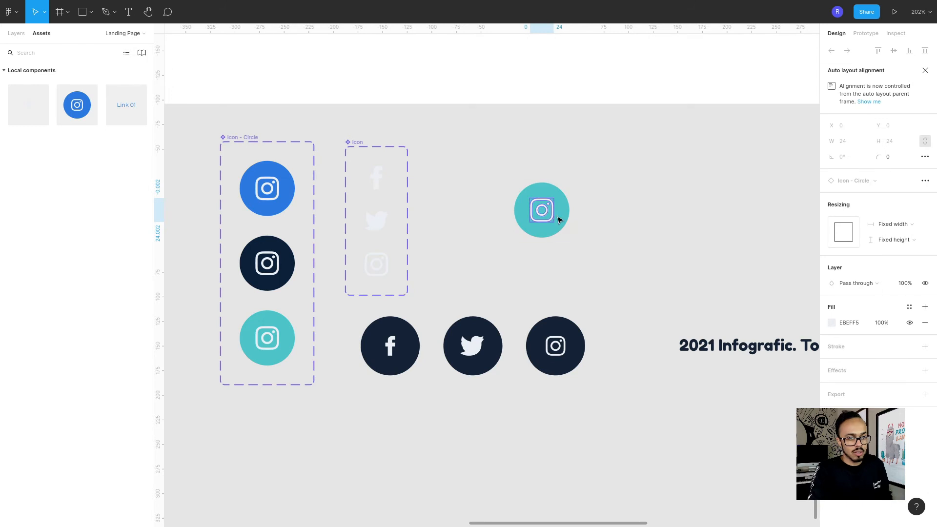
pyautogui.click(521, 219)
pyautogui.click(16, 34)
pyautogui.click(48, 207)
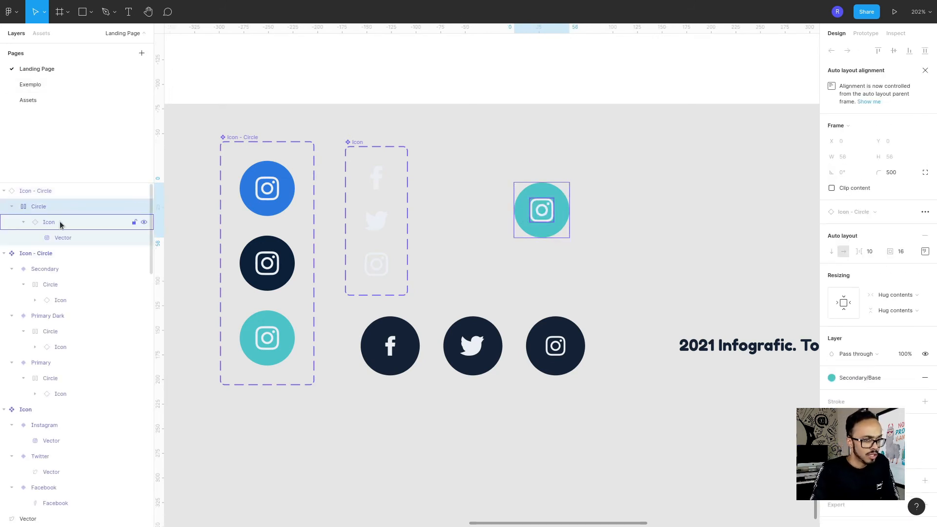
pyautogui.click(61, 225)
pyautogui.click(871, 215)
pyautogui.click(871, 217)
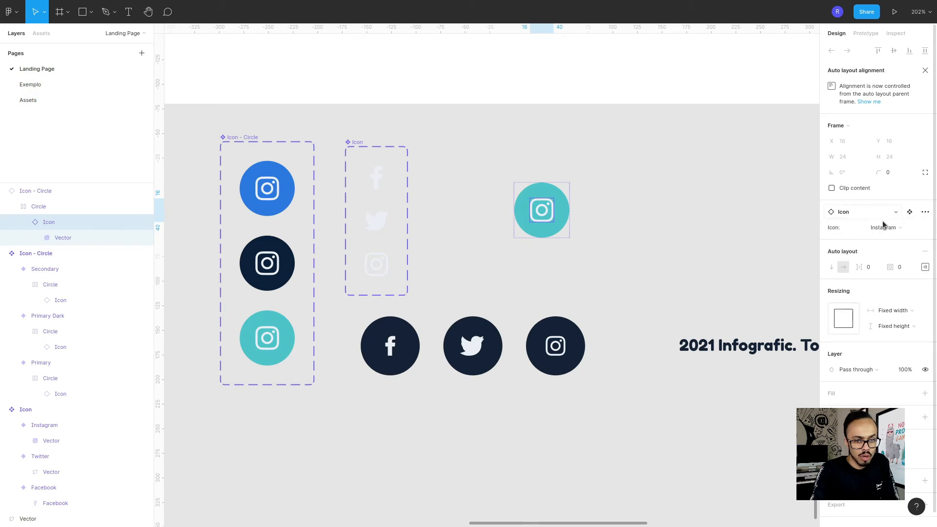
pyautogui.click(886, 228)
pyautogui.click(894, 216)
pyautogui.click(882, 229)
pyautogui.click(881, 213)
pyautogui.click(661, 216)
# Duplicate the Facebook circle instance twice to form an evenly spaced row of three, 16 px apart.
pyautogui.click(524, 218)
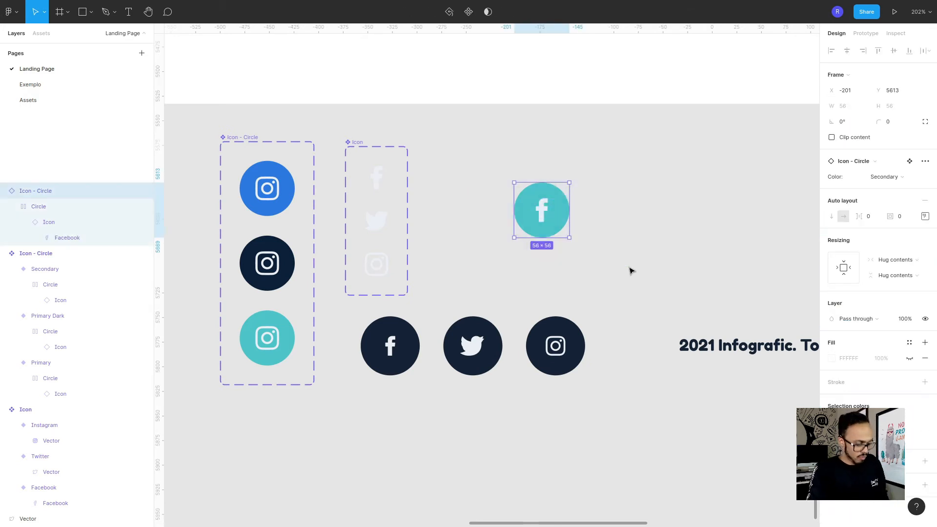
pyautogui.hotkey('ctrl', 'd')
pyautogui.moveTo(554, 226); pyautogui.dragTo(630, 229)
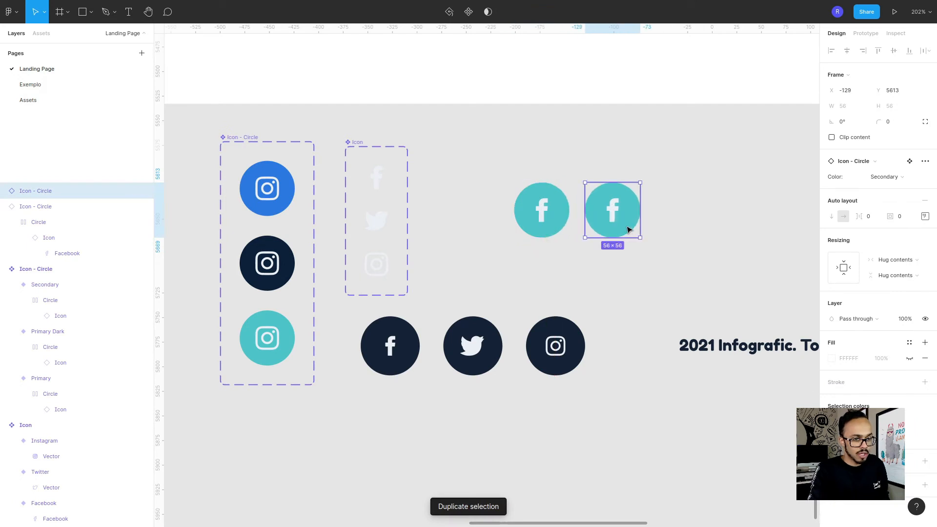
pyautogui.hotkey('ctrl', 'd')
# Set the nested icon of the second circle instance to Twitter and of the third to Instagram.
pyautogui.click(625, 221)
pyautogui.click(4, 207)
pyautogui.click(39, 222)
pyautogui.click(12, 223)
pyautogui.click(48, 237)
pyautogui.click(894, 228)
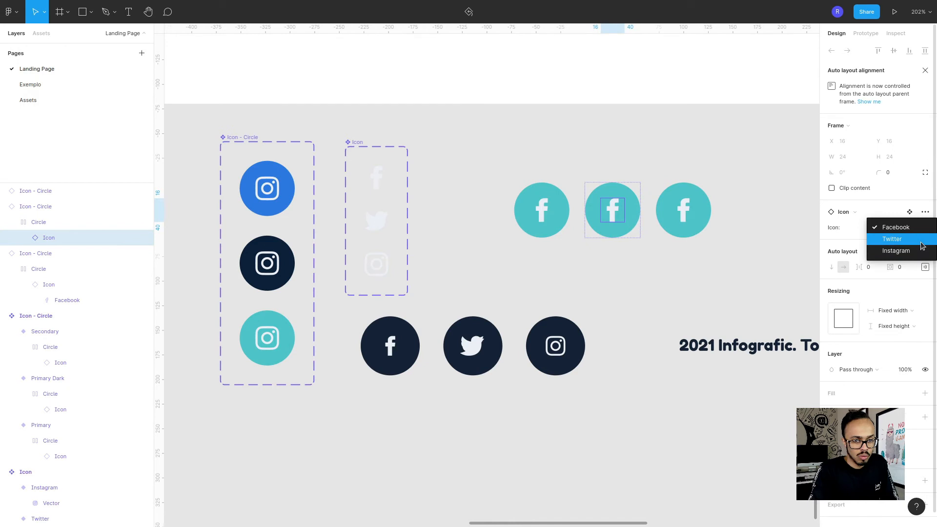
pyautogui.click(922, 246)
pyautogui.click(681, 211)
pyautogui.doubleClick(681, 211)
pyautogui.click(895, 227)
pyautogui.click(892, 252)
# Set the Color of all three Icon - Circle instances to Primary Dark.
pyautogui.moveTo(459, 140); pyautogui.dragTo(745, 268)
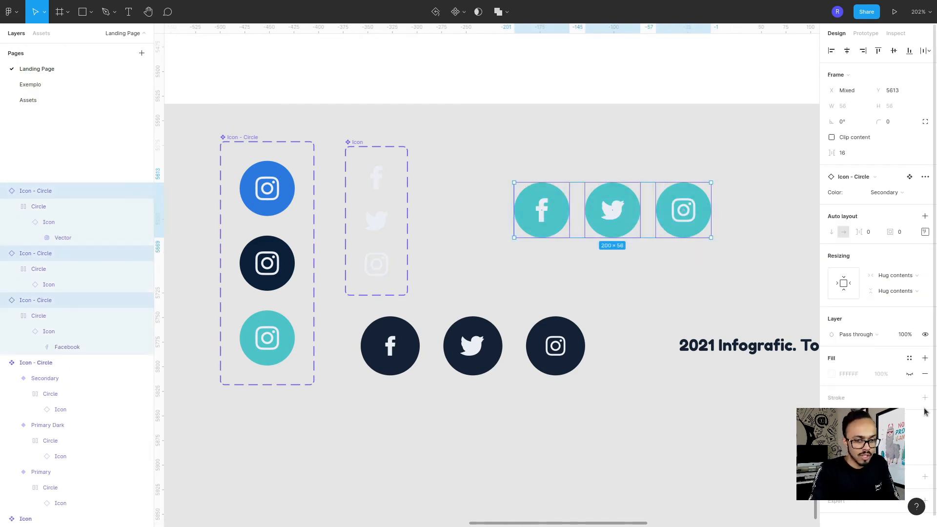
pyautogui.click(886, 194)
pyautogui.click(885, 167)
pyautogui.click(886, 194)
pyautogui.click(895, 202)
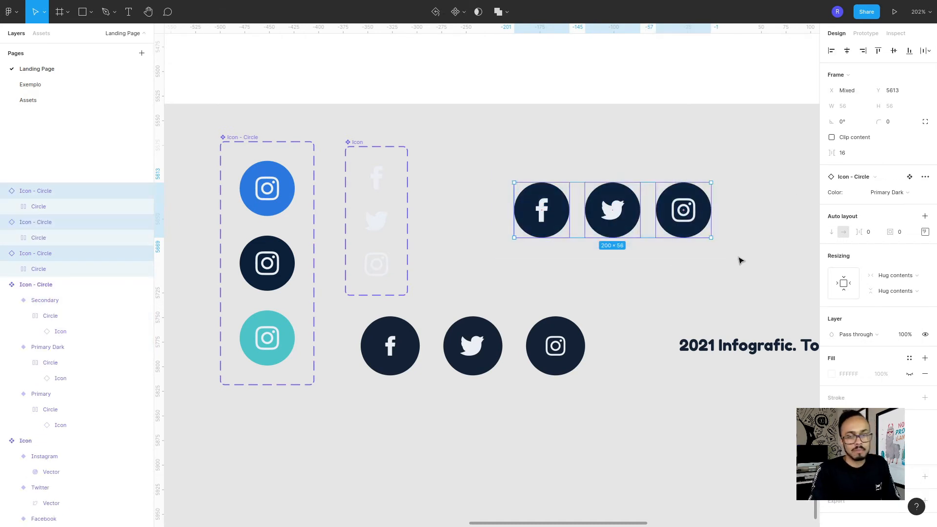
pyautogui.moveTo(738, 264); pyautogui.dragTo(481, 167)
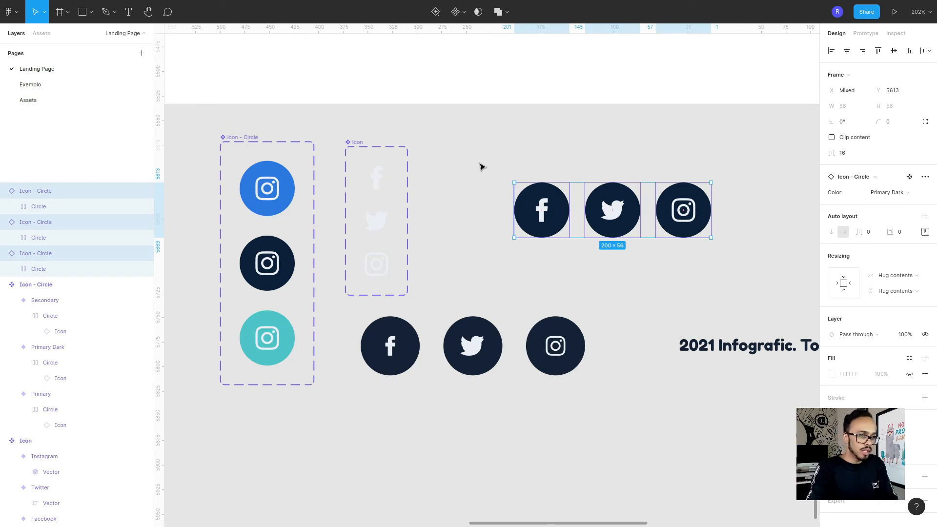
pyautogui.press('Escape')
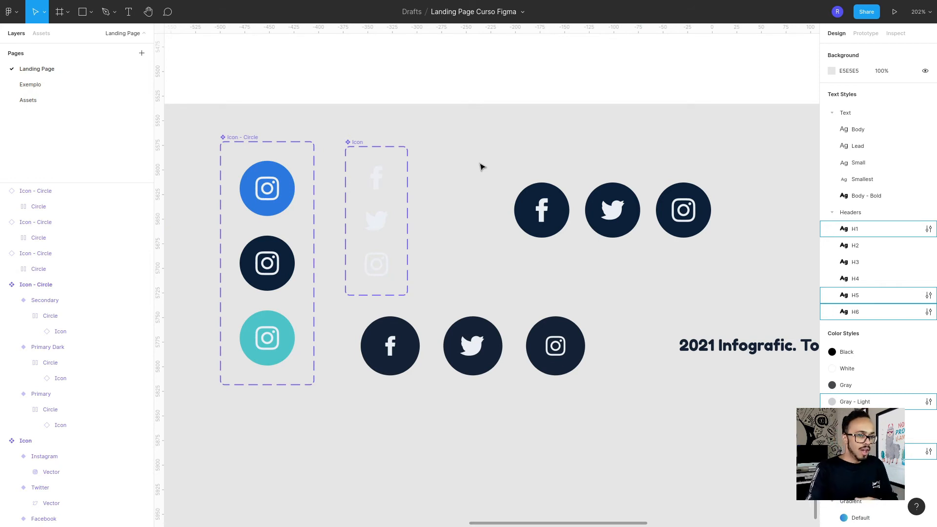
pyautogui.moveTo(487, 167); pyautogui.dragTo(760, 251)
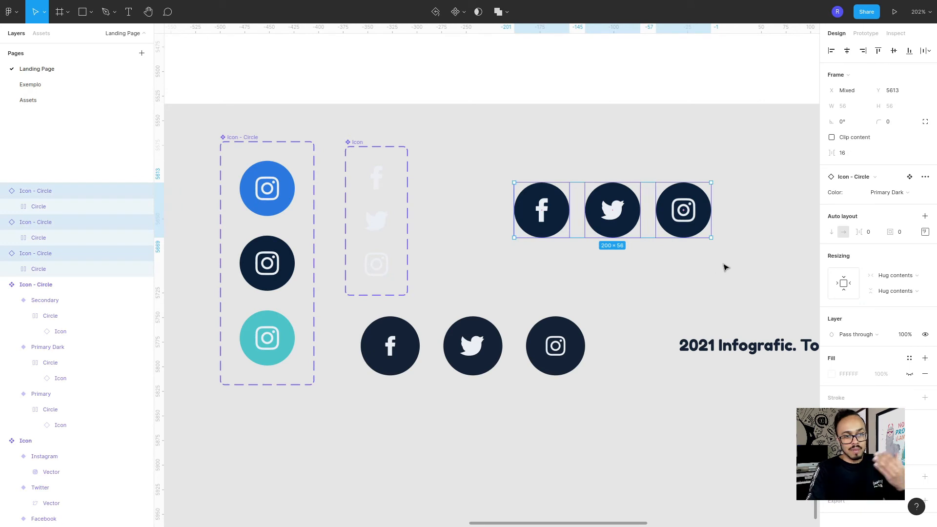
pyautogui.click(631, 315)
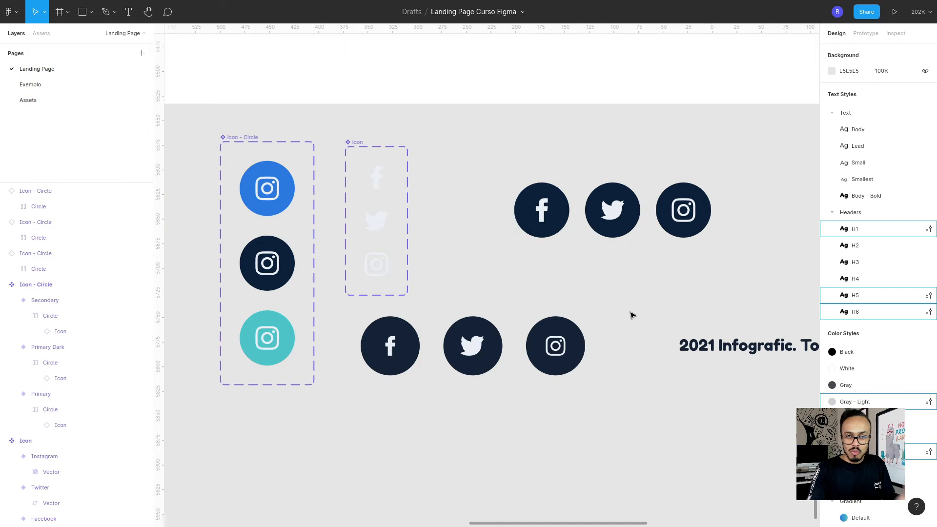
pyautogui.moveTo(480, 163); pyautogui.dragTo(752, 293)
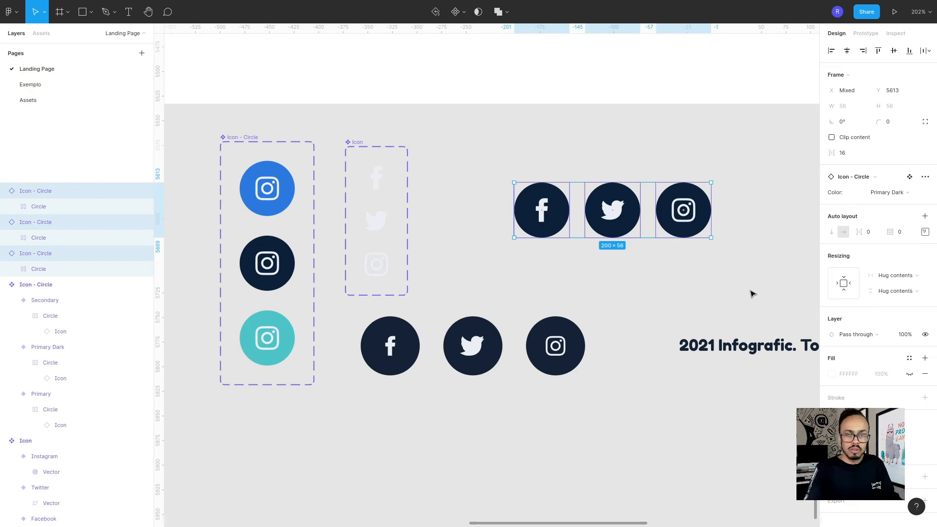
pyautogui.moveTo(752, 265); pyautogui.dragTo(477, 158)
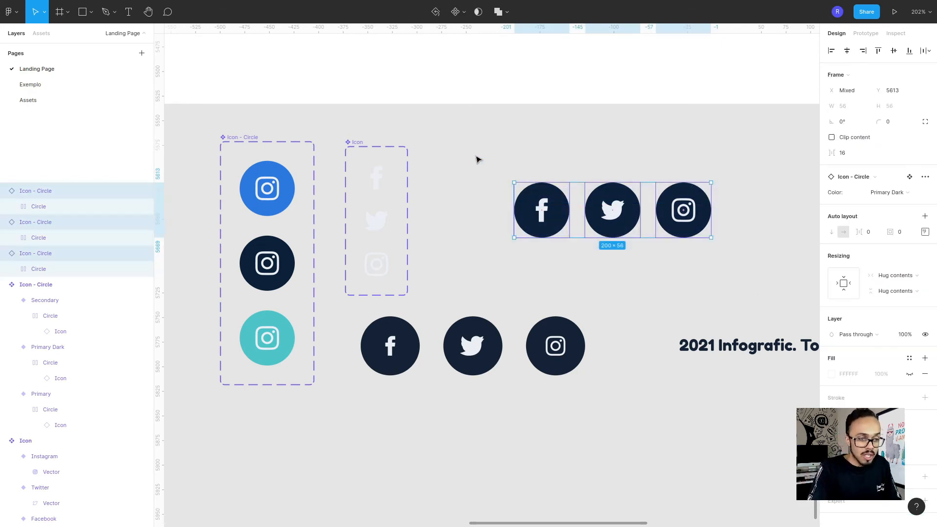
pyautogui.click(496, 148)
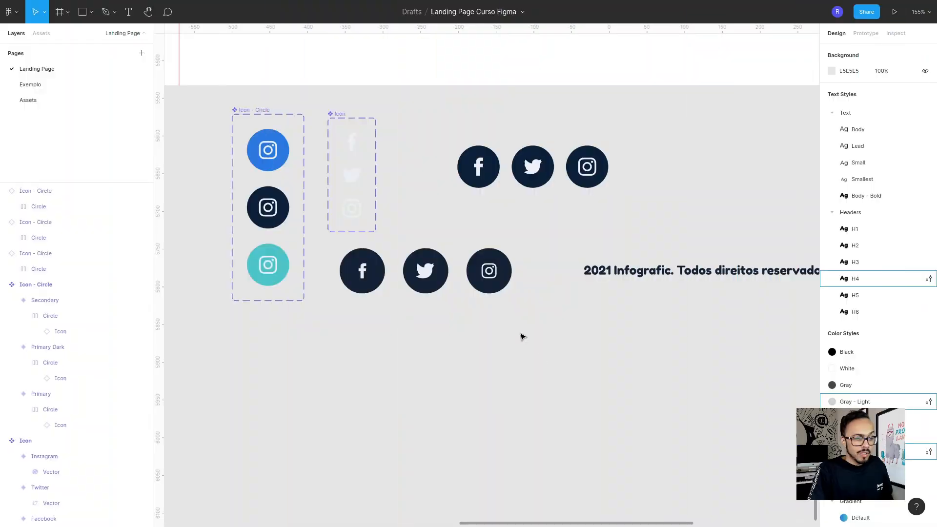
# Move the Icon - Circle and Icon component sets together to the empty canvas right of the page, beside the Dúvidas frequentes section.
pyautogui.scroll(-4, 603, 207)
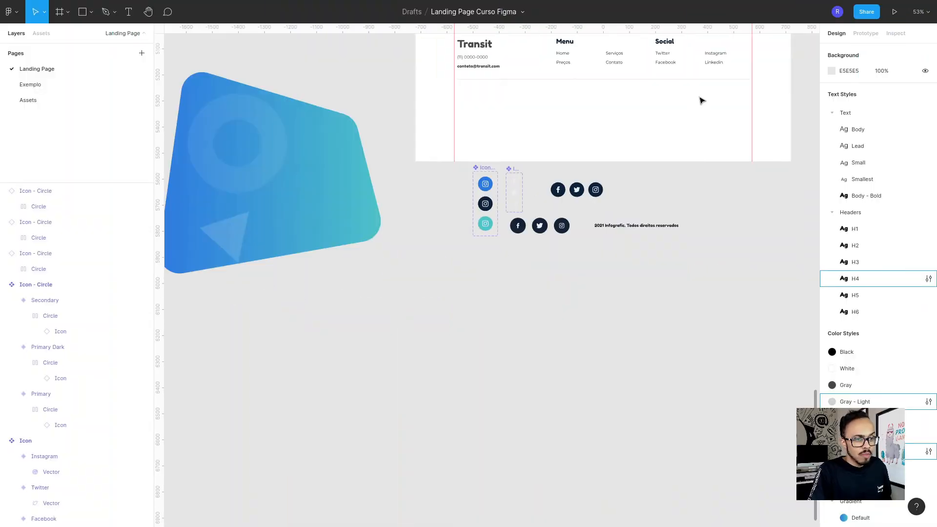
pyautogui.scroll(3, 701, 101)
pyautogui.scroll(-3, 555, 176)
pyautogui.scroll(2, 517, 213)
pyautogui.click(317, 215)
pyautogui.keyDown('shift'); pyautogui.click(365, 213); pyautogui.keyUp('shift')
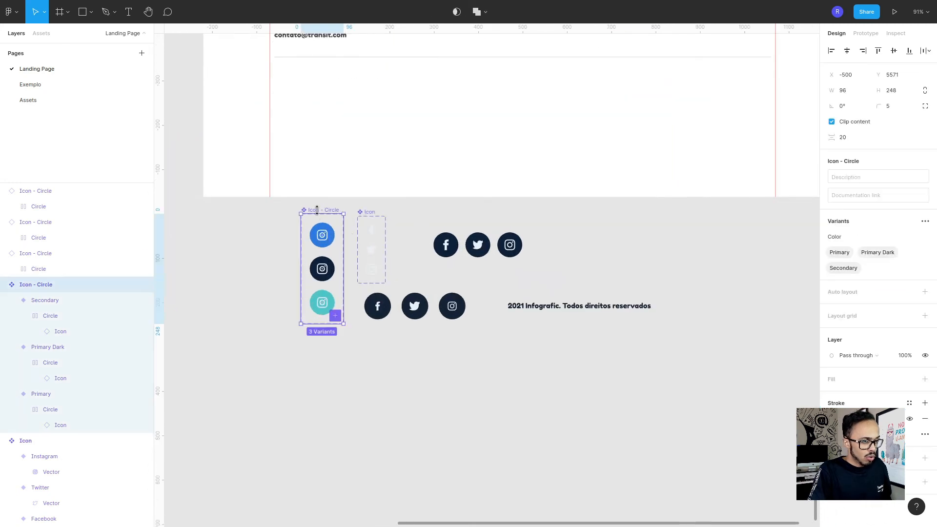
pyautogui.scroll(-4, 364, 215)
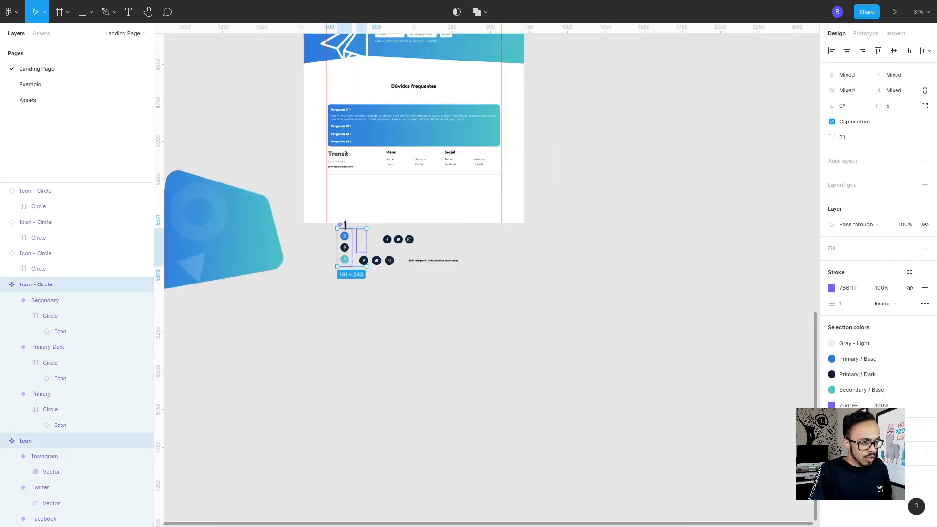
pyautogui.moveTo(347, 228); pyautogui.dragTo(614, 56)
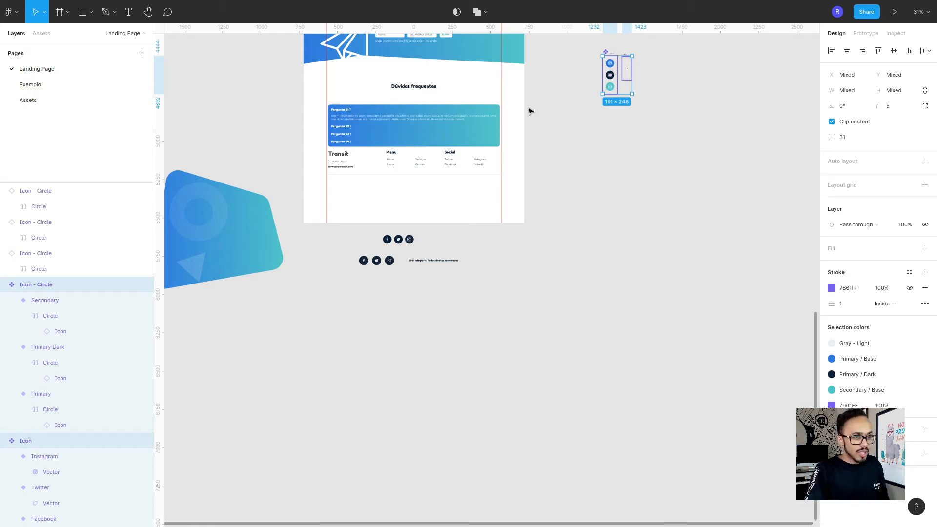
# Delete the old row of loose social icon circles beside the copyright text.
pyautogui.scroll(5, 370, 262)
pyautogui.moveTo(298, 219); pyautogui.dragTo(454, 281)
pyautogui.press('Delete')
# Move the three Icon - Circle instances down in line with the copyright text, just to its left.
pyautogui.moveTo(360, 155); pyautogui.dragTo(551, 213)
pyautogui.scroll(3, 551, 167)
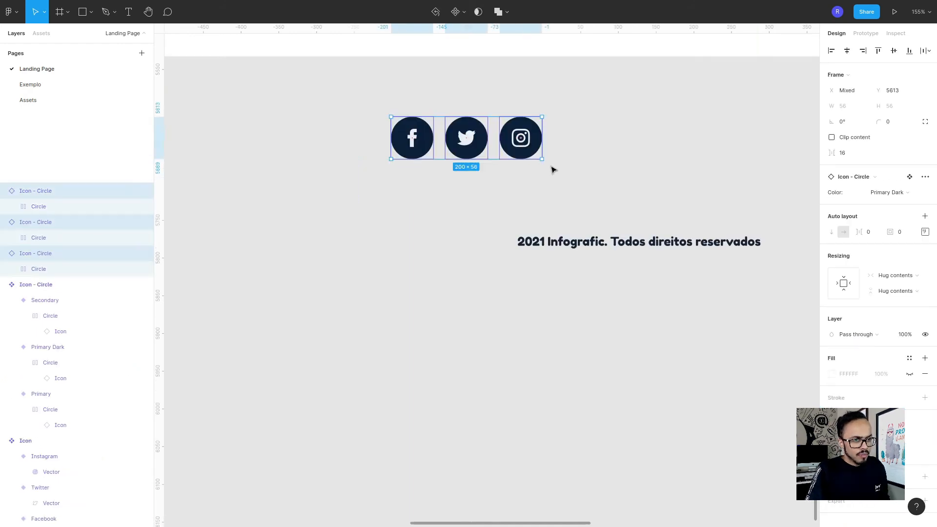
pyautogui.moveTo(527, 152); pyautogui.dragTo(480, 257)
# Wrap the three social circles and copyright text in a horizontal auto layout aligned to the left and vertically centered.
pyautogui.moveTo(225, 193); pyautogui.dragTo(788, 286)
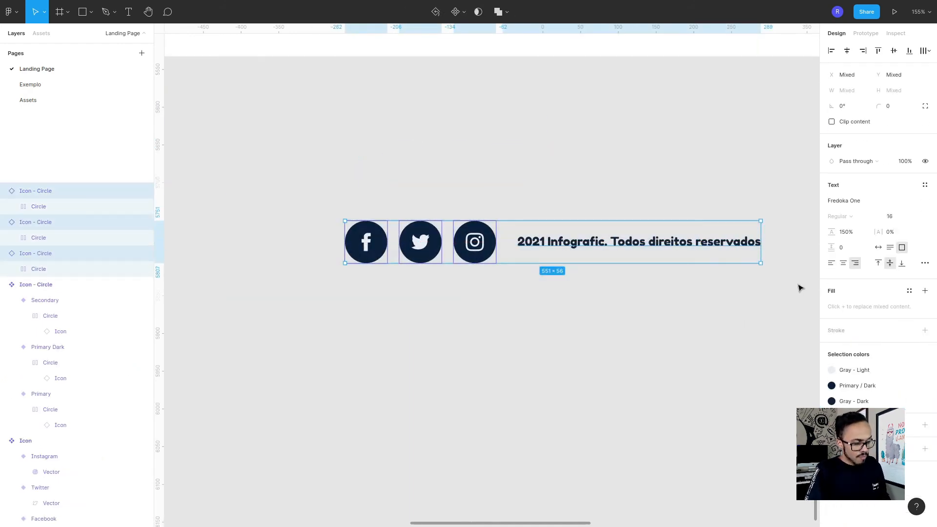
pyautogui.hotkey('shift', 'a')
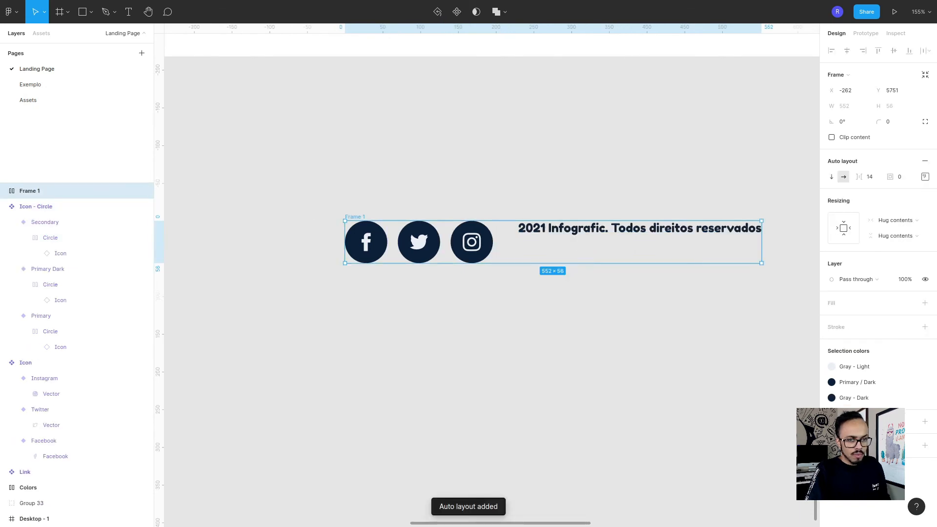
pyautogui.click(925, 178)
pyautogui.click(892, 220)
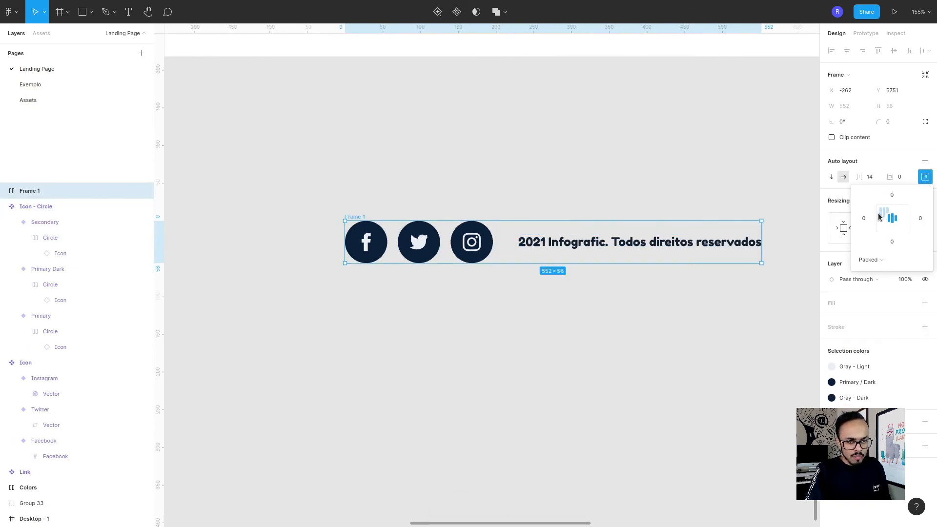
pyautogui.click(880, 222)
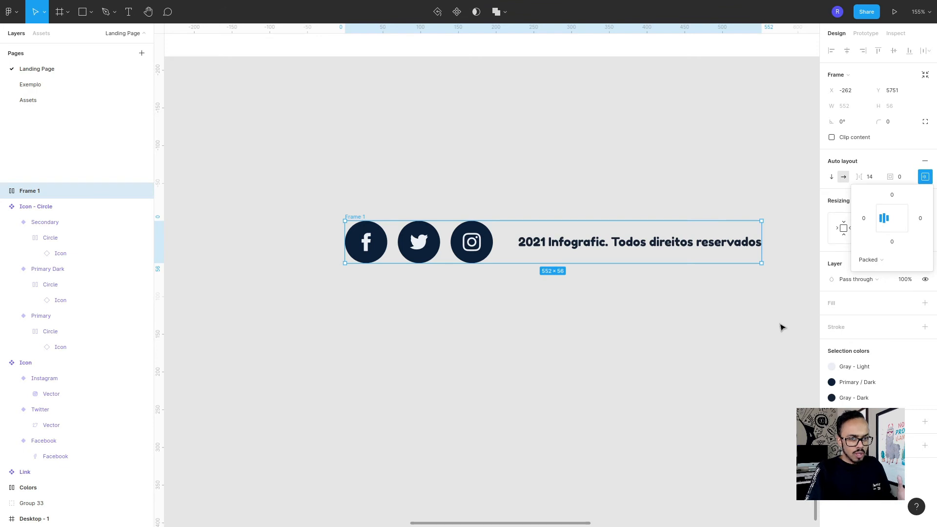
# Set the spacing between items in the social icons and copyright auto layout frame to 16.
pyautogui.click(523, 273)
pyautogui.moveTo(291, 195); pyautogui.dragTo(821, 295)
pyautogui.click(870, 181)
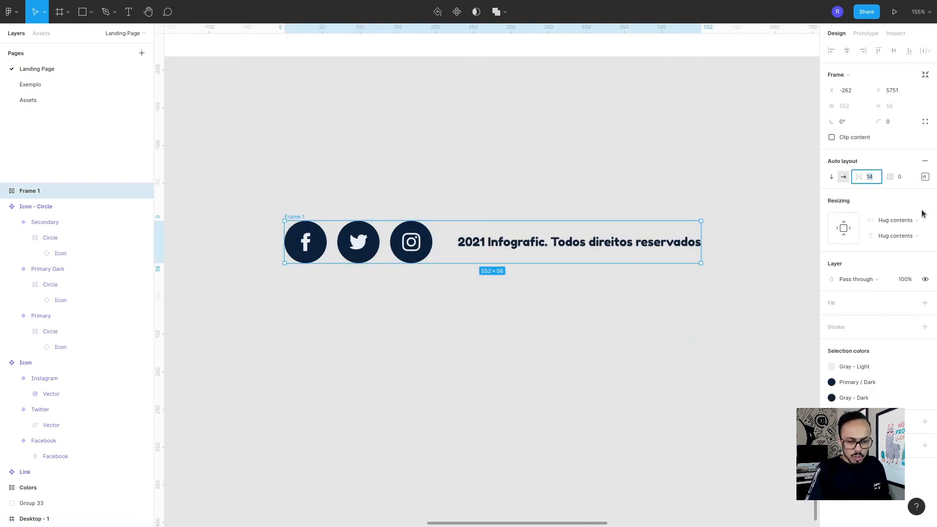
pyautogui.write('16')
pyautogui.press('Return')
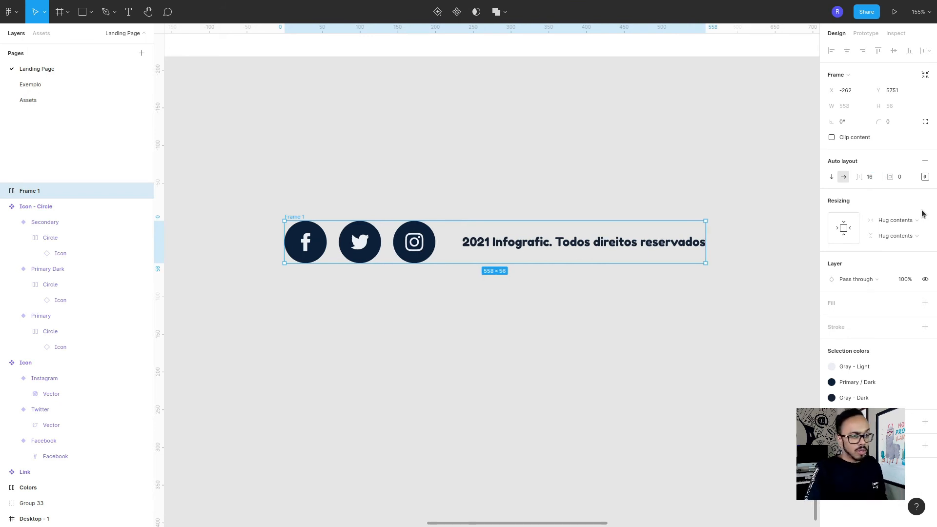
pyautogui.scroll(-3, 488, 202)
pyautogui.scroll(3, 494, 193)
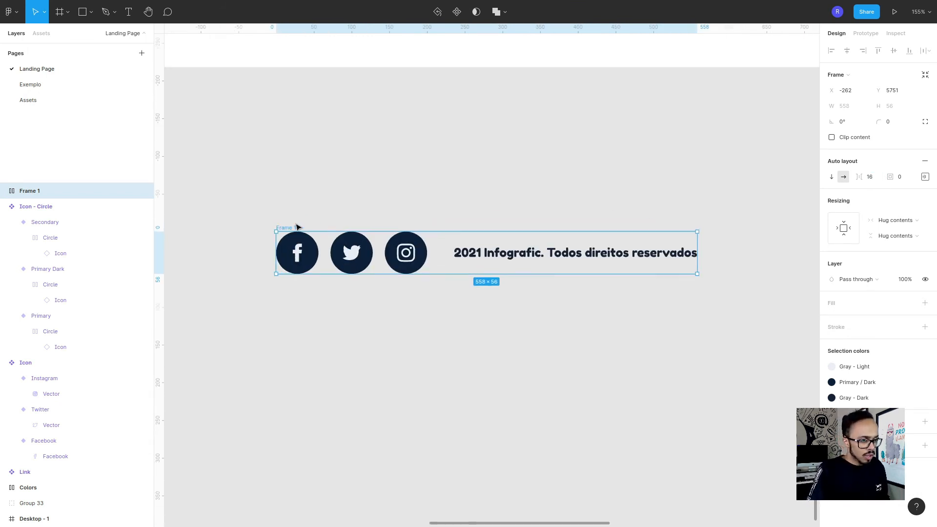
# Rename the social icons and copyright frame as "Wdiget - Copy".
pyautogui.doubleClick(292, 227)
pyautogui.write('Copy')
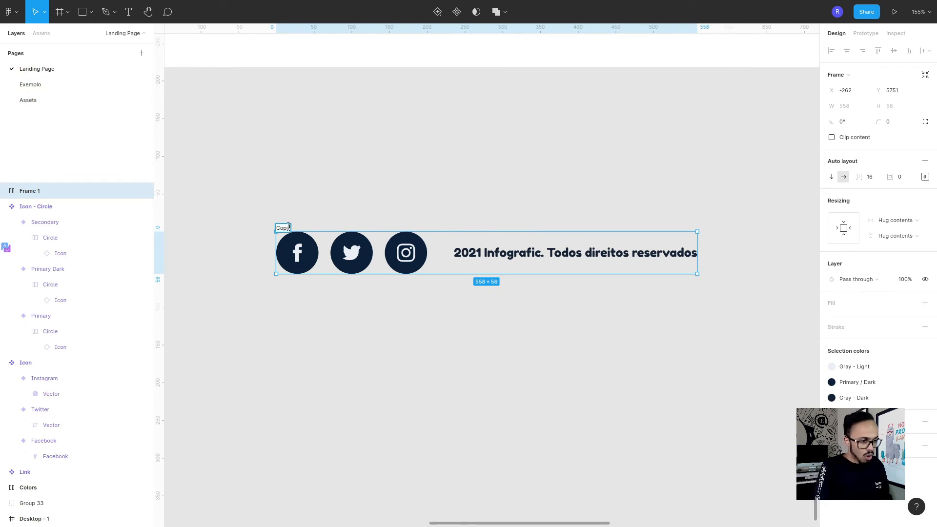
pyautogui.press('BackSpace')
pyautogui.press('BackSpace')
pyautogui.press('BackSpace')
pyautogui.press('BackSpace')
pyautogui.write('W')
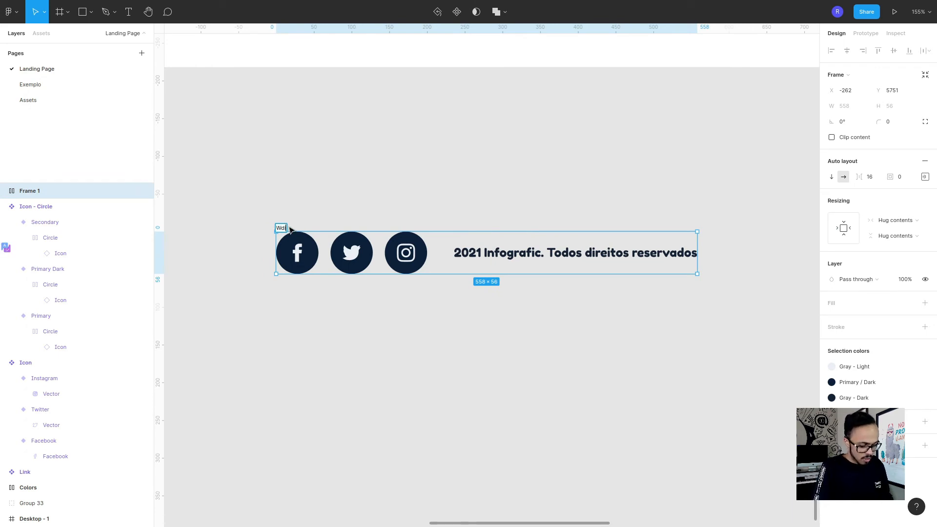
pyautogui.write('diget - Copy')
pyautogui.press('Return')
pyautogui.scroll(1, 468, 280)
pyautogui.scroll(-1, 438, 292)
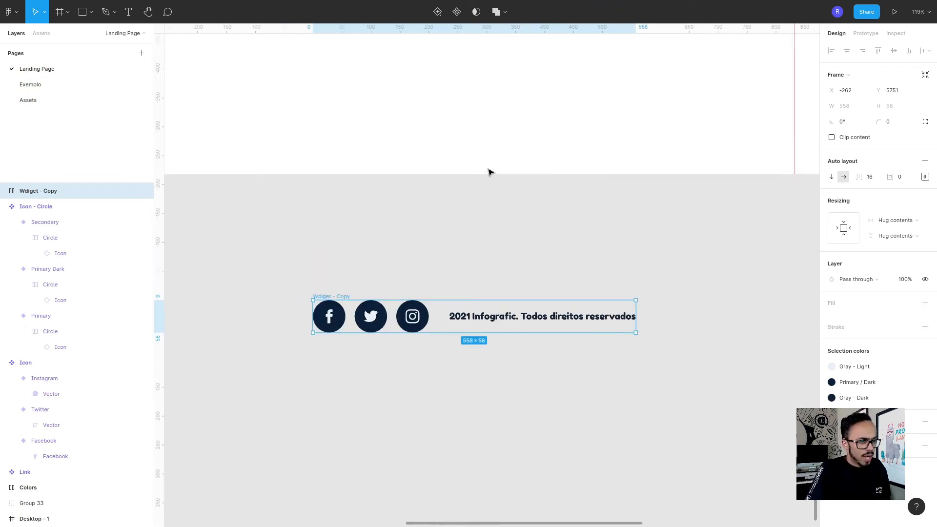
# Move the Wdiget - Copy frame from the empty canvas into the Section - Footer Copy column, alongside Line 1.
pyautogui.scroll(1, 473, 125)
pyautogui.scroll(-1, 456, 286)
pyautogui.moveTo(223, 296); pyautogui.dragTo(711, 396)
pyautogui.press('Delete')
pyautogui.scroll(10, 490, 200)
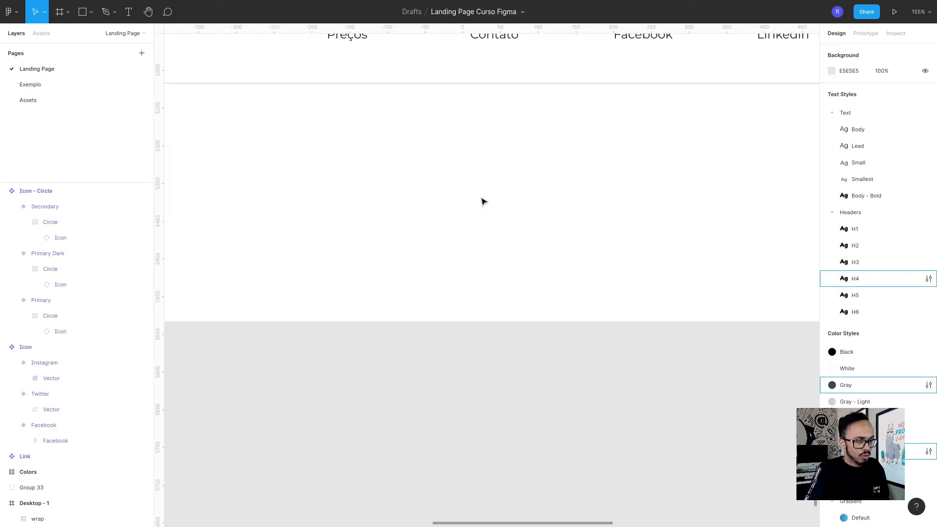
pyautogui.click(353, 214)
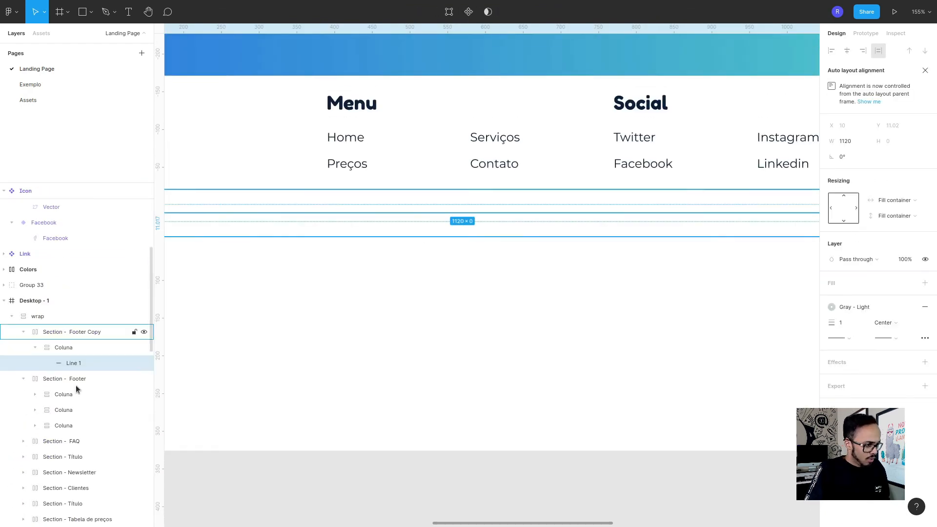
pyautogui.hotkey('ctrl', 'v')
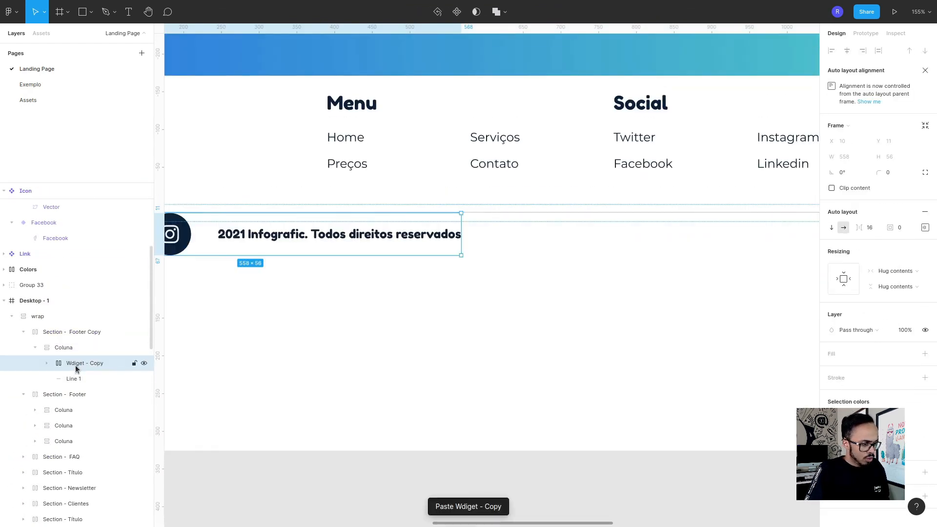
pyautogui.scroll(-3, 422, 259)
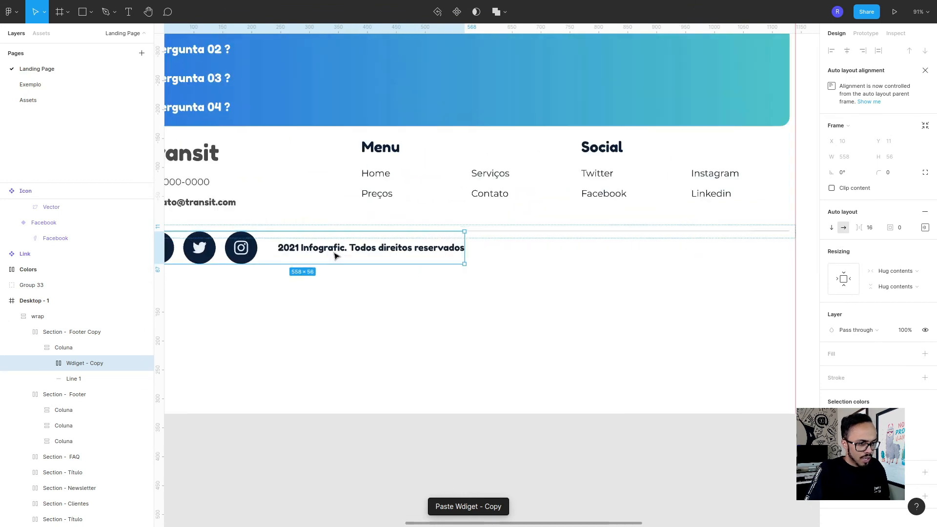
# Center the contents of the Section - Footer Copy column horizontally and vertically in its auto layout alignment.
pyautogui.click(312, 327)
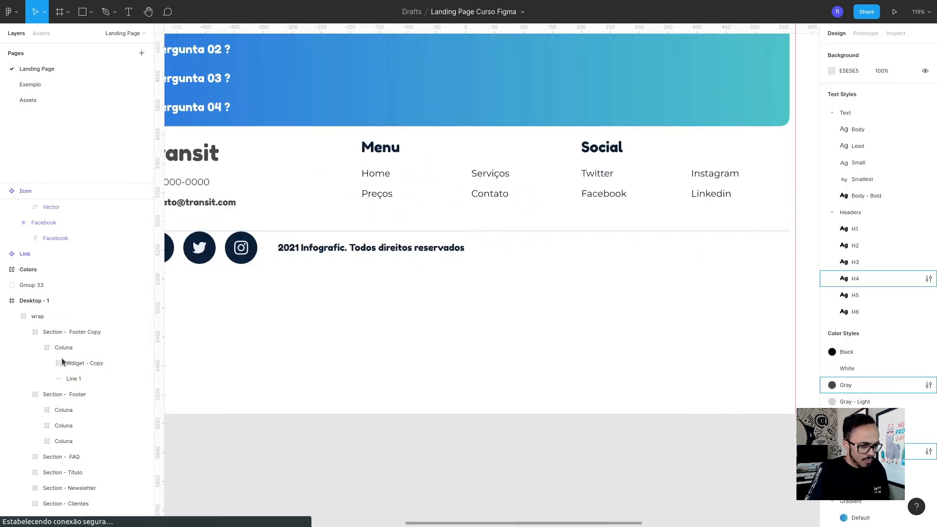
pyautogui.click(63, 347)
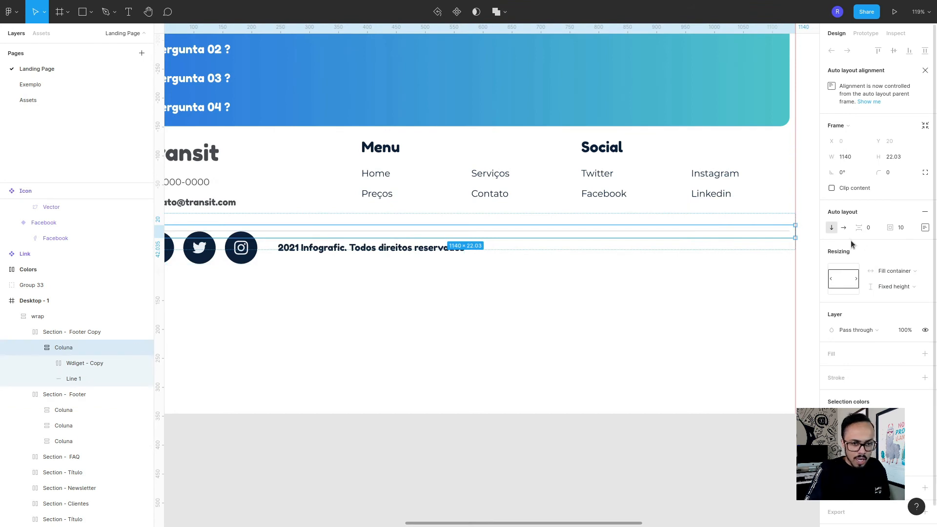
pyautogui.click(925, 227)
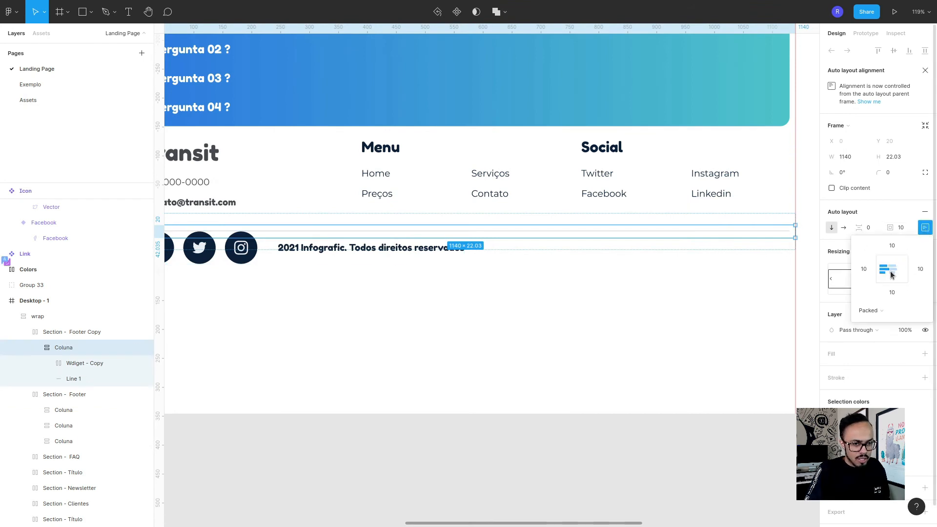
pyautogui.click(891, 274)
pyautogui.click(91, 377)
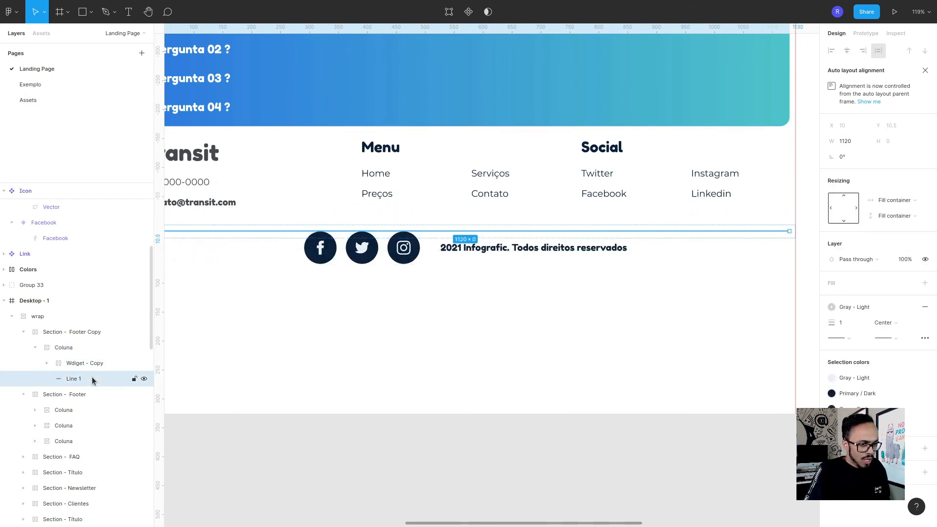
# Set the vertical spacing between the line and the Wdiget - Copy row in the Footer Copy column to 40.
pyautogui.click(67, 348)
pyautogui.click(80, 331)
pyautogui.click(874, 229)
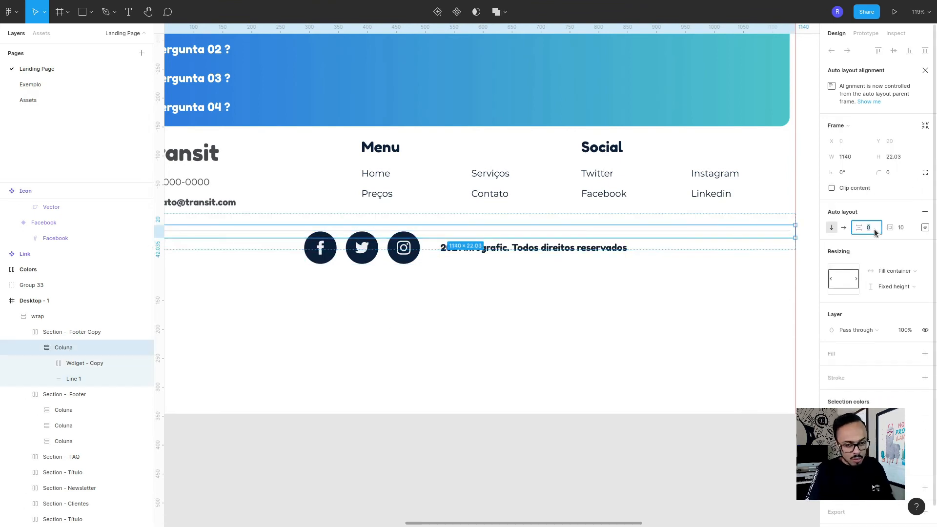
pyautogui.press('Return')
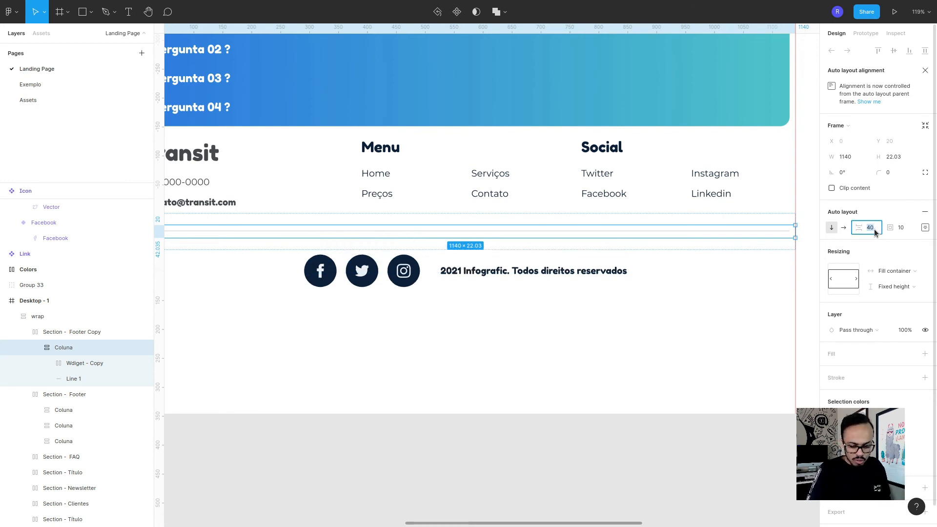
pyautogui.click(494, 466)
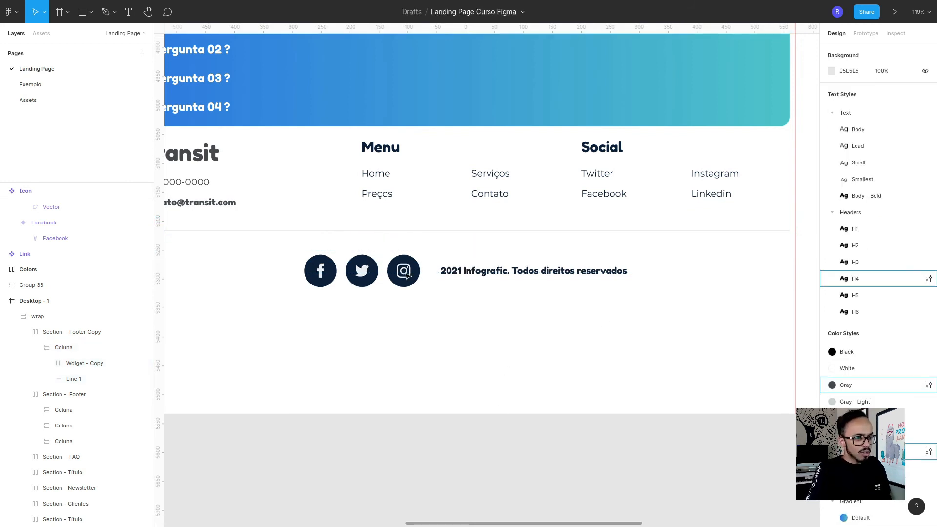
# Make the column inside Section - Footer Copy hug its contents vertically.
pyautogui.click(61, 332)
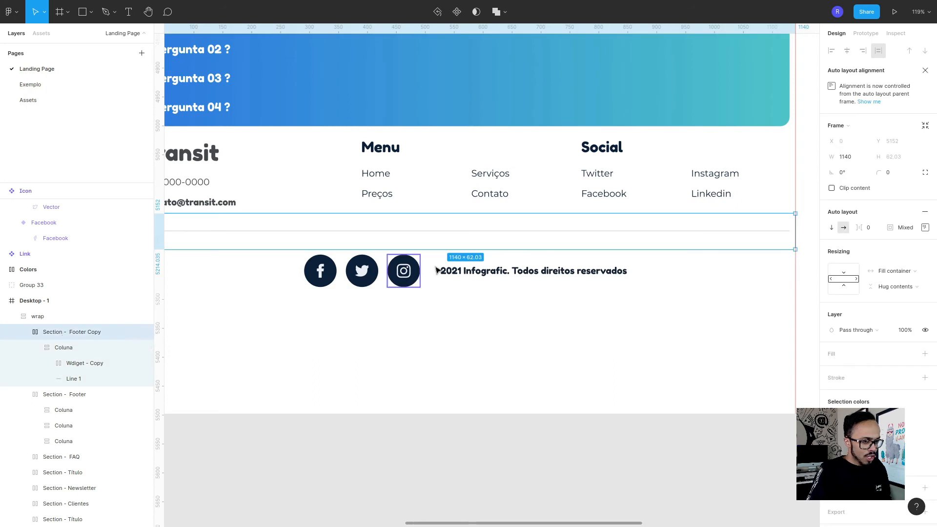
pyautogui.hotkey('shift', '2')
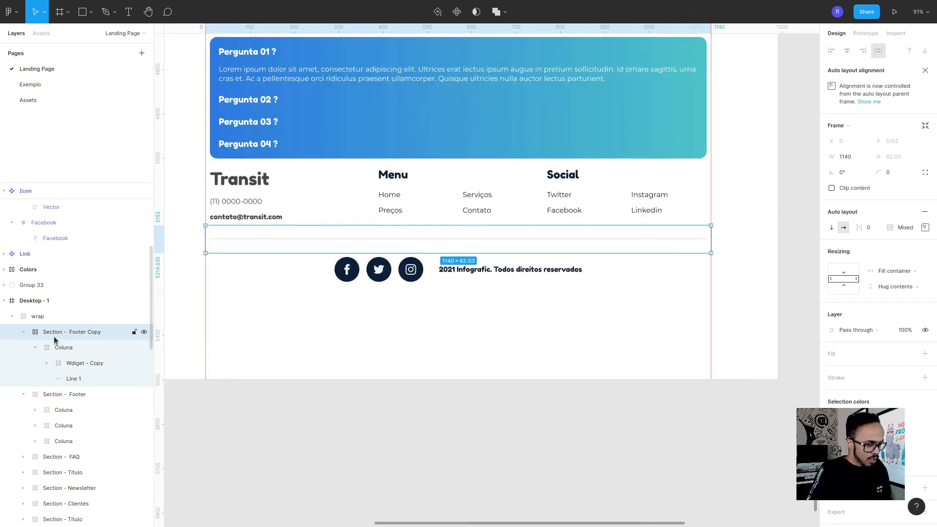
pyautogui.click(847, 292)
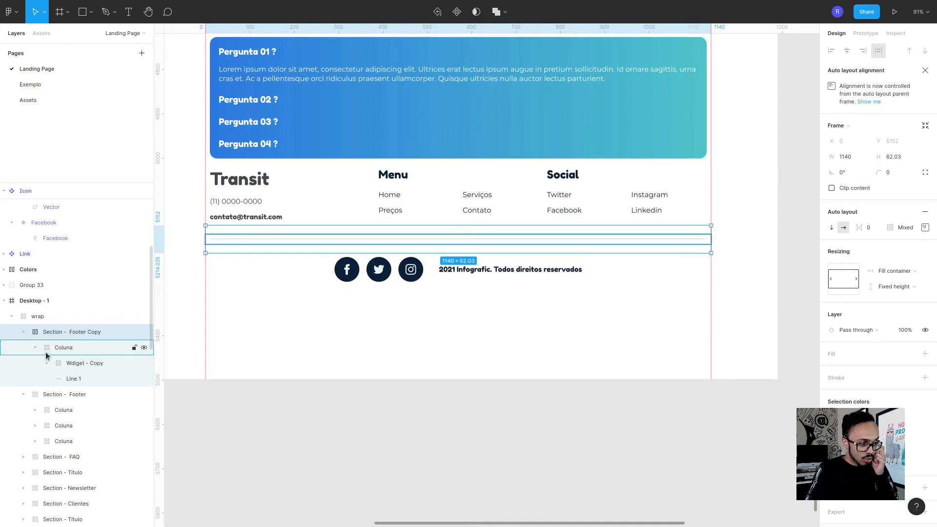
pyautogui.press('Escape')
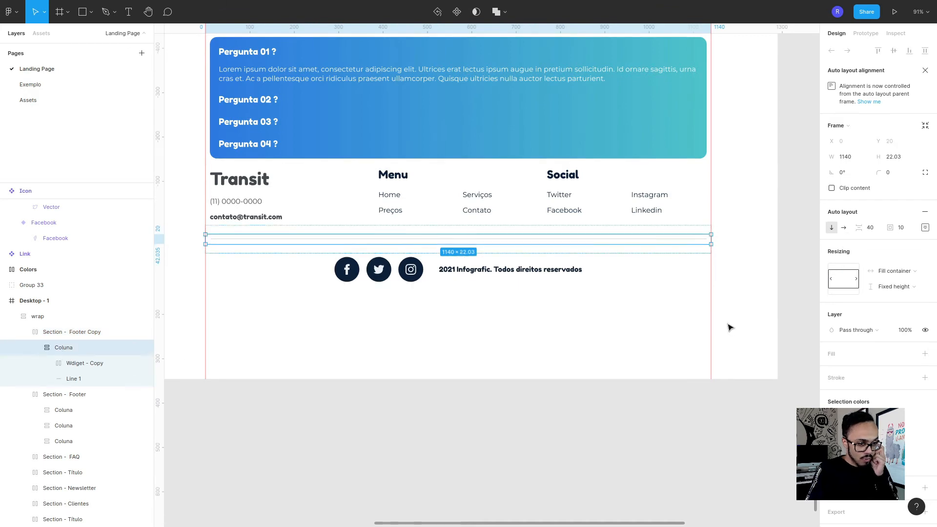
pyautogui.click(852, 289)
pyautogui.click(458, 389)
pyautogui.scroll(-3, 480, 371)
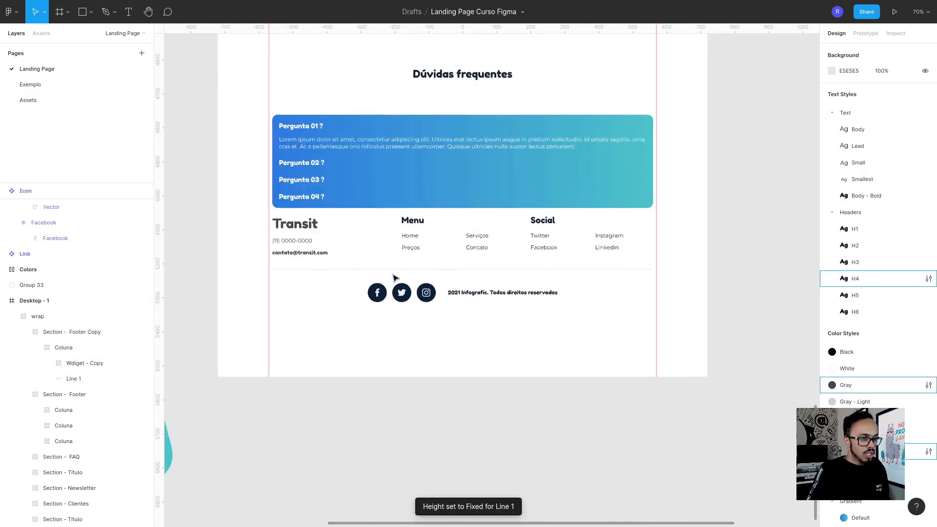
pyautogui.scroll(3, 344, 244)
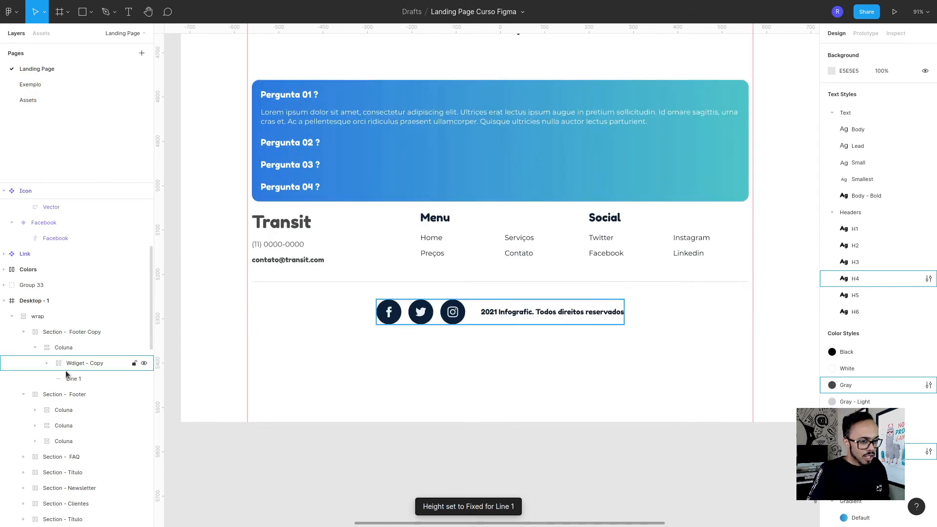
# Set the height of Section - Footer Copy to hug its contents.
pyautogui.click(70, 336)
pyautogui.click(24, 333)
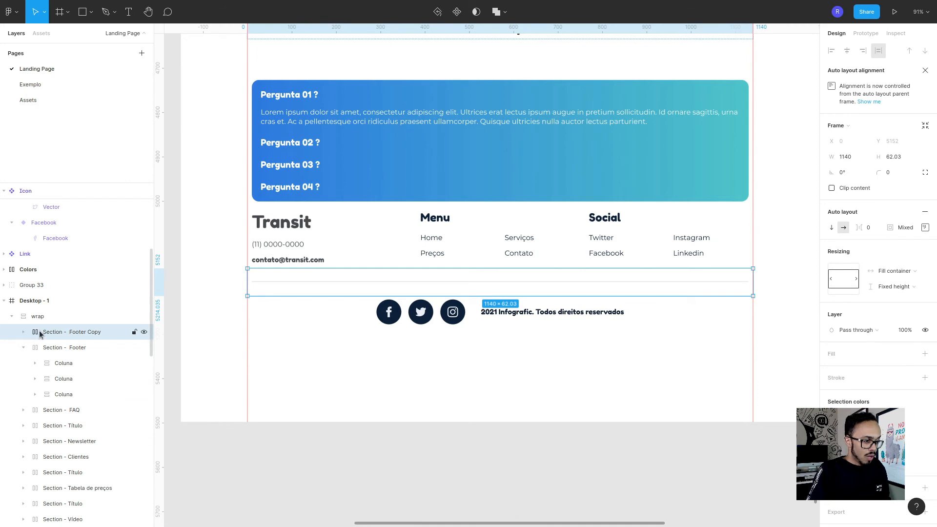
pyautogui.click(844, 286)
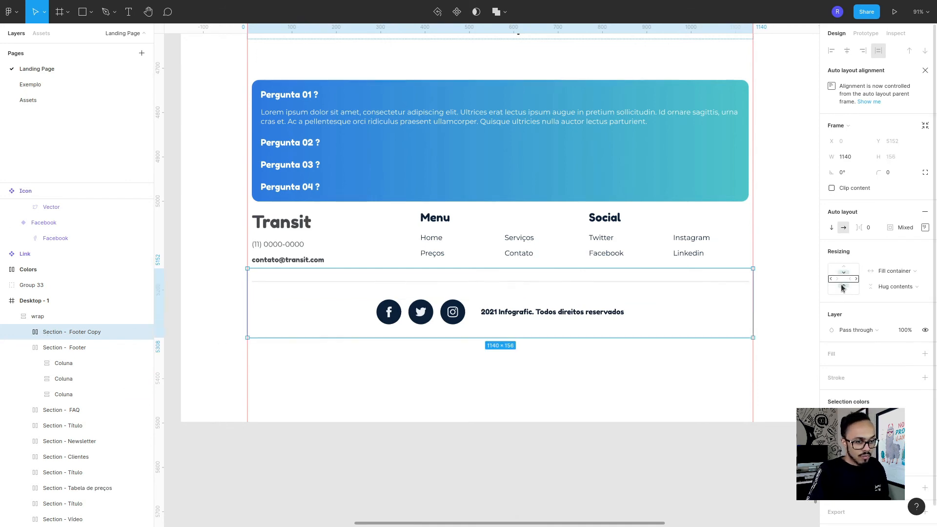
pyautogui.moveTo(772, 485); pyautogui.dragTo(233, 222)
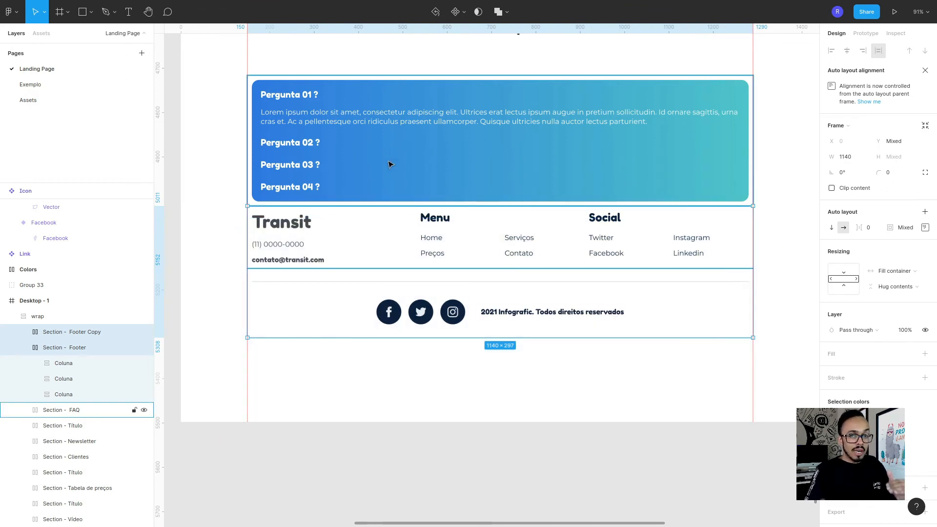
# Try top padding values of 40 and 80 on Section - Footer.
pyautogui.click(50, 331)
pyautogui.click(55, 348)
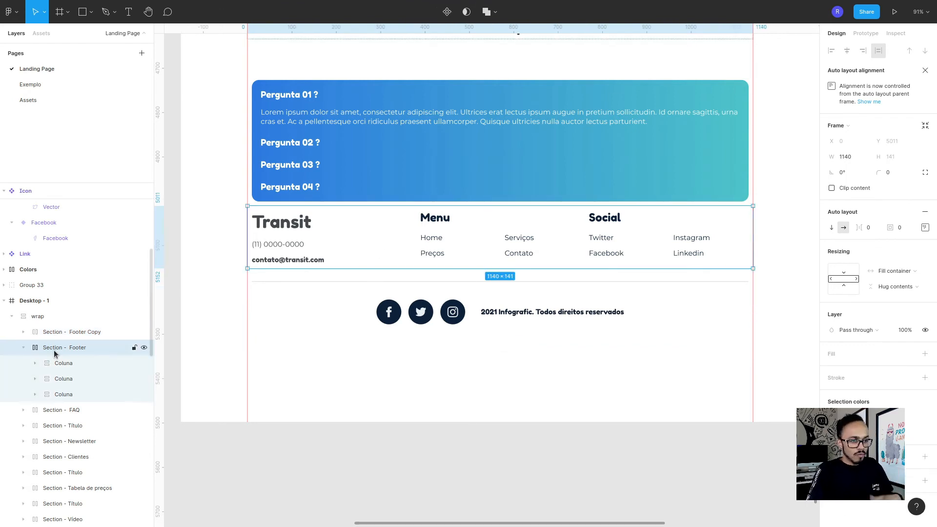
pyautogui.click(926, 227)
pyautogui.click(891, 245)
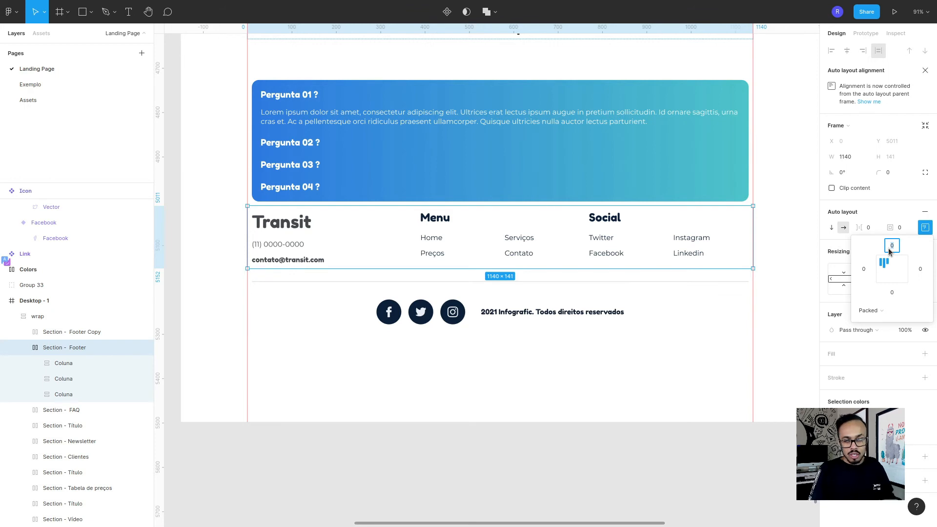
pyautogui.write('40')
pyautogui.press('Return')
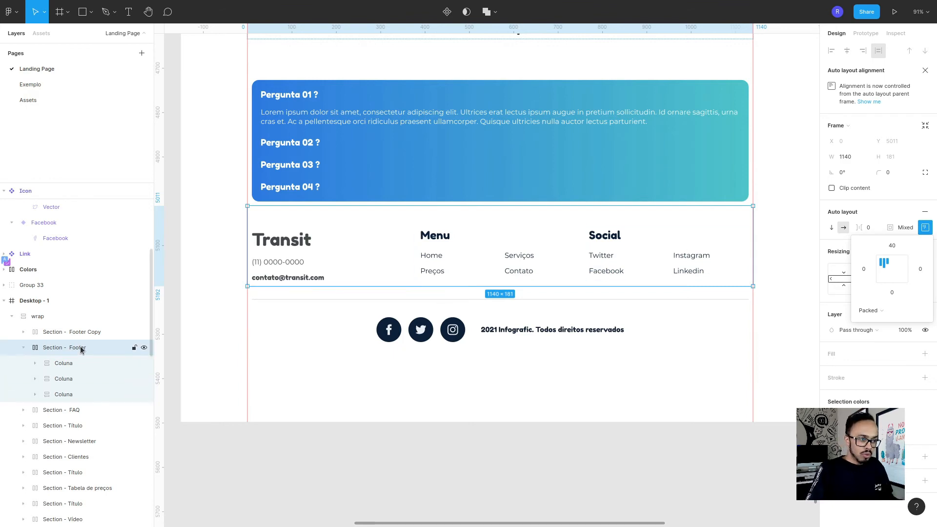
pyautogui.click(897, 248)
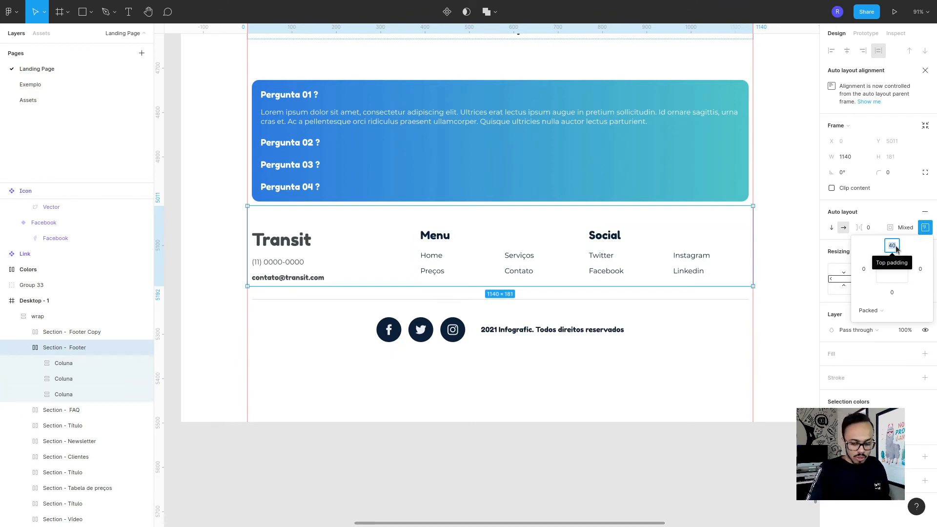
pyautogui.write('80')
pyautogui.press('Return')
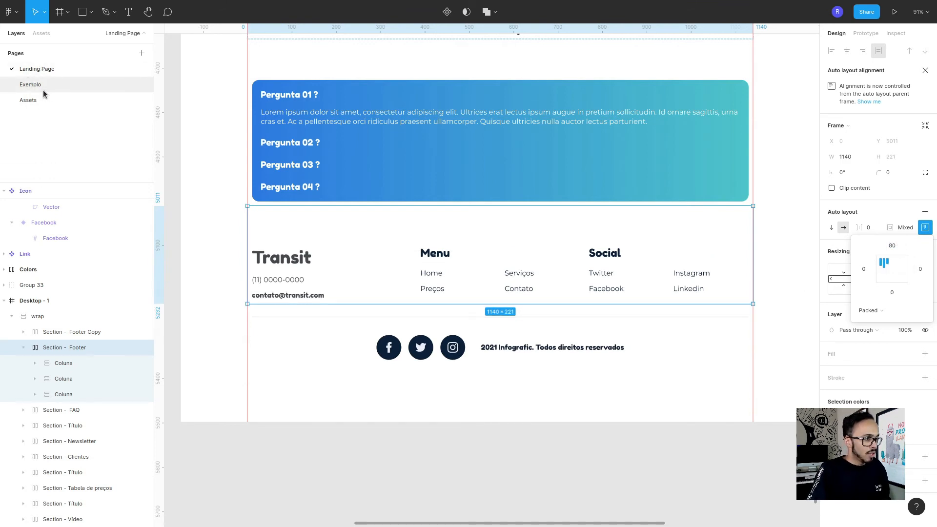
# Check the Grids e Colunas spacing scale on the Assets page and set the top padding of Section - Footer to 160.
pyautogui.click(28, 100)
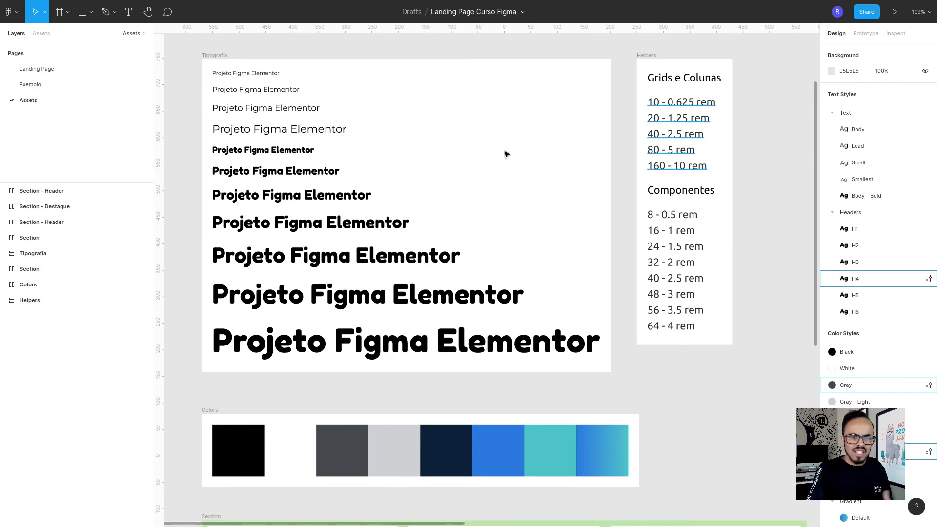
pyautogui.click(37, 69)
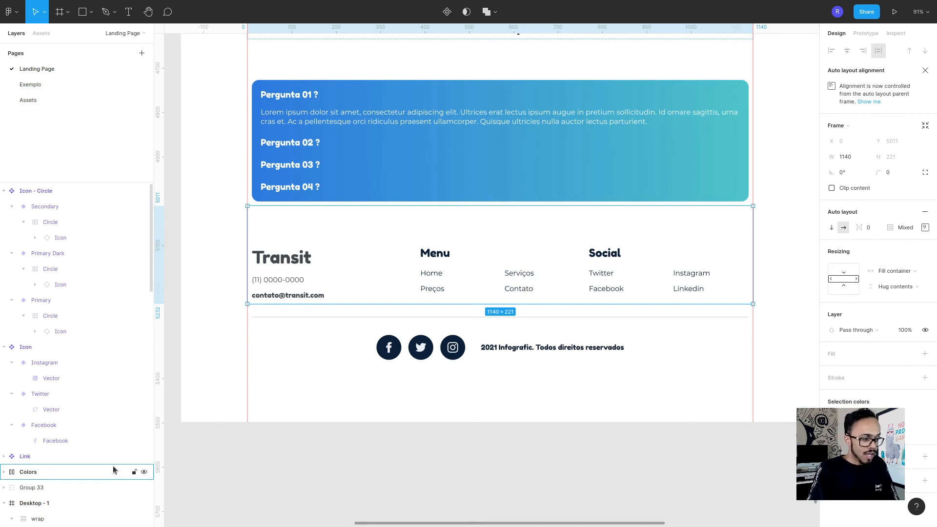
pyautogui.click(582, 223)
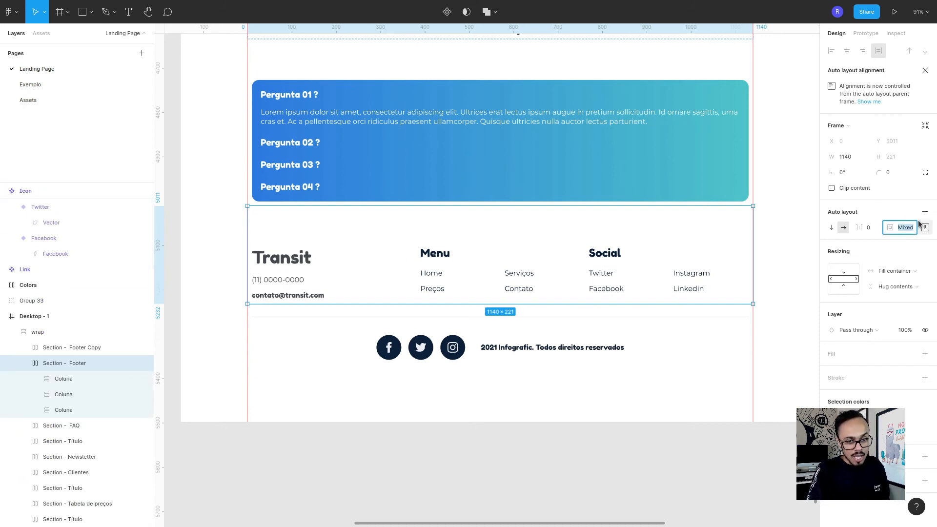
pyautogui.click(925, 228)
pyautogui.write('160')
pyautogui.press('Return')
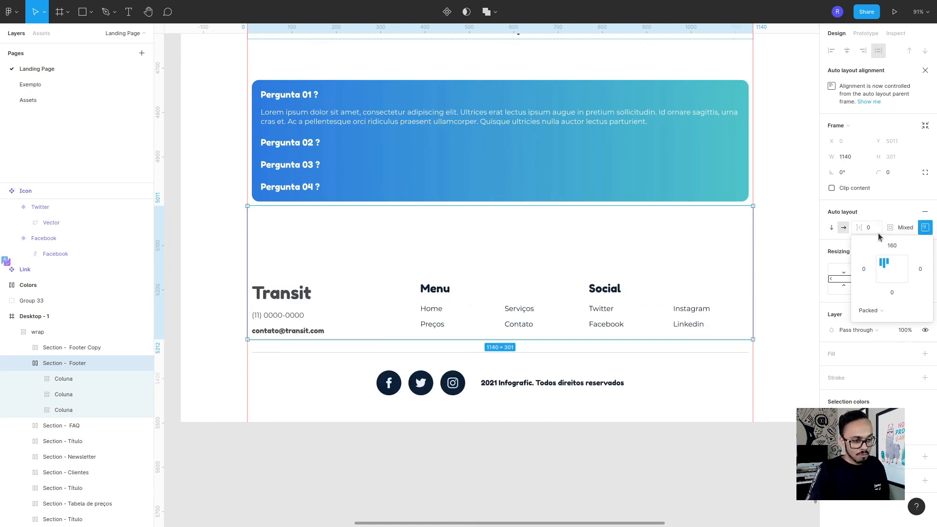
# Try a top padding of 80 on Section - Footer.
pyautogui.click(895, 245)
pyautogui.write('80')
pyautogui.press('Return')
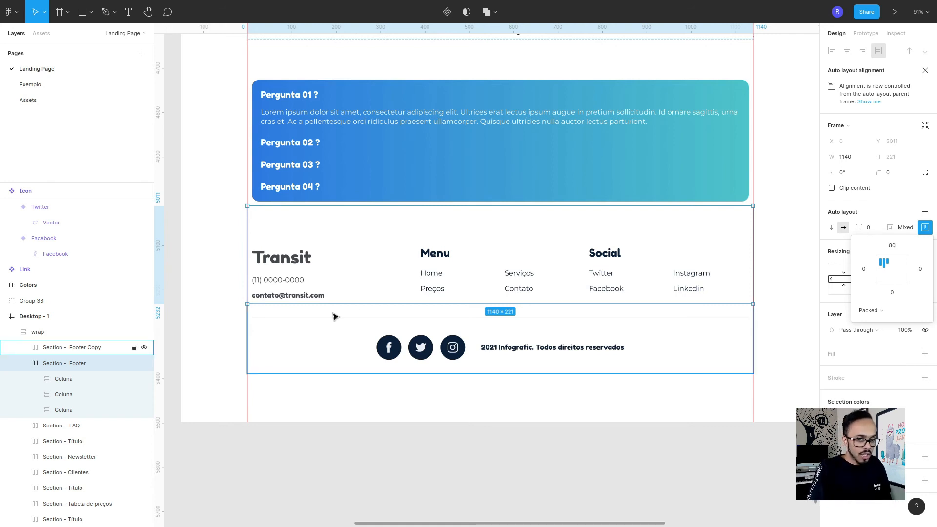
# Cut the blue gradient background group, Group 33, from the empty canvas beside the page frame.
pyautogui.click(355, 423)
pyautogui.scroll(-5, 422, 337)
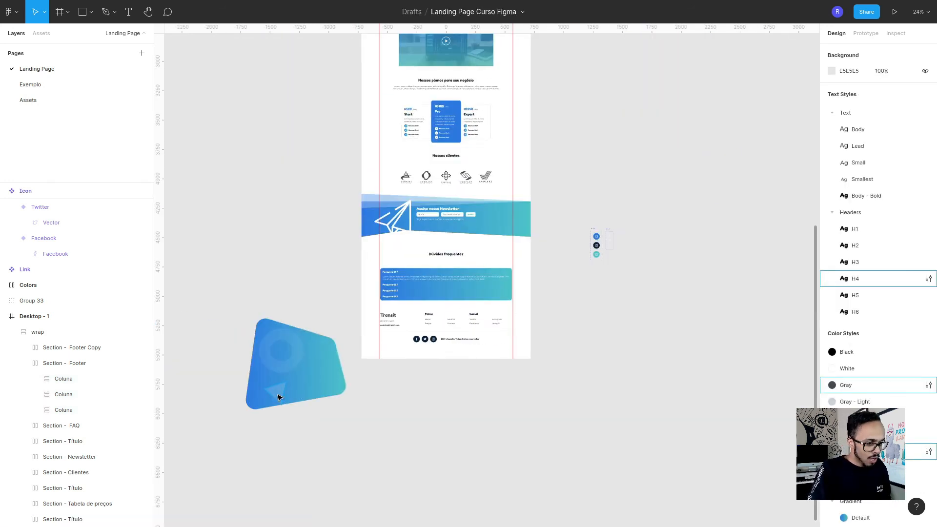
pyautogui.scroll(2, 310, 384)
pyautogui.scroll(3, 309, 386)
pyautogui.click(278, 379)
pyautogui.scroll(4, 263, 382)
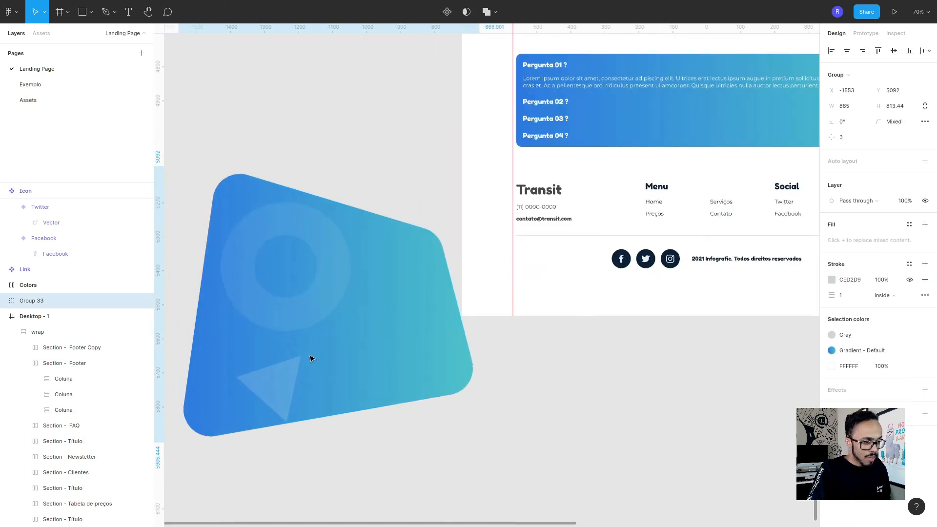
pyautogui.press('Delete')
# Collapse the Icon - Circle, Icon and wrap layers and select the Desktop - 1 frame.
pyautogui.click(5, 301)
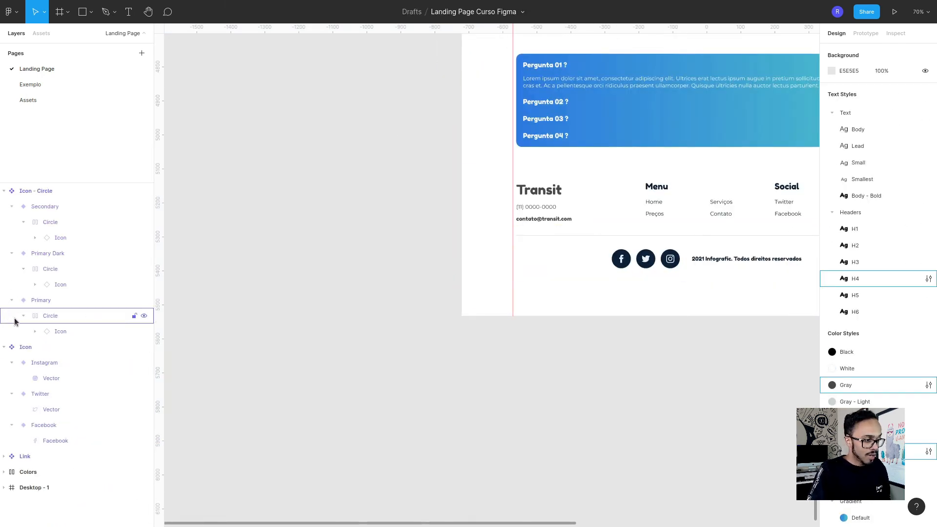
pyautogui.click(4, 191)
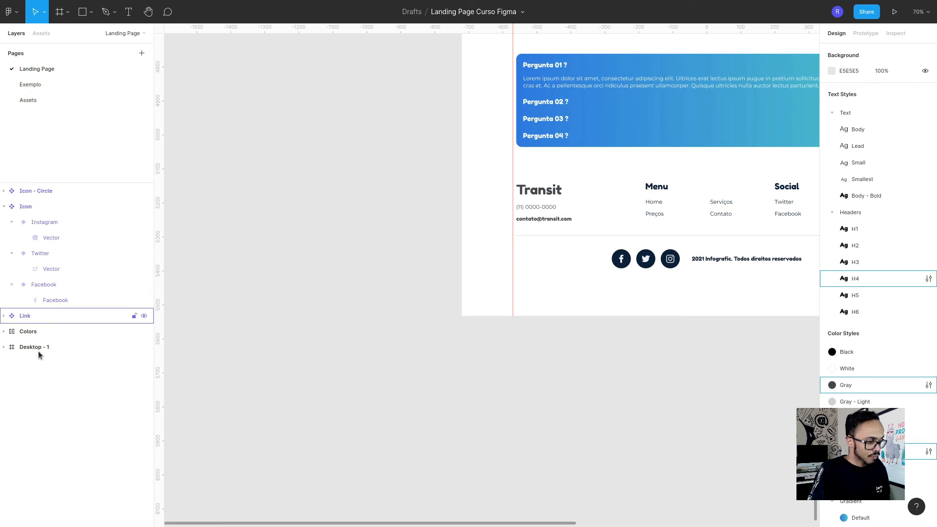
pyautogui.click(4, 206)
pyautogui.click(5, 254)
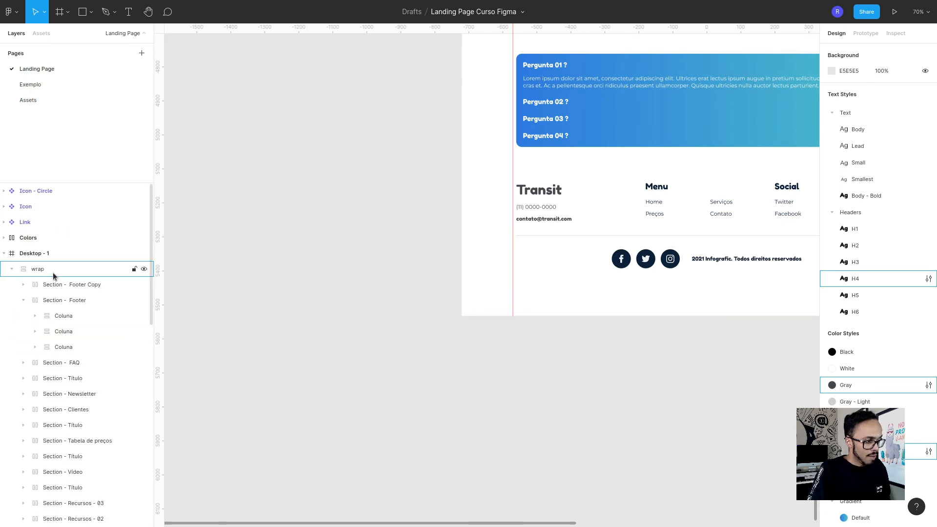
pyautogui.click(44, 254)
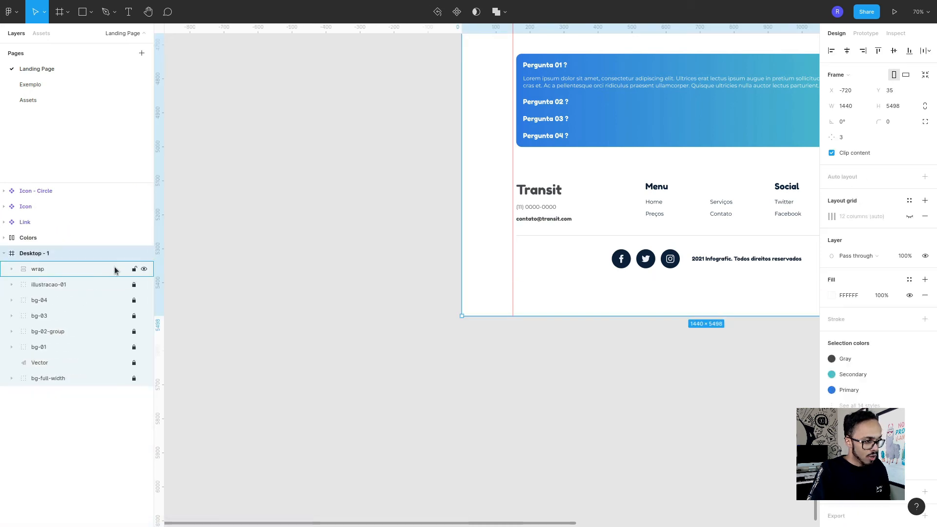
# Paste Group 33 into the Desktop - 1 frame, outside wrap, and order it as the lowest layer beneath bg-full-width.
pyautogui.click(87, 269)
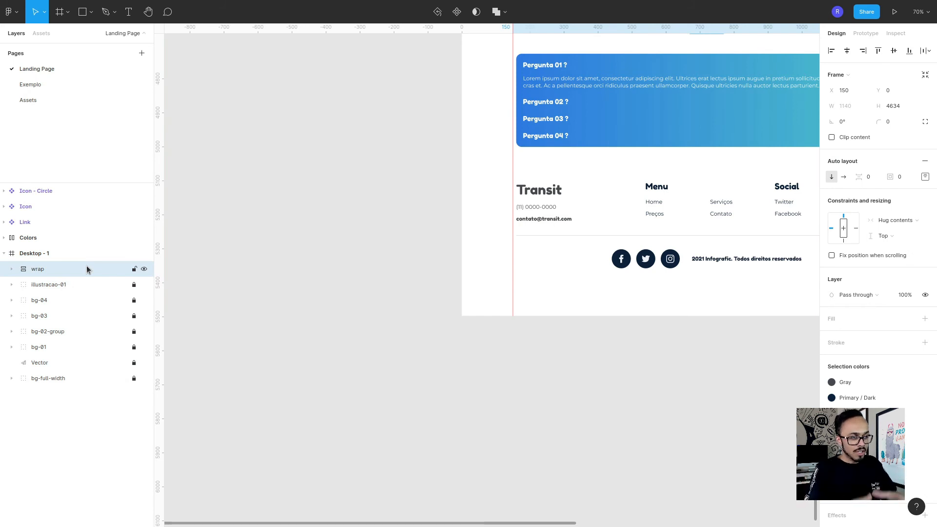
pyautogui.hotkey('ctrl', 'v')
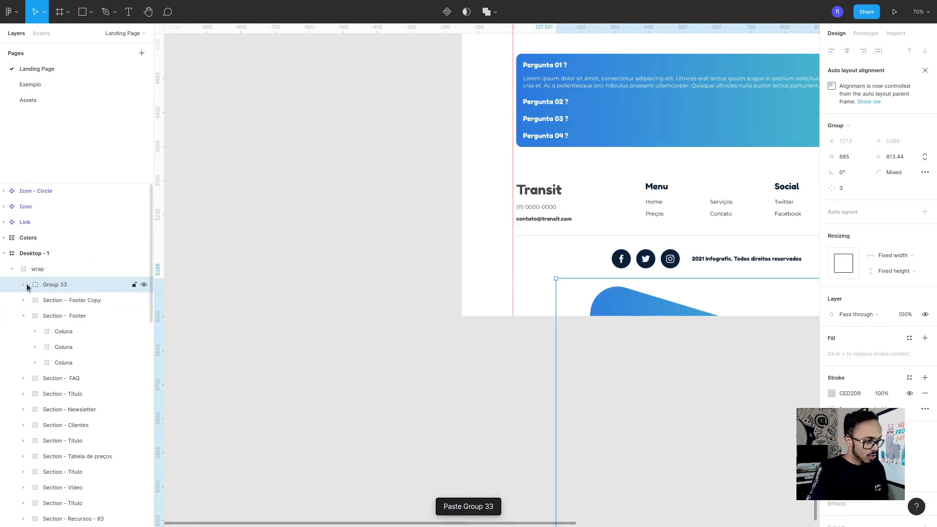
pyautogui.hotkey('ctrl', 'x')
pyautogui.click(30, 256)
pyautogui.hotkey('ctrl', 'v')
pyautogui.click(12, 285)
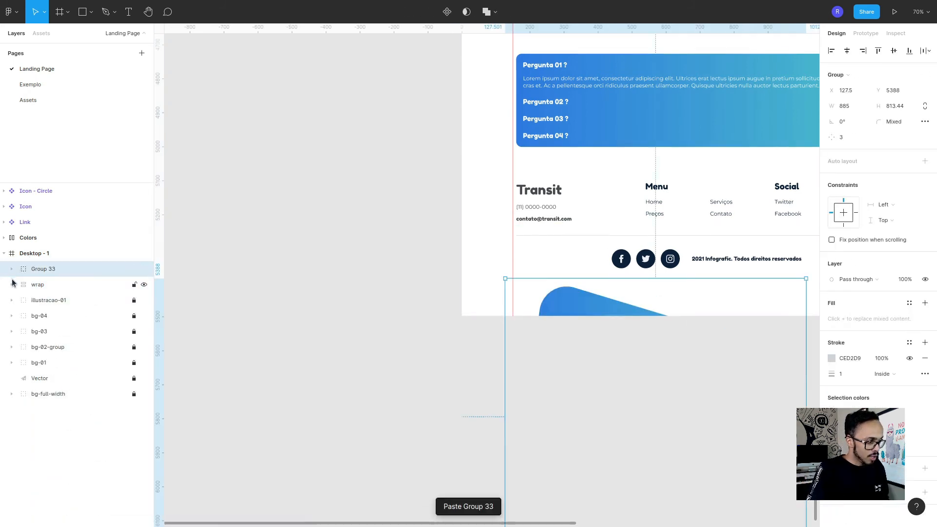
pyautogui.moveTo(48, 274); pyautogui.dragTo(71, 412)
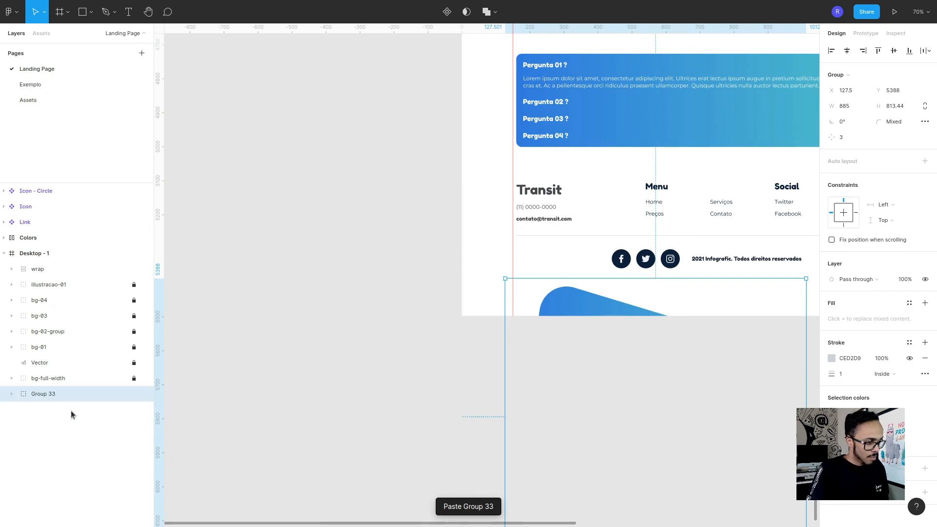
# Rename Group 33 as bg-footer.
pyautogui.doubleClick(43, 394)
pyautogui.write('B')
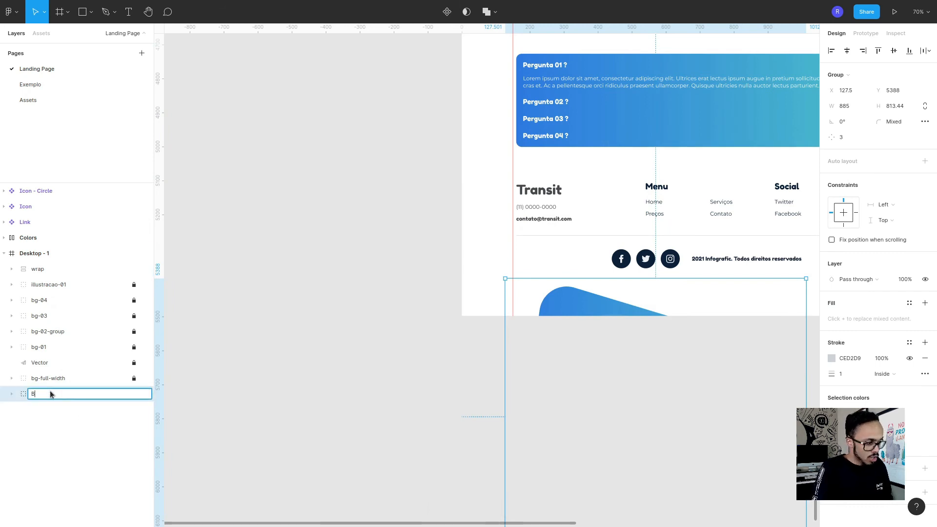
pyautogui.write('g-foot')
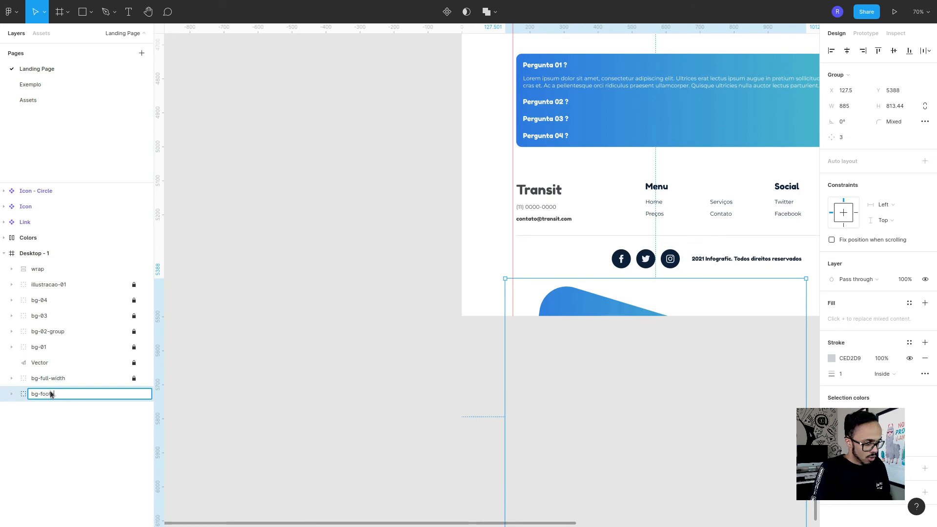
pyautogui.write('er')
pyautogui.press('Return')
# Position bg-footer behind the left side of the footer at about X -344, Y 4905.
pyautogui.moveTo(636, 447); pyautogui.dragTo(579, 355)
pyautogui.scroll(-3, 638, 341)
pyautogui.scroll(-5, 688, 252)
pyautogui.scroll(5, 688, 252)
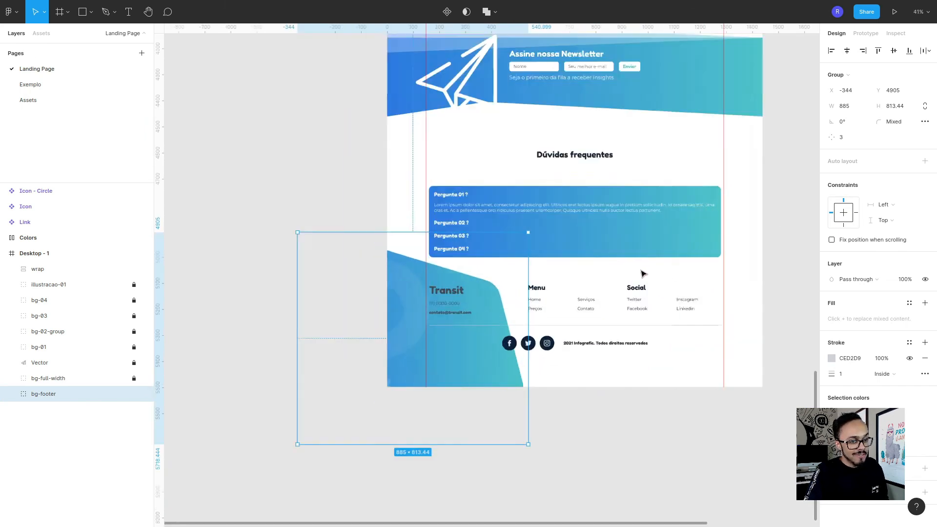
pyautogui.scroll(3, 643, 274)
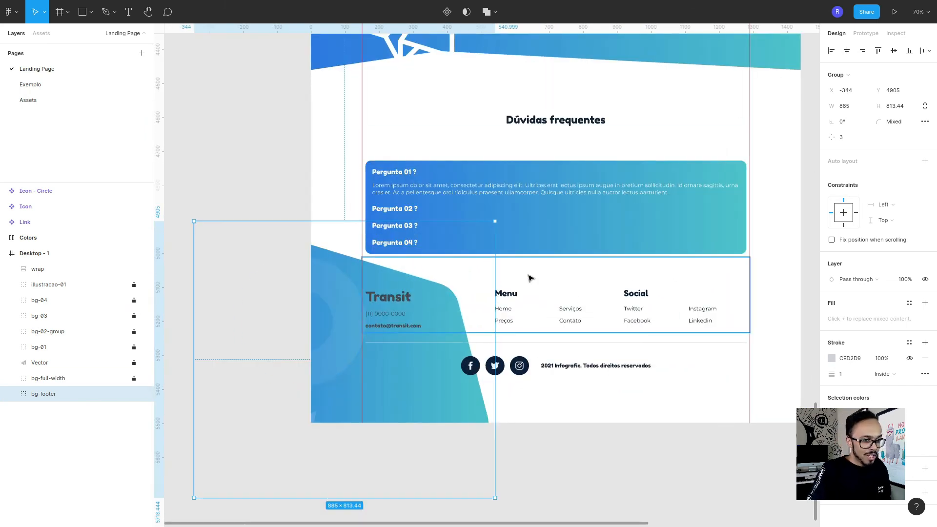
# Set the top padding of Section - Footer to 160.
pyautogui.click(530, 278)
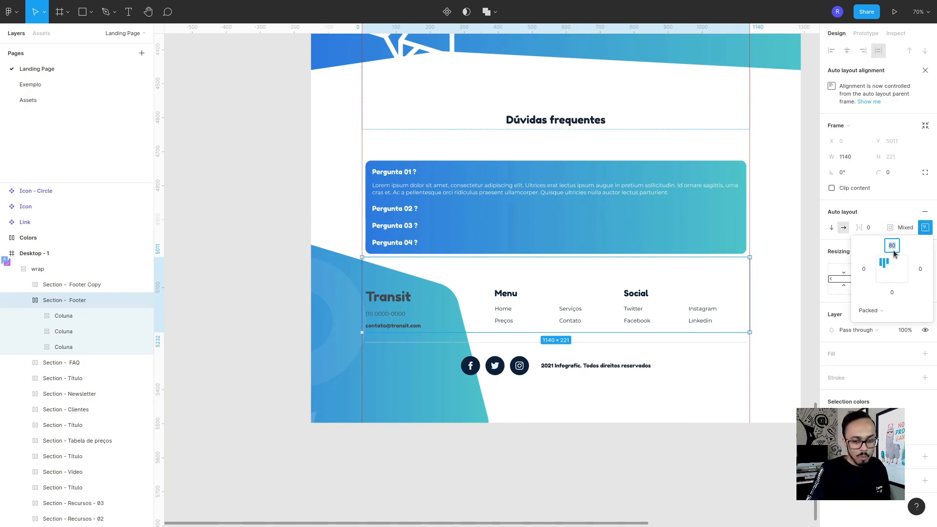
pyautogui.write('60')
pyautogui.press('Return')
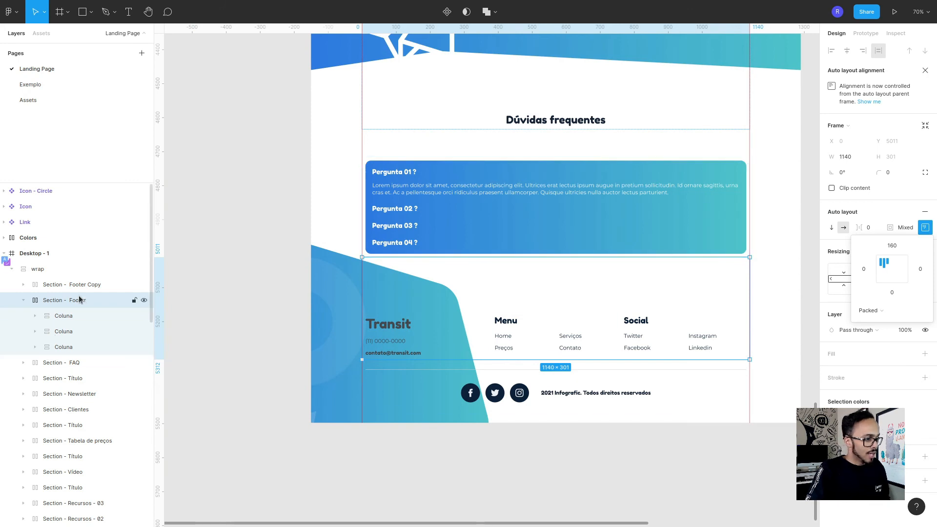
# Shift bg-footer slightly down and left behind the footer, to about X -372, Y 4955.
pyautogui.click(34, 270)
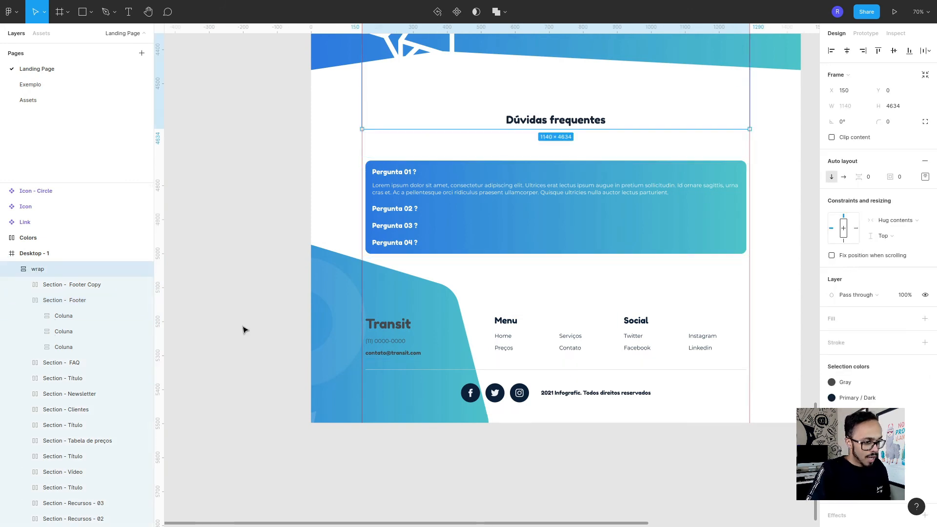
pyautogui.scroll(-10, 63, 434)
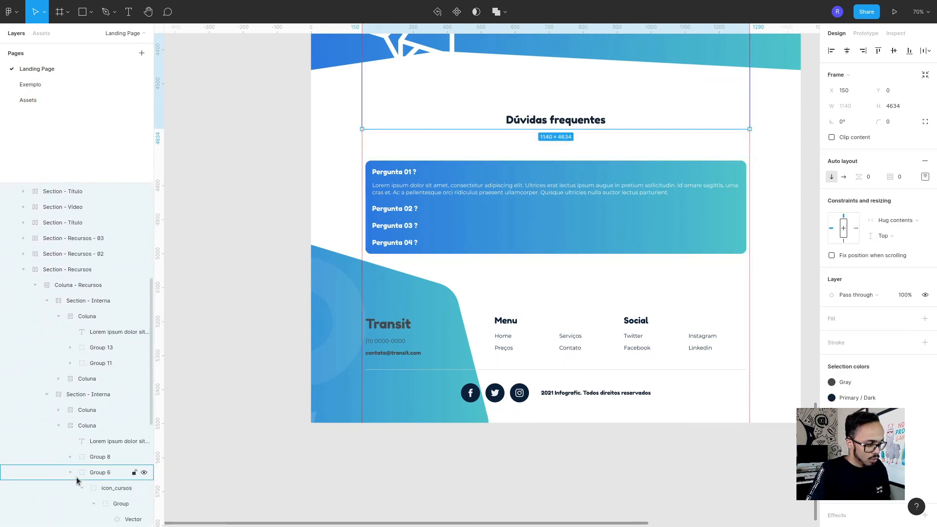
pyautogui.scroll(-3, 69, 489)
pyautogui.click(63, 518)
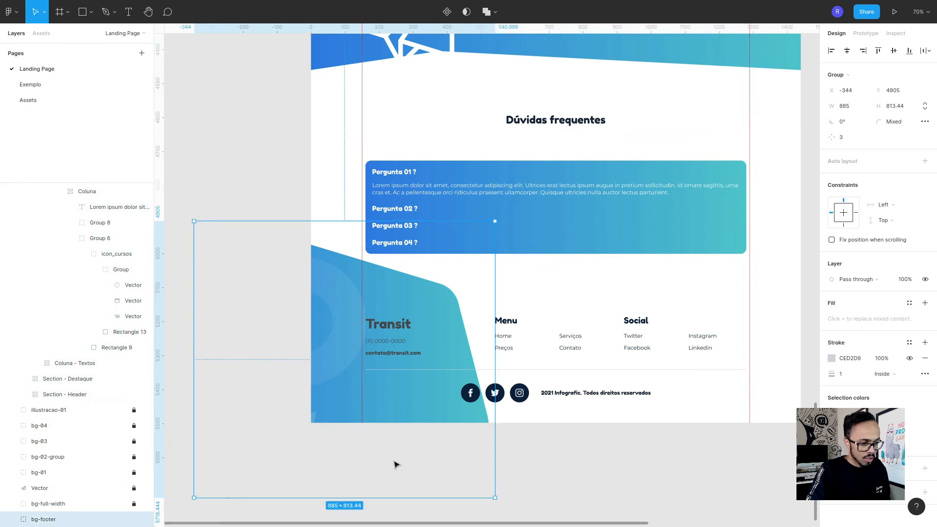
pyautogui.moveTo(395, 477)
pyautogui.mouseDown()
pyautogui.moveTo(383, 494)
pyautogui.moveTo(385, 480)
pyautogui.mouseUp()
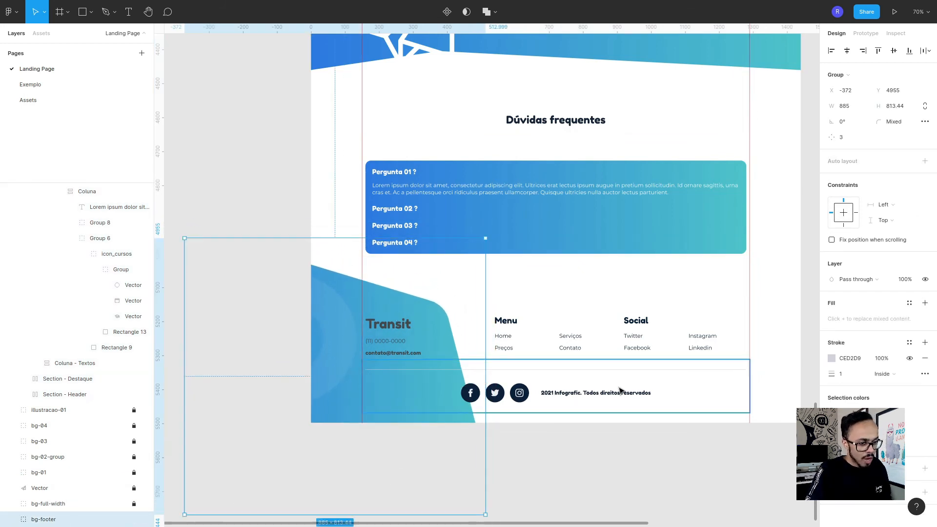
# Change the text in the footer's Transit contact column from gray to white.
pyautogui.keyDown('ctrl'); pyautogui.click(375, 329); pyautogui.keyUp('ctrl')
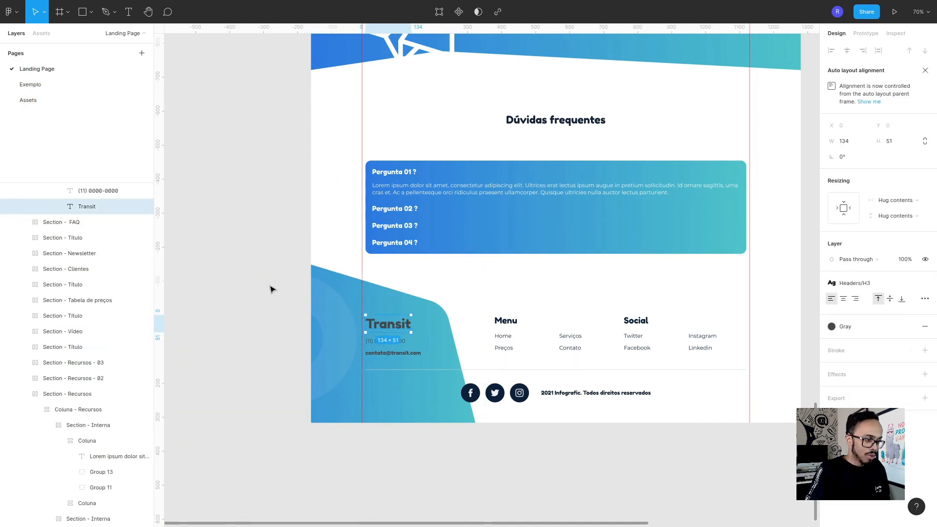
pyautogui.click(440, 337)
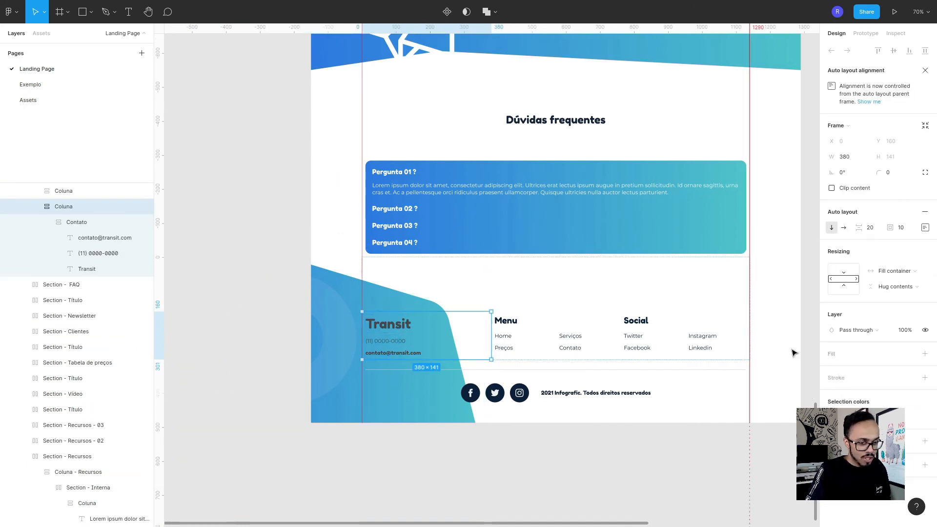
pyautogui.click(926, 417)
pyautogui.click(742, 409)
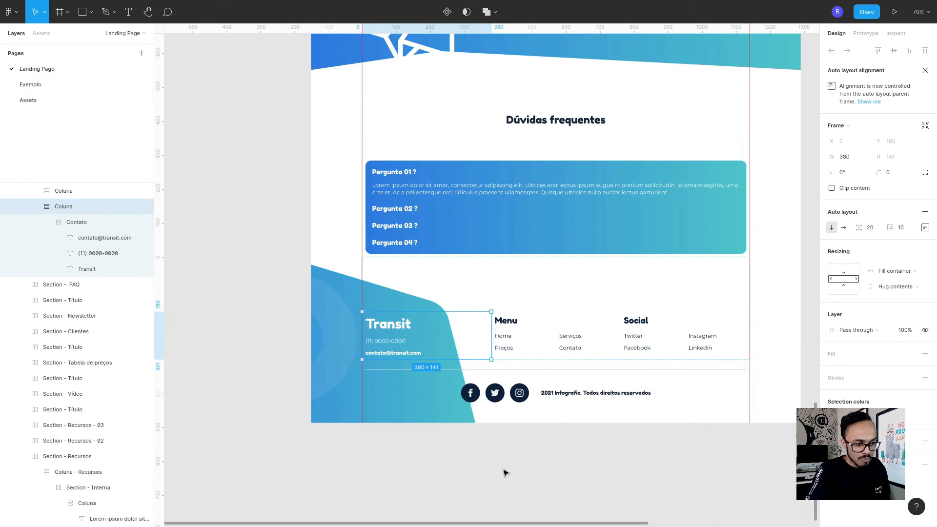
pyautogui.click(499, 482)
pyautogui.scroll(-4, 373, 421)
pyautogui.scroll(4, 417, 376)
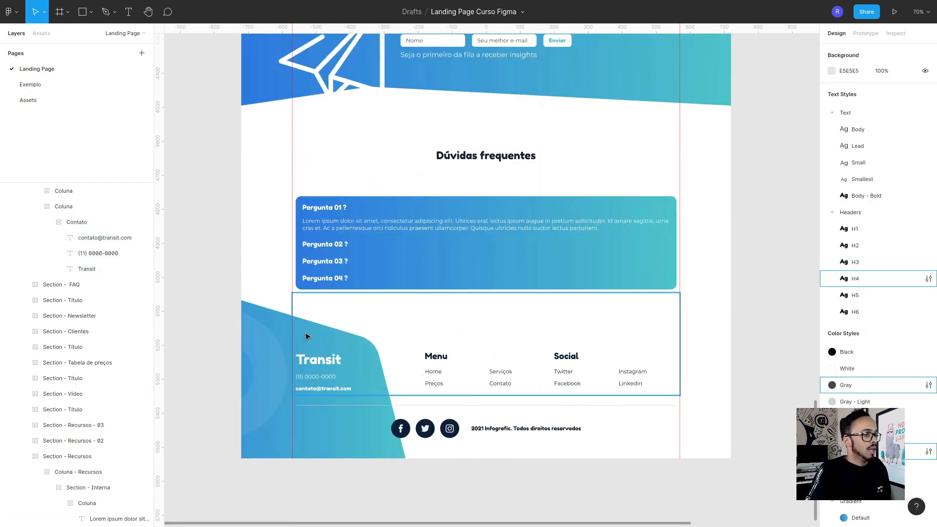
# Shorten the Desktop - 1 frame to a height of 5468, ending at the footer's lower edge.
pyautogui.scroll(10, 362, 310)
pyautogui.scroll(18, 367, 176)
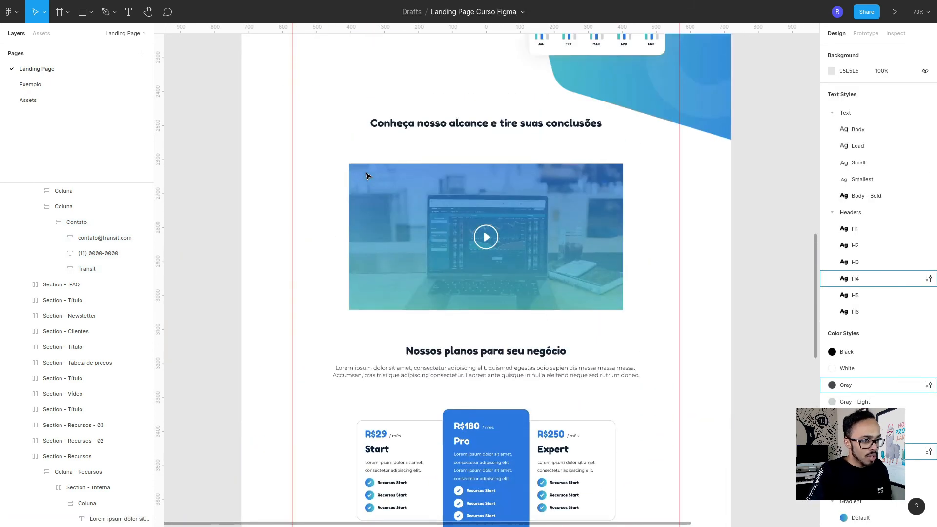
pyautogui.scroll(7, 368, 176)
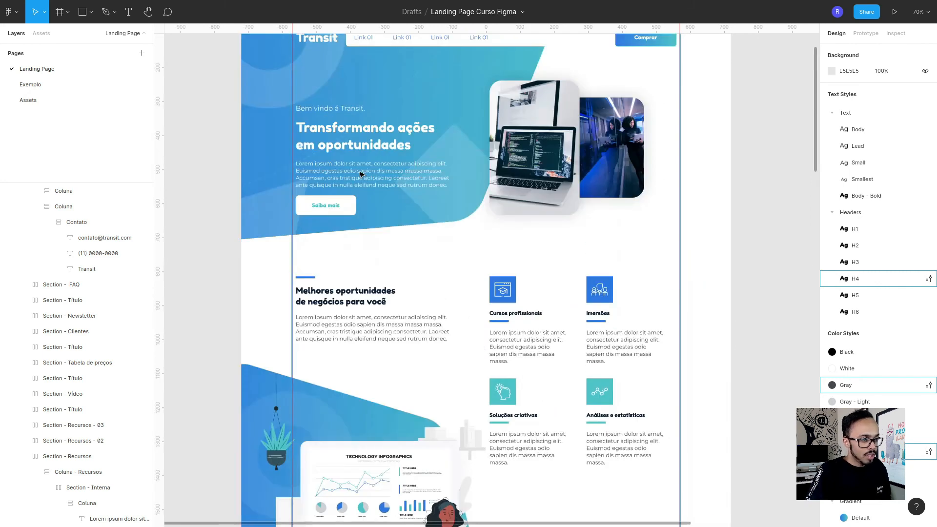
pyautogui.click(259, 163)
pyautogui.moveTo(816, 107); pyautogui.dragTo(634, 471)
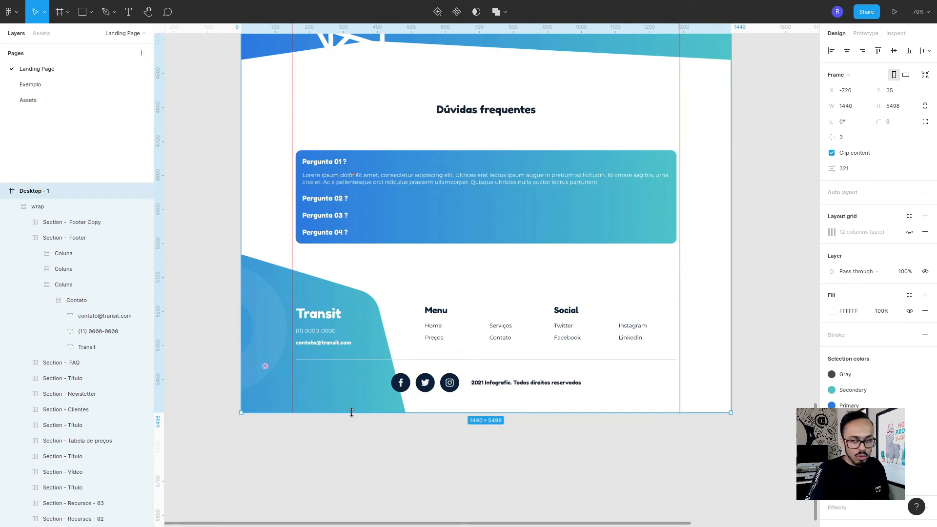
pyautogui.moveTo(352, 413)
pyautogui.mouseDown()
pyautogui.moveTo(350, 391)
pyautogui.moveTo(351, 404)
pyautogui.mouseUp()
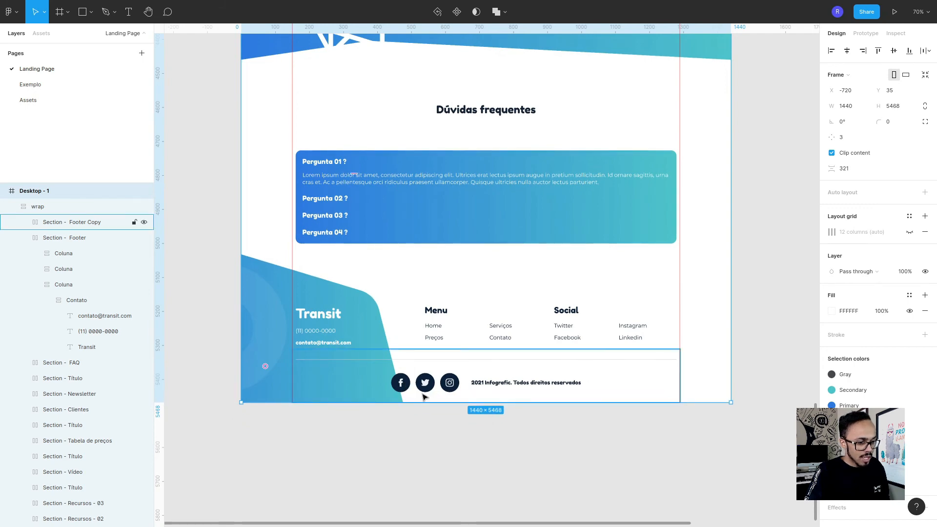
# Examine how Section - Footer Copy and the icon row sit against the bottom edge of the page frame.
pyautogui.scroll(5, 537, 390)
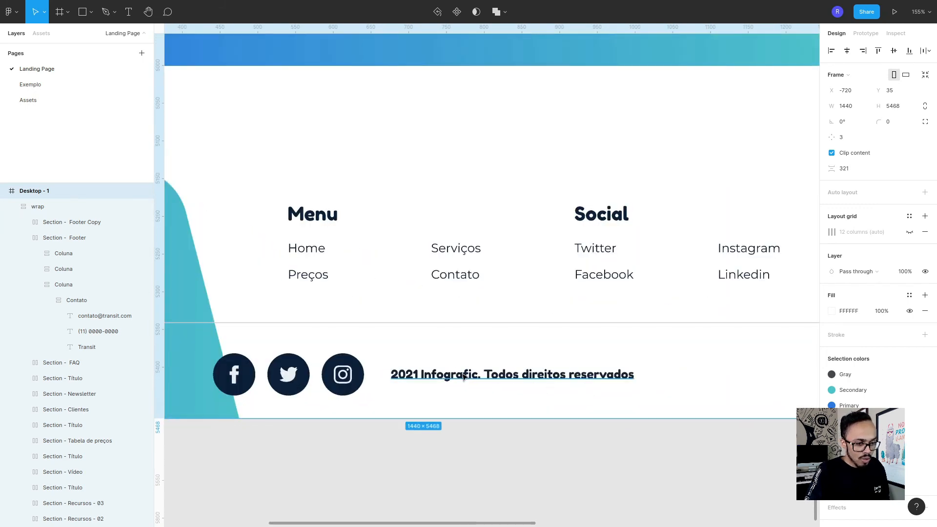
pyautogui.scroll(-3, 611, 374)
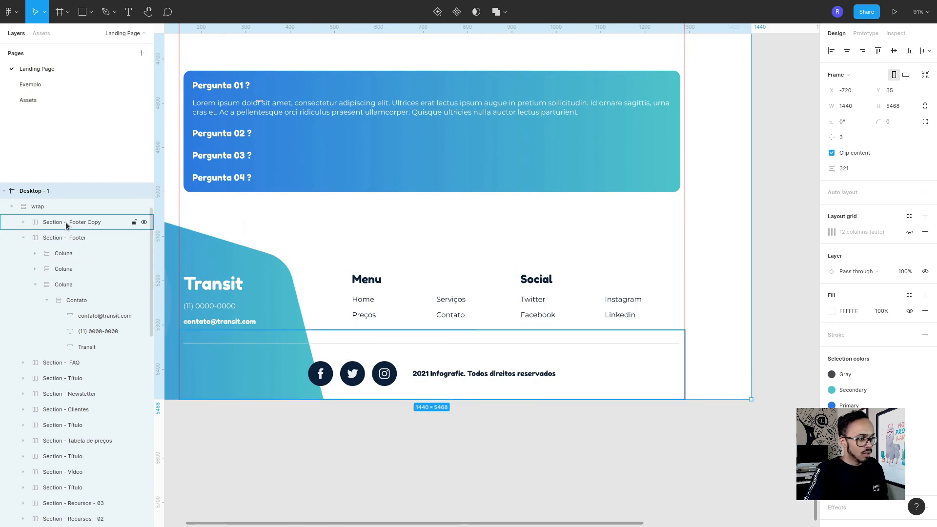
pyautogui.click(87, 225)
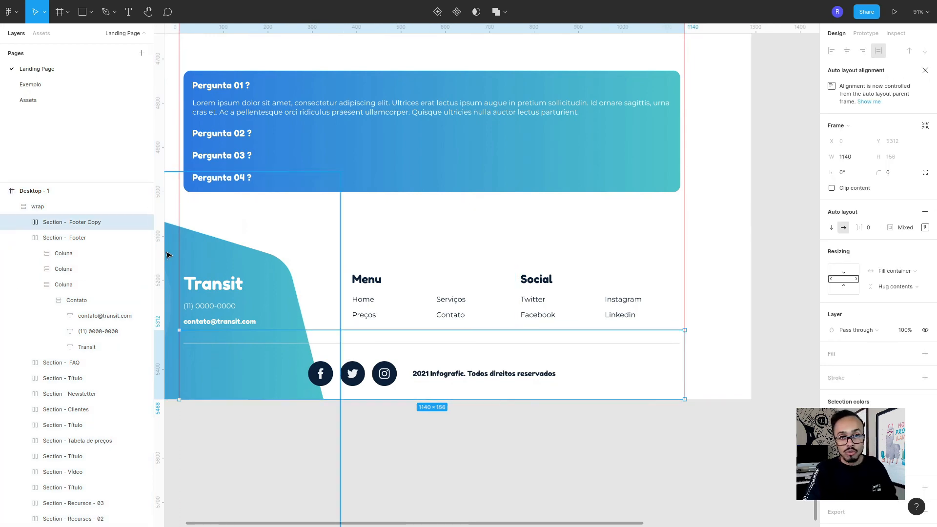
pyautogui.scroll(-3, 526, 375)
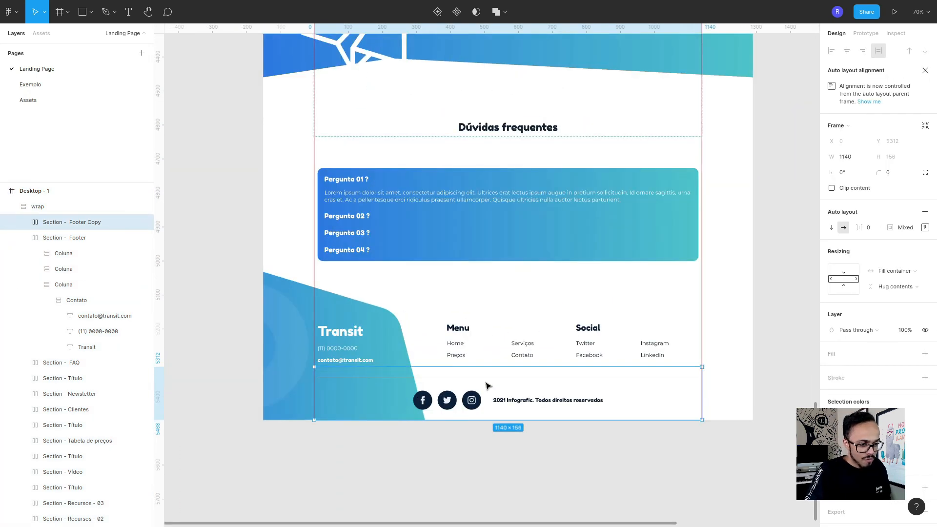
pyautogui.click(578, 469)
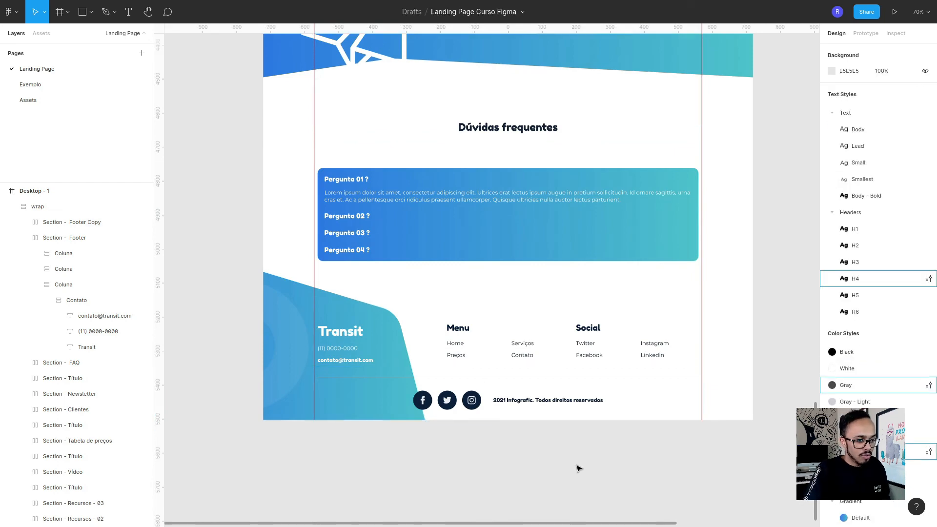
pyautogui.scroll(2, 584, 463)
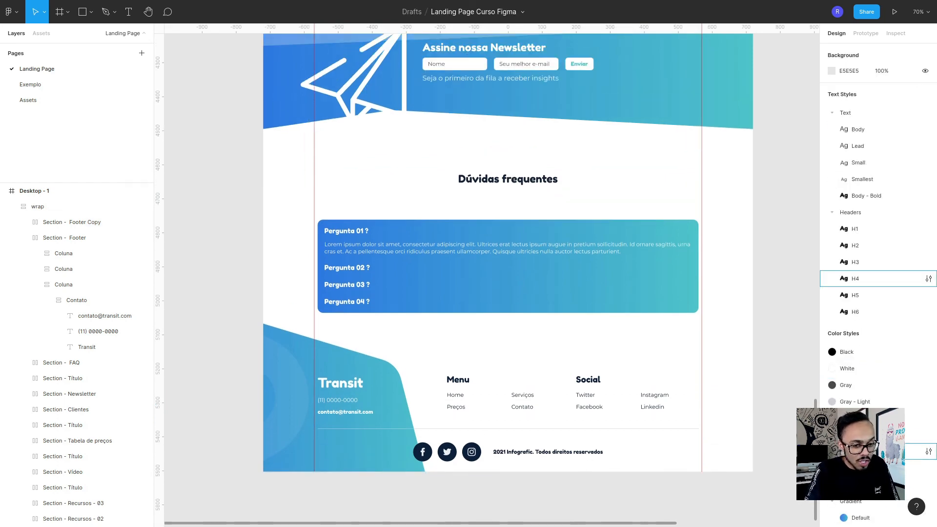
# Return to the start of the Desktop - 1 page and hide the editor interface for an unobstructed view.
pyautogui.scroll(20, 791, 276)
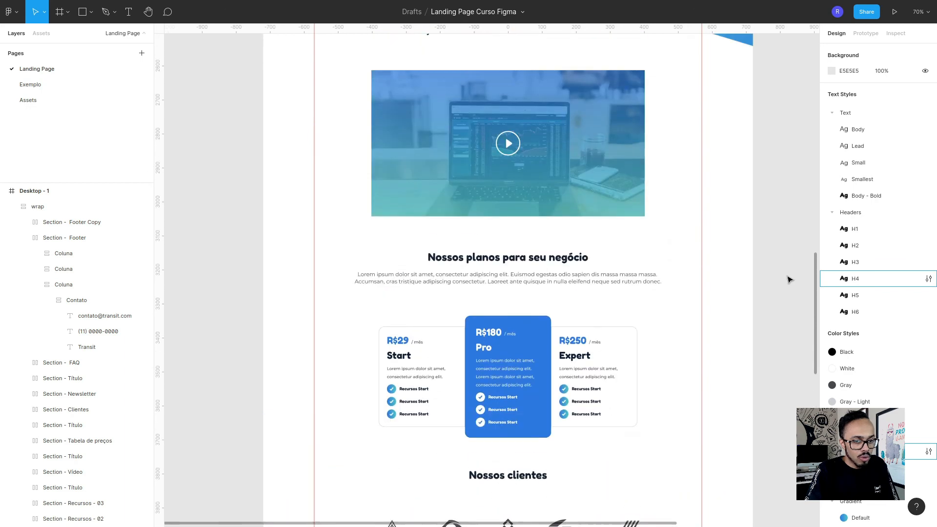
pyautogui.scroll(20, 783, 190)
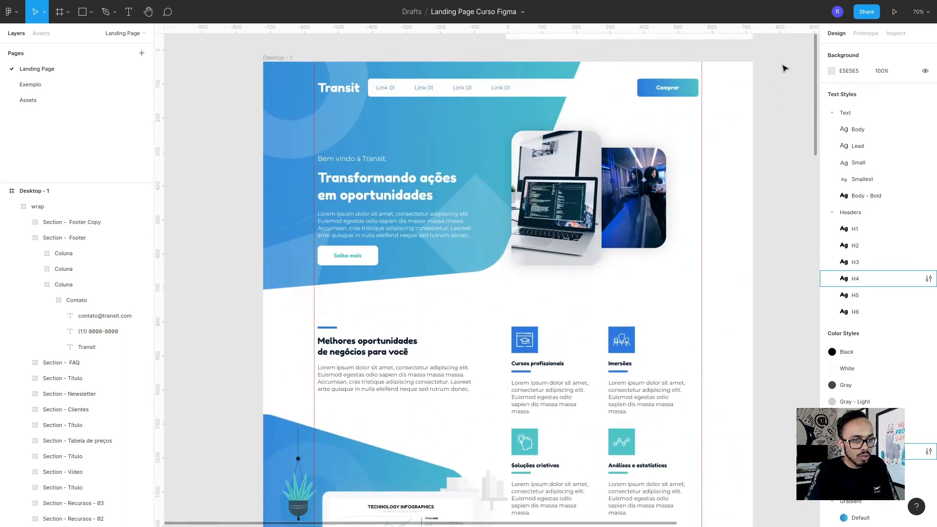
pyautogui.scroll(-1, 787, 68)
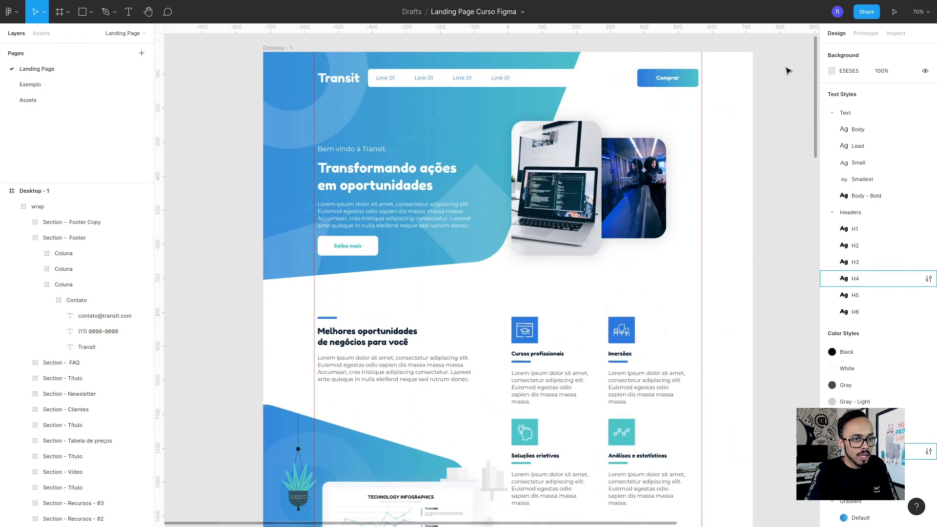
pyautogui.rightClick(775, 108)
pyautogui.click(783, 111)
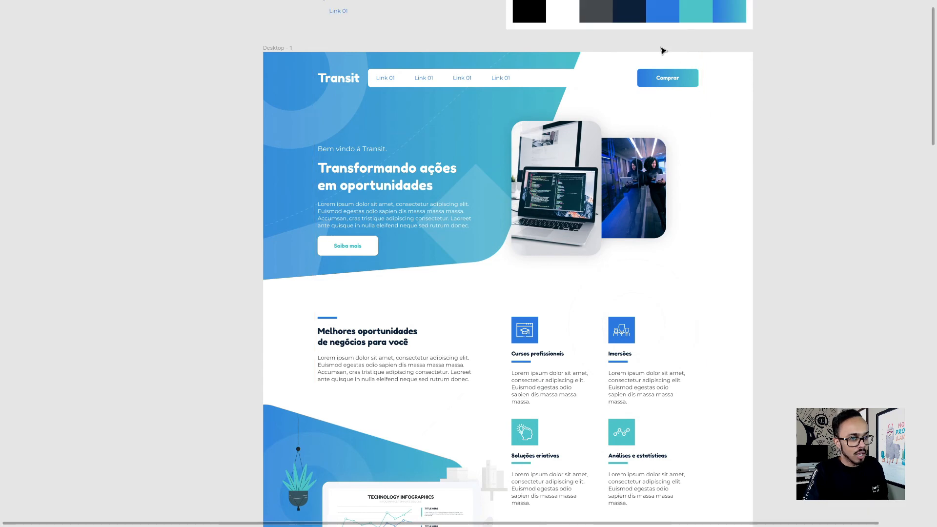
# Review the landing page design enlarged, from the hero section through the pricing plans and on down the page.
pyautogui.scroll(3, 663, 50)
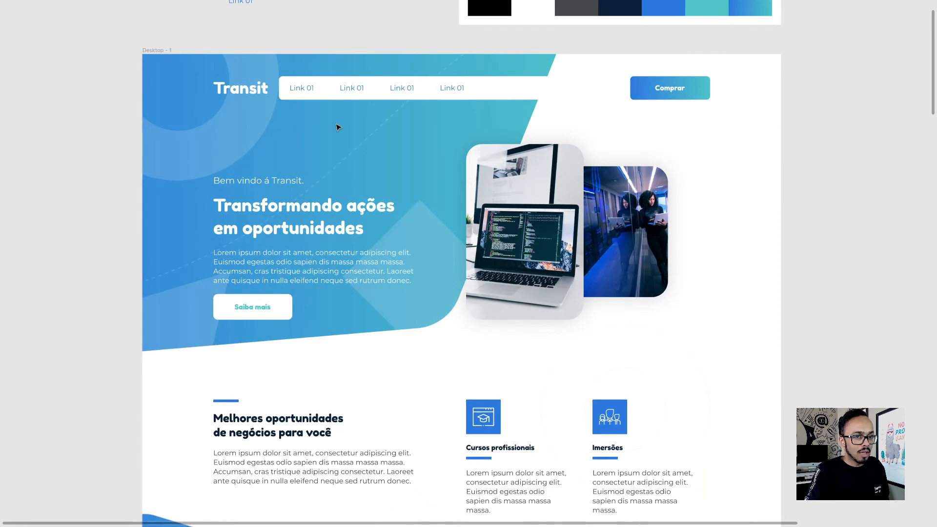
pyautogui.scroll(3, 339, 128)
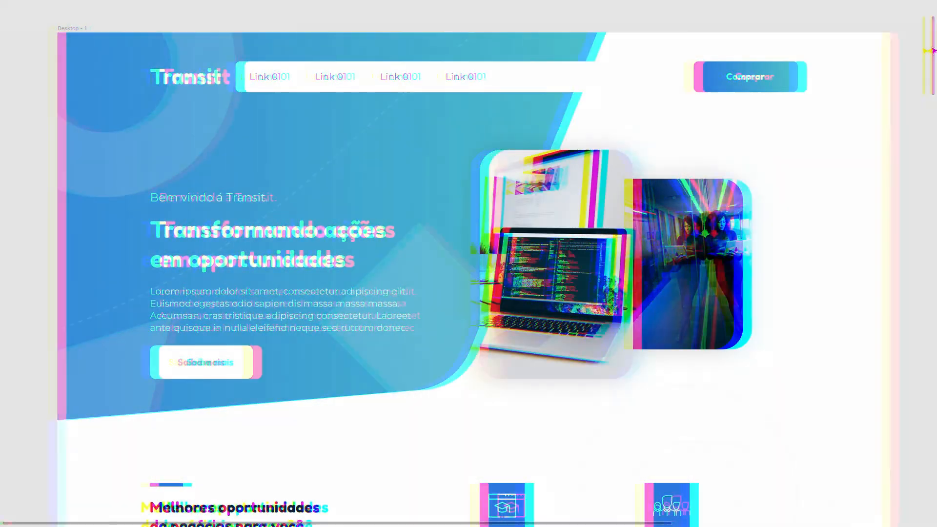
pyautogui.moveTo(933, 49); pyautogui.dragTo(934, 335)
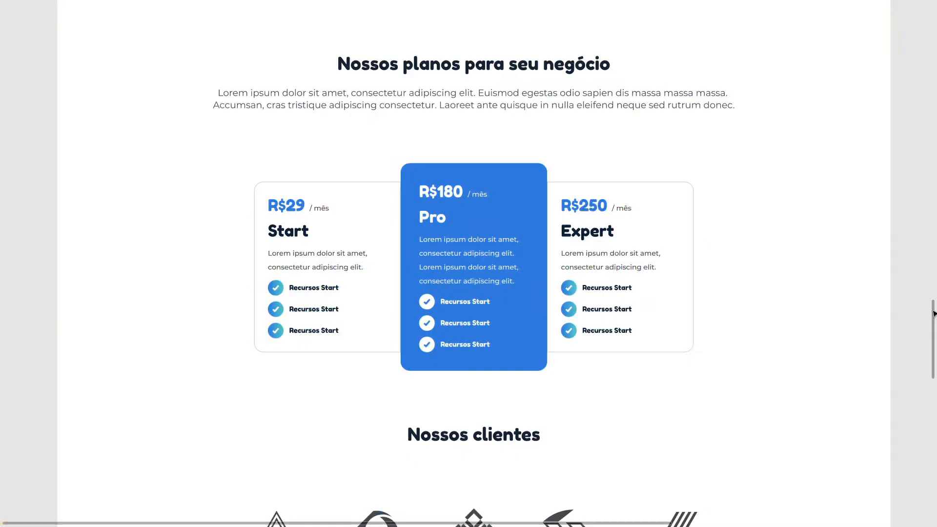
pyautogui.moveTo(933, 315); pyautogui.dragTo(934, 466)
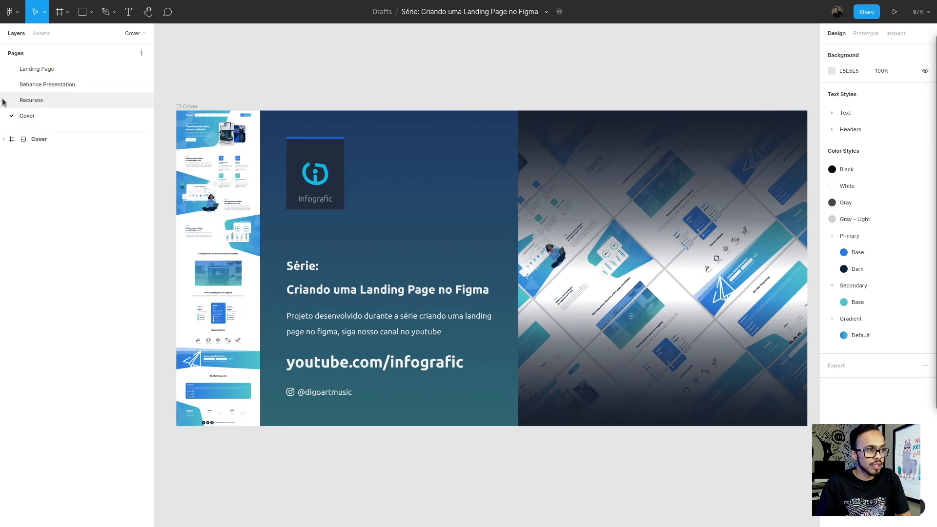
# Open the Landing Page page of the series file and examine the hero and feature sections of the Tablet layout.
pyautogui.click(38, 69)
pyautogui.click(508, 127)
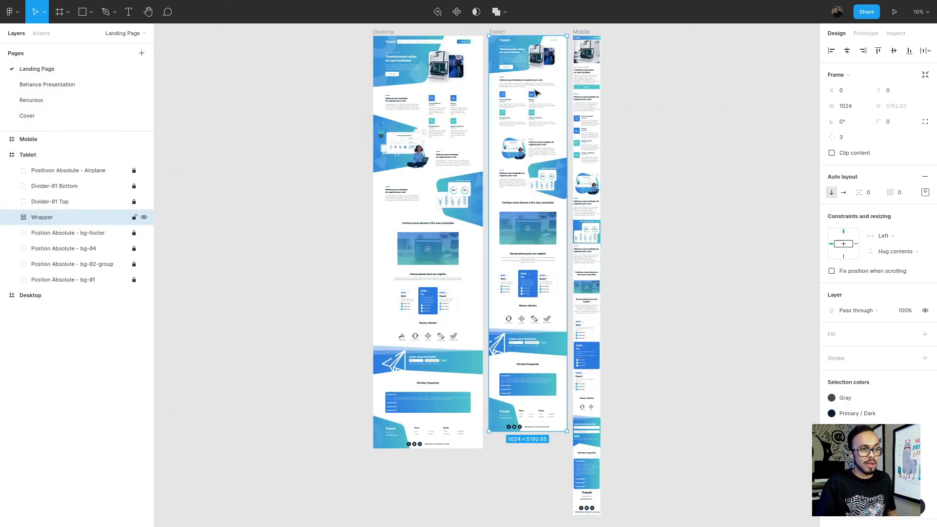
pyautogui.scroll(10, 537, 103)
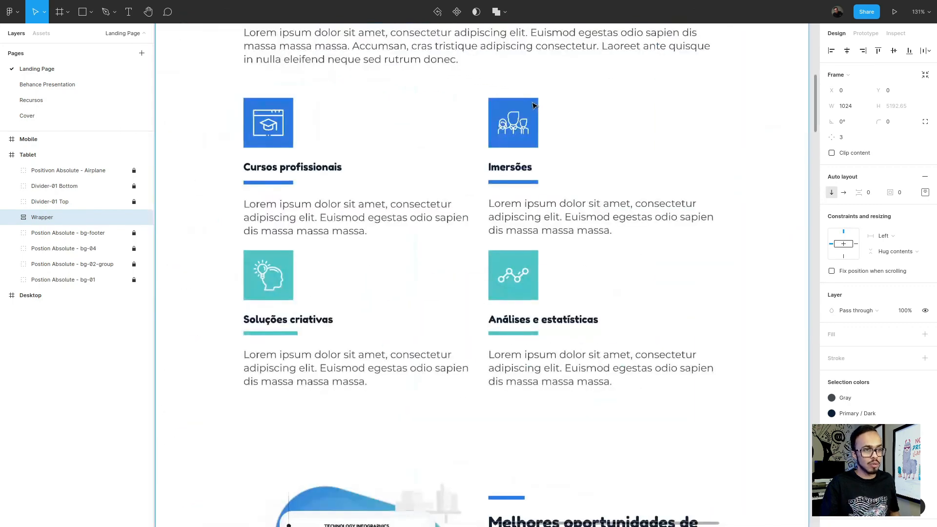
pyautogui.scroll(10, 533, 127)
pyautogui.scroll(1, 530, 142)
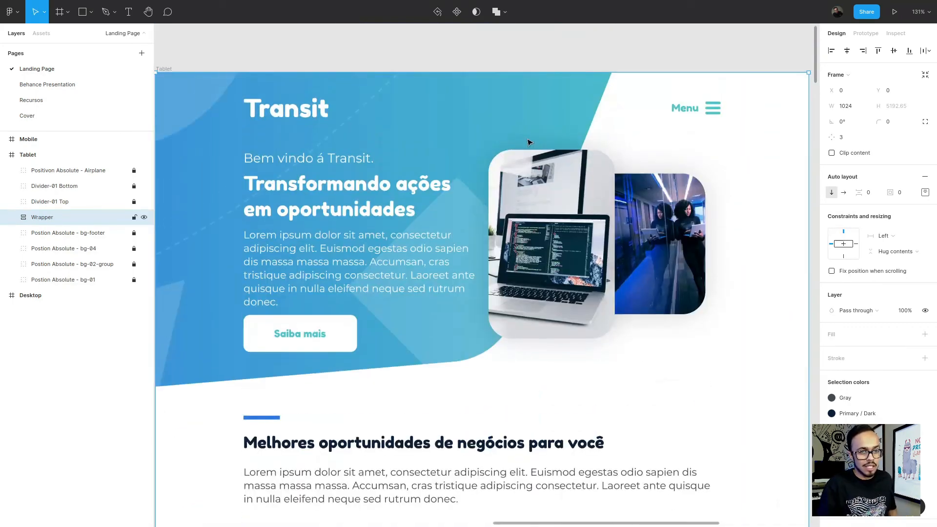
pyautogui.scroll(-3, 525, 141)
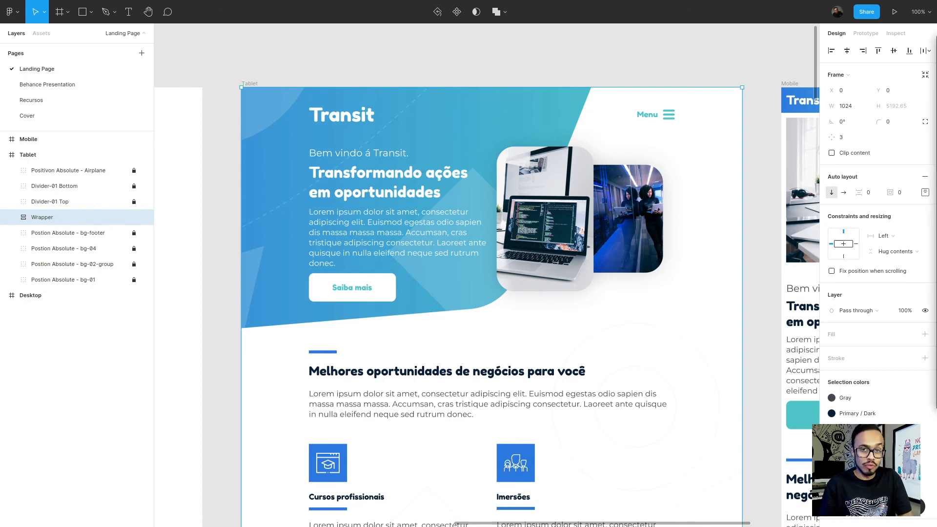
# Examine the Recursos page and the Behance Presentation's typography and grid sections, then reopen the Landing Page page.
pyautogui.click(30, 101)
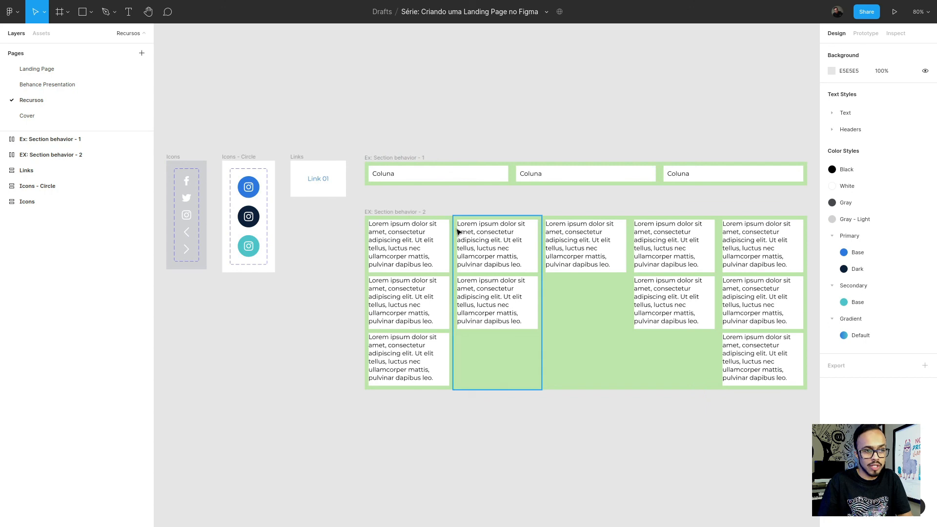
pyautogui.click(41, 86)
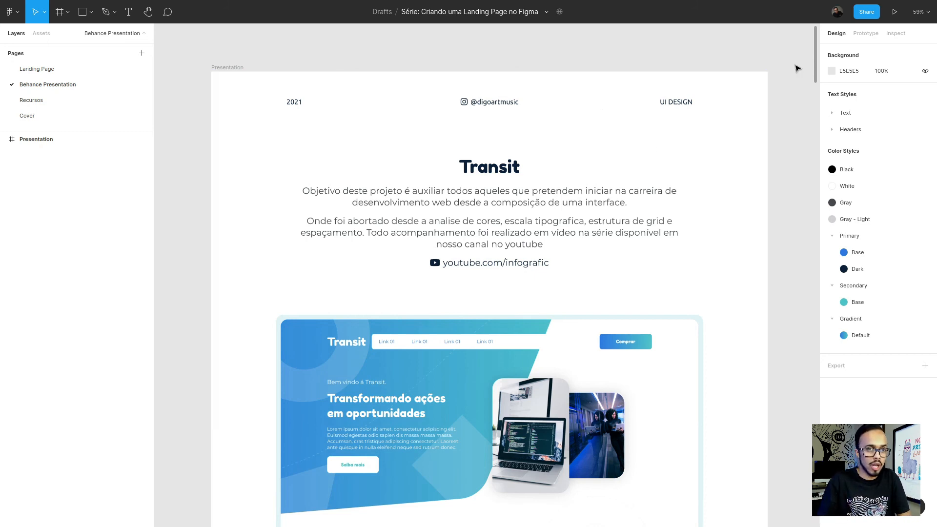
pyautogui.moveTo(818, 66); pyautogui.dragTo(820, 155)
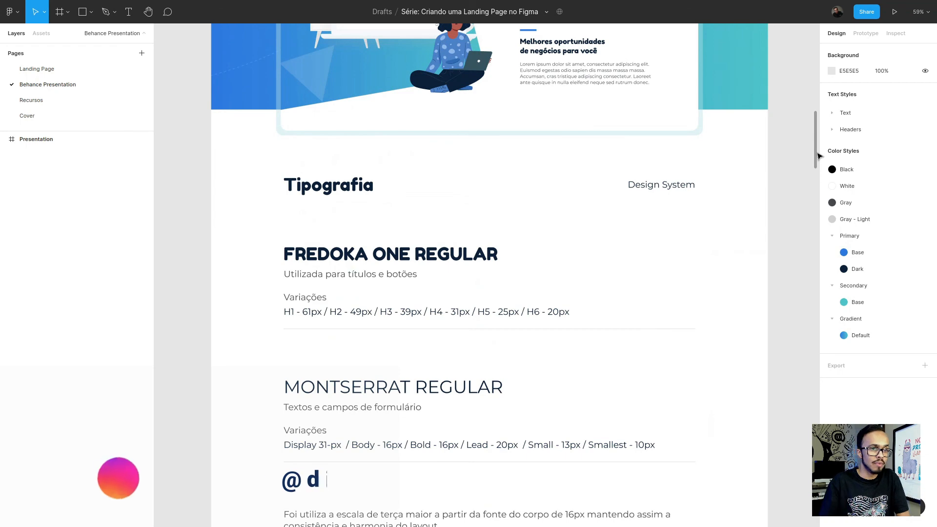
pyautogui.moveTo(820, 155); pyautogui.dragTo(808, 272)
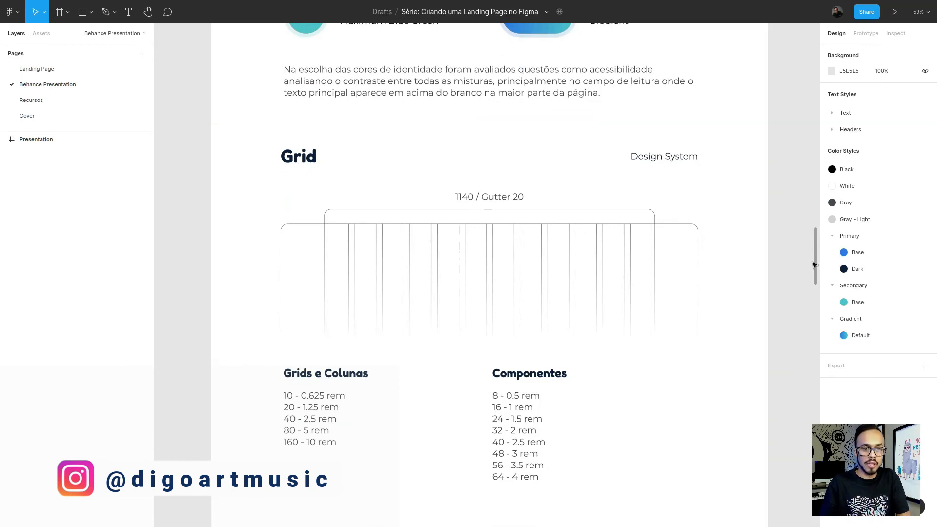
pyautogui.moveTo(816, 272); pyautogui.dragTo(802, 54)
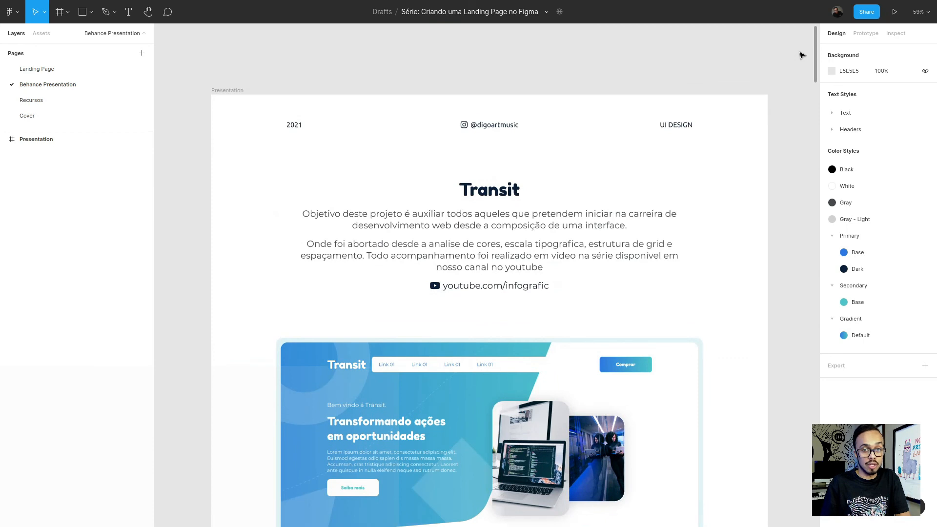
pyautogui.scroll(-1, 488, 275)
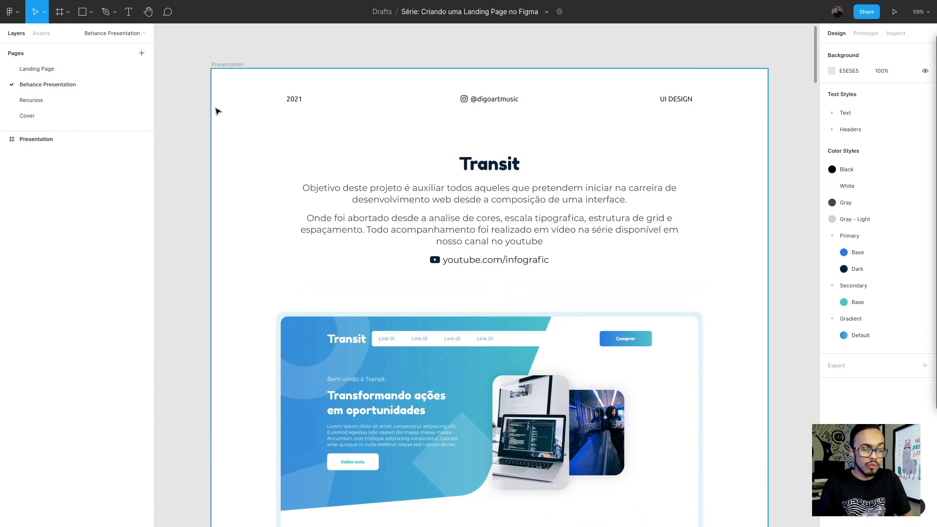
pyautogui.click(49, 71)
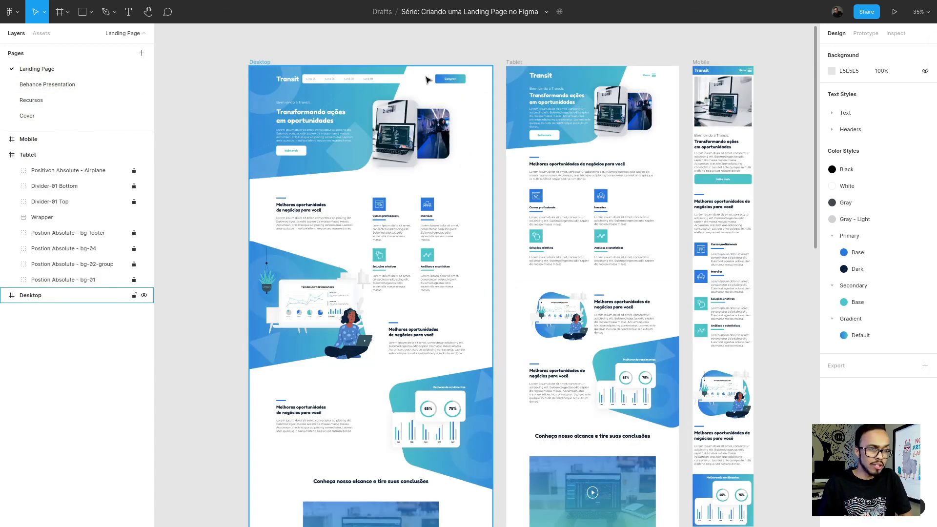